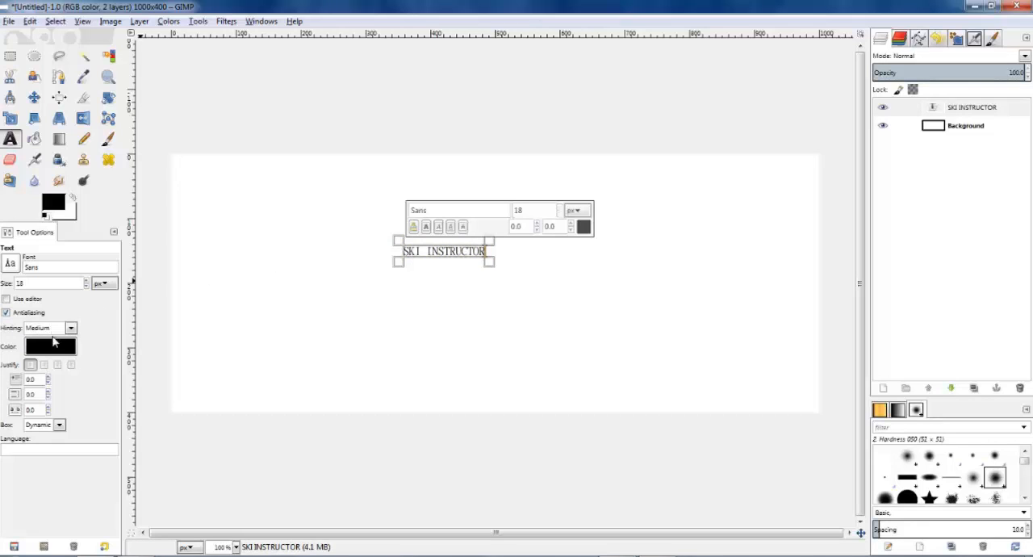
Step: Set the SKI INSTRUCTOR text to Bauhaus 93 at 80 px and move it to the upper middle of the canvas
double_click(56, 267)
type("sa")
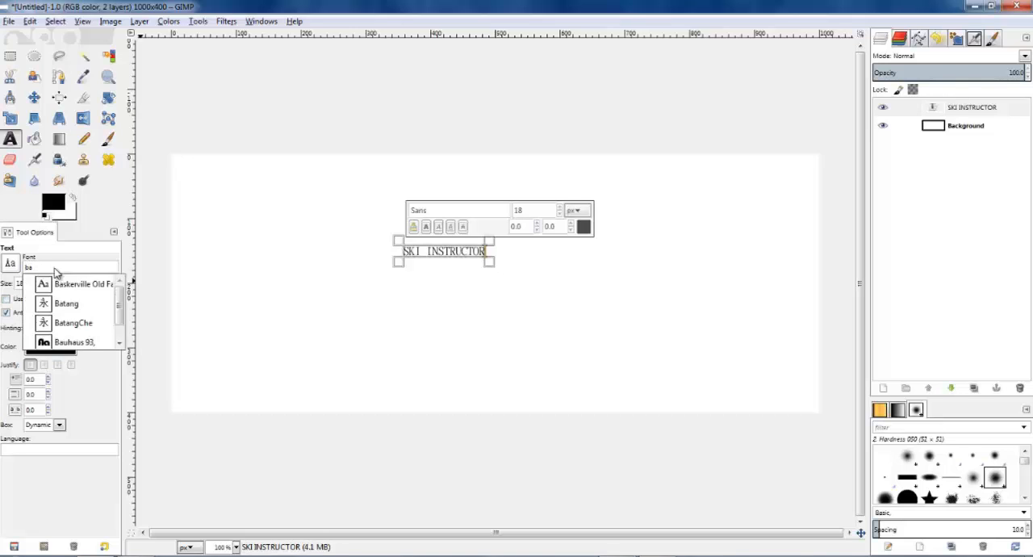
left_click(80, 342)
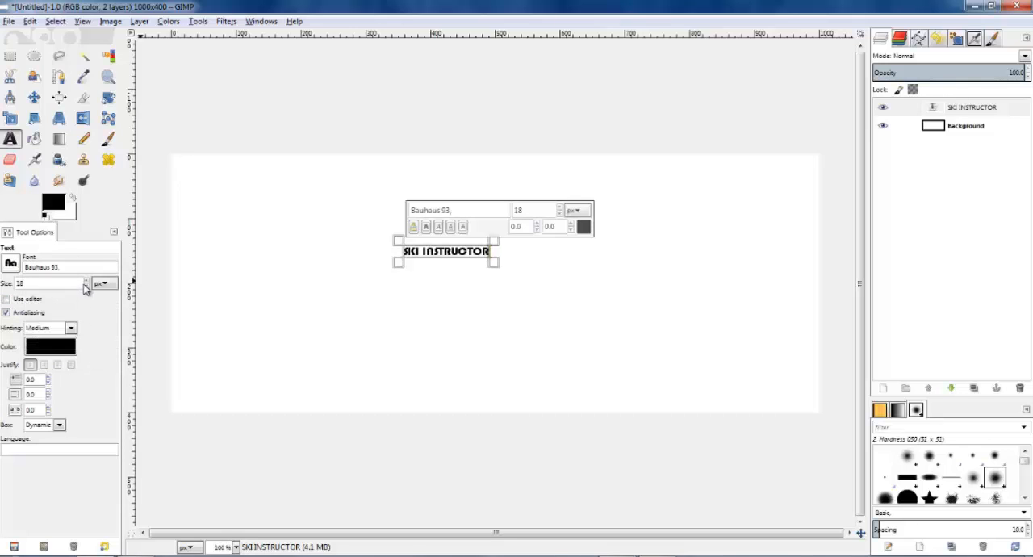
left_click(87, 281)
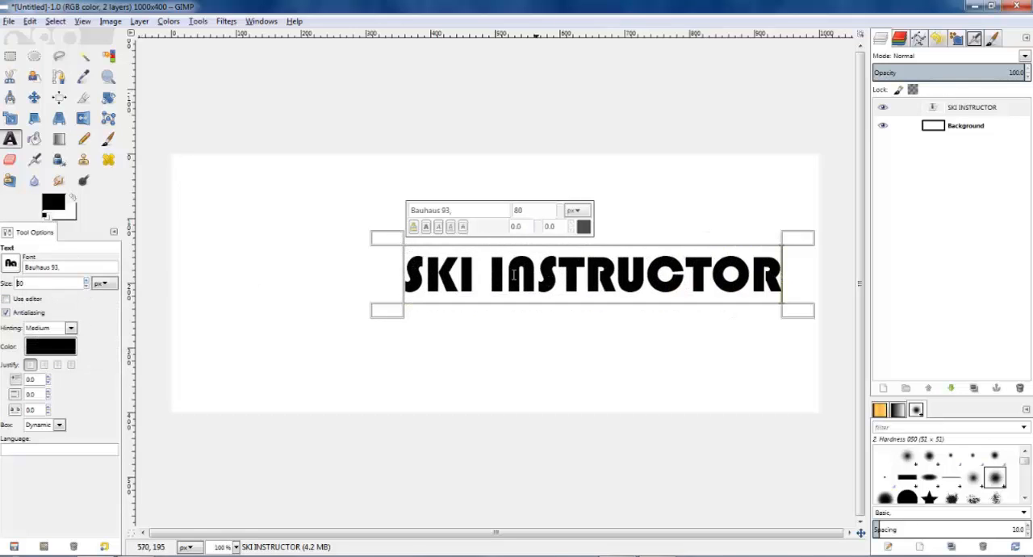
left_click(34, 97)
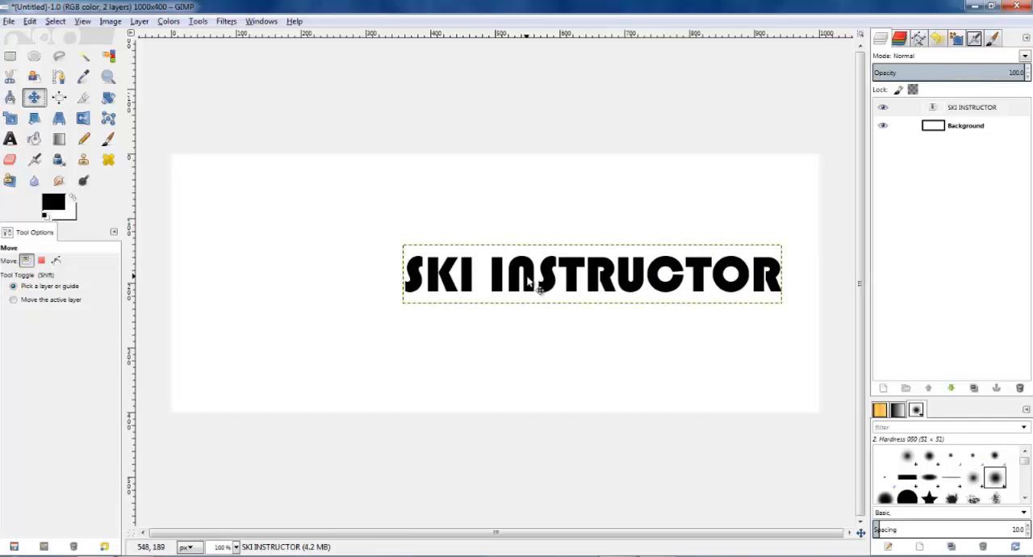
left_click_drag(559, 290, 424, 252)
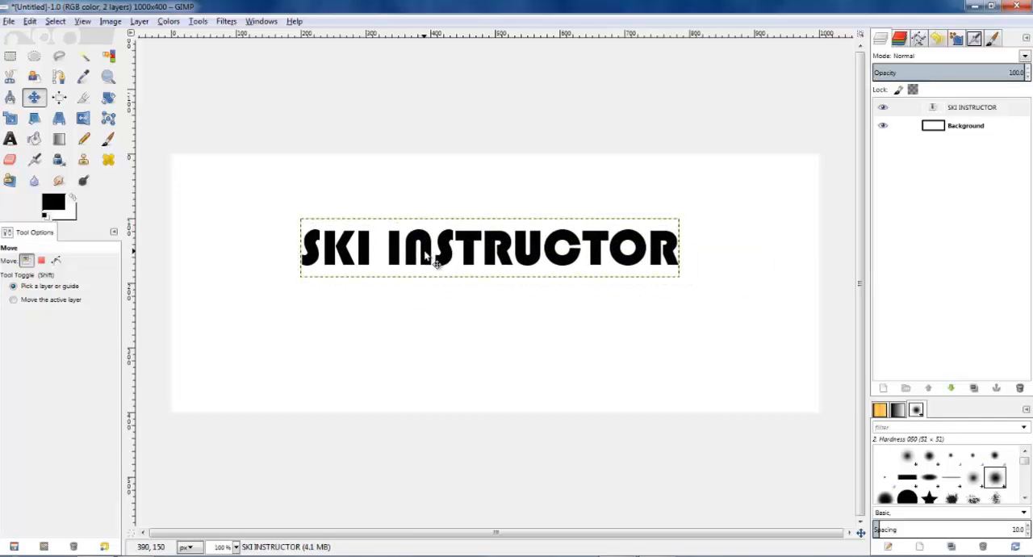
Step: Add the text COURSES at 155 px and move it up against the underside of the SKI INSTRUCTOR line
left_click(12, 139)
left_click(312, 300)
type("COU")
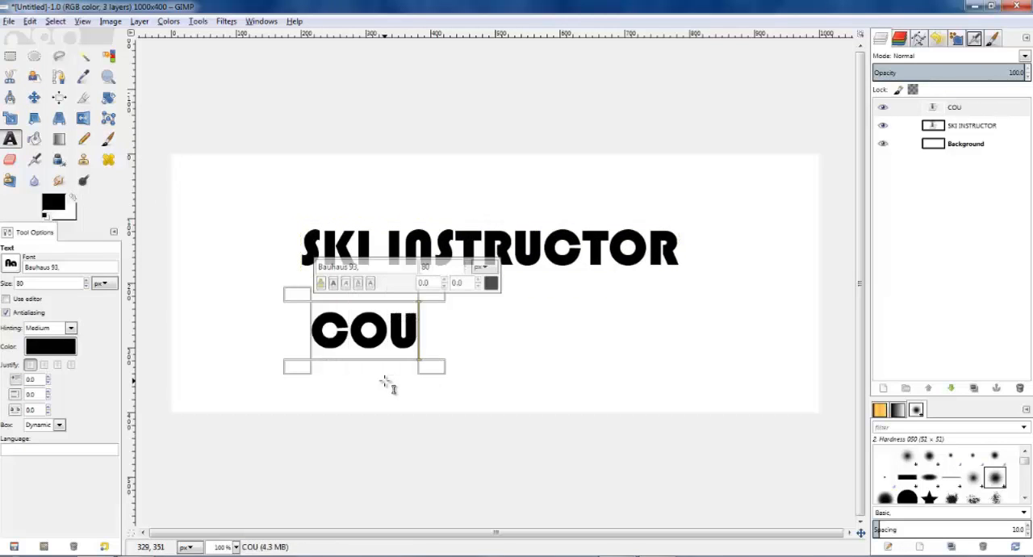
type("RSES")
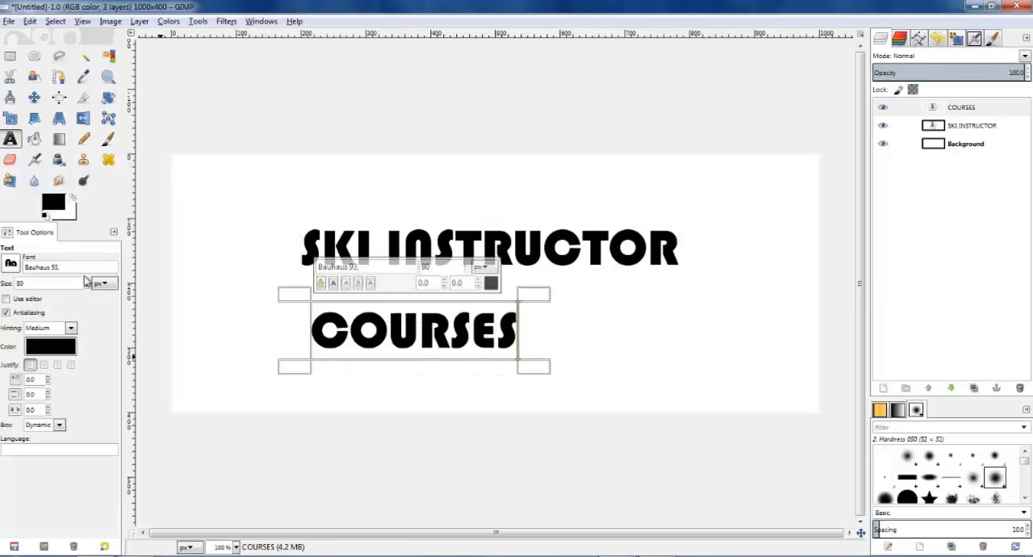
left_click(87, 280)
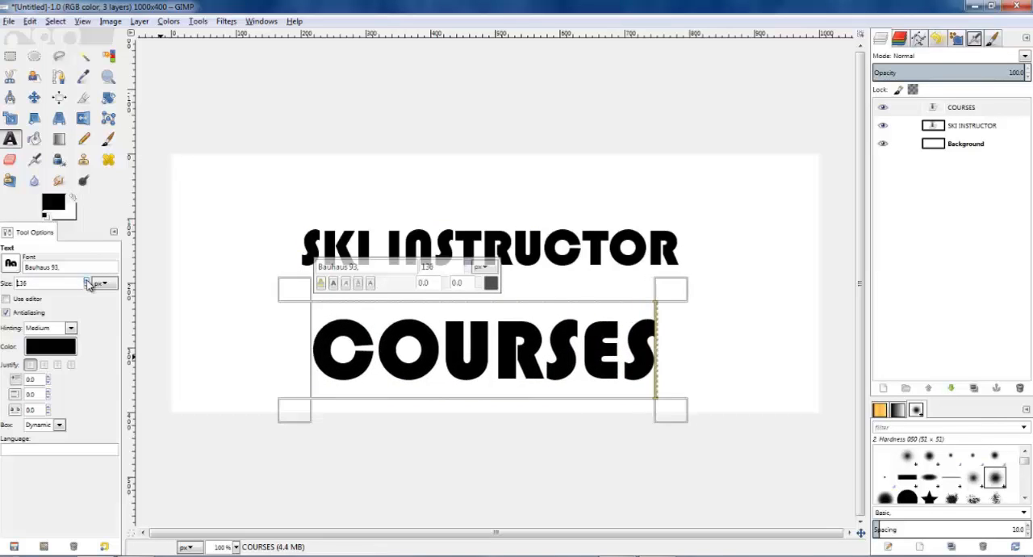
left_click(34, 97)
left_click_drag(442, 372, 430, 299)
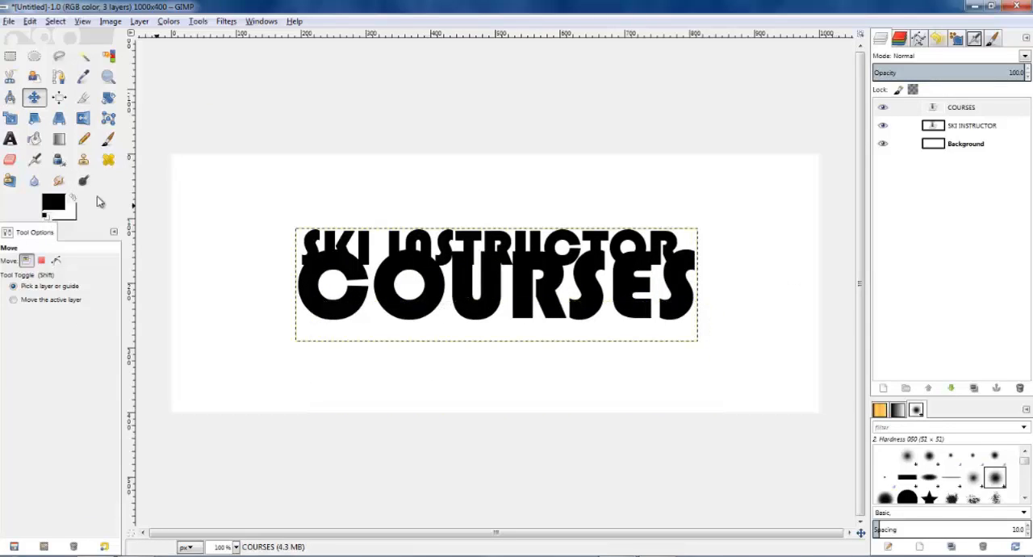
Step: Reduce the COURSES text size to 148 px to match the width of the SKI INSTRUCTOR line
left_click(10, 139)
left_click(463, 321)
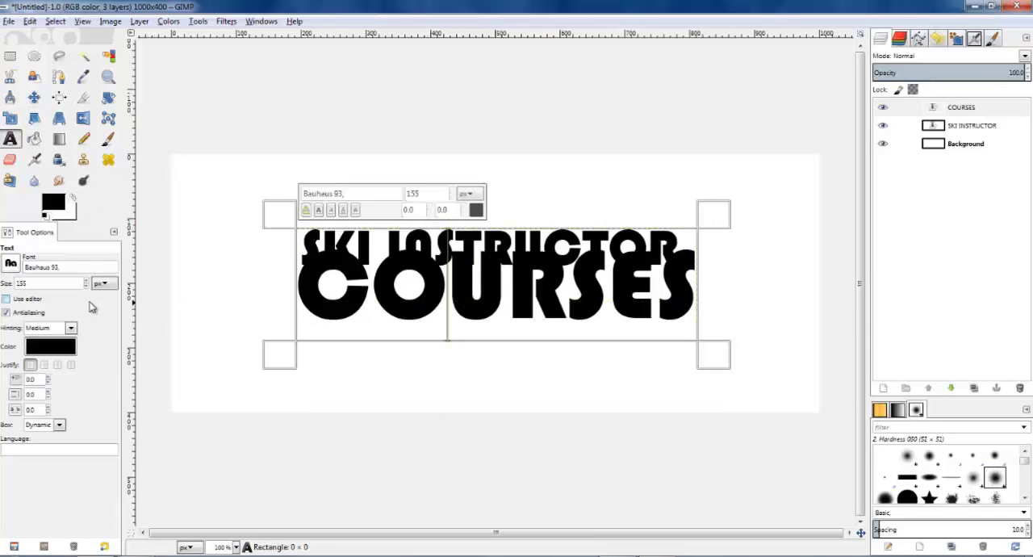
left_click(86, 286)
left_click(87, 287)
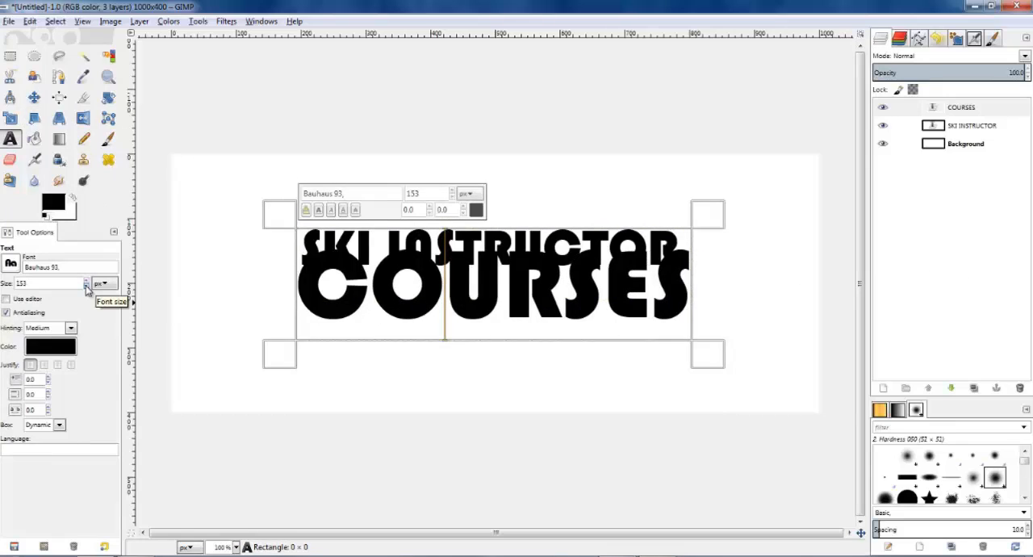
left_click(87, 286)
left_click(86, 287)
left_click(87, 287)
left_click(86, 287)
left_click(86, 286)
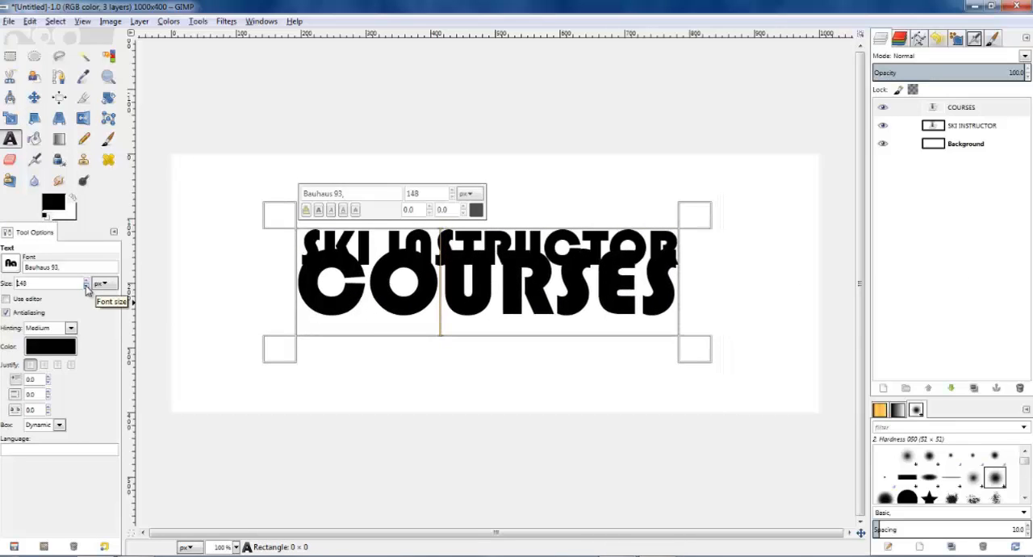
Step: Nudge the COURSES text down until it sits just below SKI INSTRUCTOR with a small gap, horizontally aligned with it
left_click(34, 76)
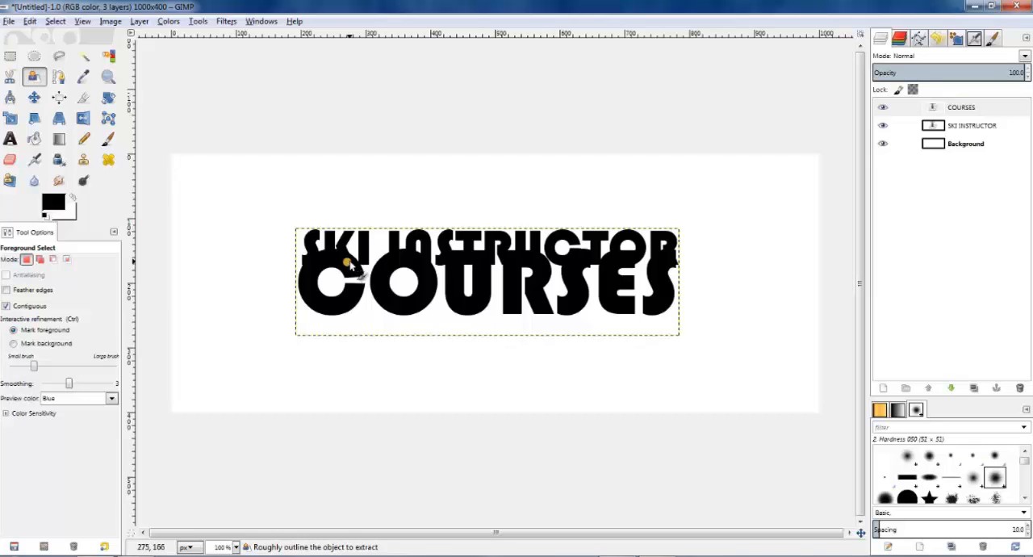
key("m")
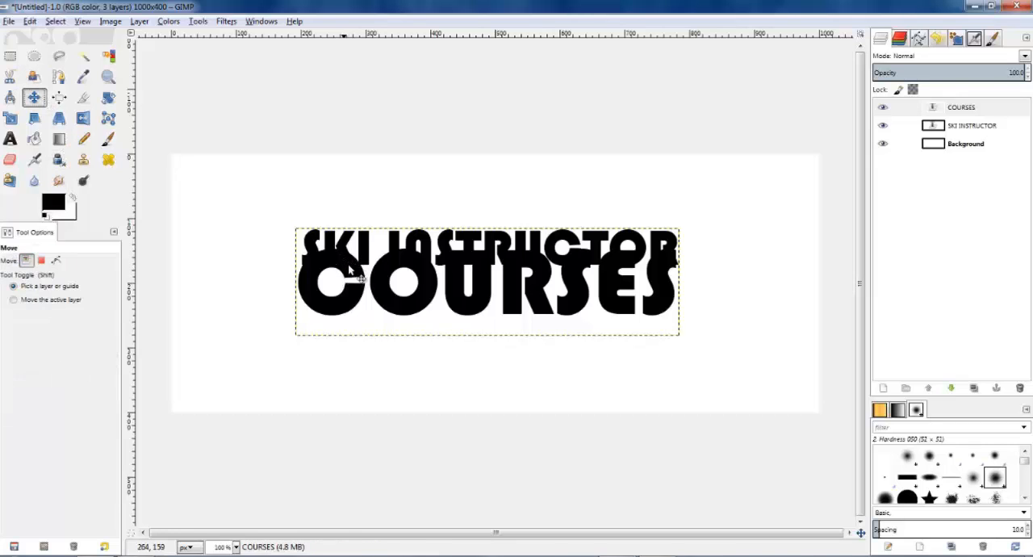
key("Right")
key("Right")
key("Down")
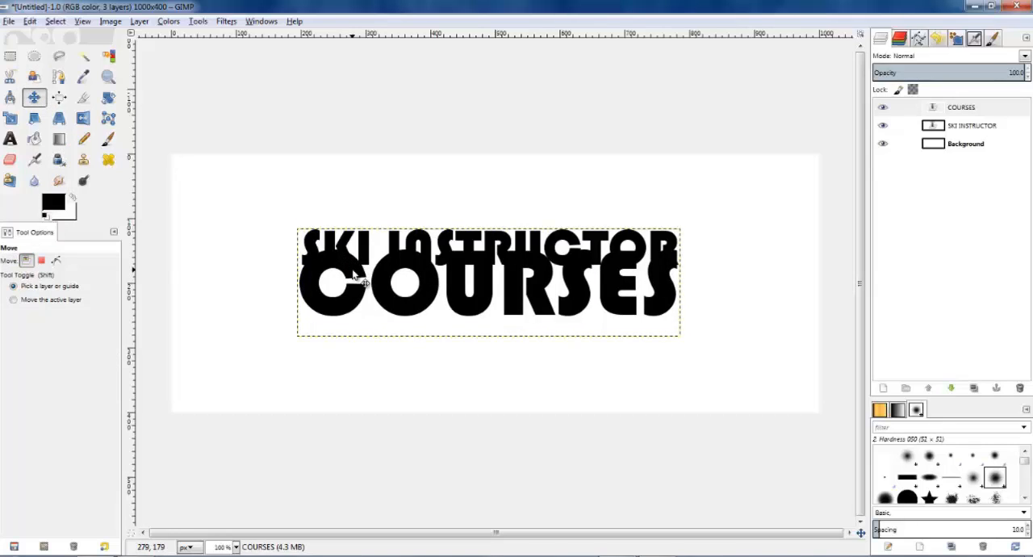
key("shift+Down")
key("shift+Down")
key("shift+Up")
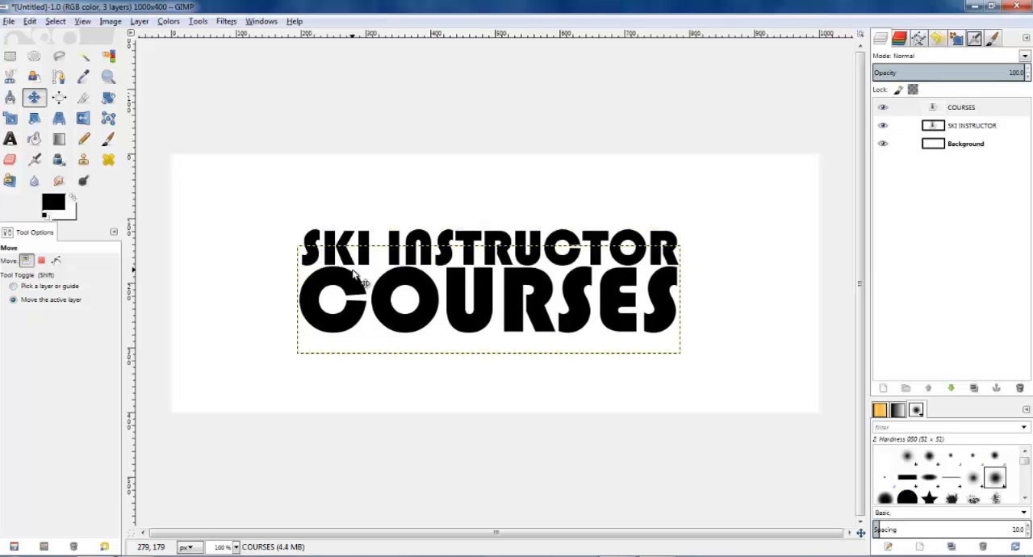
key("Down")
key("Down")
key("Down")
key("Down")
key("Down")
key("Down")
key("Down")
key("Down")
key("Down")
key("Down")
key("Down")
key("Down")
key("Down")
key("Down")
key("Down")
key("Down")
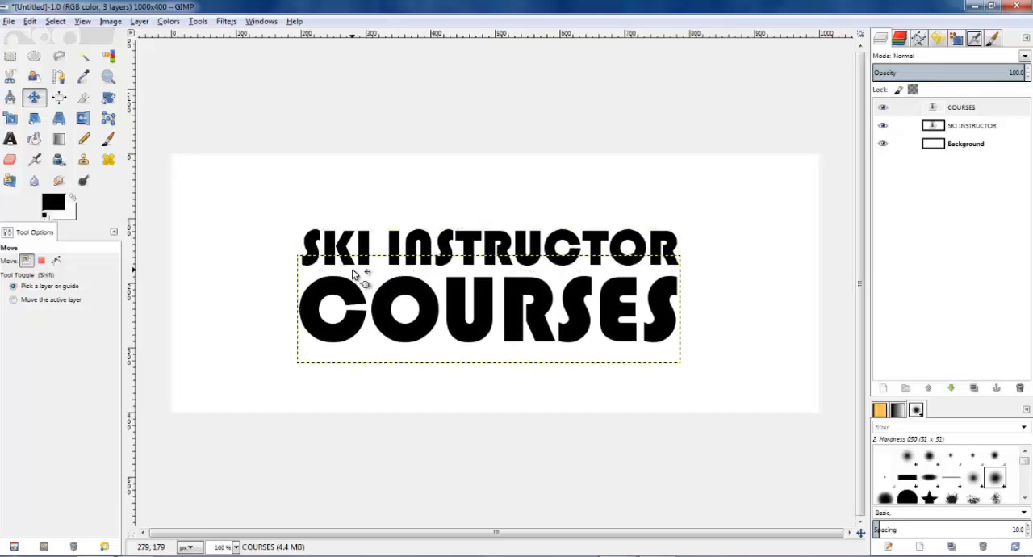
key("Left")
key("Down")
key("Down")
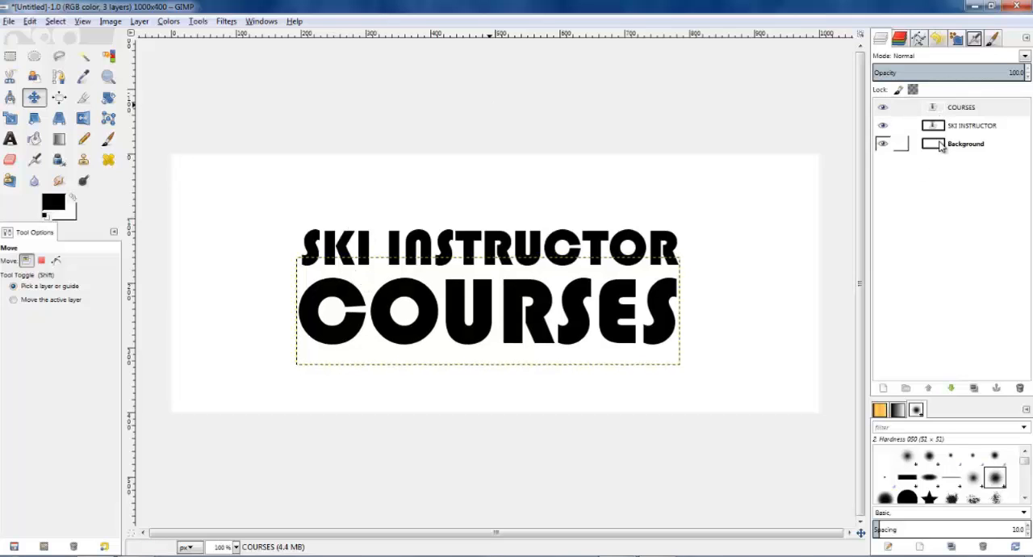
Step: Add a new layer and lower it in the stack to between the SKI INSTRUCTOR and Background layers
left_click(883, 388)
key("Return")
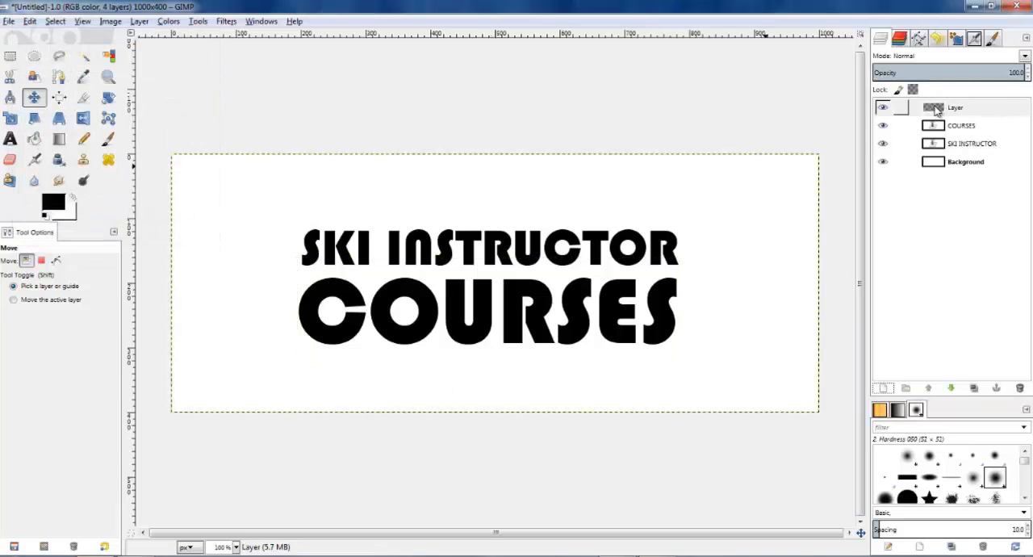
mouse_move(934, 108)
left_mouse_down()
mouse_move(936, 134)
mouse_move(940, 113)
left_mouse_up()
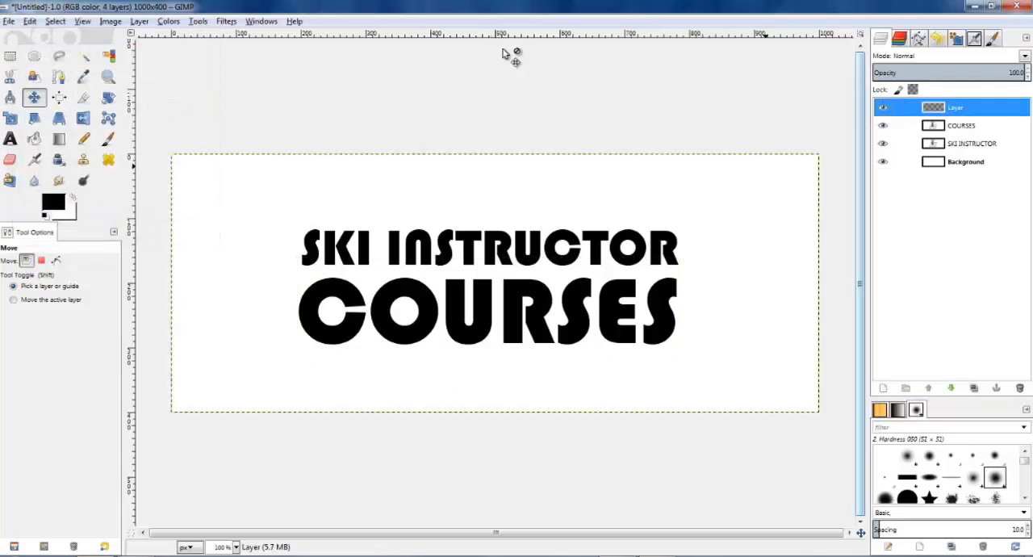
left_click(141, 22)
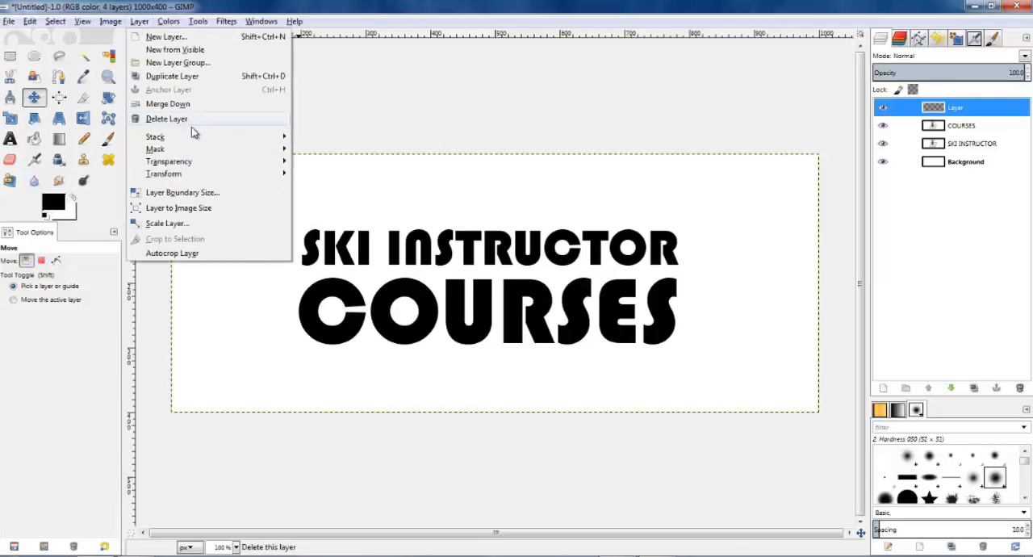
mouse_move(195, 137)
left_click(329, 205)
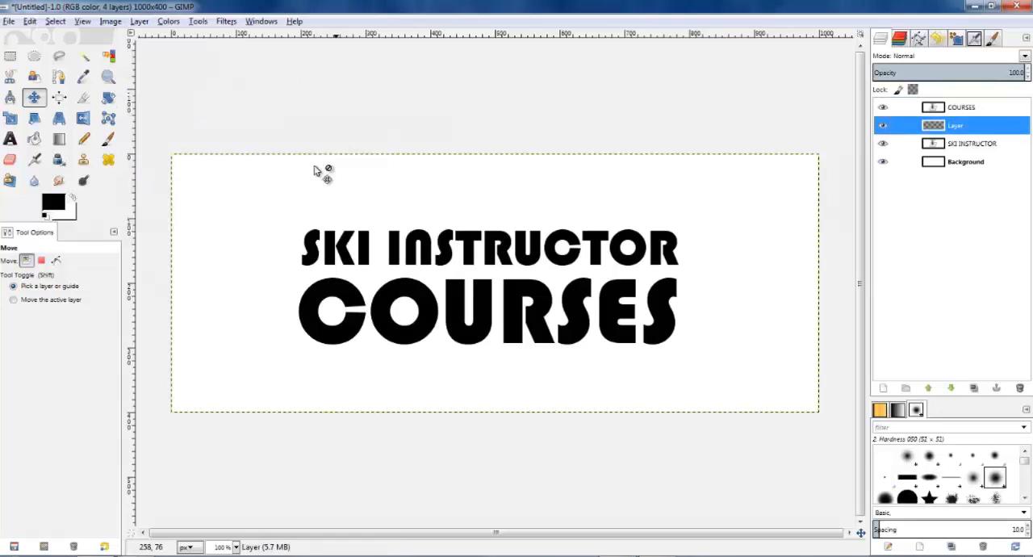
left_click(141, 22)
mouse_move(185, 138)
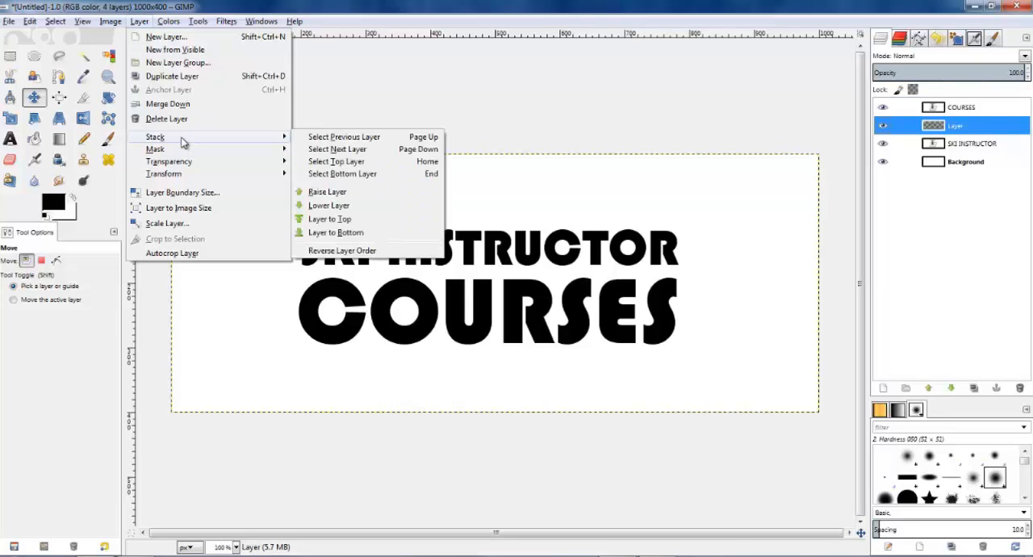
left_click(329, 205)
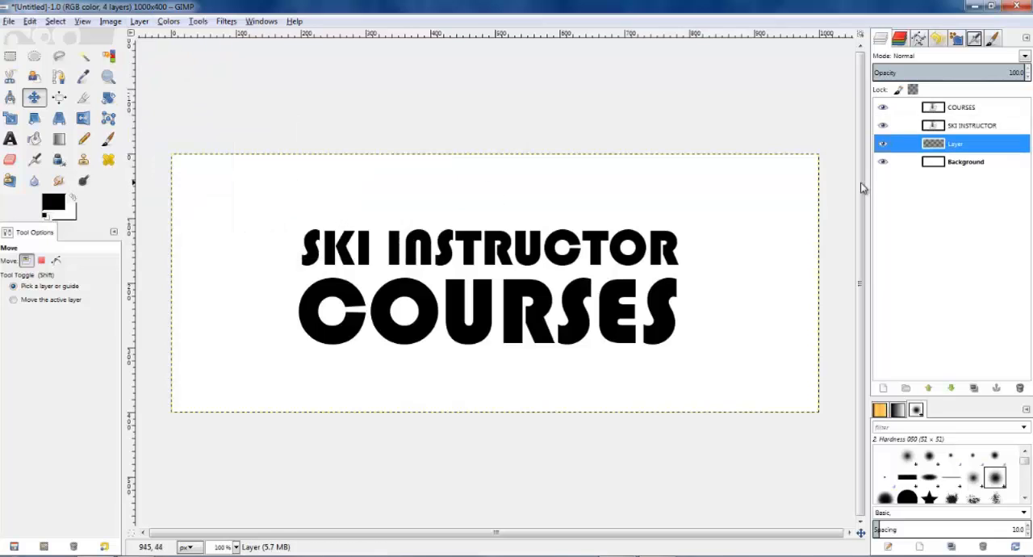
Step: Make a rectangular selection of about 753 × 271 px around both text lines, starting at about 112, 70
left_click(9, 58)
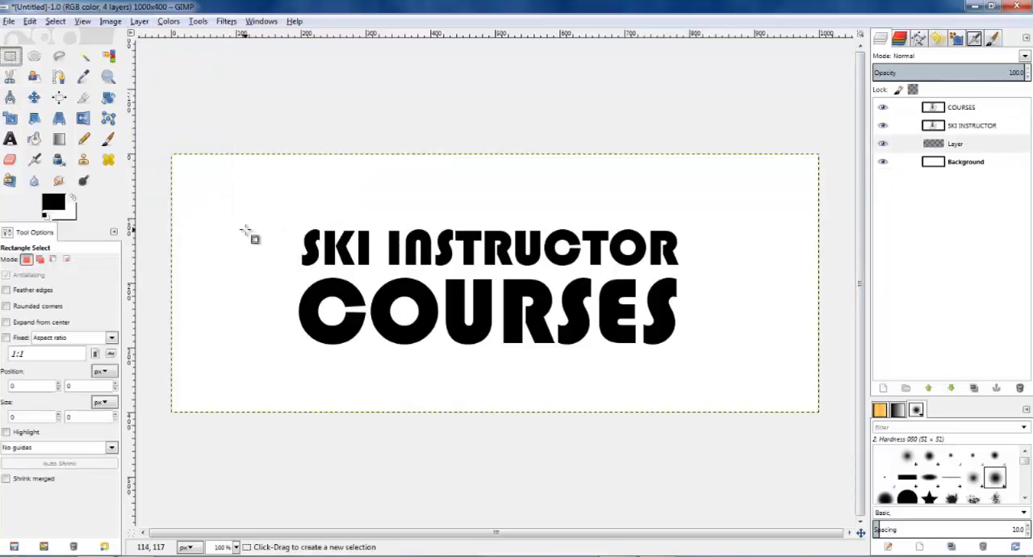
left_click_drag(226, 210, 728, 371)
left_click_drag(428, 211, 428, 203)
left_click_drag(251, 295, 267, 295)
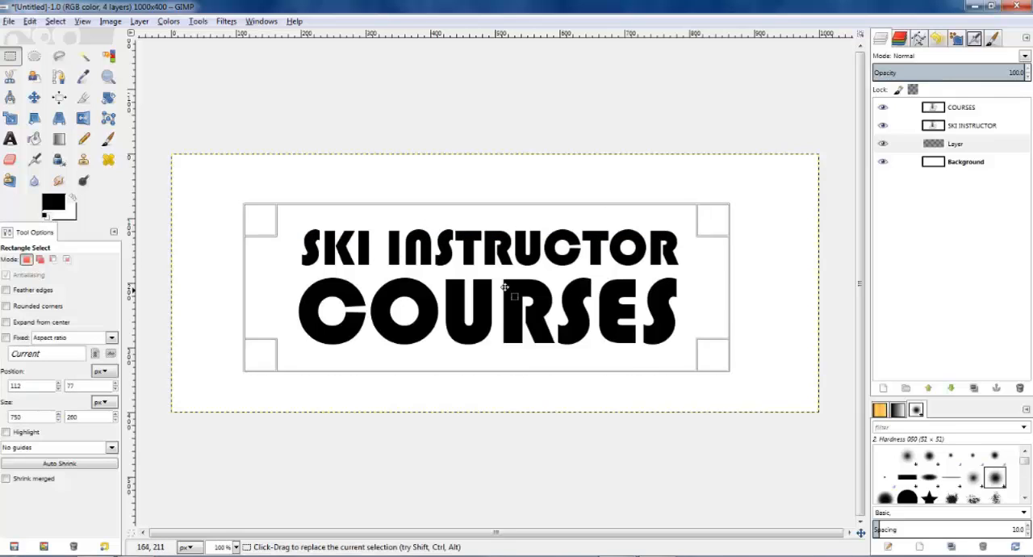
left_click_drag(710, 292, 713, 292)
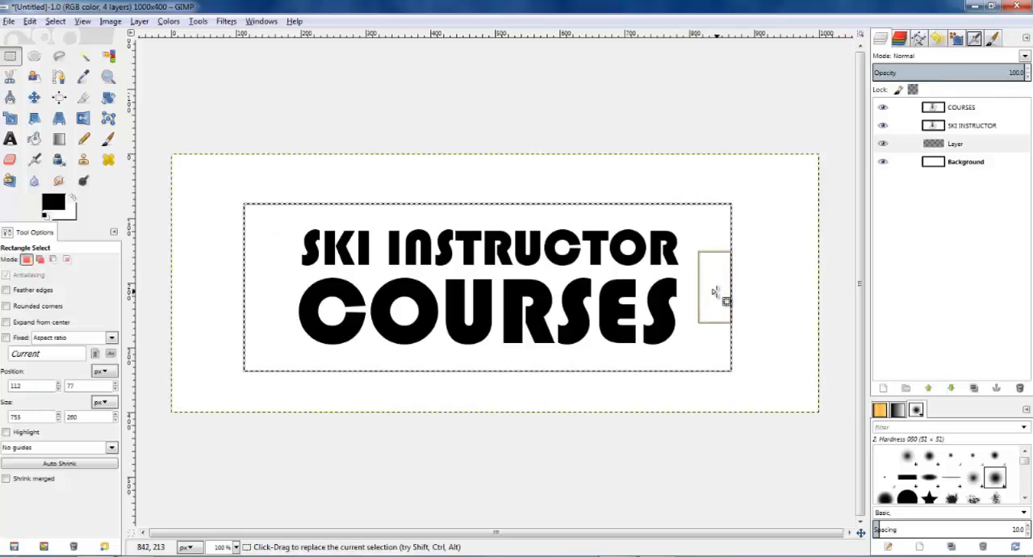
left_click_drag(484, 211, 484, 205)
left_click_drag(481, 378, 481, 381)
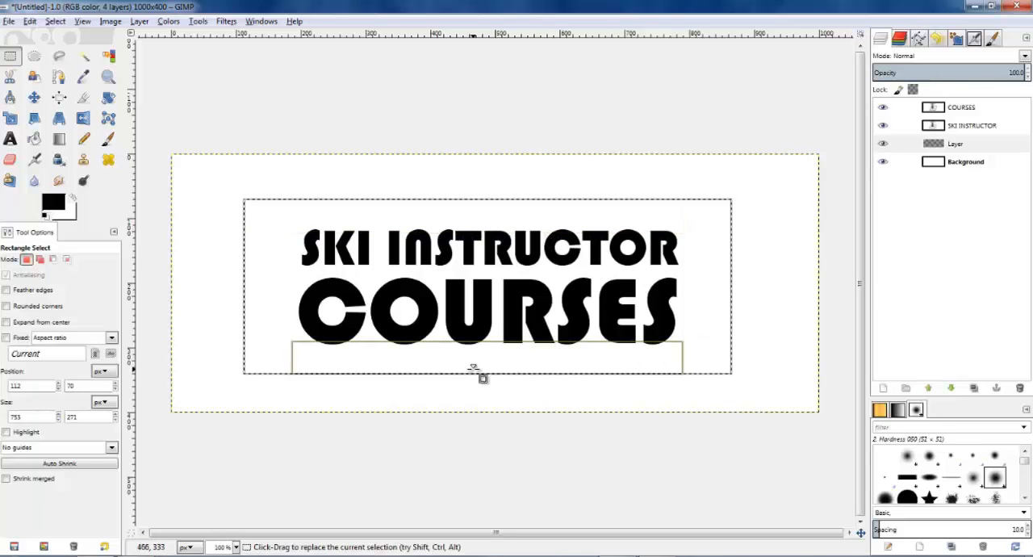
key("Return")
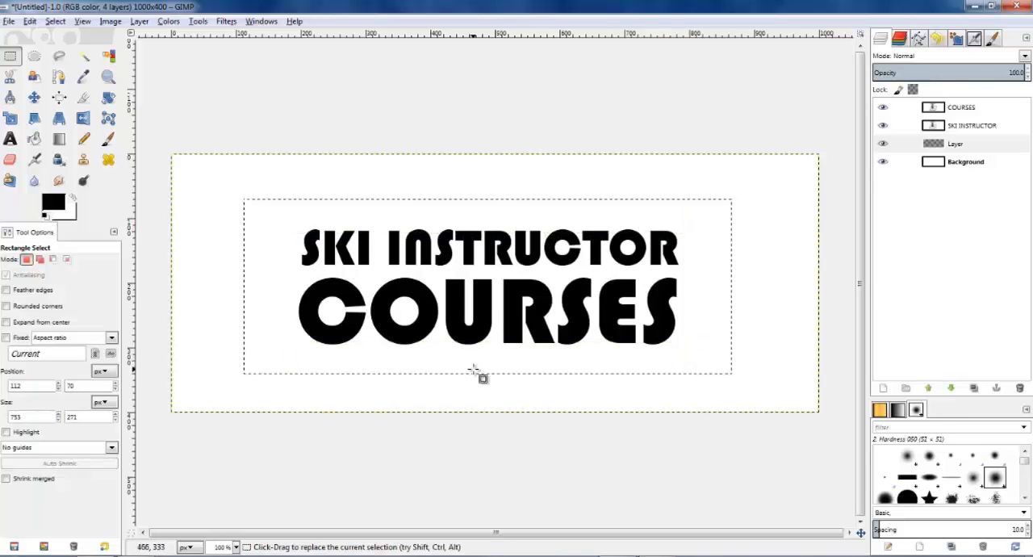
Step: Set the foreground colour to orange d97a09 and bucket-fill the rectangular selection on the new layer
left_click(34, 139)
left_click(53, 203)
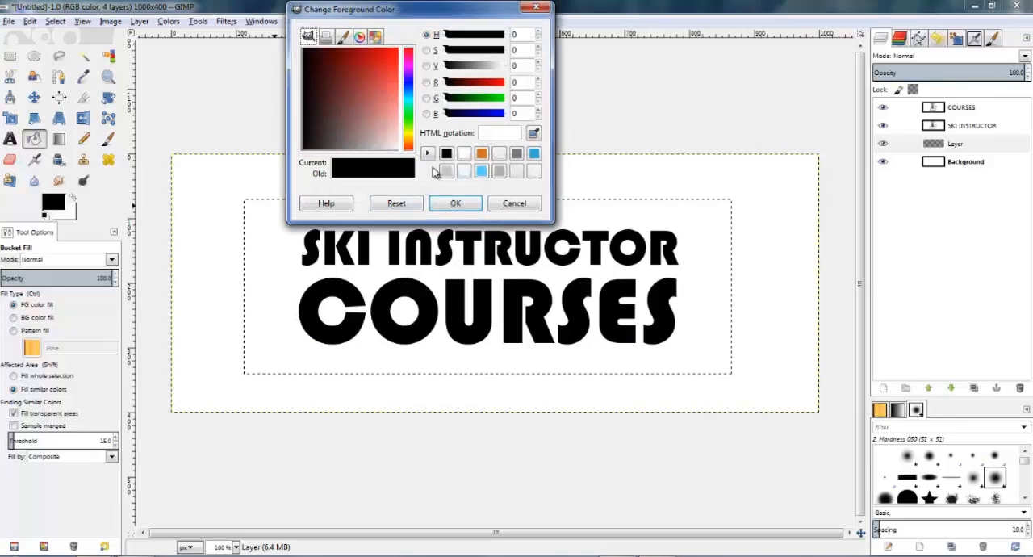
left_click_drag(408, 144, 408, 146)
left_click_drag(392, 98, 384, 54)
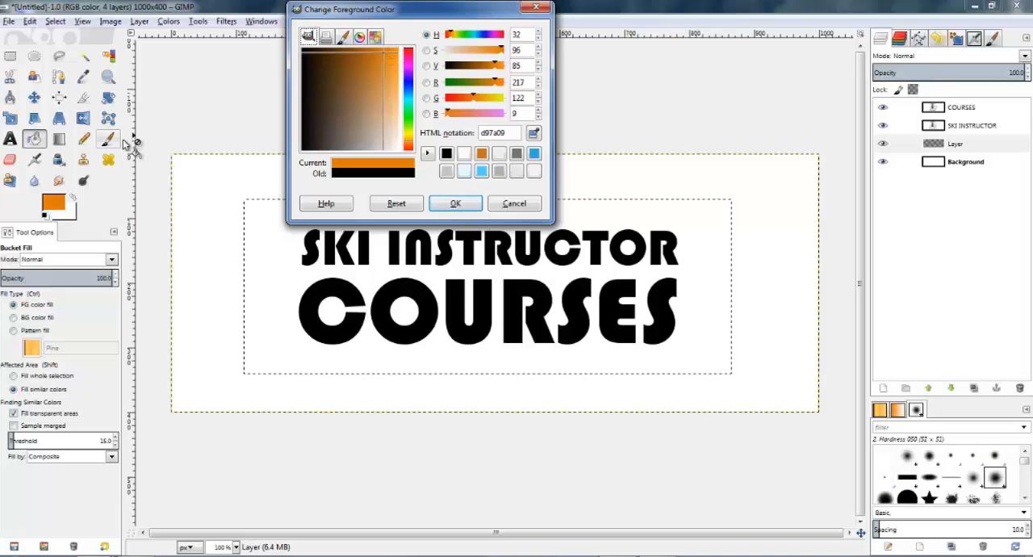
left_click(467, 204)
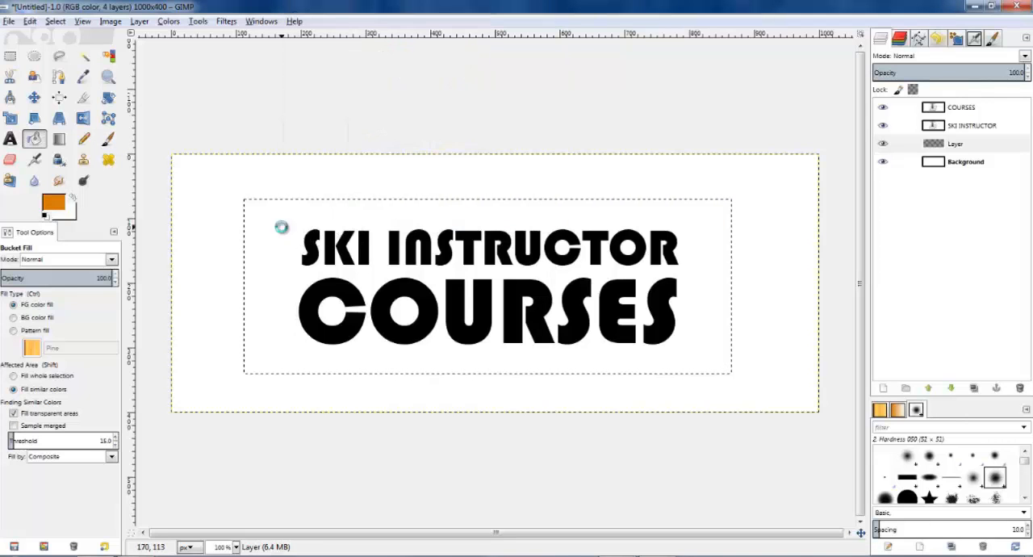
left_click(281, 228)
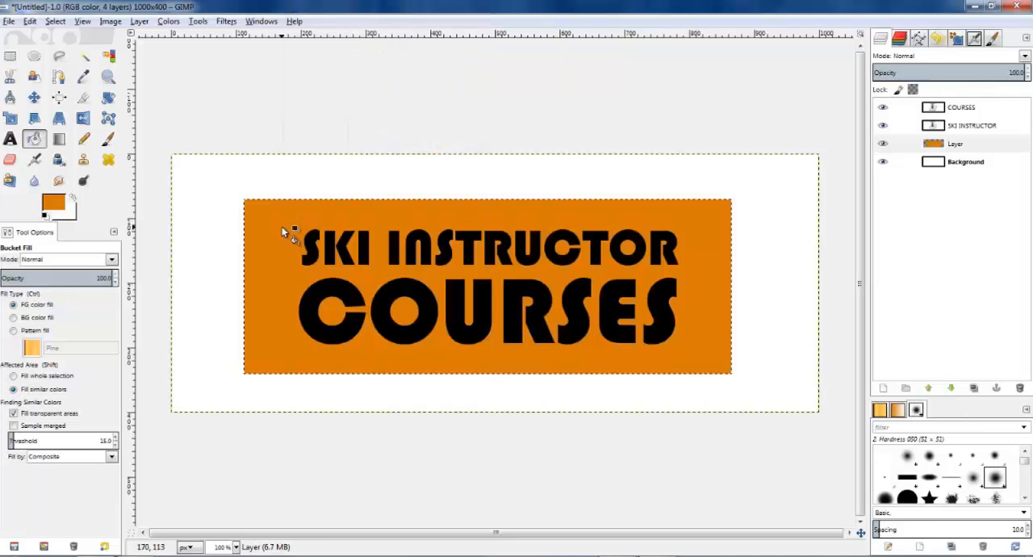
Step: Recolour the SKI INSTRUCTOR text from its text layer to white
left_click(946, 127)
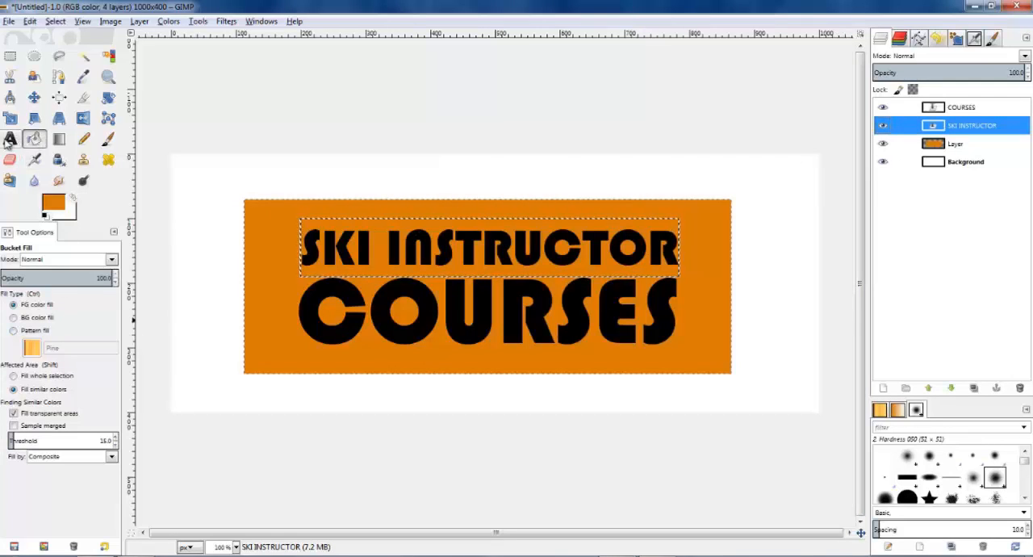
left_click(10, 138)
left_click(360, 251)
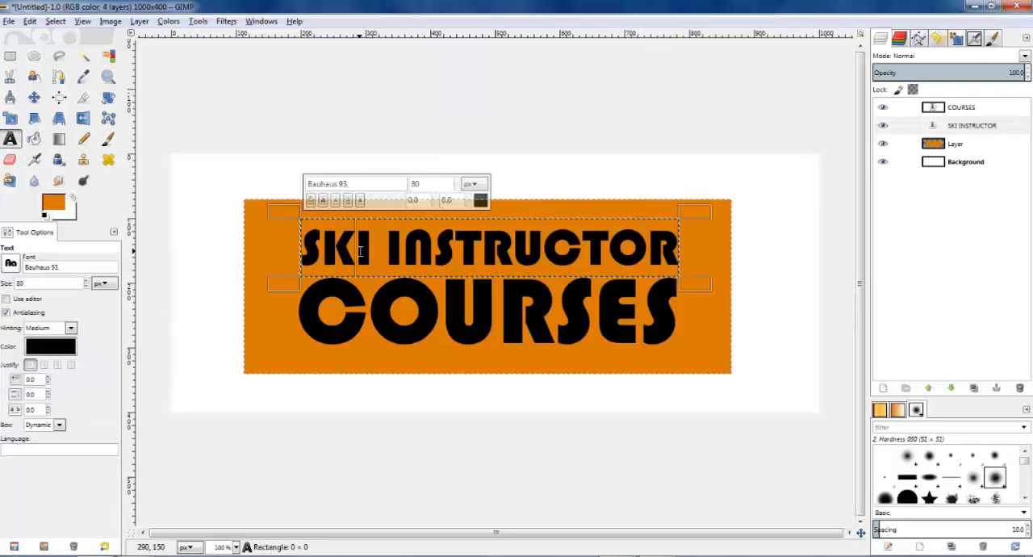
left_click(52, 351)
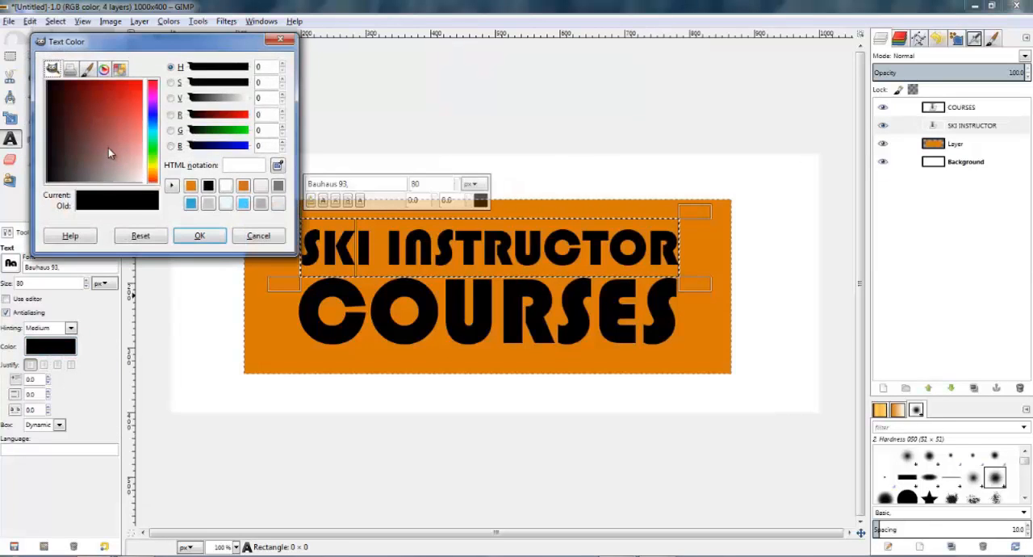
left_click_drag(107, 148, 164, 195)
left_click(208, 235)
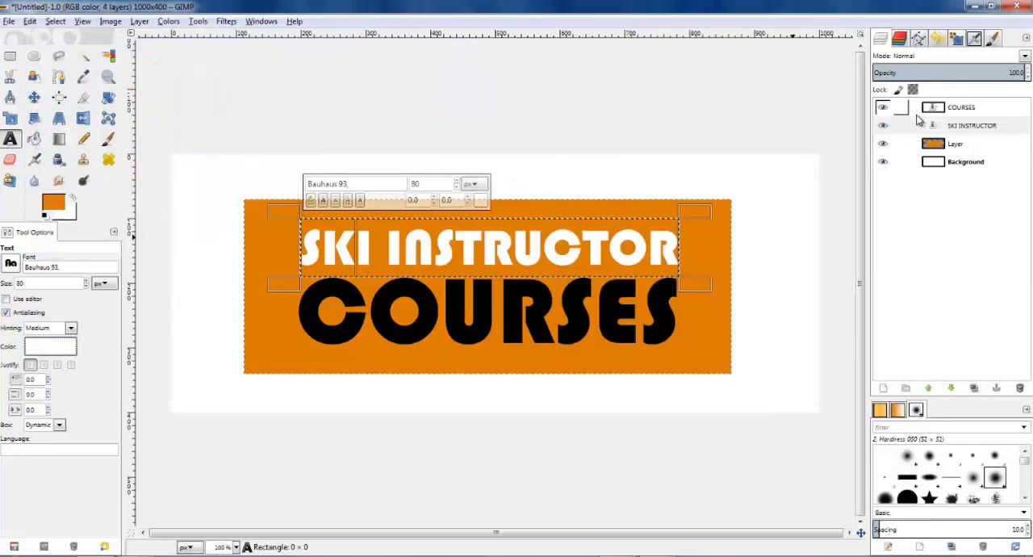
Step: Recolour the COURSES text to white (ffffff) and leave text editing
double_click(934, 107)
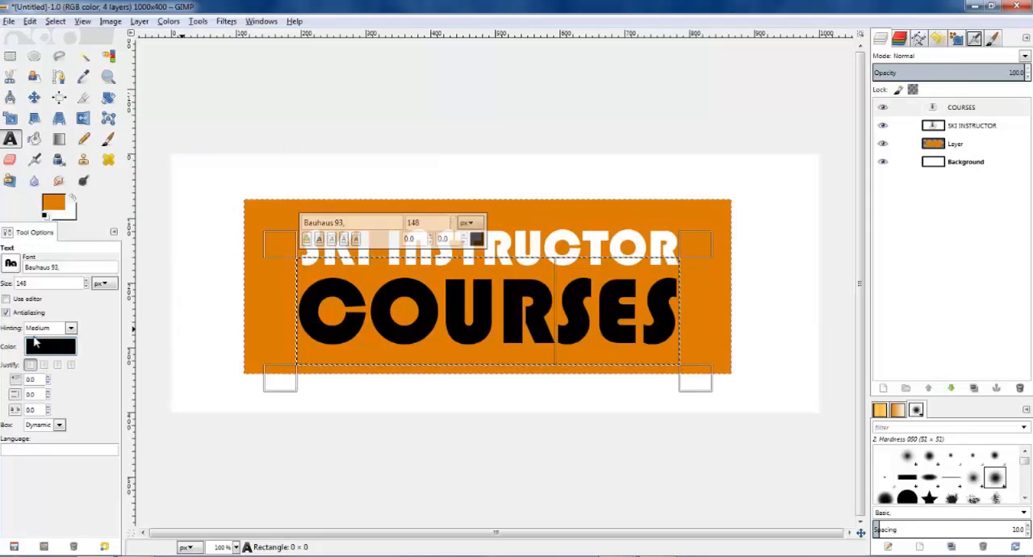
left_click(46, 350)
left_click(138, 182)
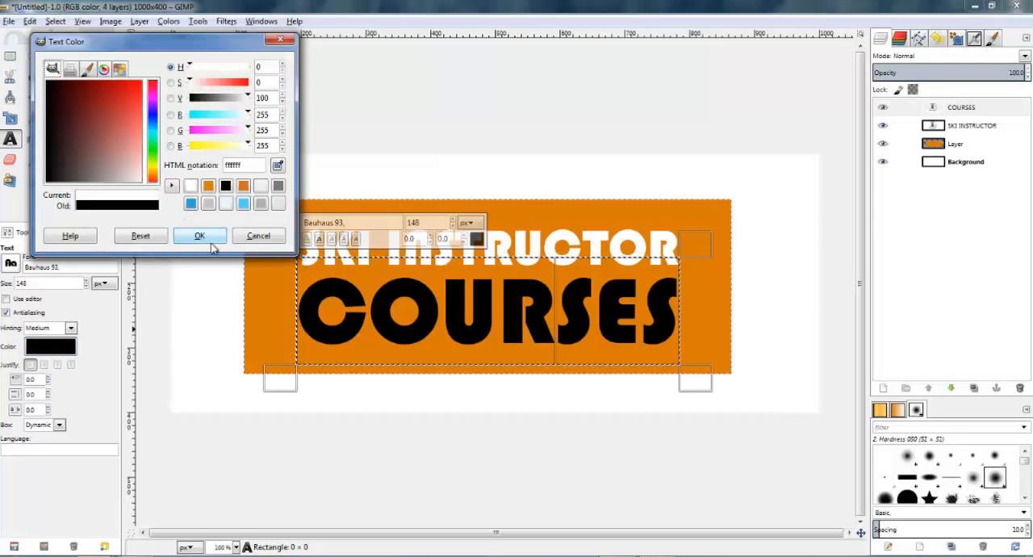
left_click(200, 234)
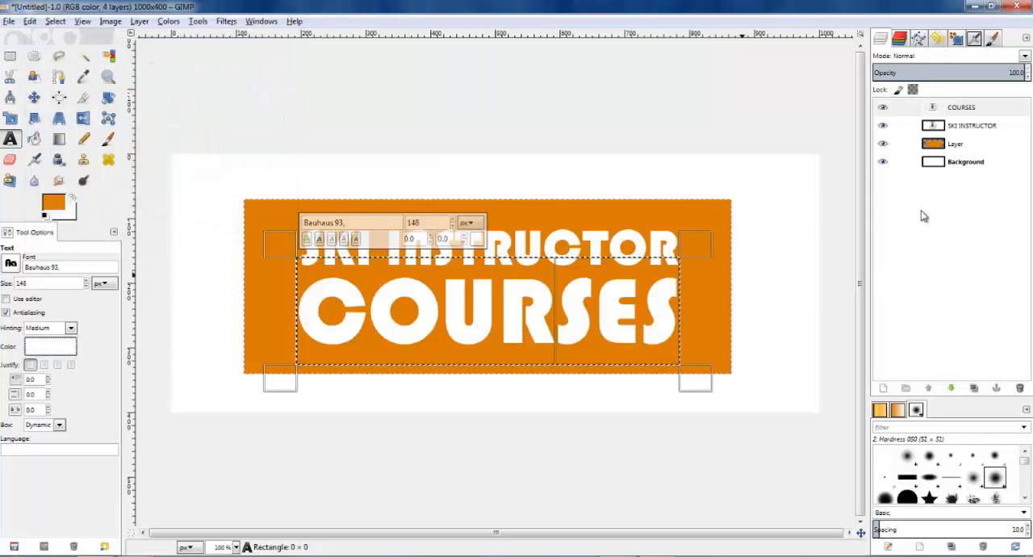
left_click(9, 55)
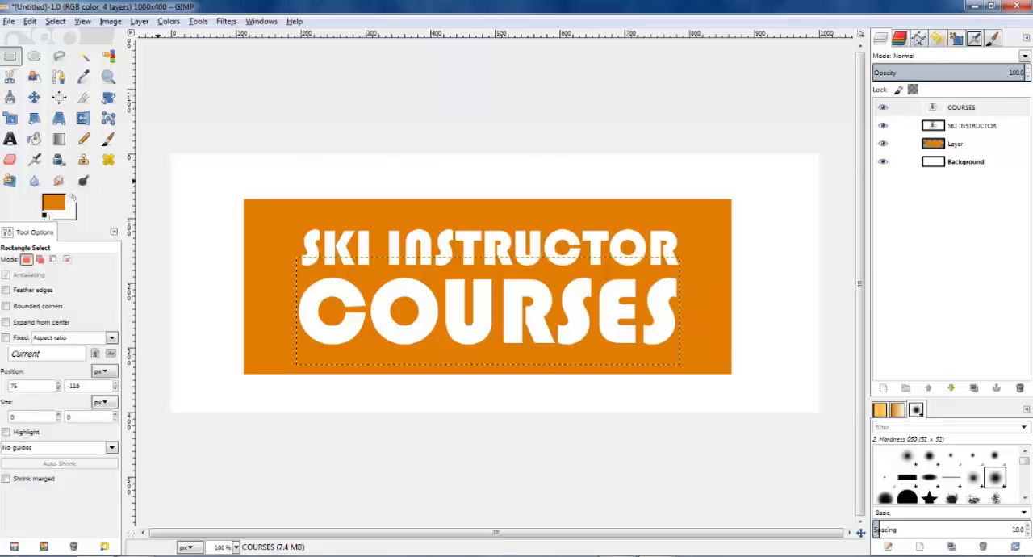
Step: Add a transparent 1000 × 400 px layer above COURSES and choose the Pencil tool with brush size 1
left_click(884, 389)
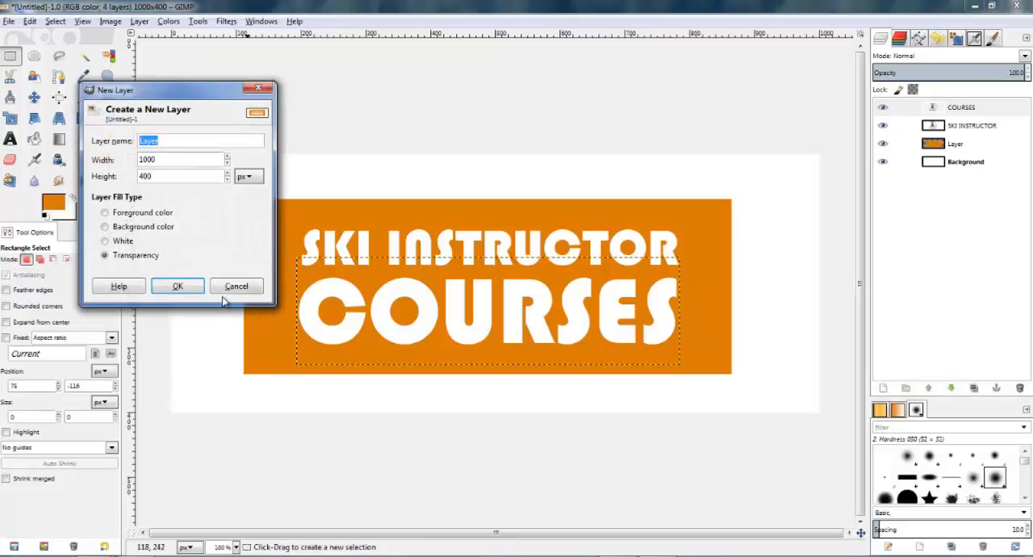
left_click(176, 288)
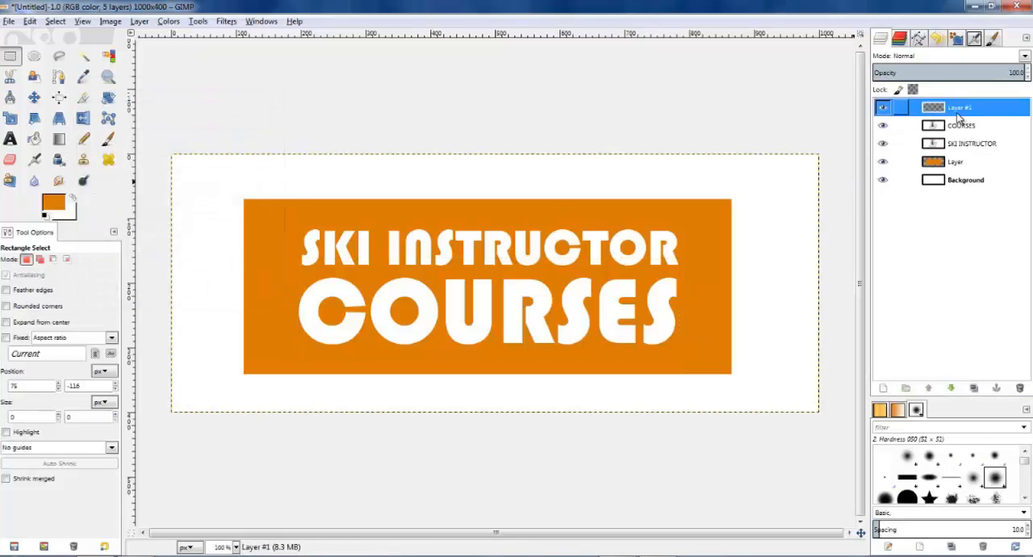
left_click(83, 138)
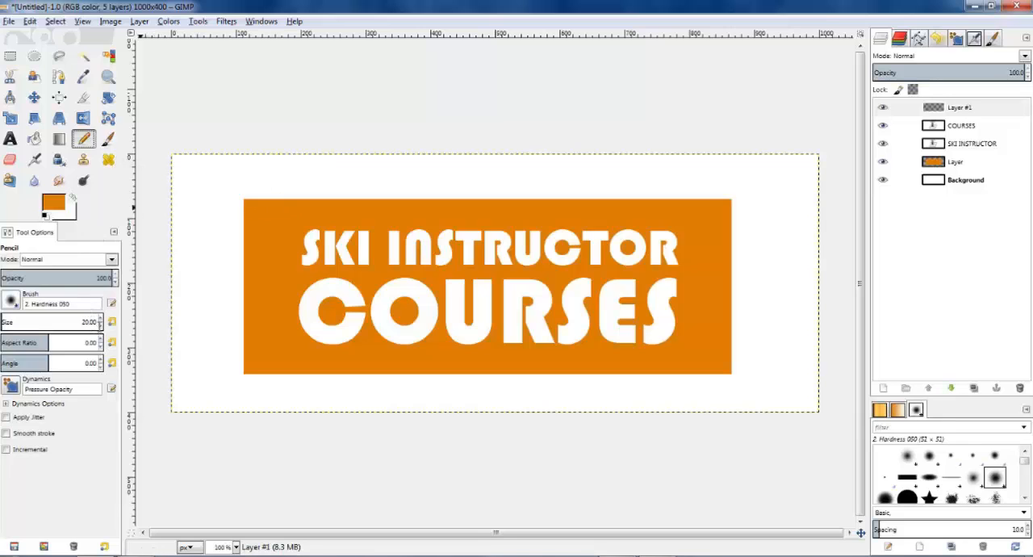
Step: Set the foreground colour to black 000000 and draw a straight vertical line about 300 px long along the orange rectangle's left edge, overshooting both ends
left_click(252, 190)
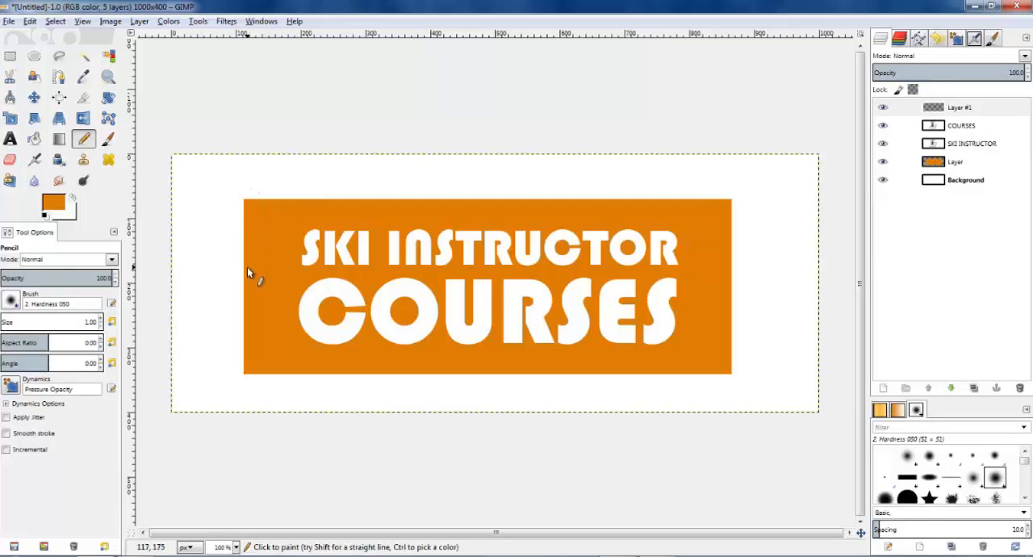
left_click(256, 392, "ctrl+shift")
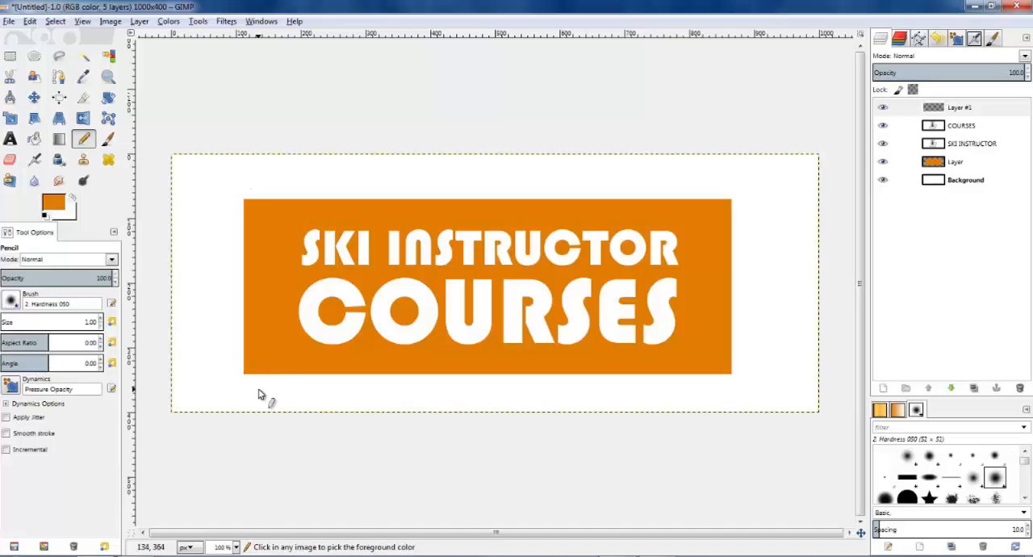
left_click(51, 202)
left_click(482, 152)
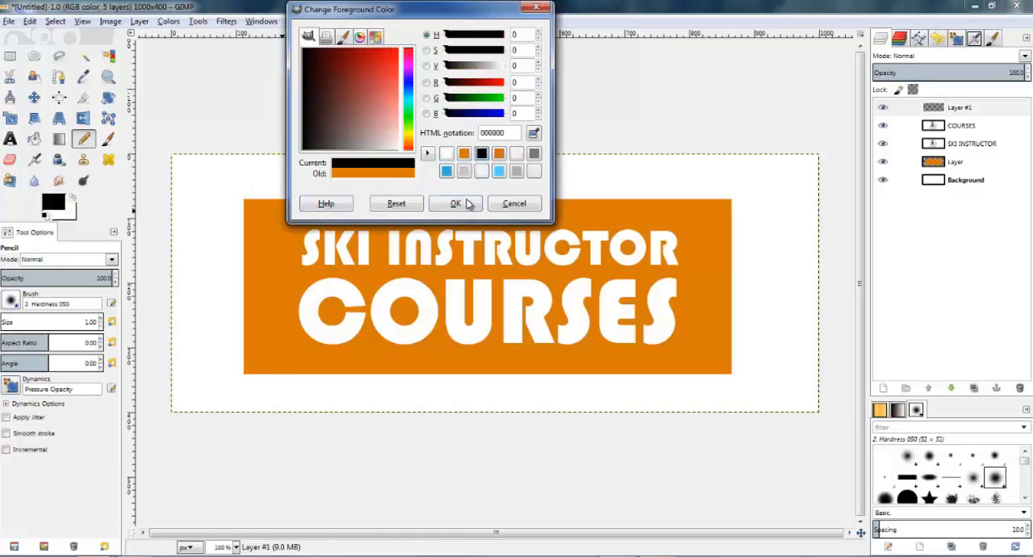
left_click(468, 203)
left_click(246, 191)
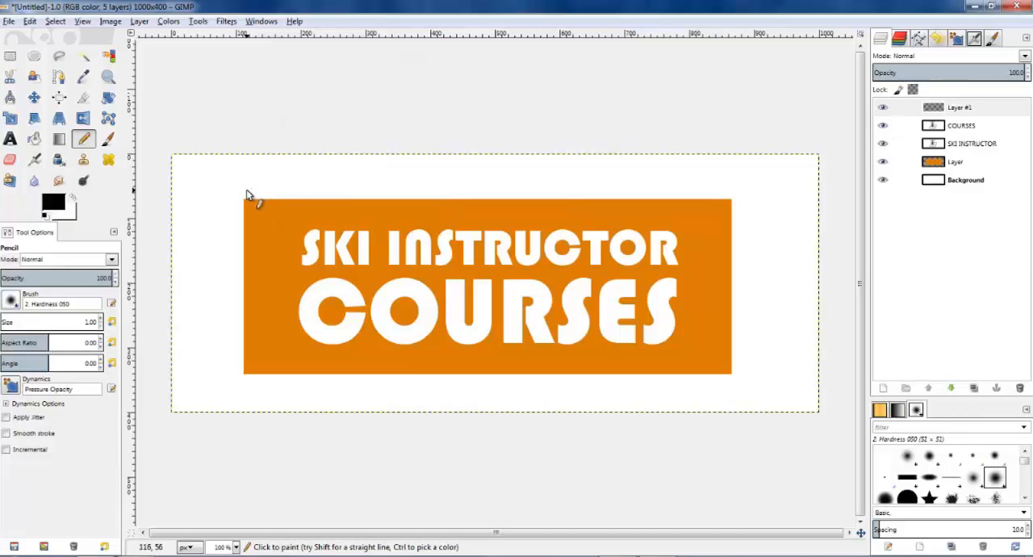
left_click(246, 387)
left_click(988, 298)
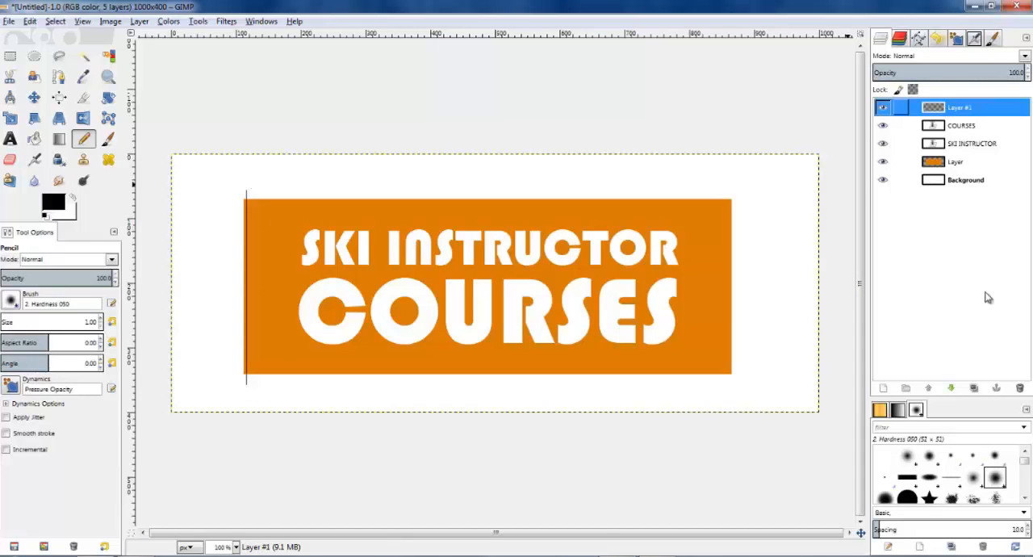
Step: Duplicate the line layer and nudge the copy right by about 4 px to form a close pair of lines
left_click(973, 388)
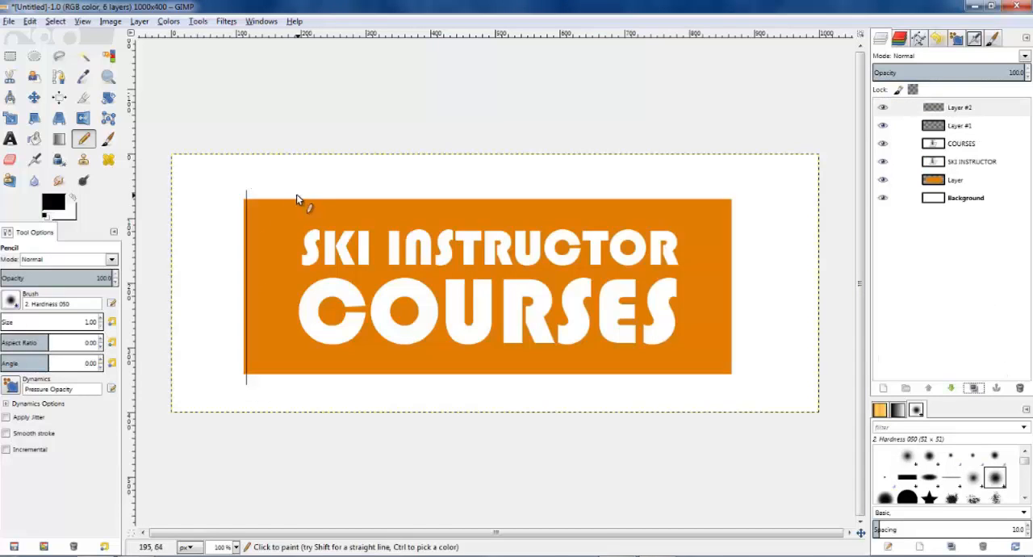
left_click(34, 97)
key("Right")
key("Right")
key("Right")
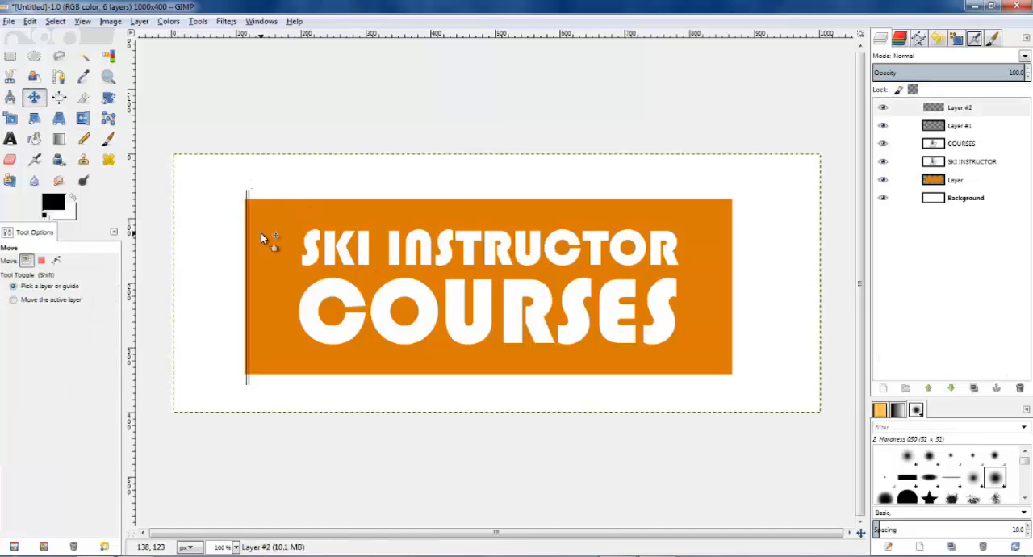
key("Right")
key("Right")
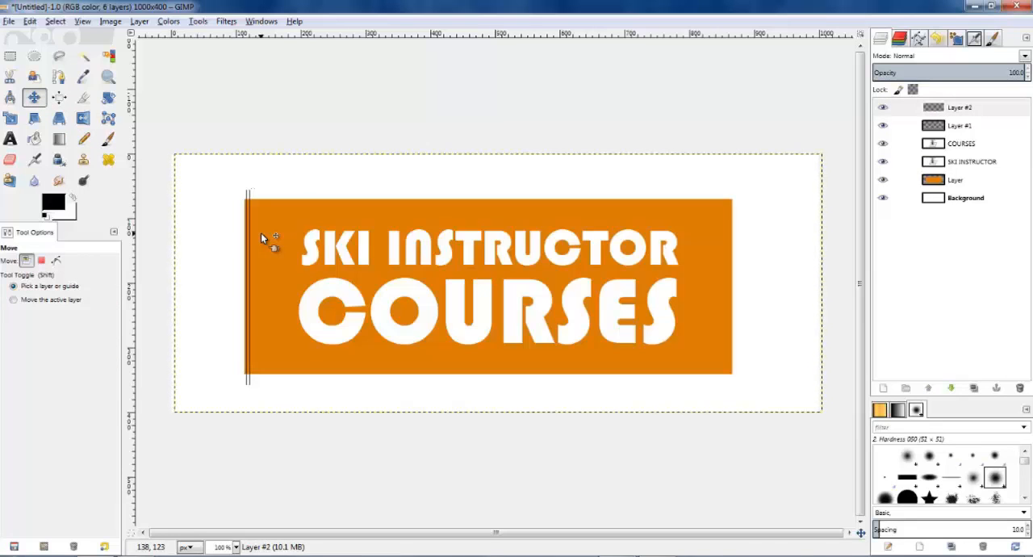
key("Left")
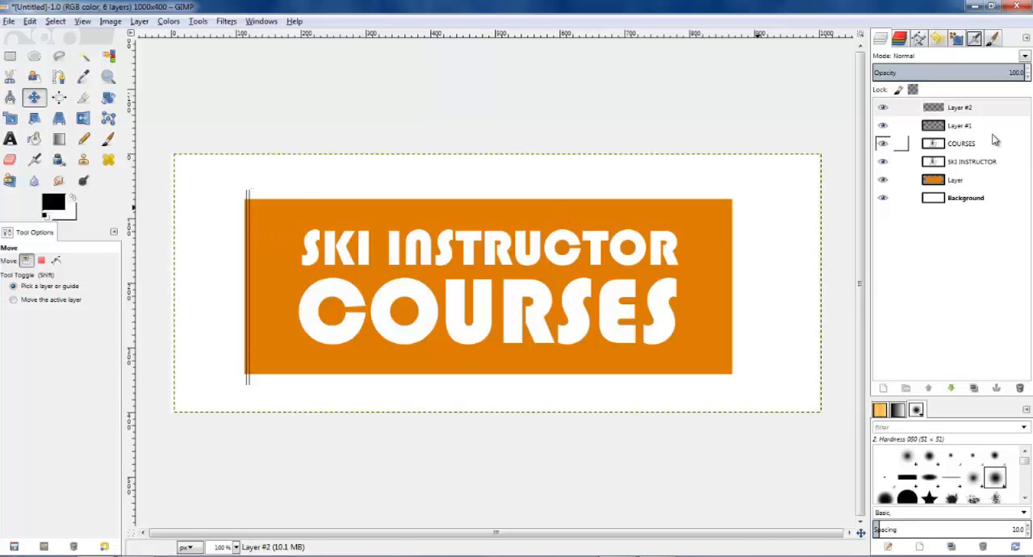
Step: Duplicate the line layer twice more, moving the copies right by about 20 px and 15 px for irregular spacing
left_click(974, 388)
key("Right")
key("Right")
key("Right")
key("Right")
key("Right")
key("Right")
key("Right")
key("Right")
key("Right")
key("Right")
key("Right")
key("Right")
key("Right")
key("Right")
key("Right")
key("Right")
key("Right")
key("Right")
key("Right")
key("Right")
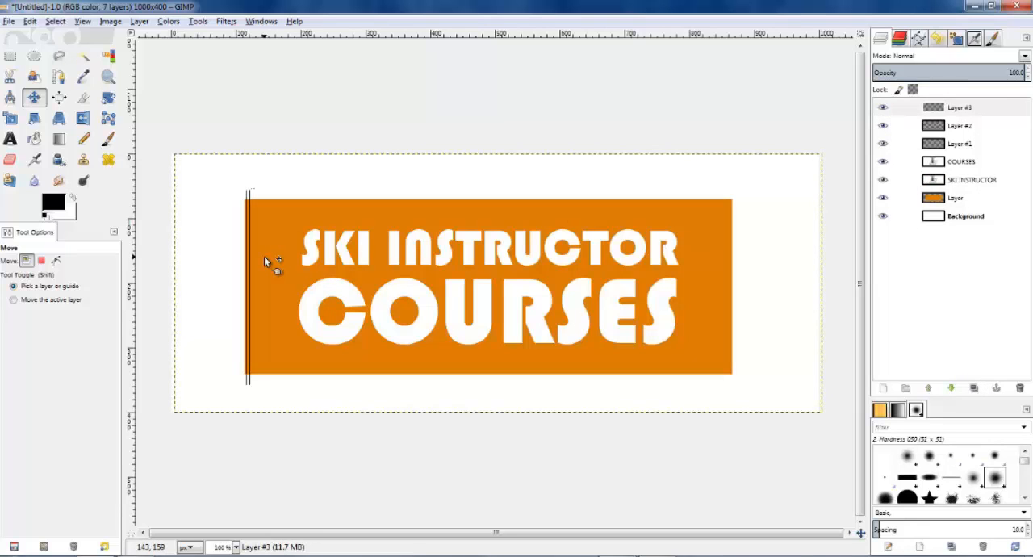
key("shift+ctrl+d")
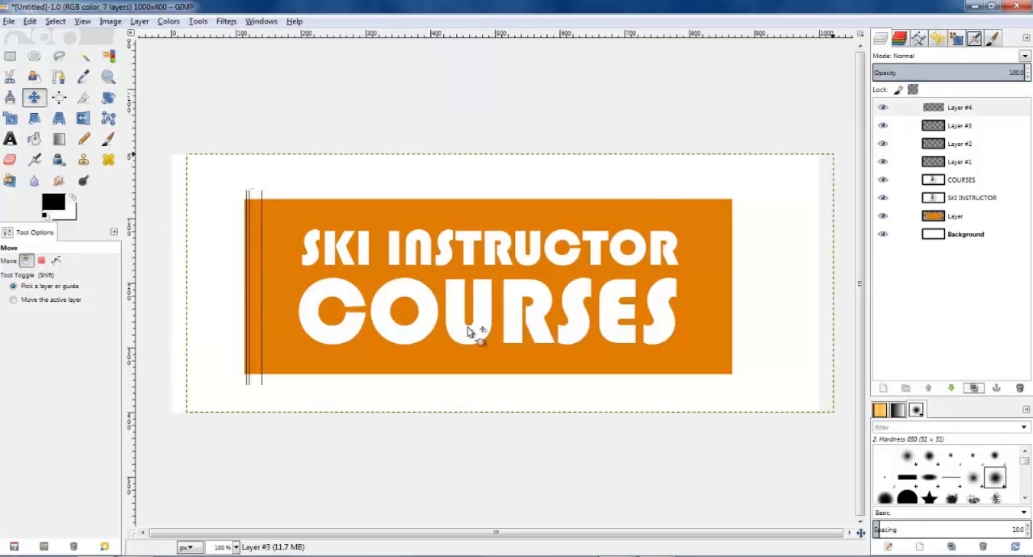
key("Right")
key("Right")
key("Right")
key("Right")
key("Right")
key("Right")
key("Right")
key("Right")
key("Right")
key("Right")
key("Right")
key("Right")
Step: Merge the four vertical line layers down into a single layer
right_click(957, 114)
left_click(875, 204)
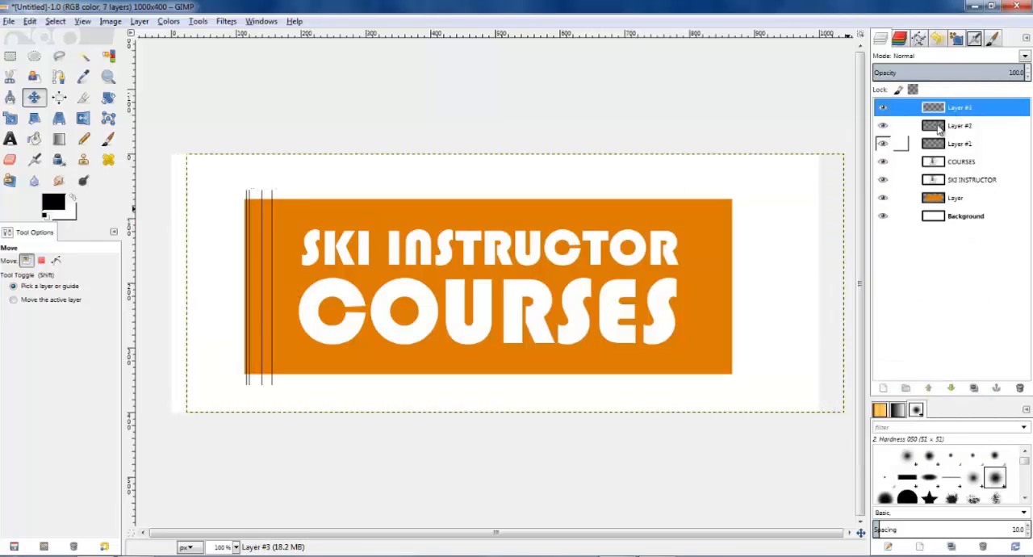
right_click(948, 109)
left_click(879, 202)
right_click(934, 109)
left_click(871, 202)
Step: Duplicate the merged line layer and shift the copy right by about 50 px
left_click(973, 388)
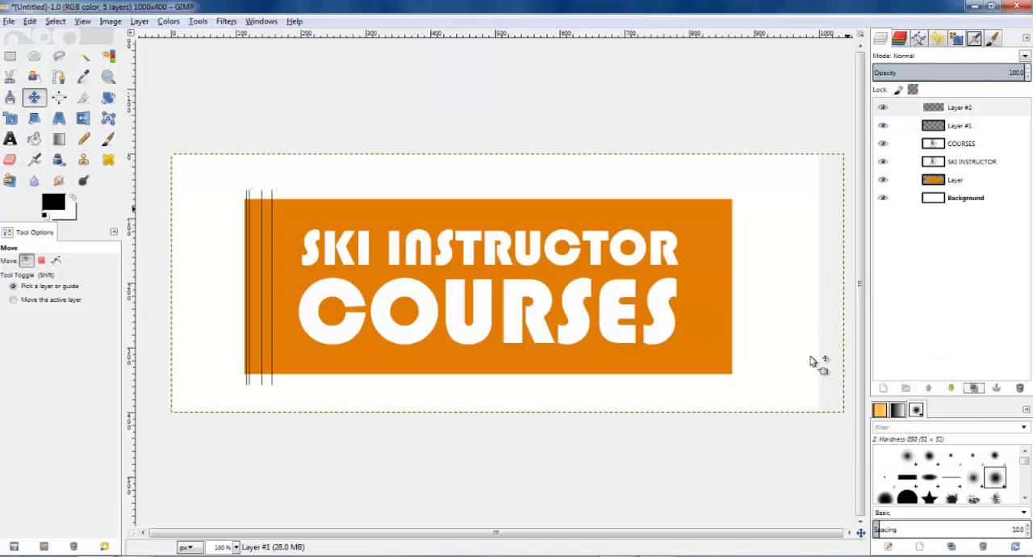
key("Right")
key("Right")
key("Right")
key("Right")
key("Right")
key("Right")
key("Right")
key("Right")
key("Right")
key("Right")
key("Right")
key("Right")
key("Right")
key("Right")
key("Right")
key("Right")
key("Right")
key("Right")
key("Right")
key("Right")
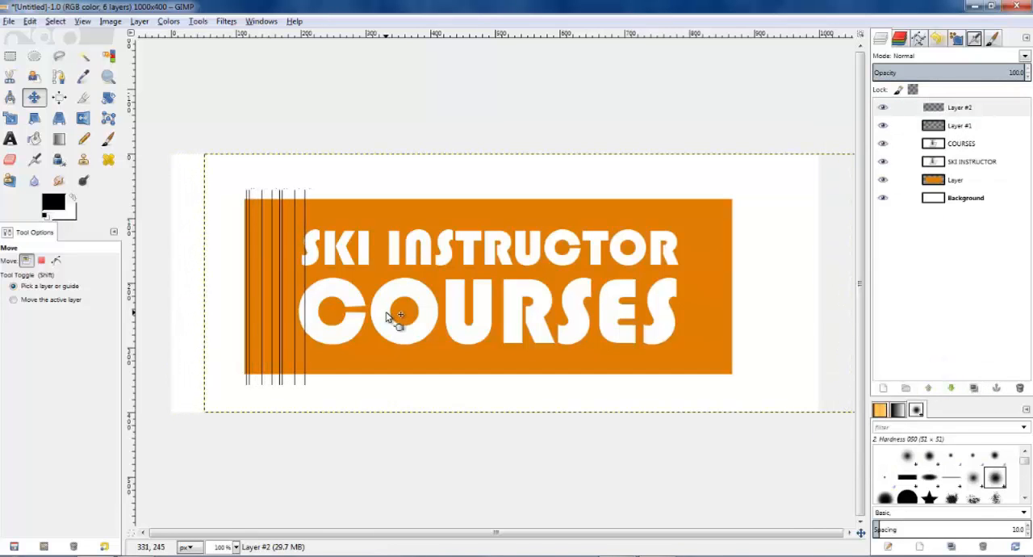
Step: Duplicate the shifted line group and move the new copy right by about 100 px, over the K and I of SKI
left_click(973, 388)
key("shift+Right")
key("shift+Right")
key("shift+Right")
key("shift+Right")
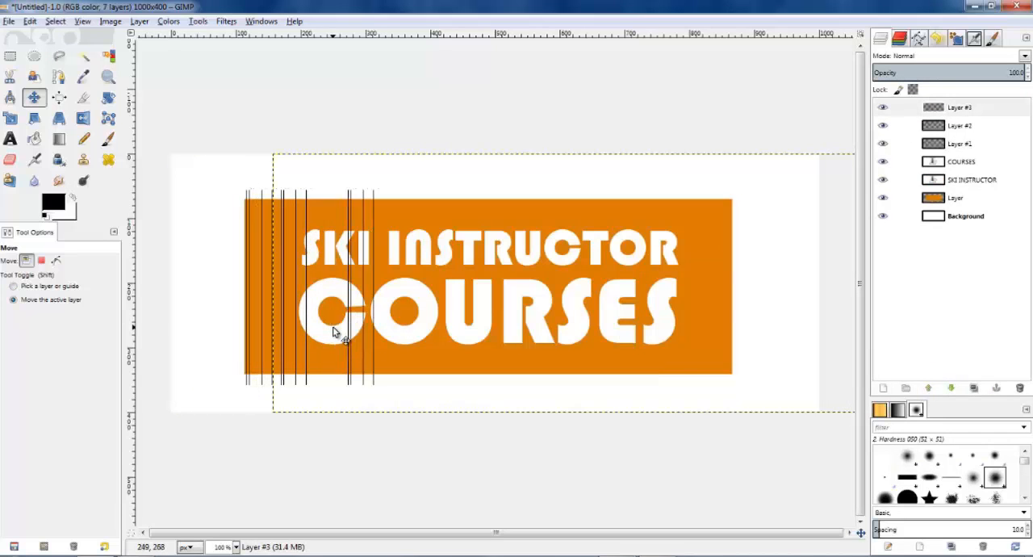
key("Left")
key("Left")
Step: Duplicate the line group again and move the copy right by about 210 px, between the U and R of COURSES
left_click(973, 388)
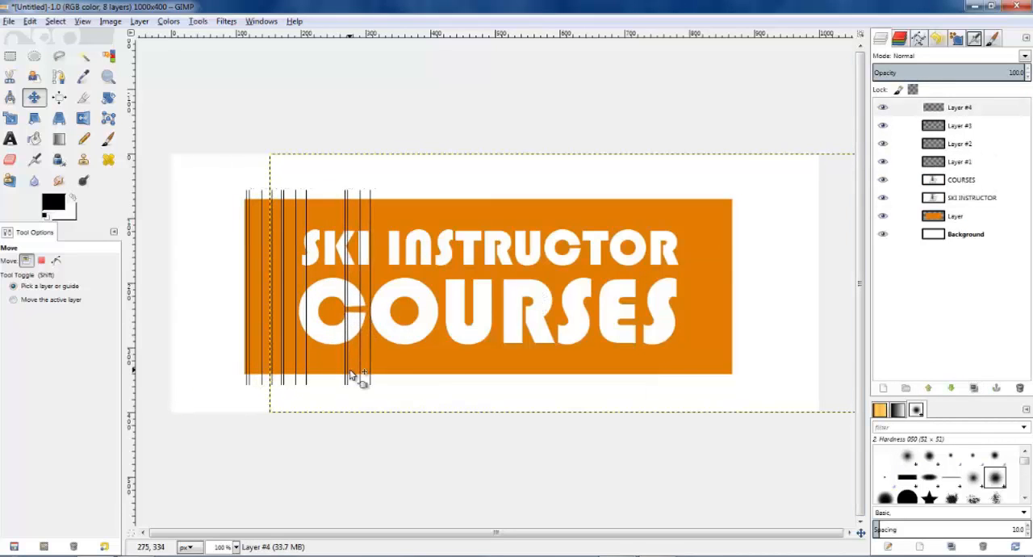
key("shift+Right")
key("shift+Right")
key("shift+Right")
key("shift+Right")
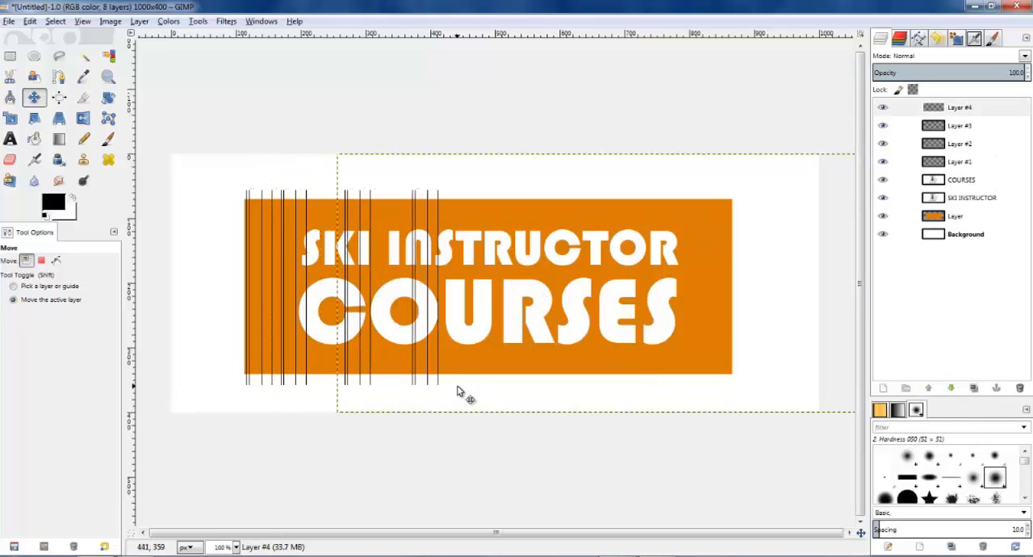
key("shift+Right")
key("shift+Right")
key("shift+Right")
key("shift+Right")
Step: Duplicate the line group and move the copy back left, over the first O of COURSES
left_click(973, 388)
key("shift+Left")
key("shift+Left")
key("shift+Left")
key("shift+Left")
key("shift+Left")
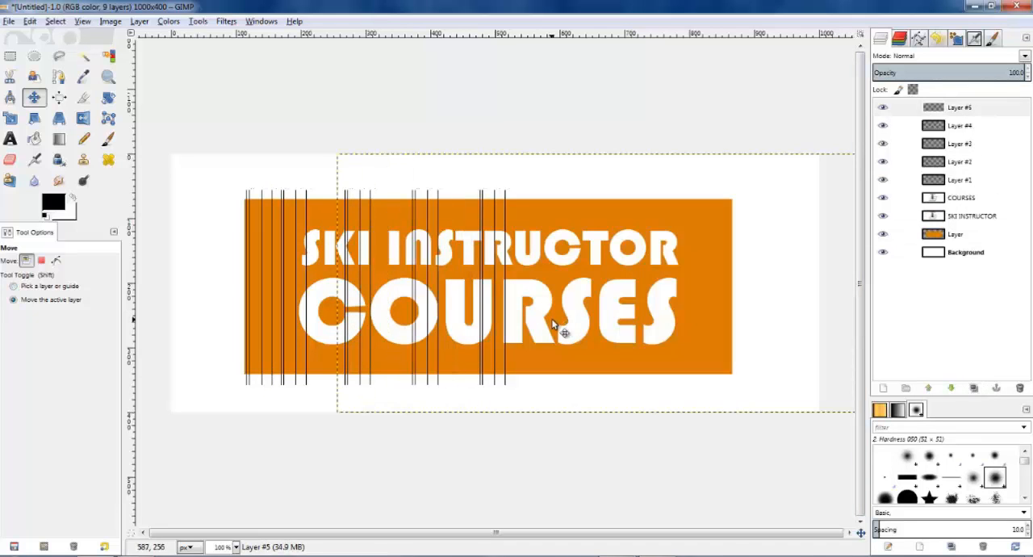
Step: Duplicate the top line group and move the copy right by about 260 px, over the first S of COURSES
left_click(964, 110)
left_click(973, 389)
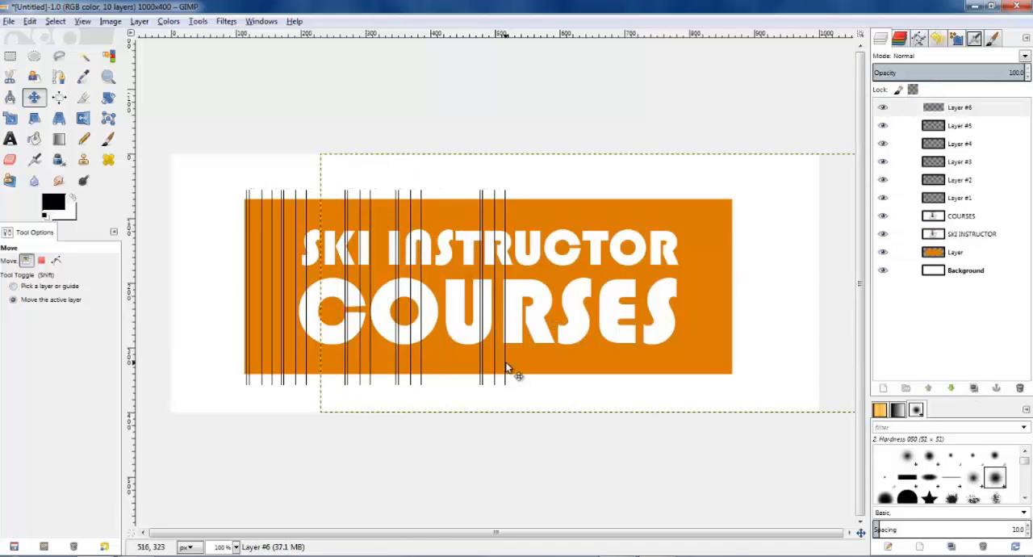
key("shift+Right")
key("shift+Right")
key("shift+Right")
key("shift+Right")
key("shift+Right")
key("shift+Right")
key("shift+Right")
key("shift+Right")
key("shift+Right")
key("shift+Right")
Step: Duplicate the line group and shift the copy right by about 50 px, over the E of COURSES
left_click(973, 390)
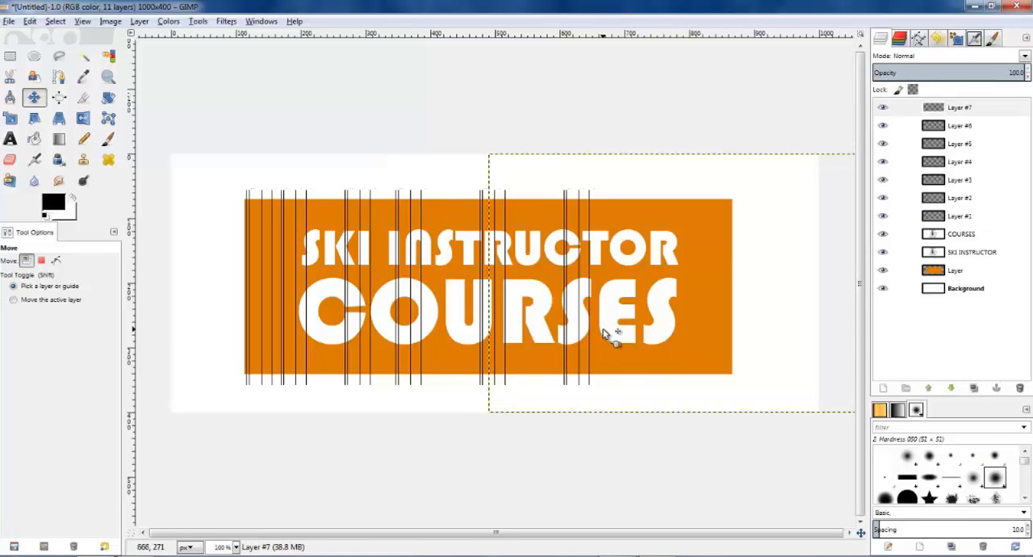
key("shift+Right")
key("shift+Right")
Step: Duplicate the line group and move the copy right until its last line meets the orange rectangle's right edge
left_click(973, 389)
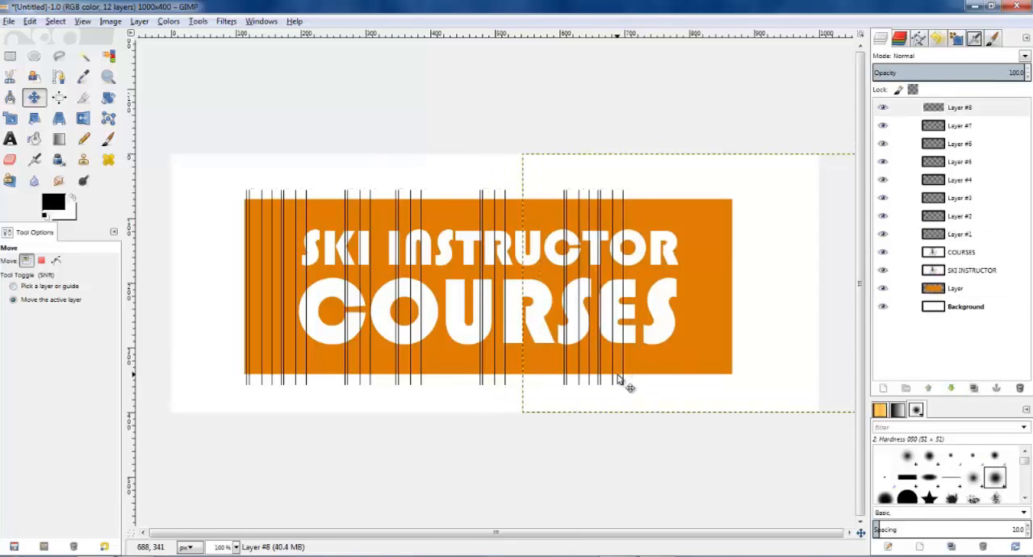
key("shift+Right")
key("shift+Right")
key("shift+Right")
key("shift+Right")
key("shift+Right")
key("shift+Right")
key("shift+Right")
key("Left")
key("Left")
key("Left")
key("Left")
key("Left")
key("Left")
key("Left")
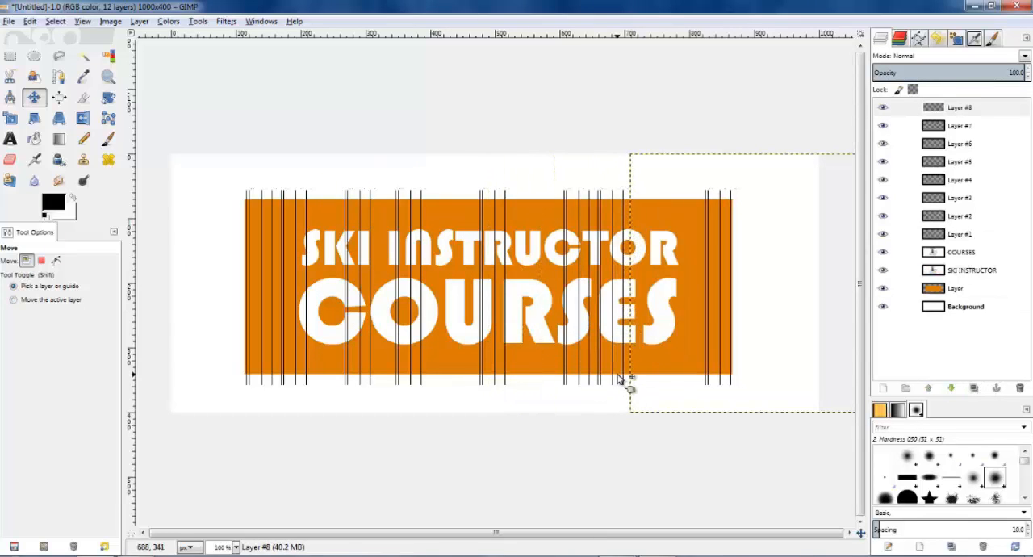
Step: Merge all the duplicated line layers down one by one into Layer #1
right_click(956, 119)
left_click(876, 217)
right_click(948, 108)
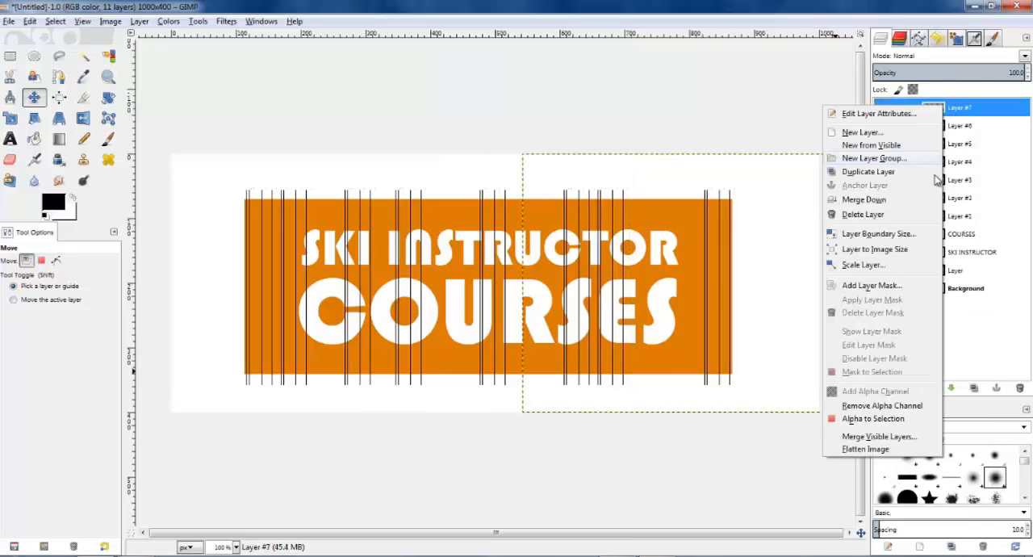
left_click(875, 217)
right_click(948, 108)
left_click(876, 217)
right_click(940, 107)
left_click(864, 221)
right_click(940, 107)
left_click(865, 221)
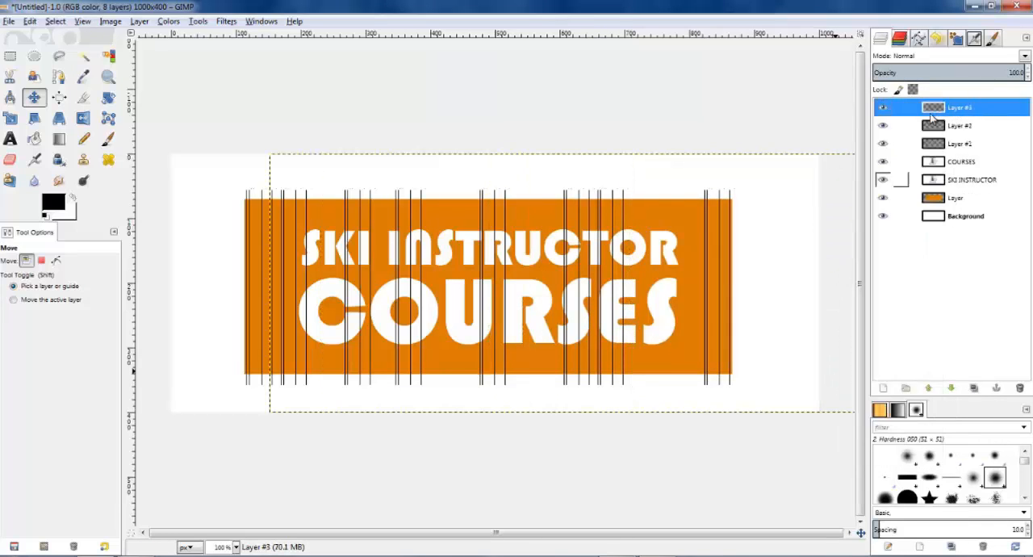
right_click(940, 108)
left_click(864, 221)
right_click(940, 107)
left_click(875, 208)
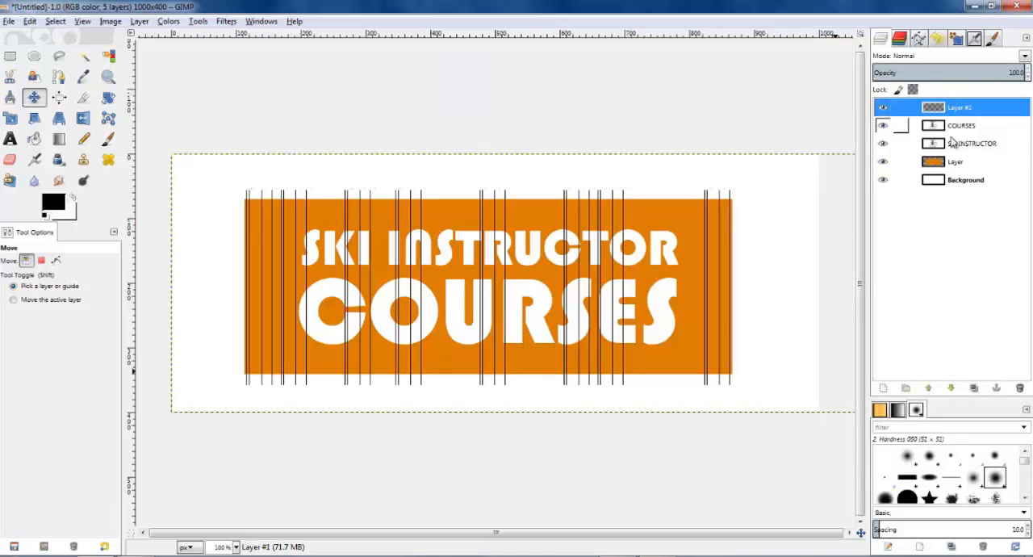
Step: Duplicate the merged line layer and shift the copy right by about 70 px
left_click(973, 388)
key("shift+Right")
key("shift+Right")
key("shift+Right")
key("shift+Right")
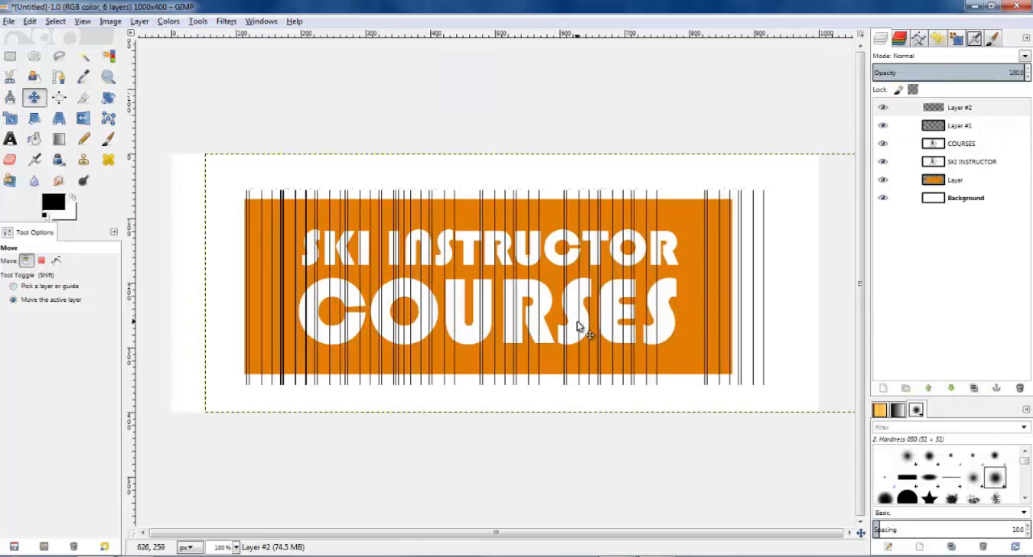
key("shift+Left")
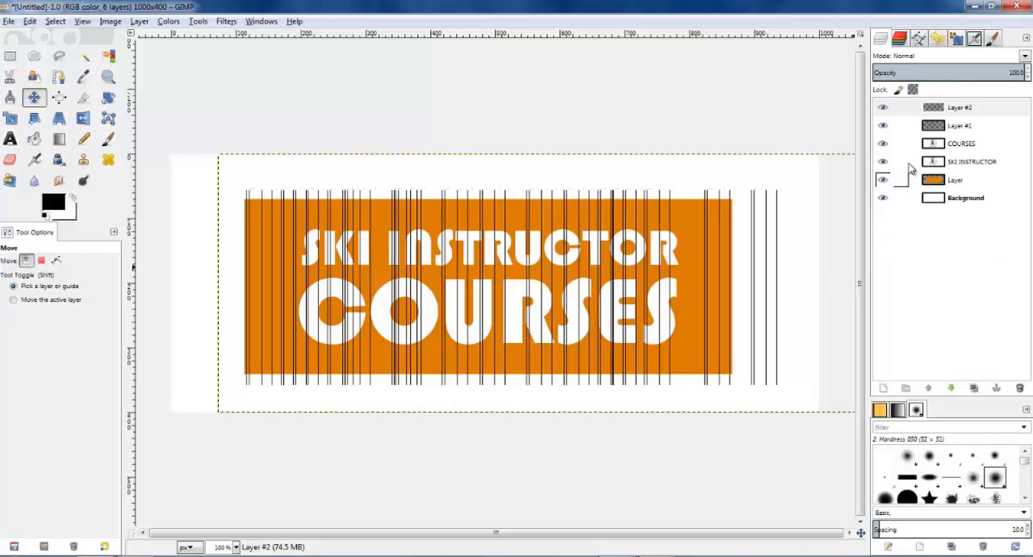
Step: Apply a Gaussian Blur with a 5.0 px horizontal and vertical radius to Layer #2
left_click(966, 111)
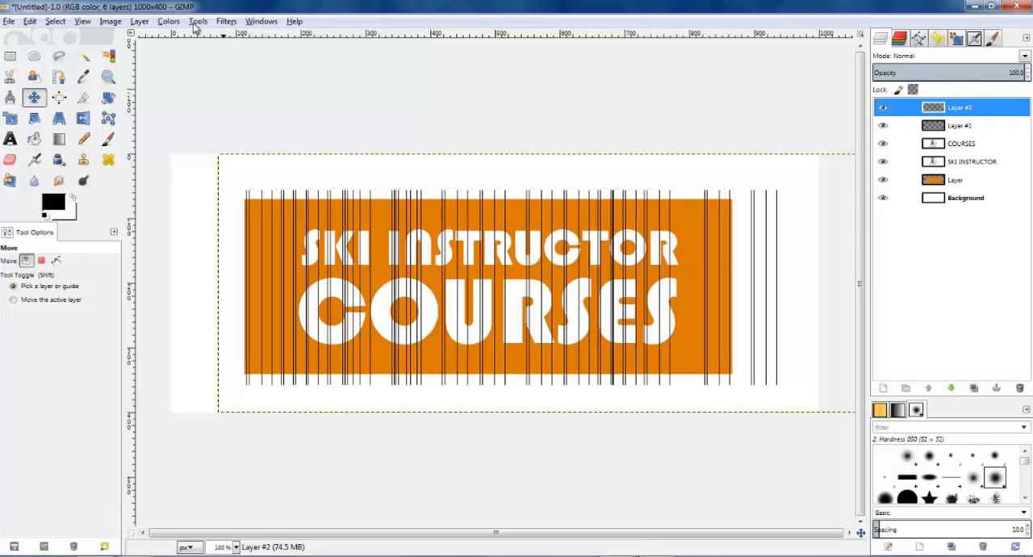
left_click(226, 21)
mouse_move(251, 85)
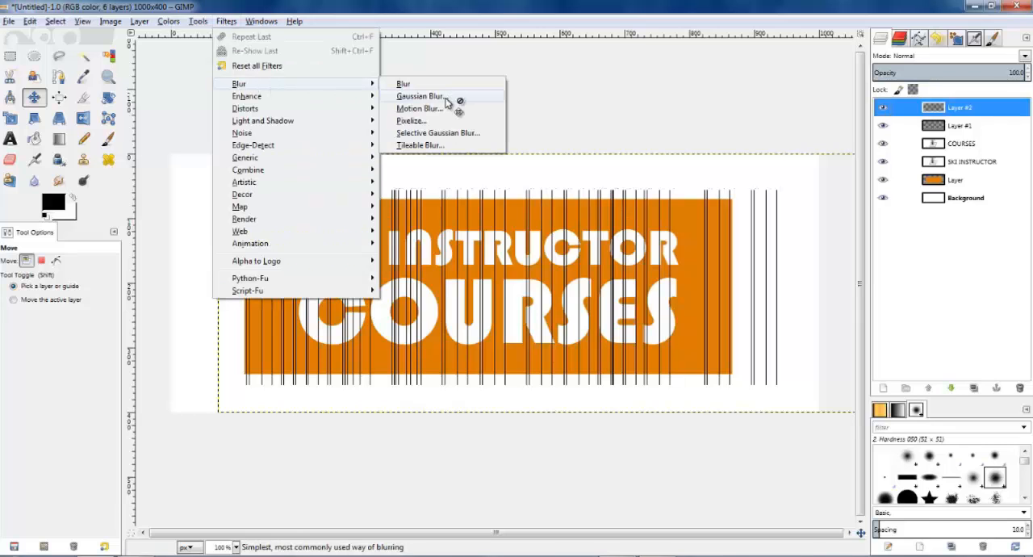
left_click(420, 96)
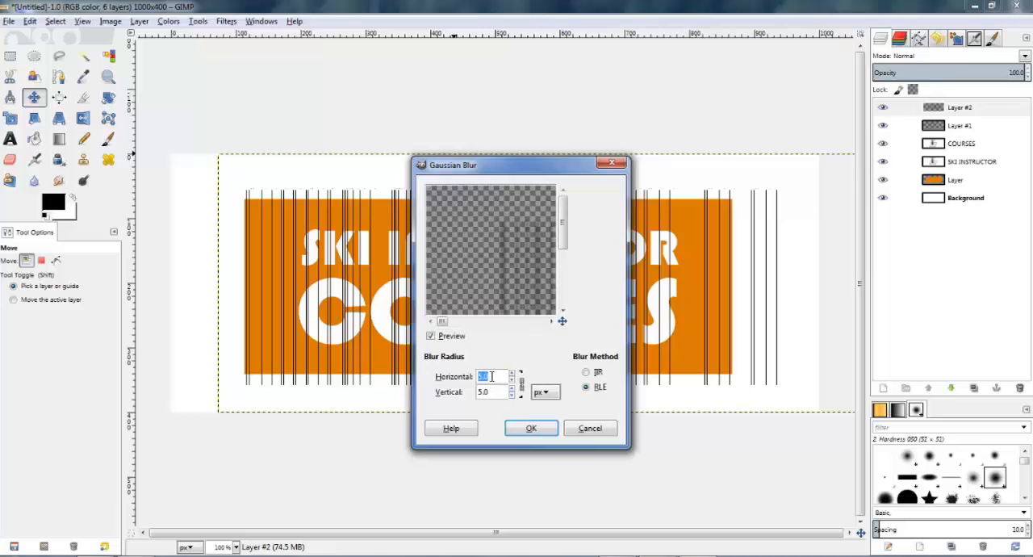
left_click(529, 428)
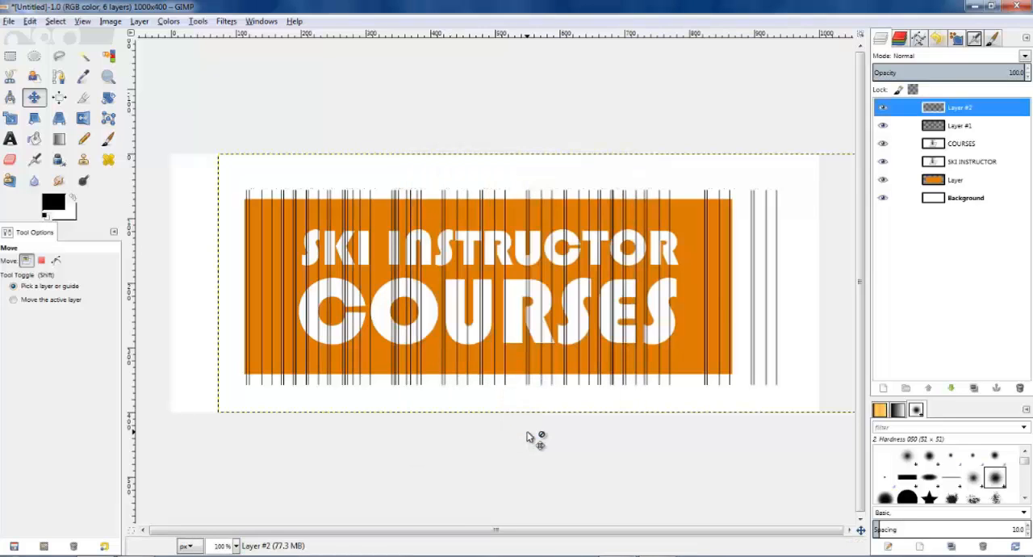
Step: Apply a Gaussian Blur to the original line layer, Layer #1
left_click(934, 107)
left_click(936, 125)
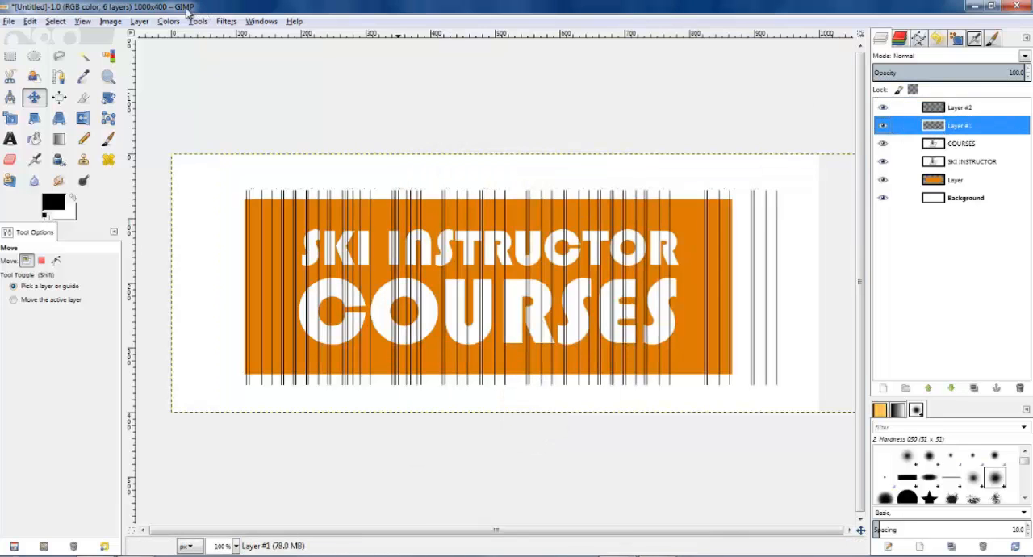
left_click(226, 21)
mouse_move(255, 99)
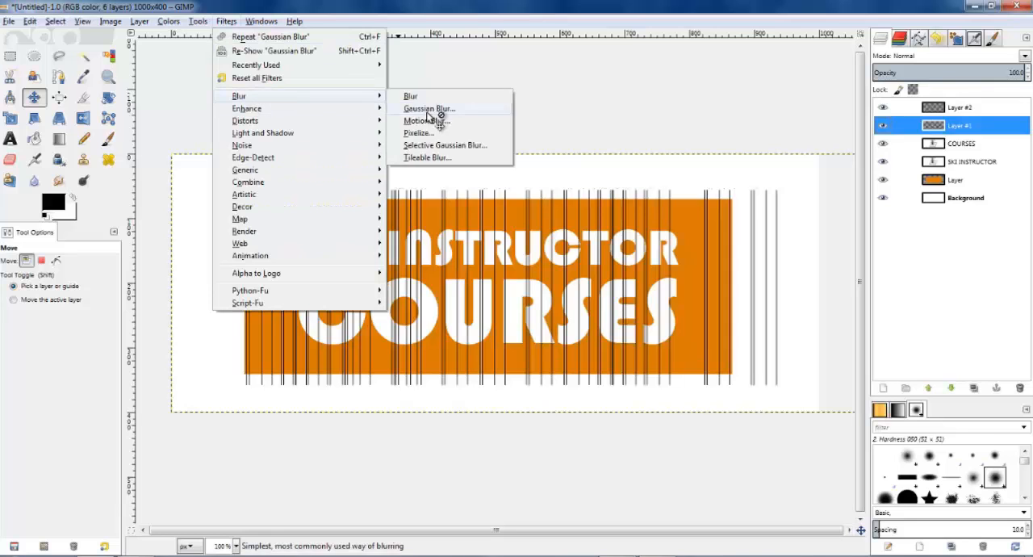
left_click(430, 111)
left_click(538, 427)
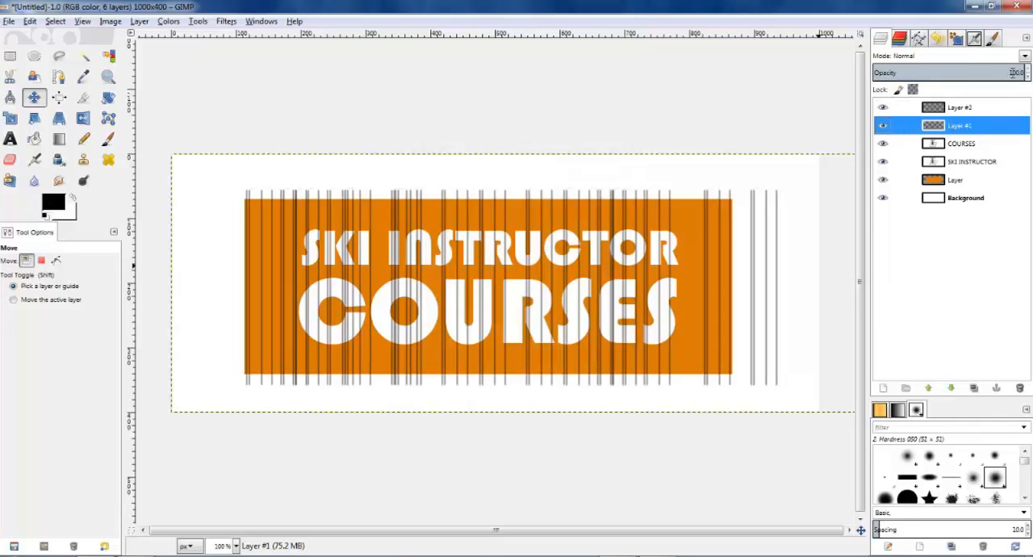
Step: Set the opacity of Layer #1 to 30
triple_click(1014, 72)
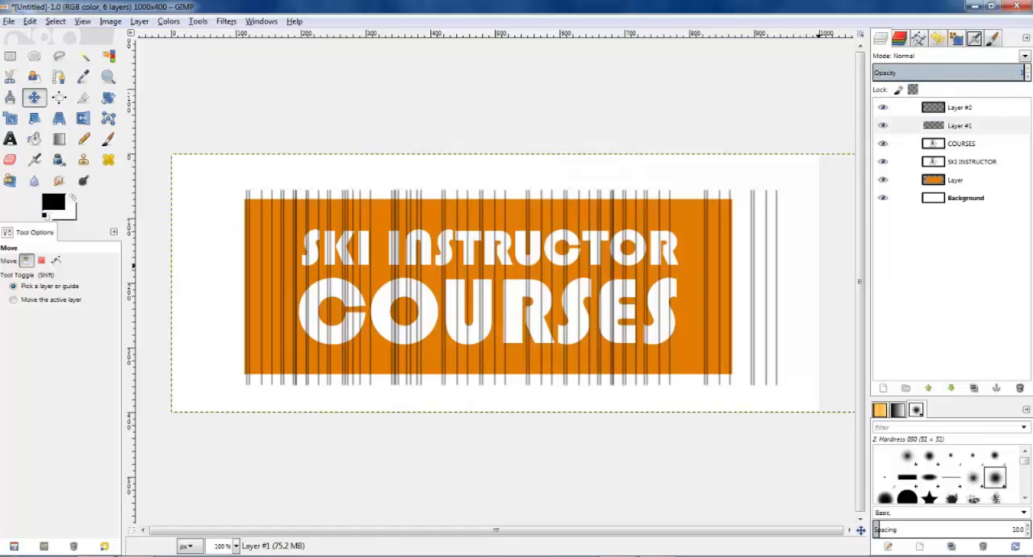
type("30")
key("Return")
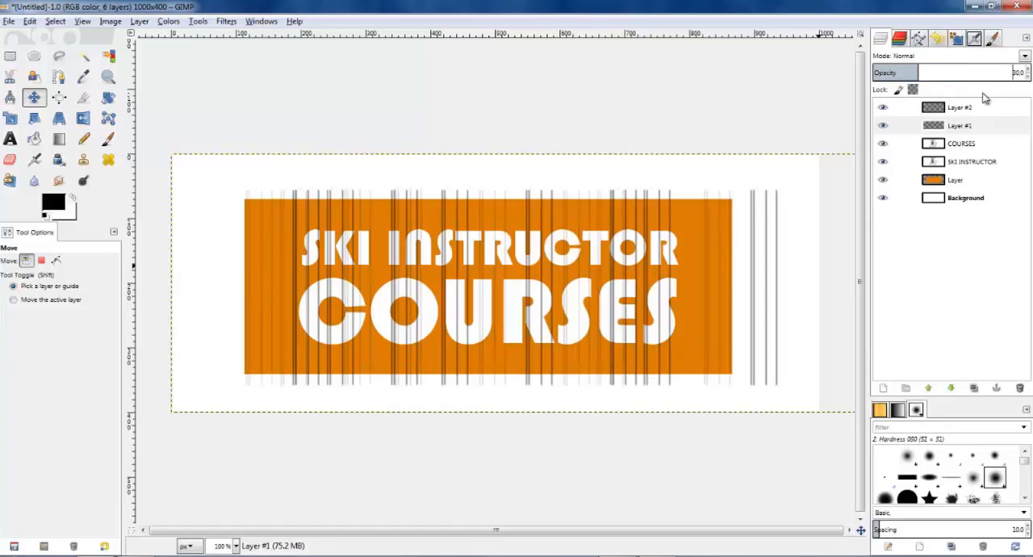
Step: Lower the opacity of Layer #2, trying 20 and settling on 30
left_click(969, 107)
triple_click(1013, 74)
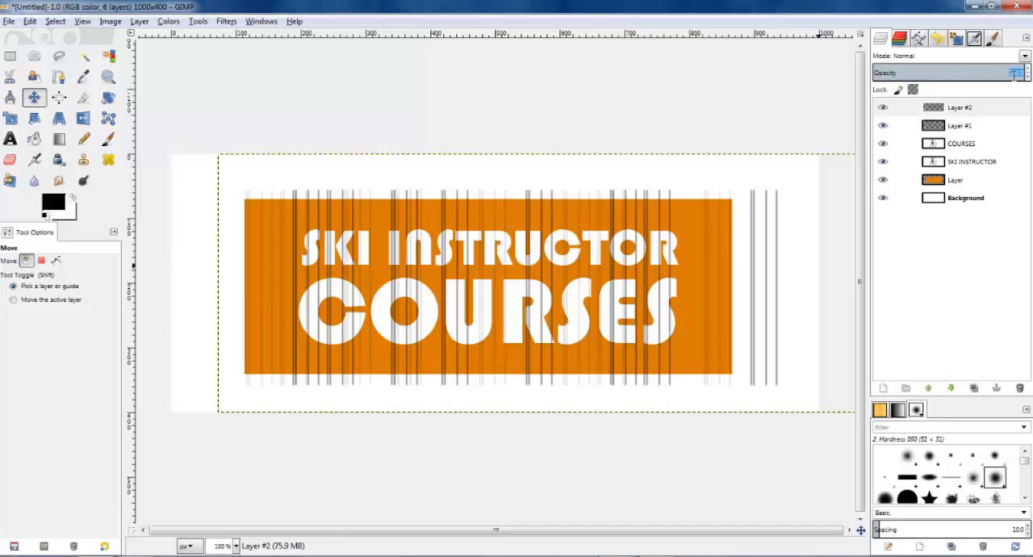
type("20")
key("Return")
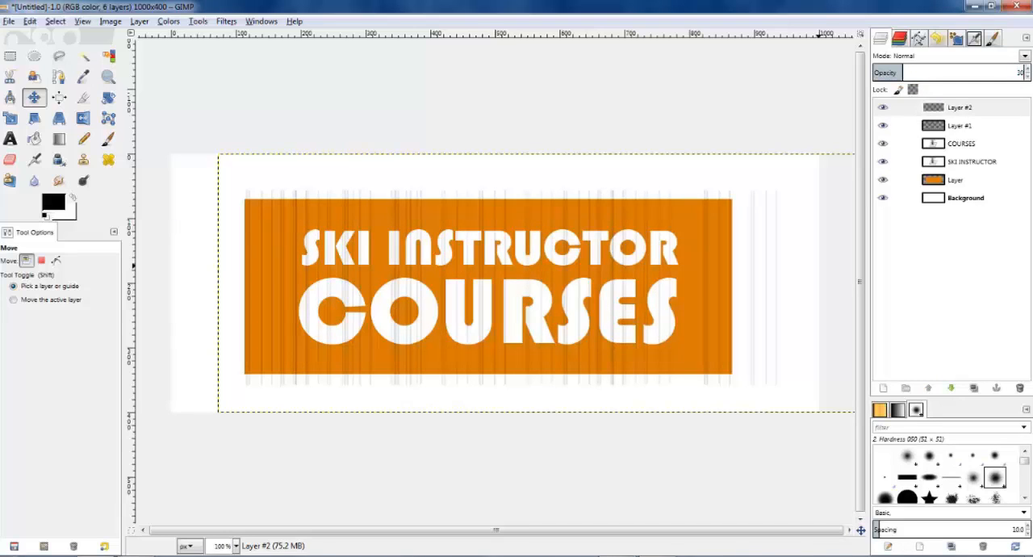
key("Return")
Step: Hide Layer #2 and fade the upper and left parts of the lines on Layer #1 with the Eraser at size 500
left_click(964, 126)
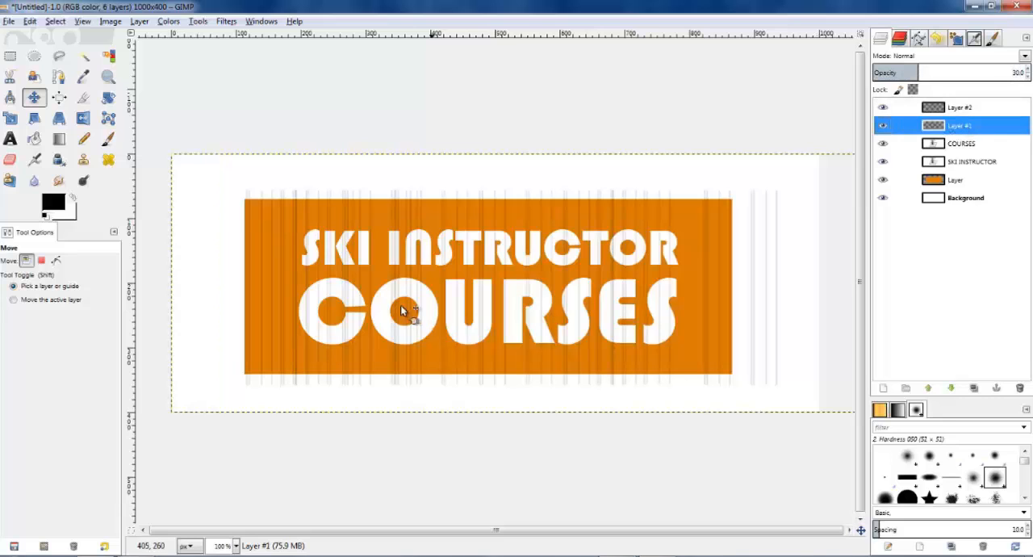
left_click(882, 107)
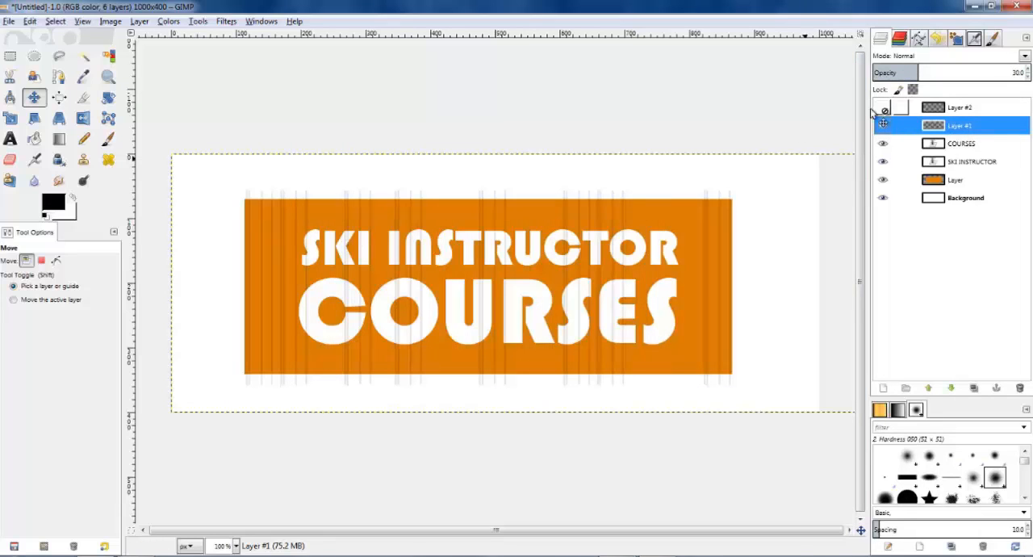
left_click(10, 159)
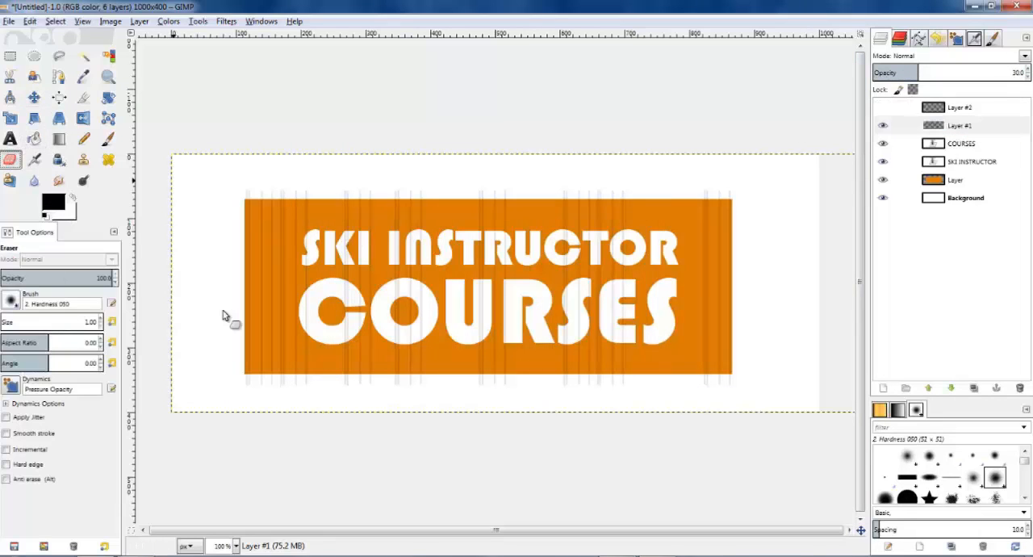
left_click(78, 323)
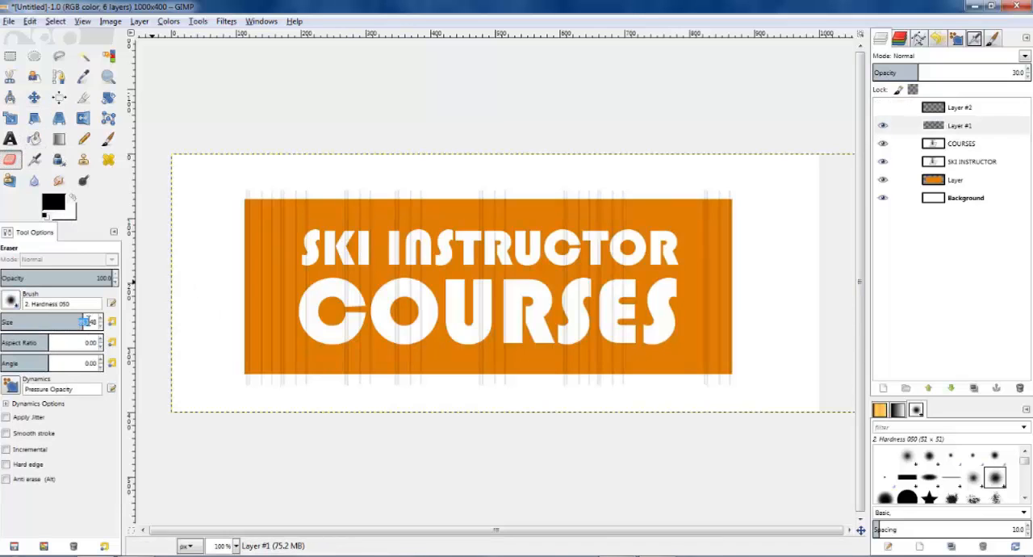
type("100")
key("Return")
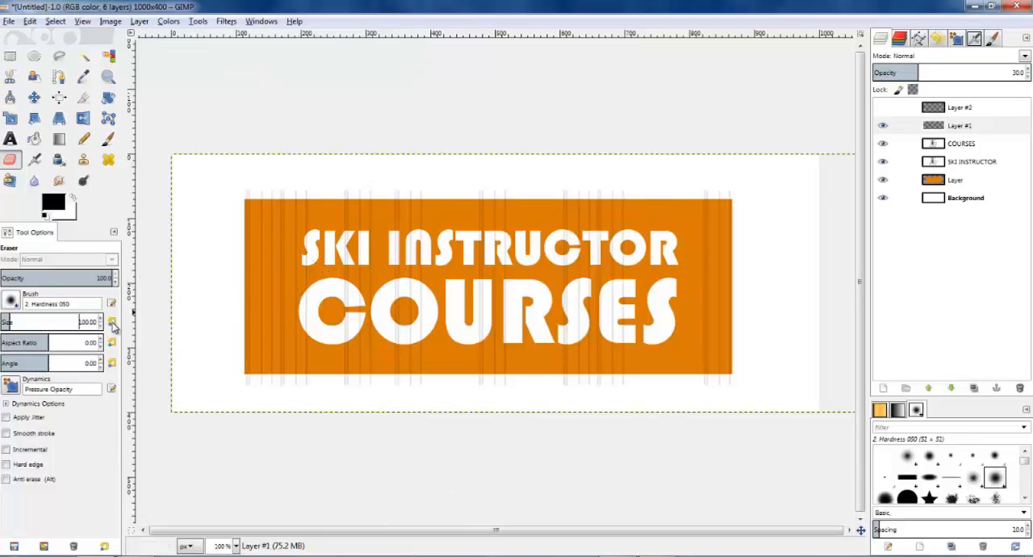
type("5000")
key("Return")
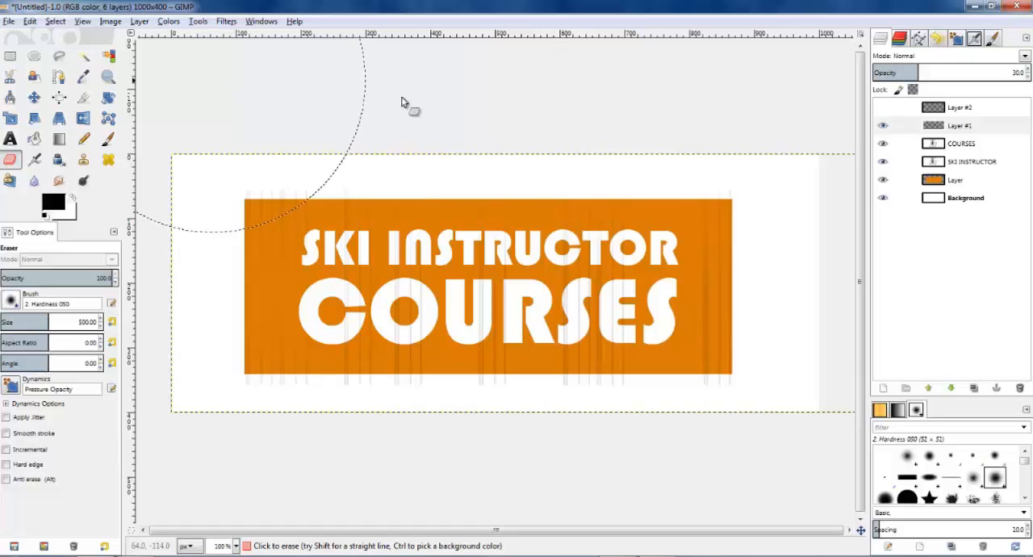
Step: Show Layer #2 again and fade more lines on Layer #1 and Layer #2 with the large Eraser, mainly over the left half
left_click(885, 111)
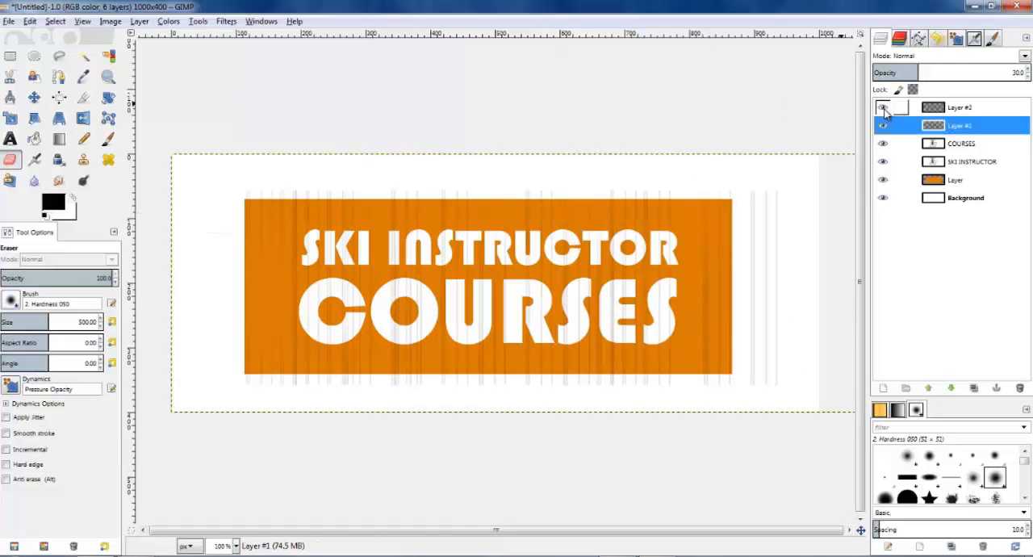
left_click(316, 464)
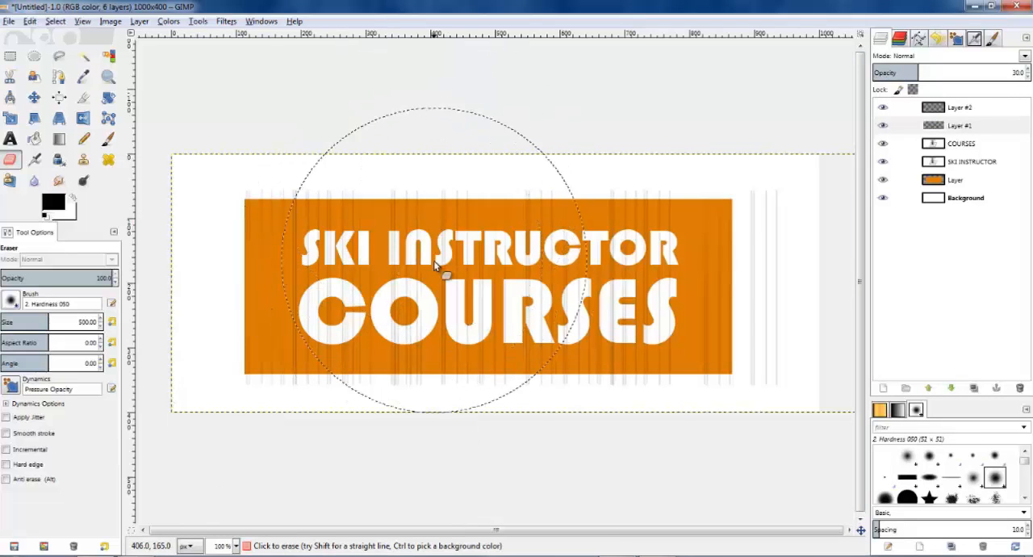
left_click(904, 107)
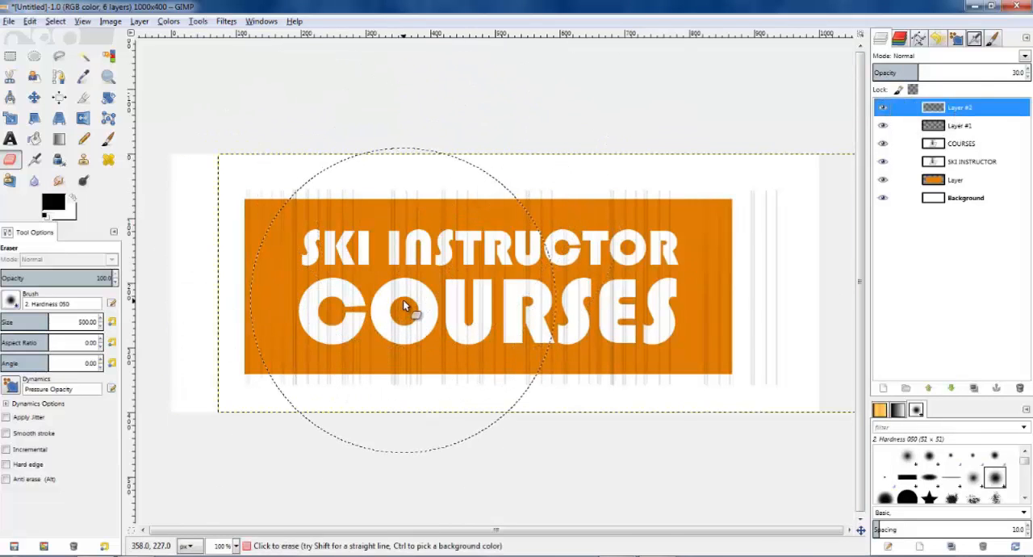
left_click(404, 305)
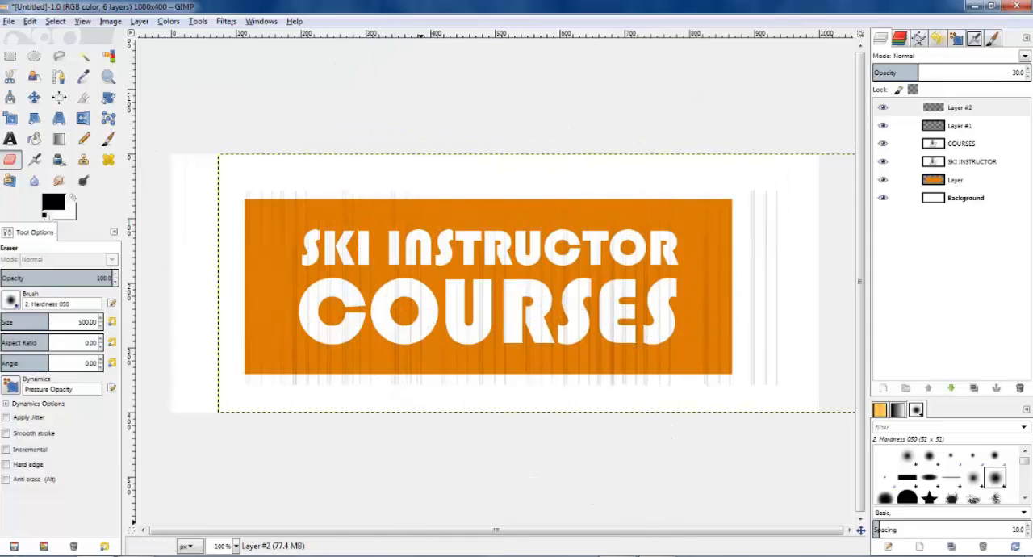
left_click(338, 310)
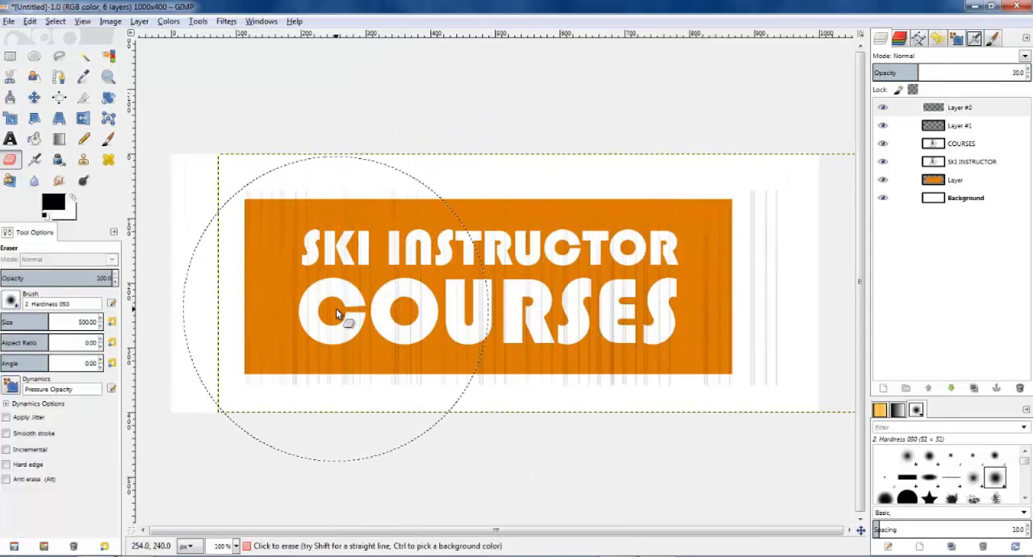
Step: Set the Eraser size to 100 and touch up the faded lines around the COURSES text
type("100")
key("Return")
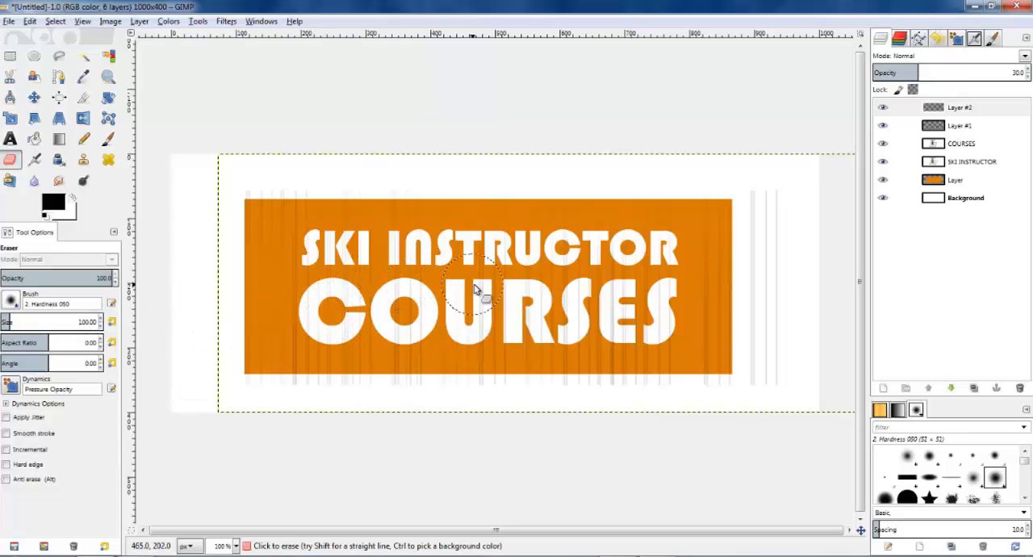
key("Page_Down")
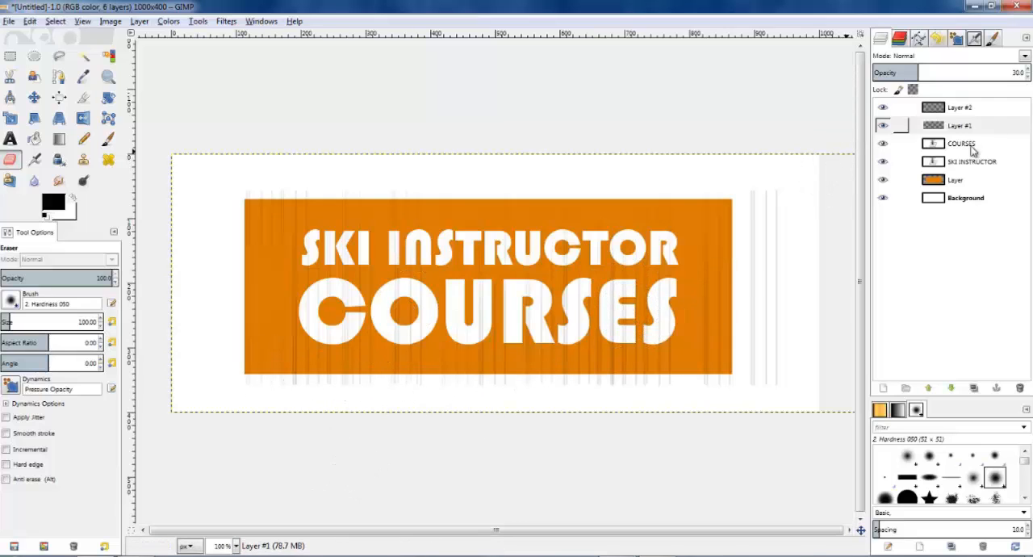
Step: Duplicate Layer #1 and fade parts of the copy's lines with the Eraser at size 500
left_click(947, 126)
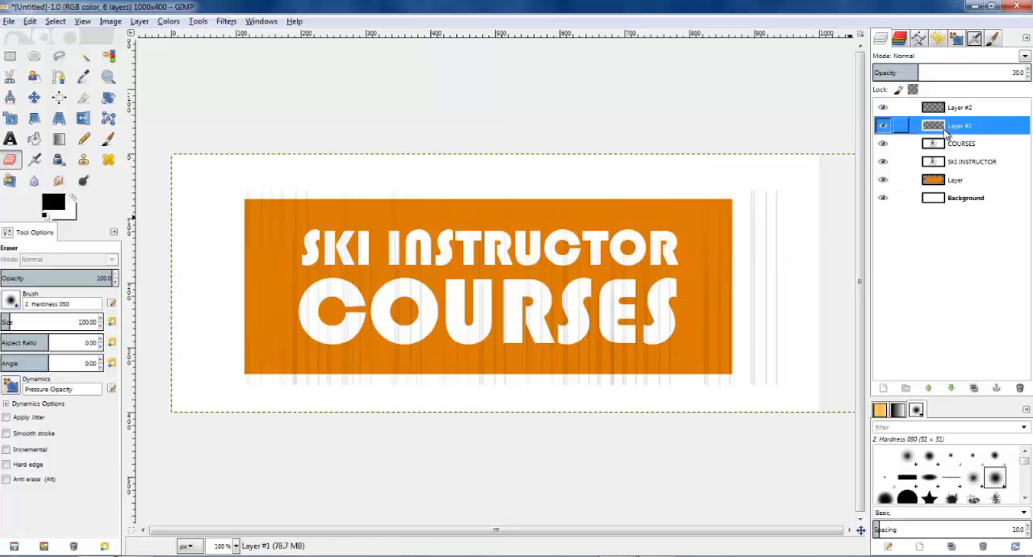
left_click(975, 391)
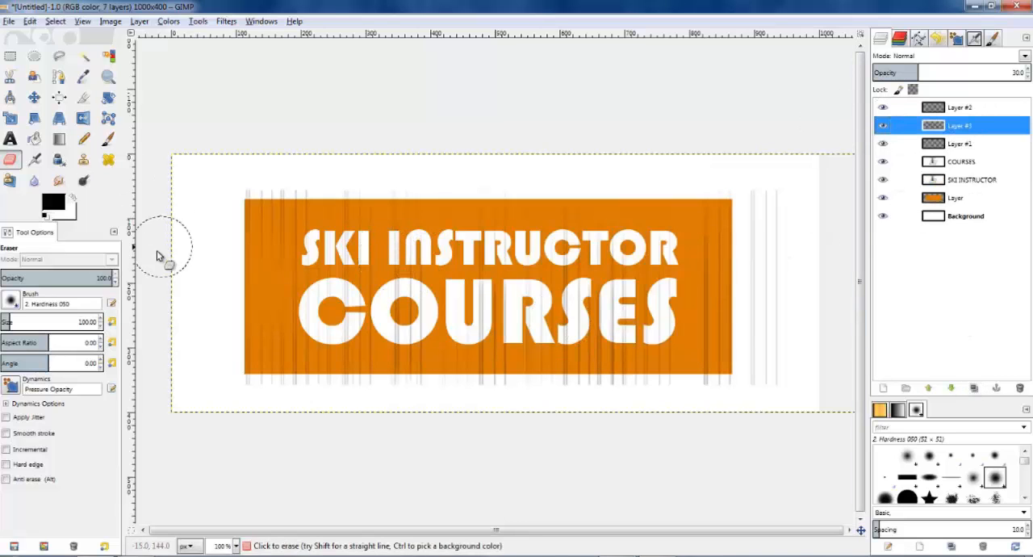
double_click(90, 322)
type("500")
key("Return")
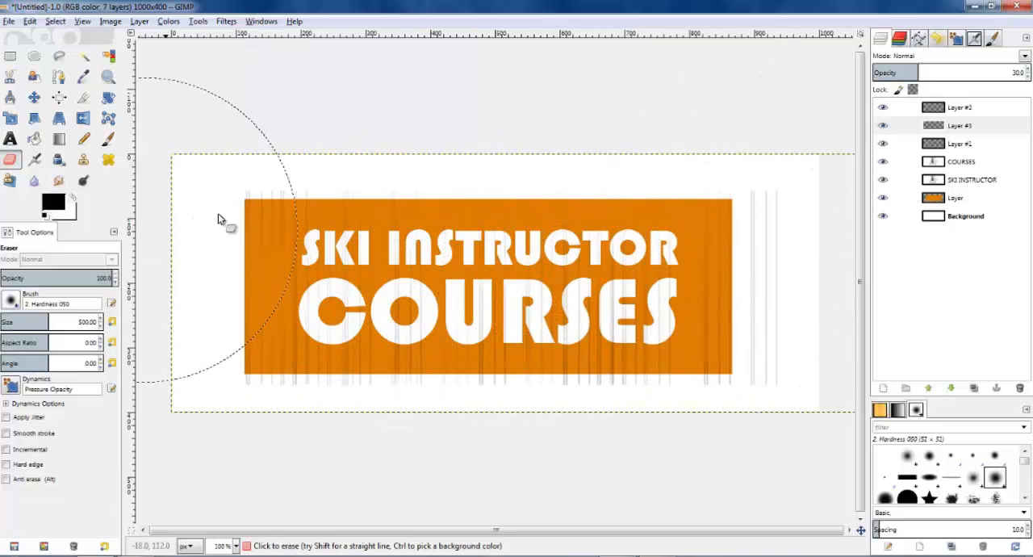
Step: Merge Layer #2 and the duplicate Layer #3 down into Layer #1 and set the merged lines layer's opacity to 71
left_click(947, 113)
scroll(657, 266, "down", 1)
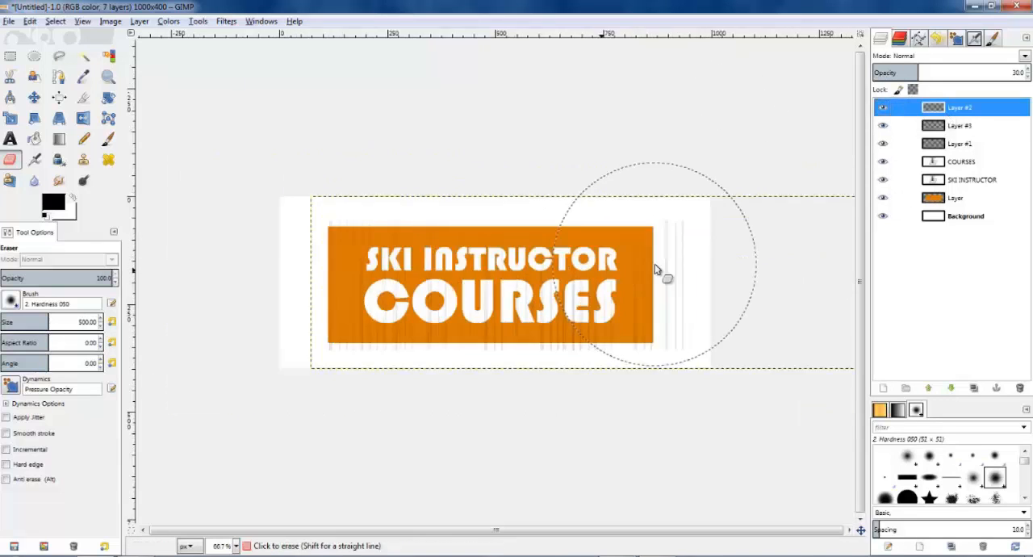
scroll(667, 262, "up", 1)
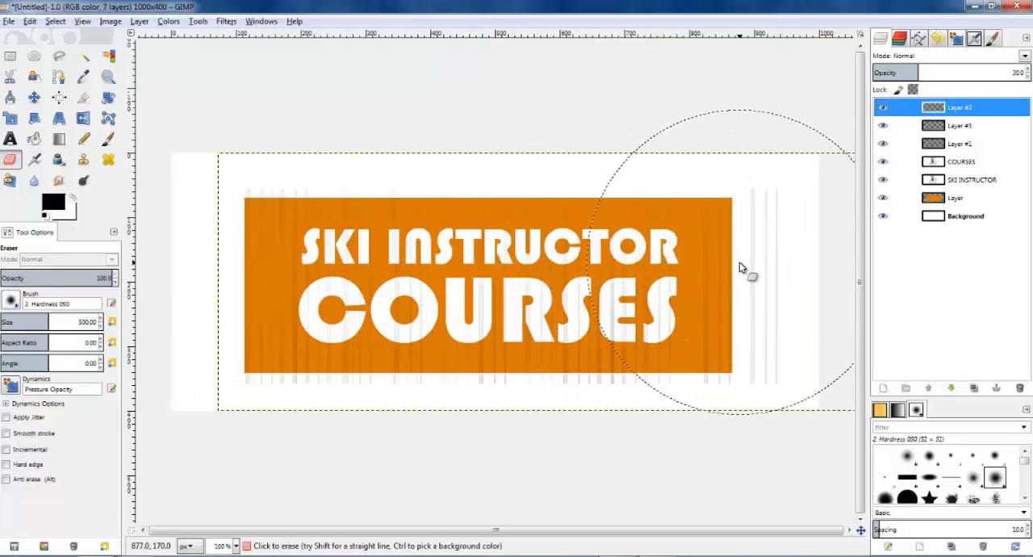
right_click(943, 110)
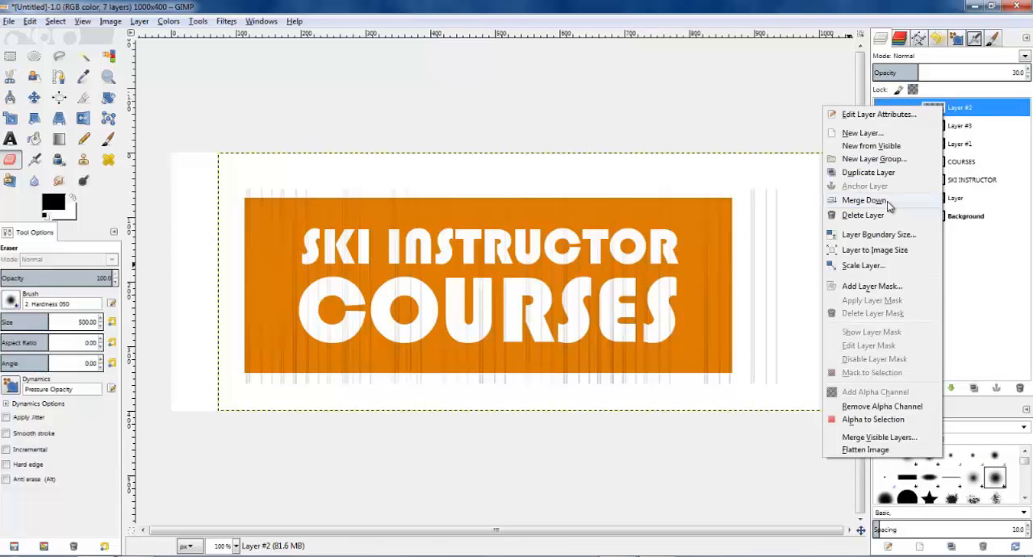
left_click(888, 202)
right_click(942, 108)
left_click(887, 202)
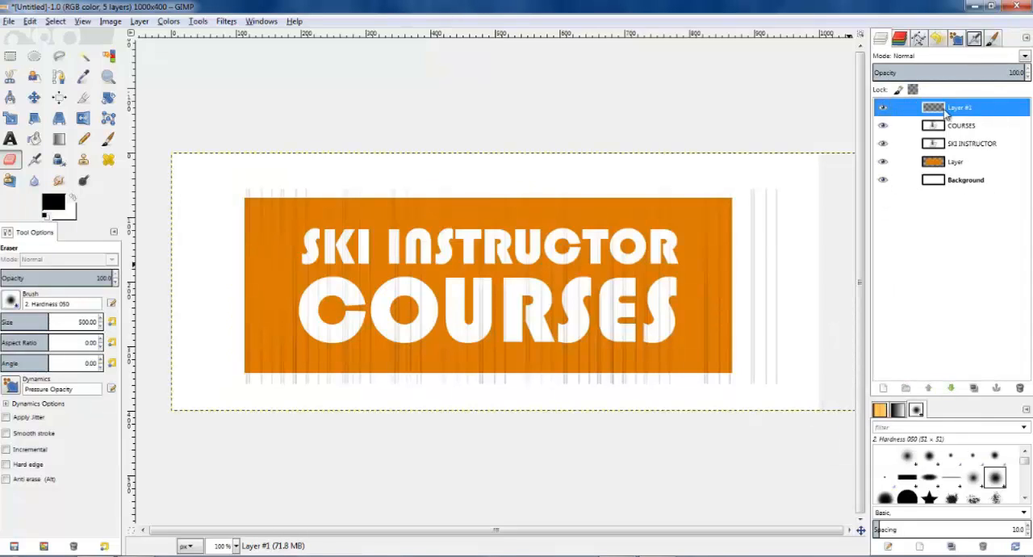
left_click(1027, 77)
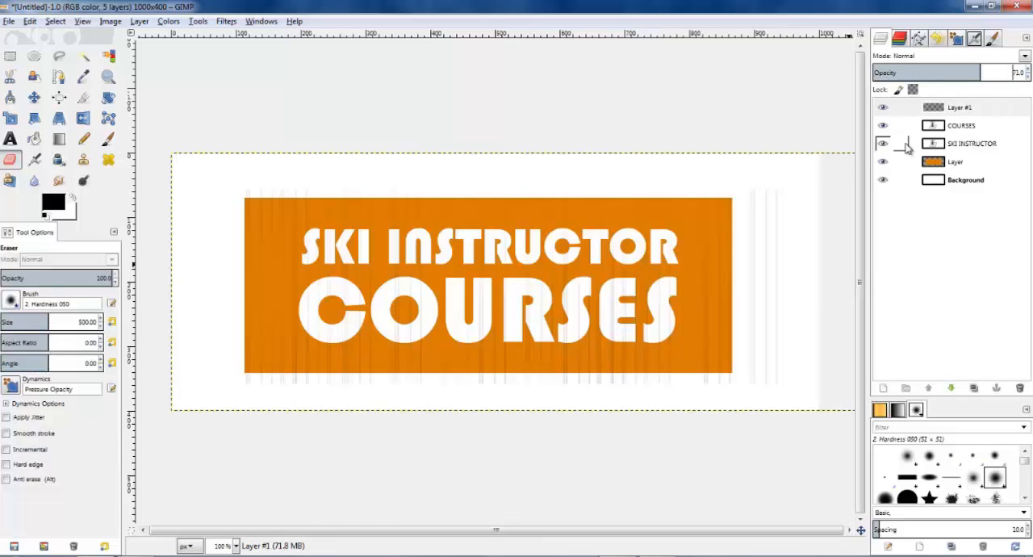
Step: Load the COURSES lettering as a selection and paint it black with the Paintbrush on a new transparent layer
left_click(957, 127)
right_click(957, 132)
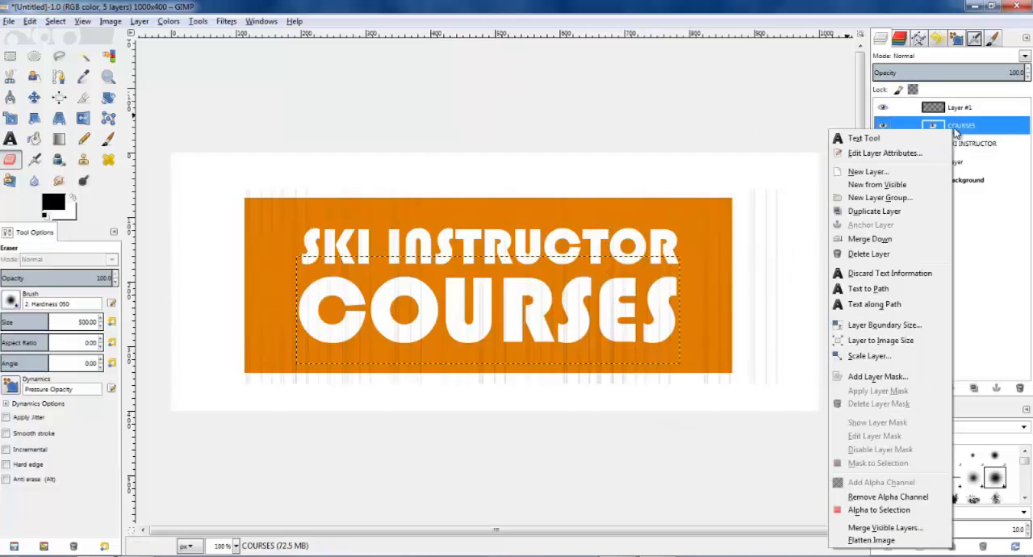
left_click(877, 510)
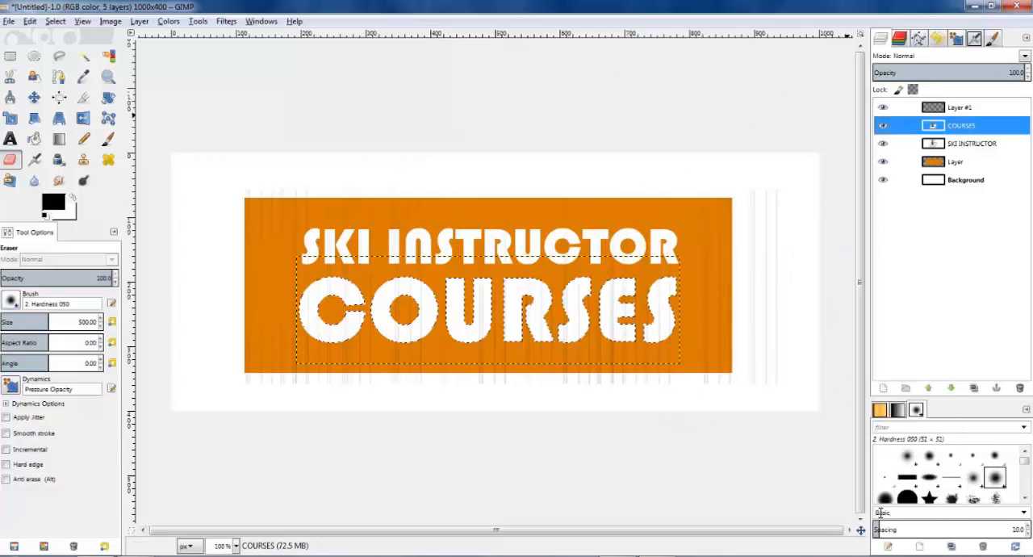
left_click(883, 388)
left_click(234, 336)
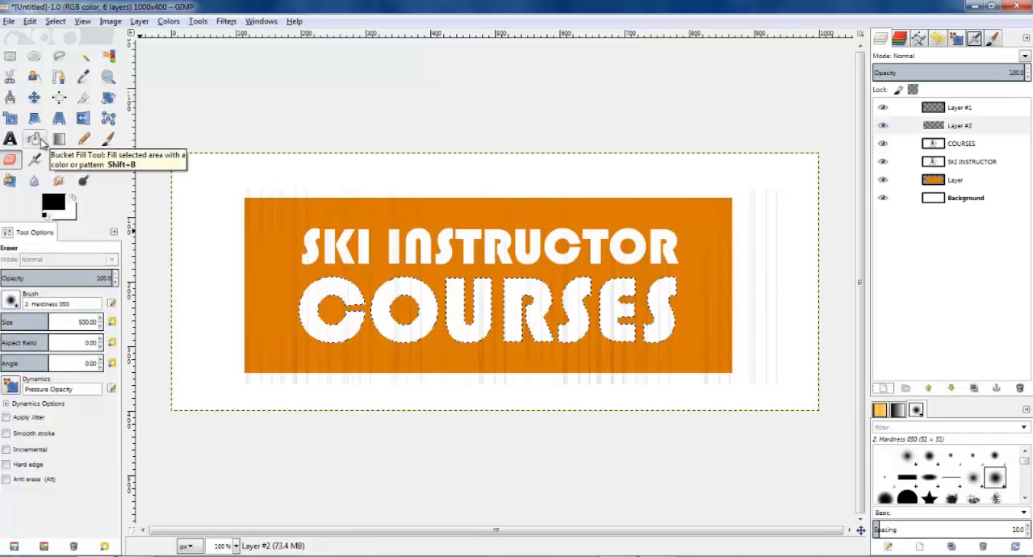
left_click(108, 139)
mouse_move(298, 273)
left_mouse_down()
mouse_move(311, 304)
mouse_move(450, 330)
mouse_move(738, 315)
mouse_move(297, 299)
left_mouse_up()
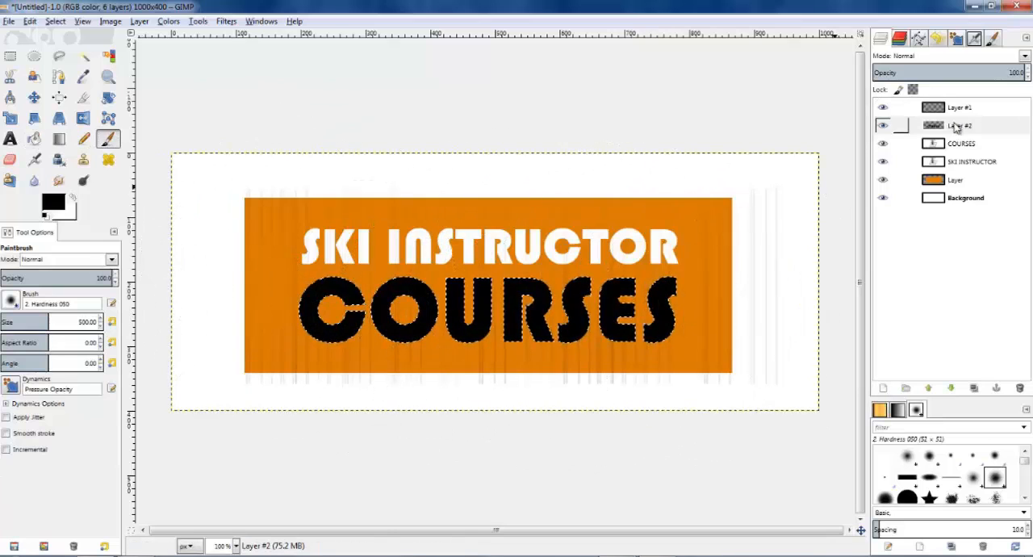
Step: Lower the black lettering layer one place beneath the COURSES text layer and clear the selection
left_click(956, 129)
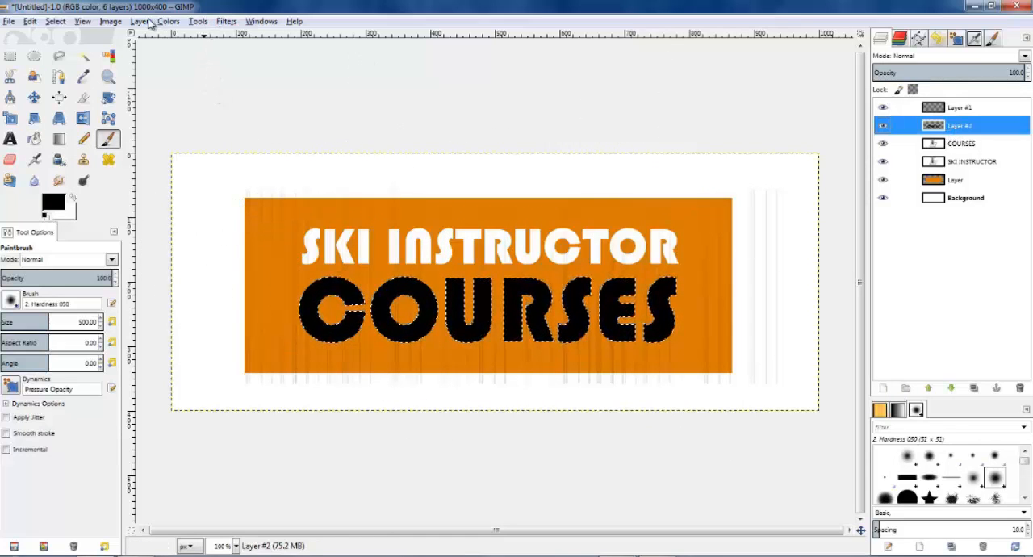
left_click(145, 22)
mouse_move(202, 137)
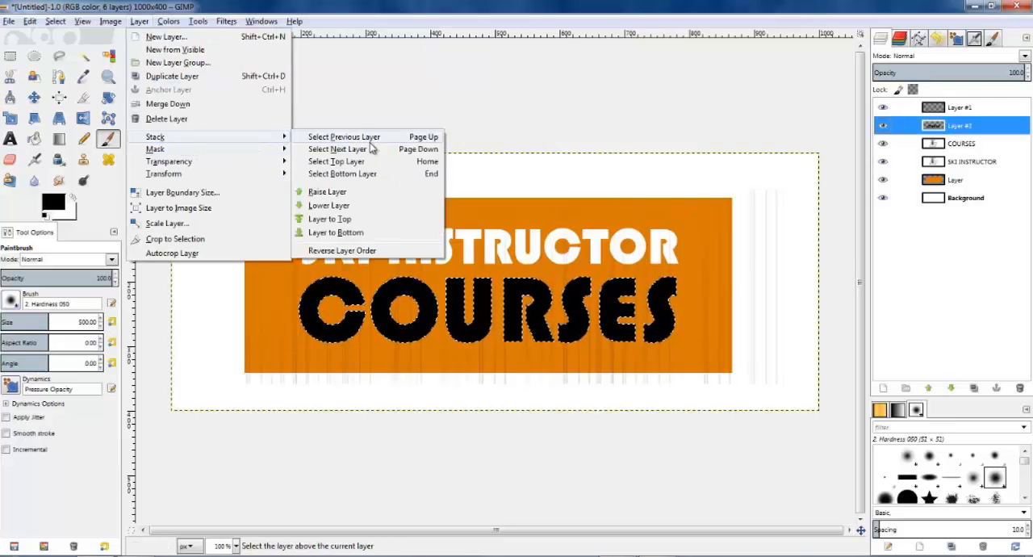
left_click(330, 206)
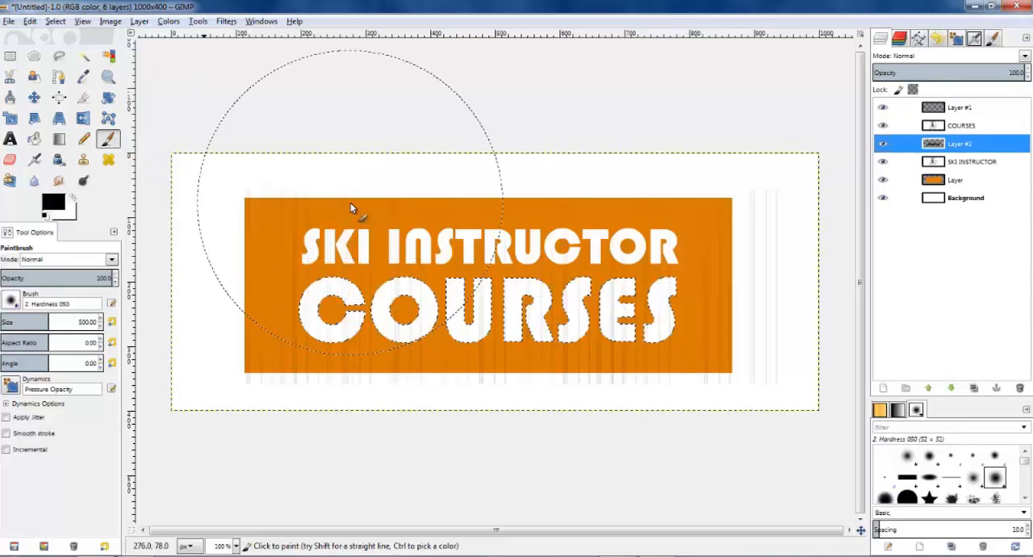
left_click(10, 58)
left_click(249, 81)
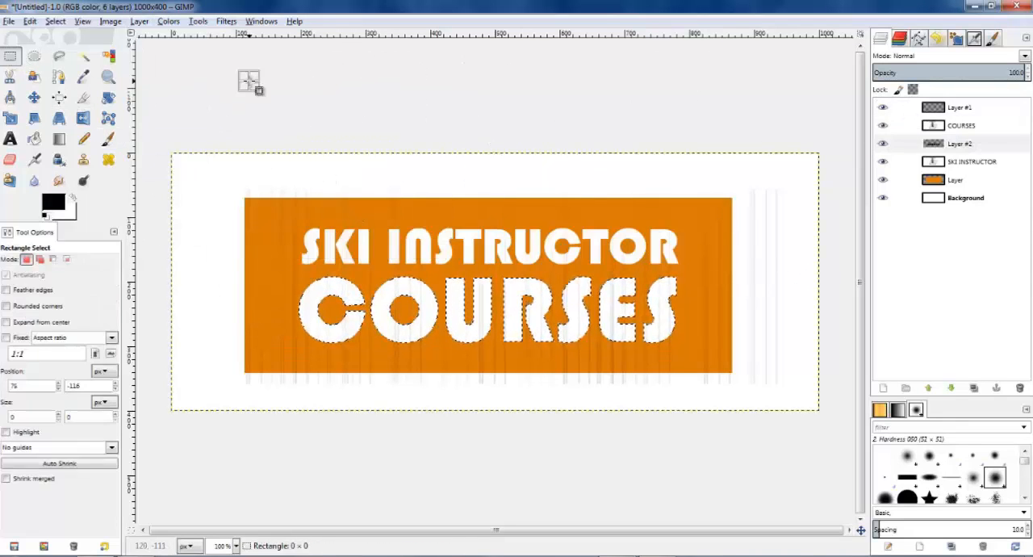
Step: Nudge the black COURSES copy a few pixels to the right and down from the white text
left_click(34, 97)
left_click(347, 294)
key("Right")
key("Right")
key("Right")
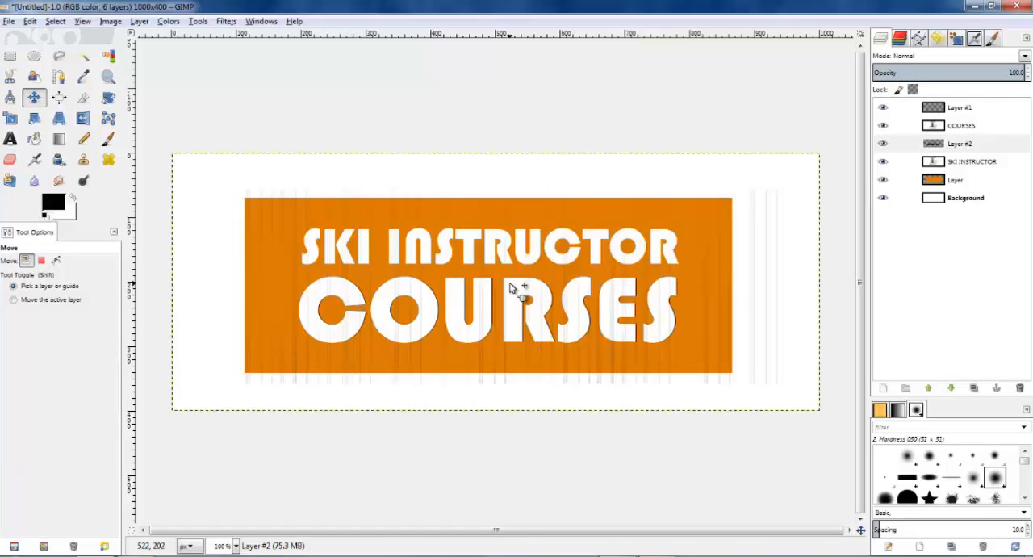
key("Down")
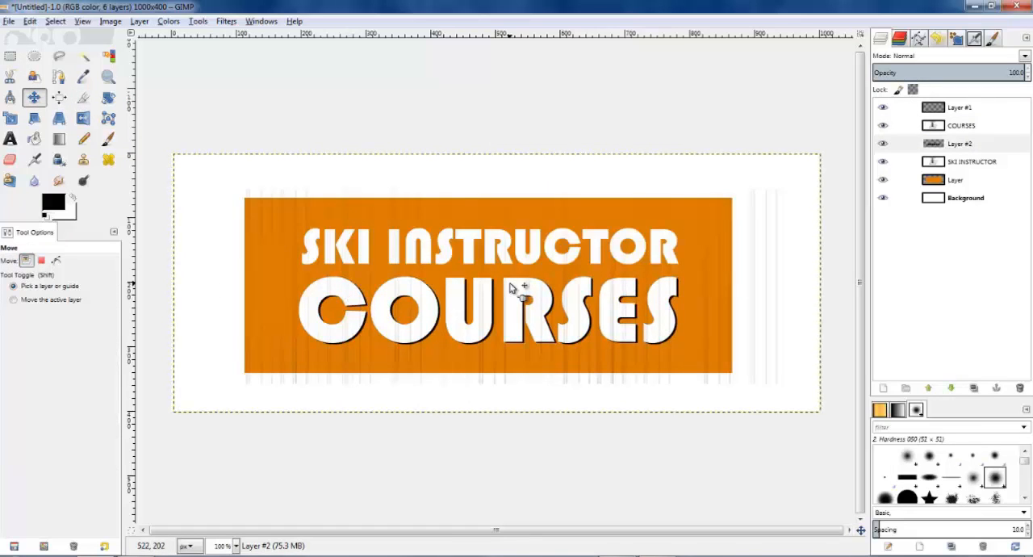
Step: Apply a 10 px Gaussian Blur to the COURSES shadow layer and set its opacity to 80
left_click(226, 21)
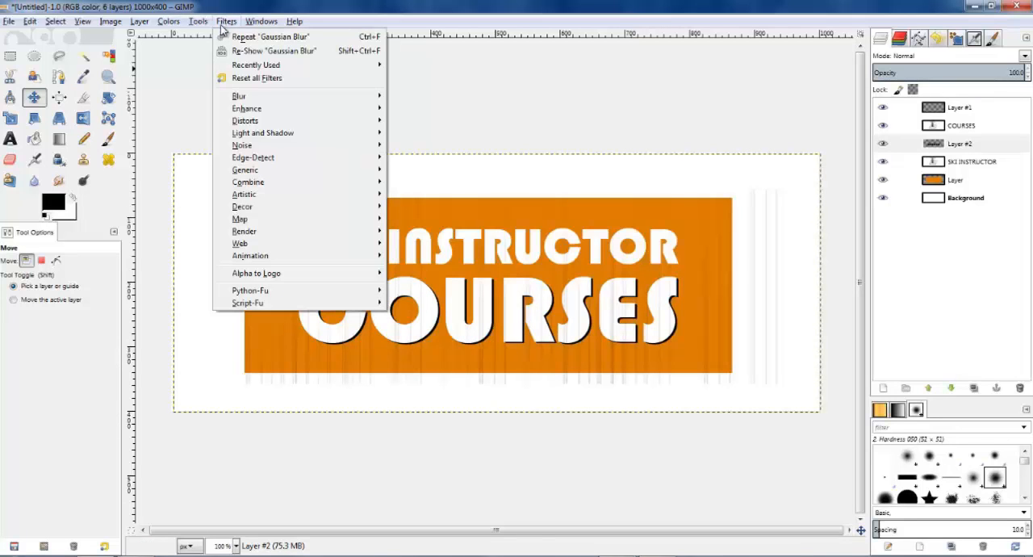
mouse_move(242, 95)
left_click(431, 108)
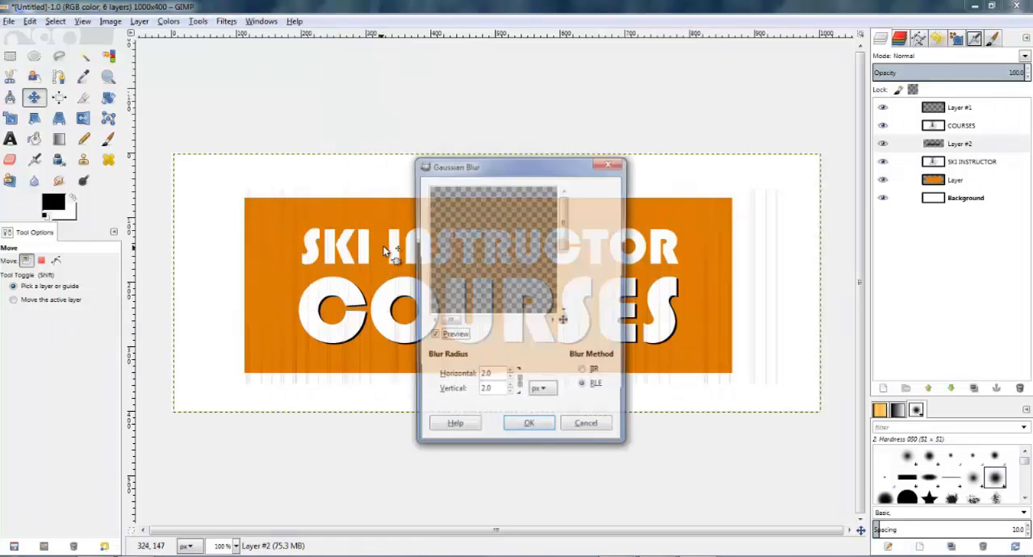
left_click(529, 428)
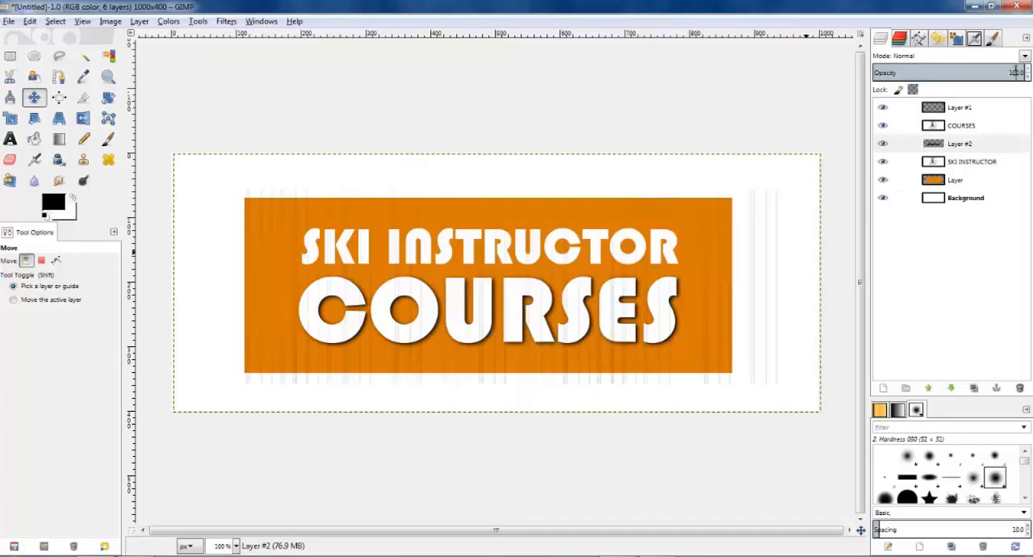
key("Return")
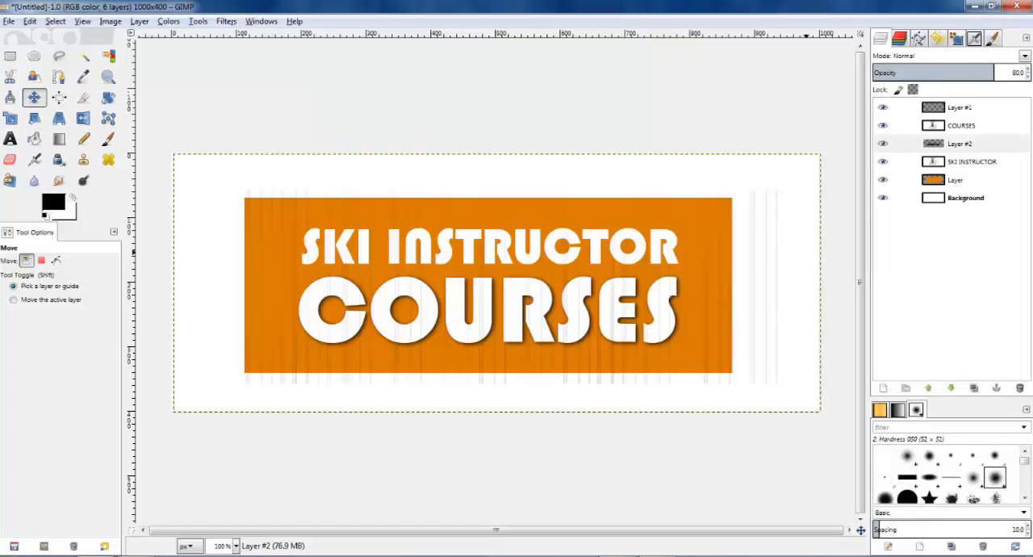
Step: Load the SKI INSTRUCTOR lettering as a selection and paint it black on a new layer directly above the orange rectangle
right_click(956, 163)
left_click(900, 542)
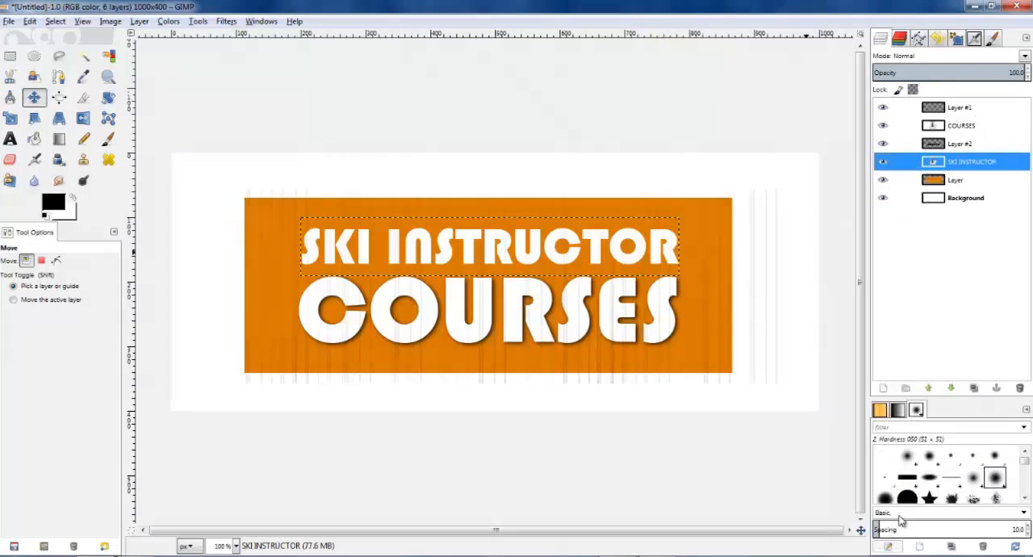
left_click(950, 182)
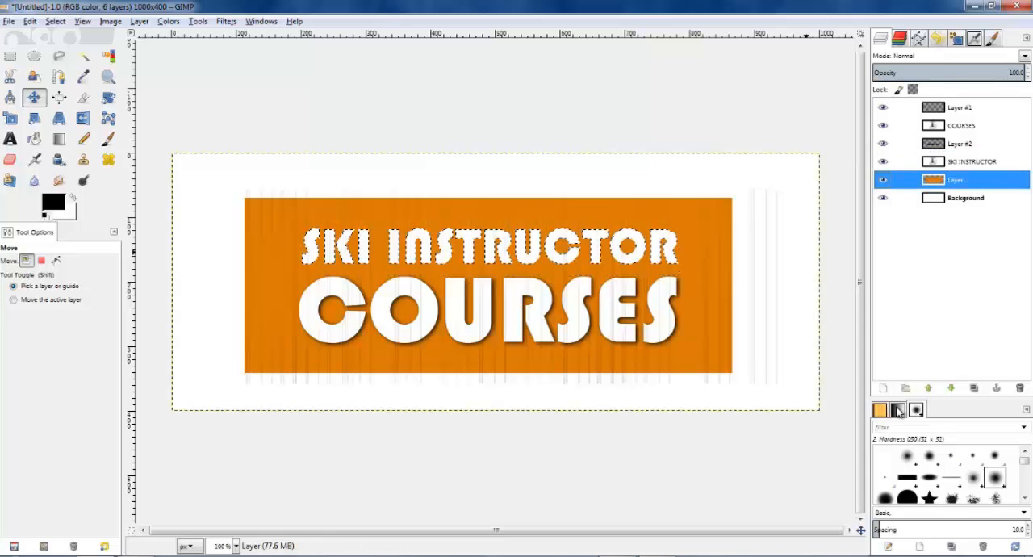
left_click(883, 389)
left_click(113, 221)
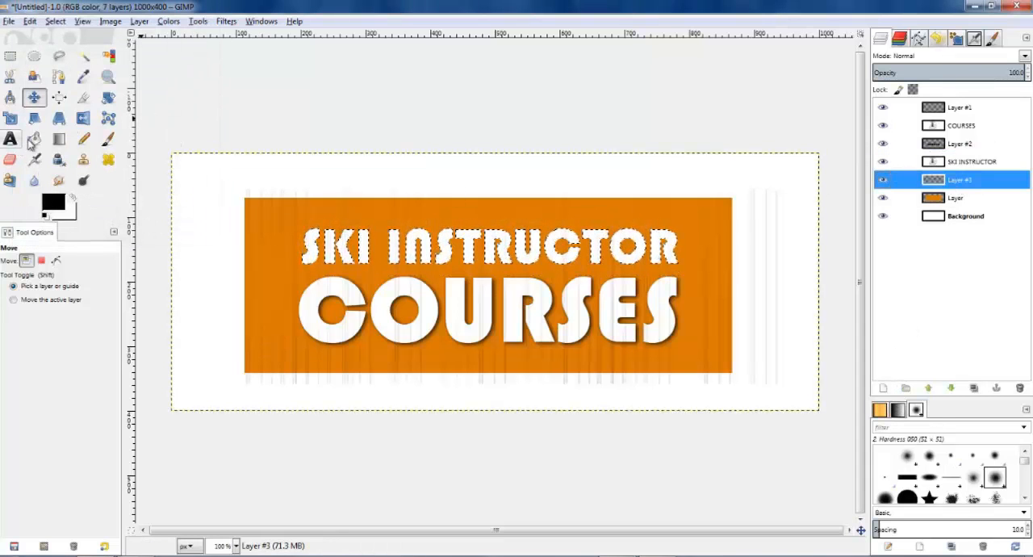
left_click(108, 139)
mouse_move(488, 257)
left_mouse_down()
mouse_move(512, 239)
mouse_move(593, 248)
mouse_move(76, 200)
left_mouse_up()
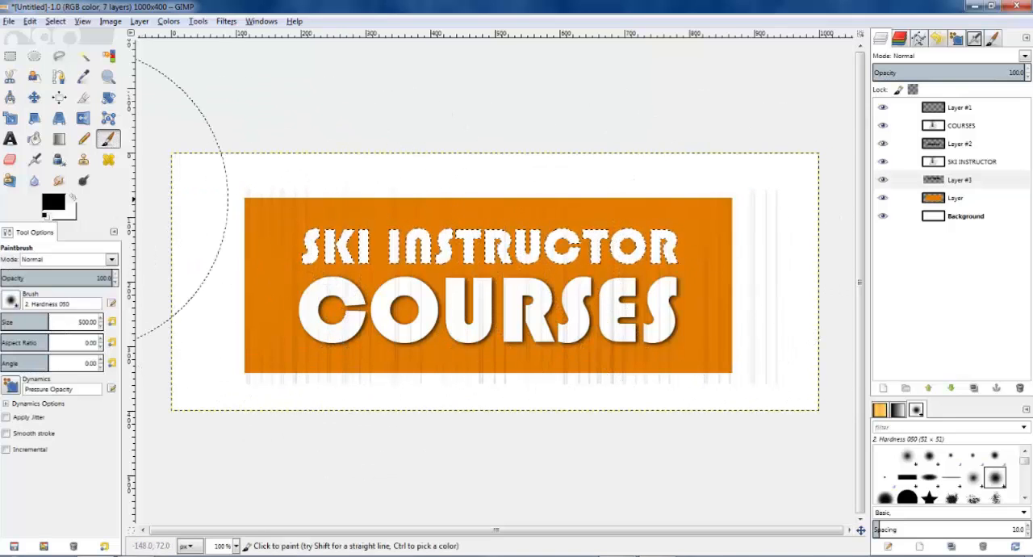
Step: Clear the selection and nudge the black SKI INSTRUCTOR copy a few pixels right and down
left_click(10, 55)
left_click(357, 96)
left_click(34, 97)
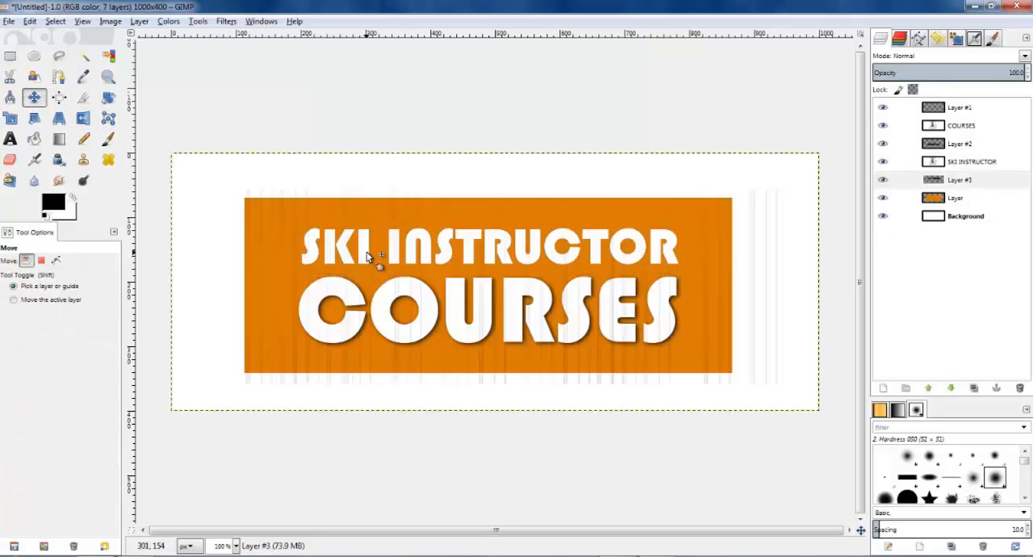
key("Right")
key("Right")
key("Right")
key("Down")
key("Down")
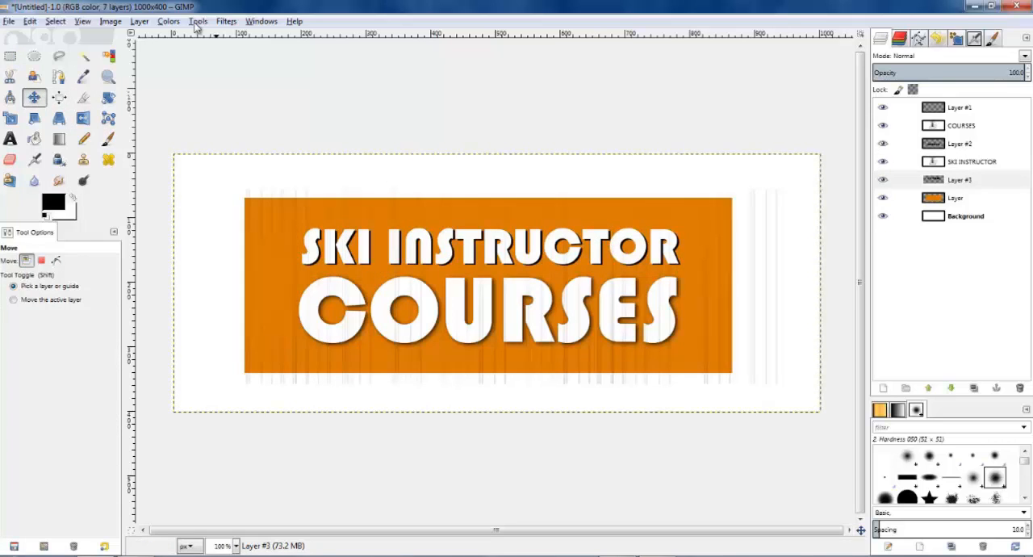
Step: Apply a Gaussian Blur to the SKI INSTRUCTOR shadow layer and set its opacity to 80
left_click(226, 21)
mouse_move(275, 97)
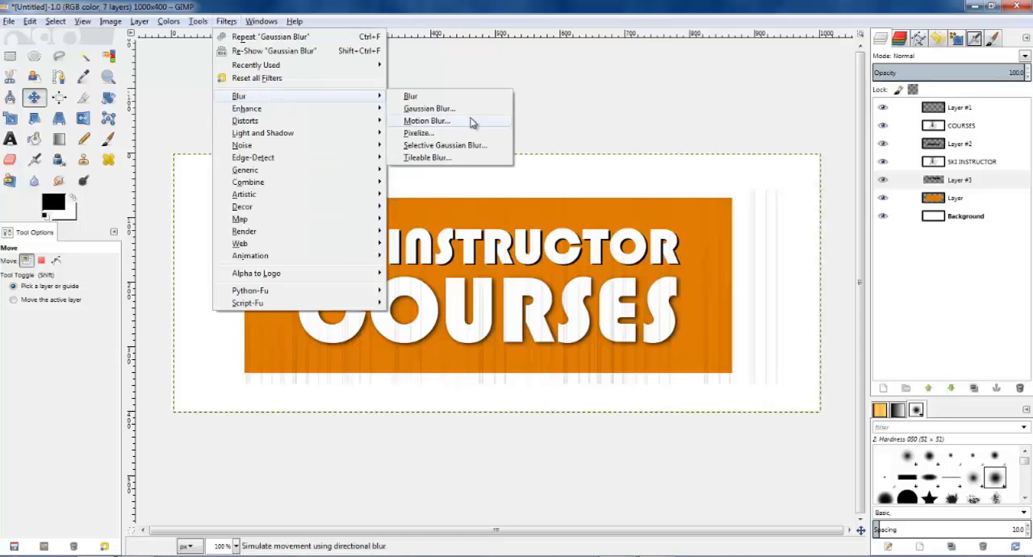
left_click(472, 108)
left_click(545, 434)
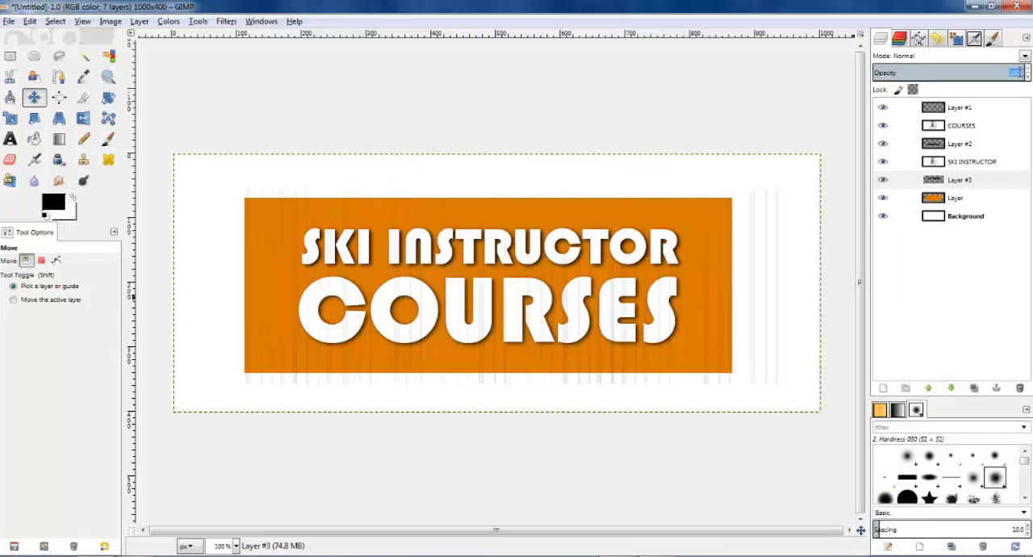
key("Return")
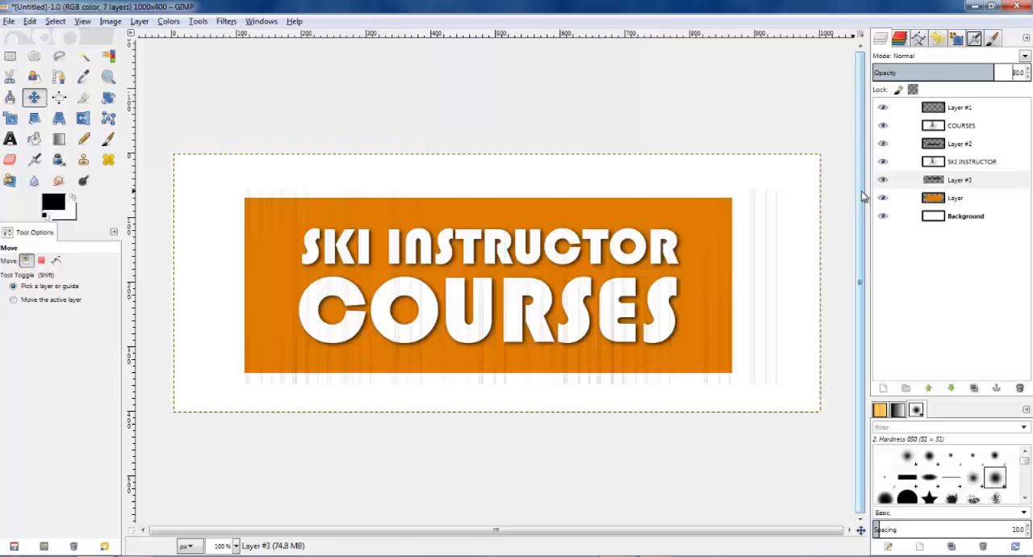
Step: Select the orange rectangle's shape, invert the selection, and delete the lines outside the rectangle from Layer #1
right_click(936, 200)
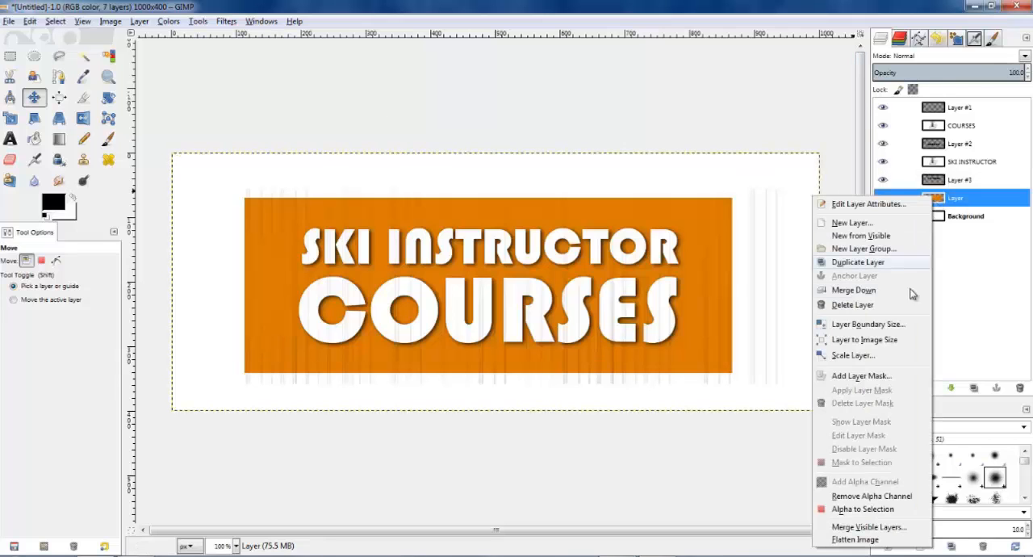
left_click(865, 509)
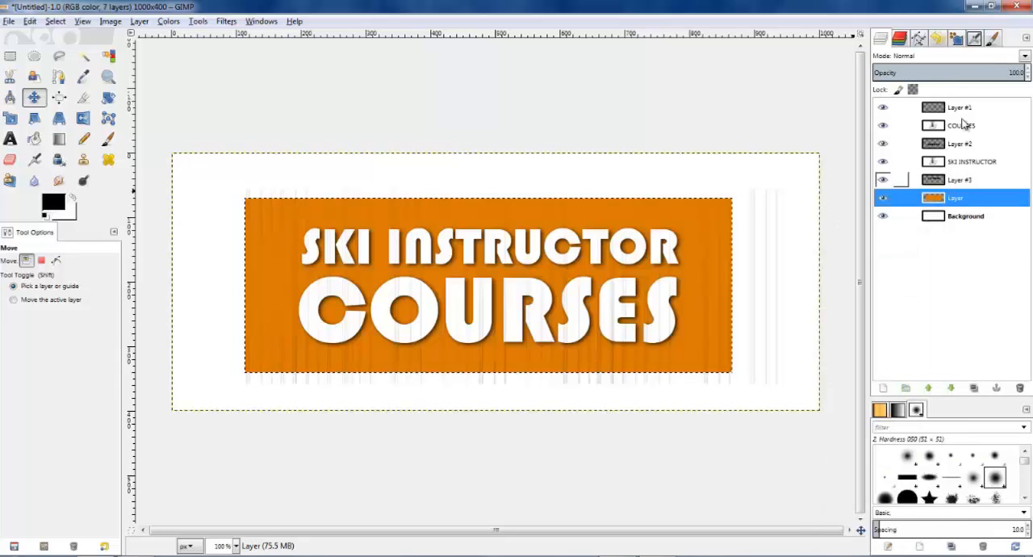
left_click(962, 113)
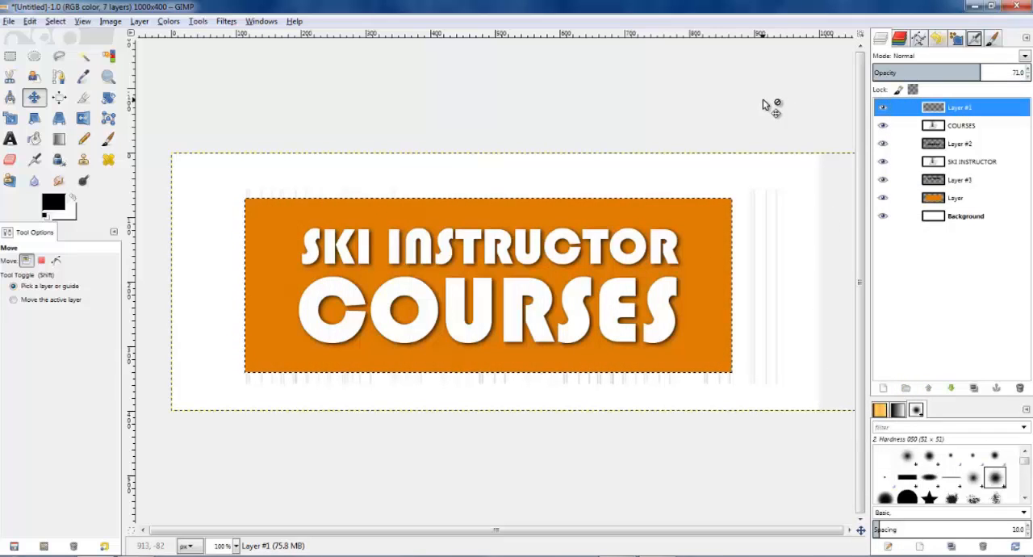
left_click(111, 21)
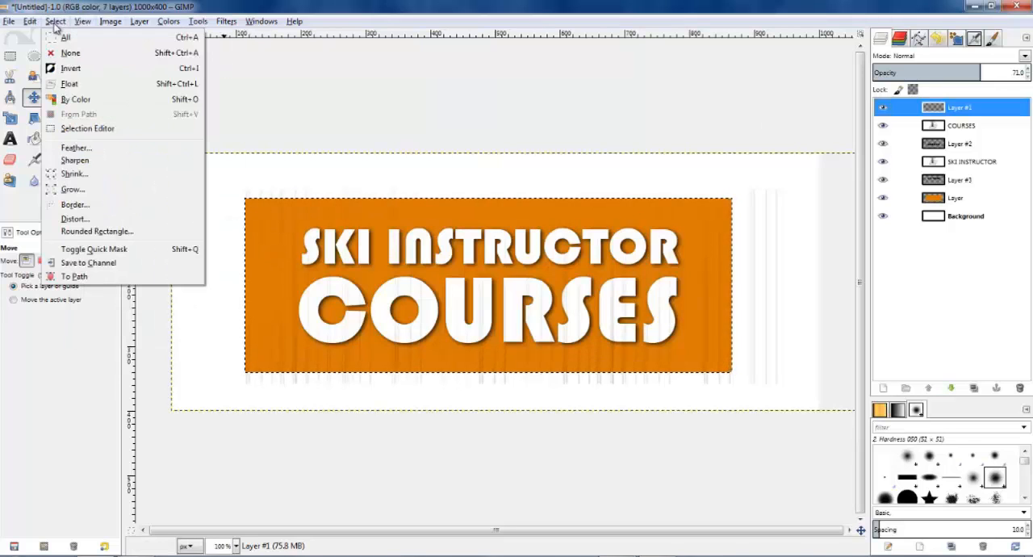
left_click(71, 69)
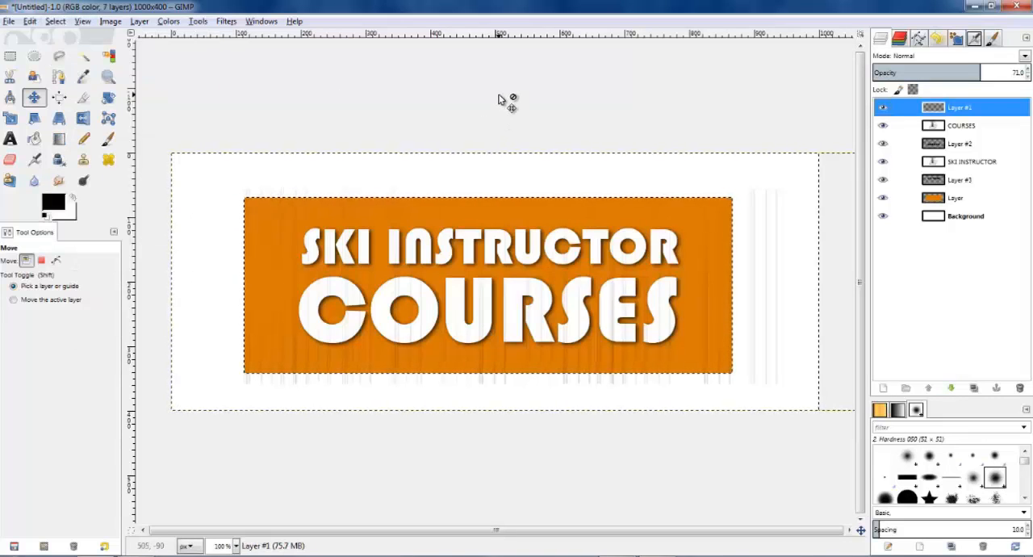
key("Delete")
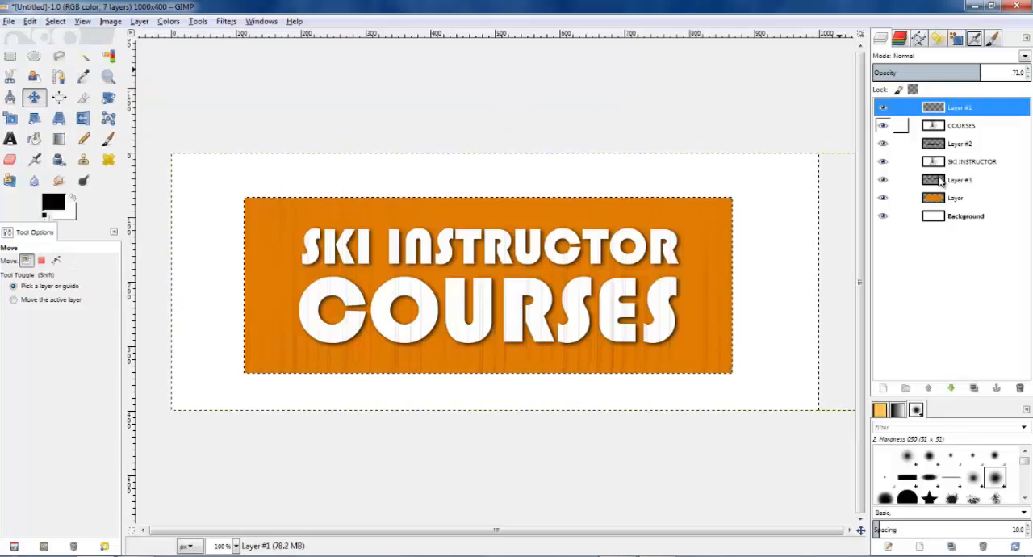
Step: On the orange rectangle's layer, start a path with a straight segment spanning the rectangle's bottom edge
left_click(941, 200)
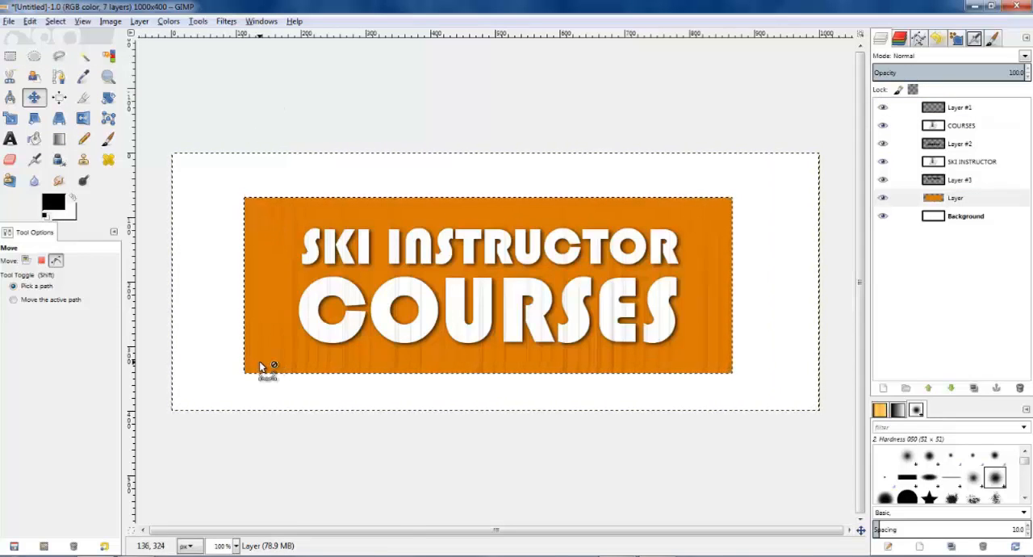
scroll(265, 365, "up", 1)
left_click(896, 198)
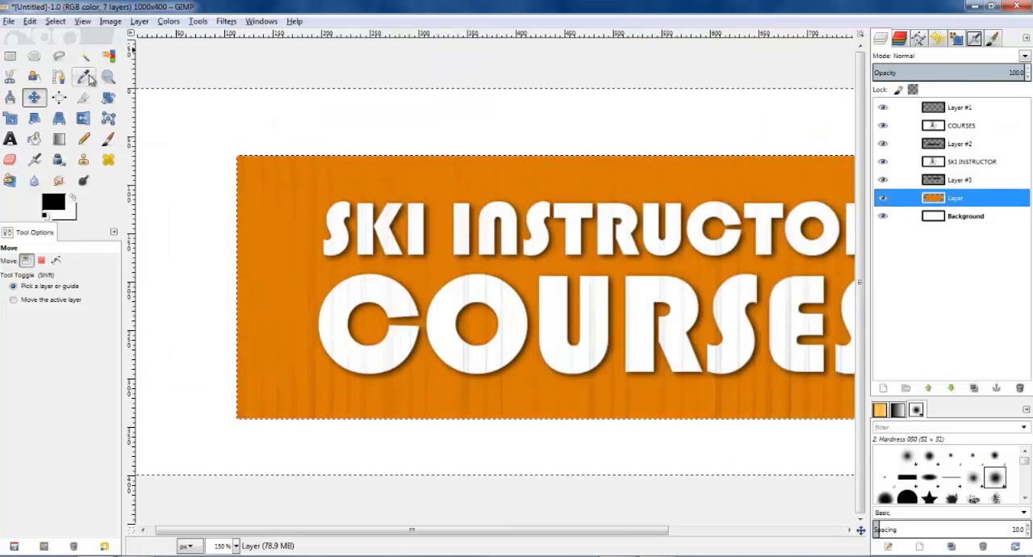
left_click(59, 76)
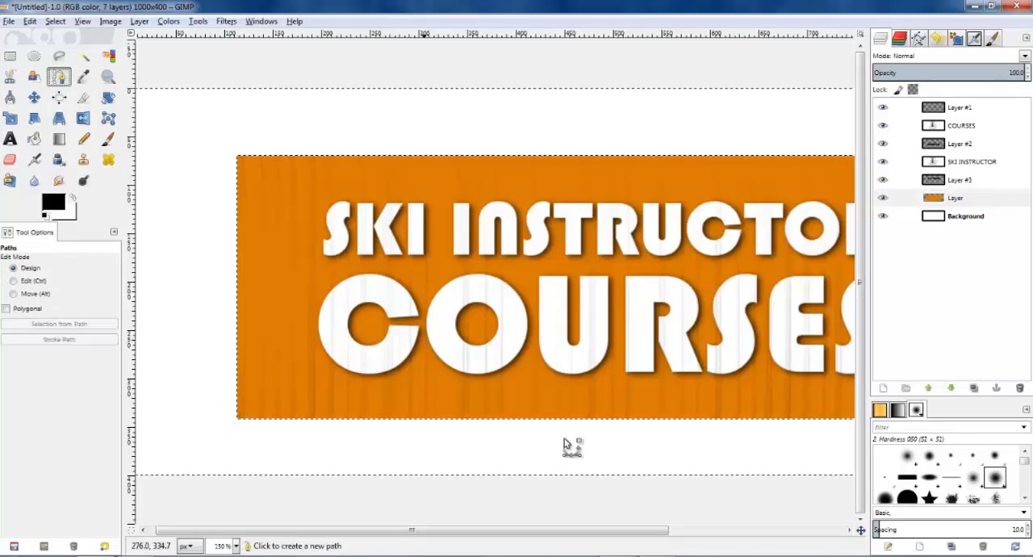
scroll(576, 422, "down", 1)
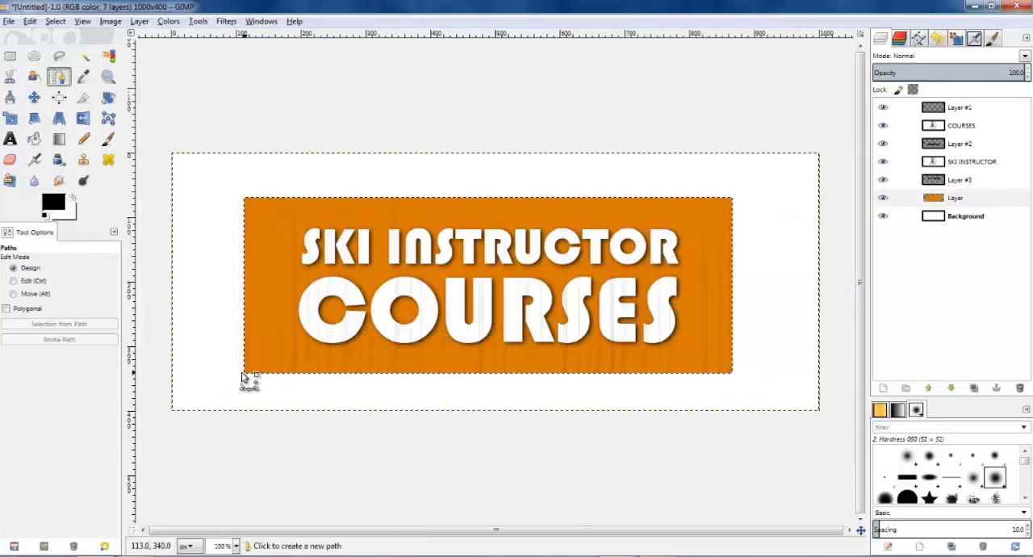
left_click(241, 372)
left_click(738, 369)
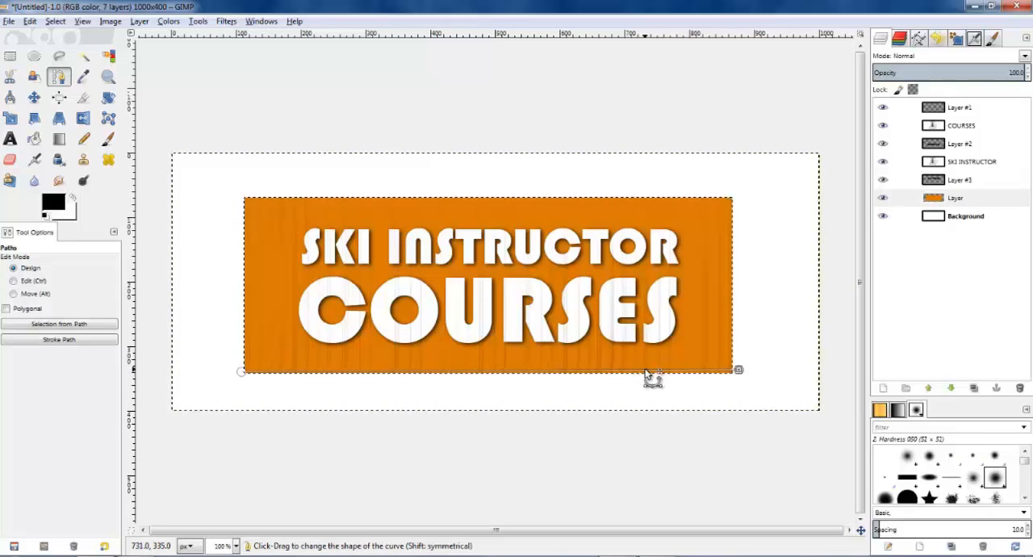
Step: Bend the path segment into a slight wave along the rectangle's bottom edge
left_click_drag(645, 370, 636, 367)
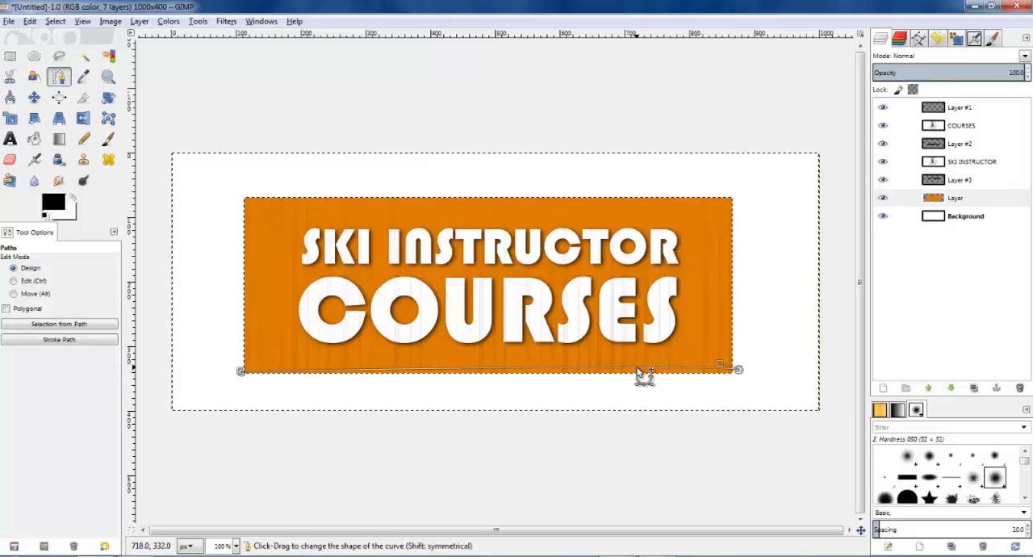
left_click_drag(262, 373, 323, 369)
left_click(739, 370)
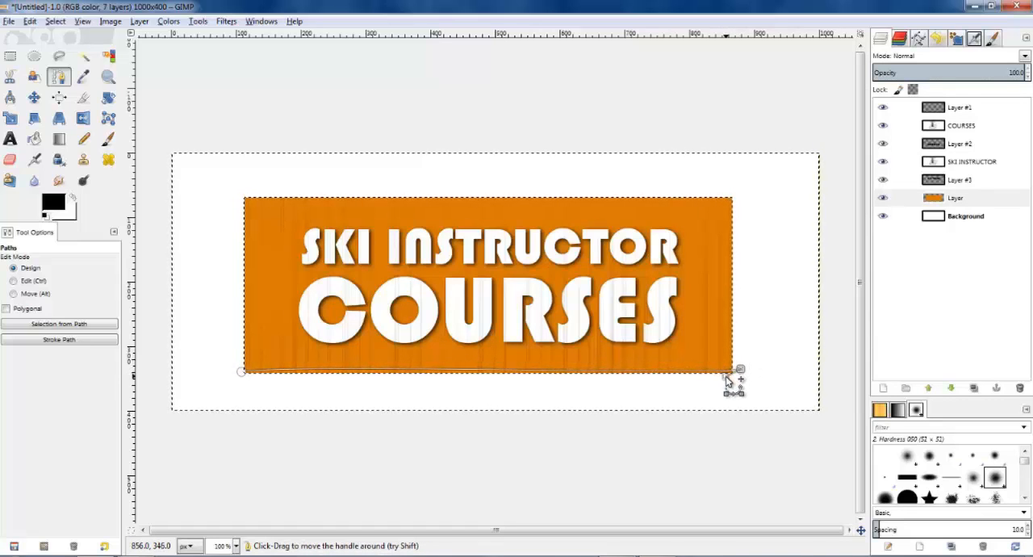
left_click_drag(729, 384, 728, 380)
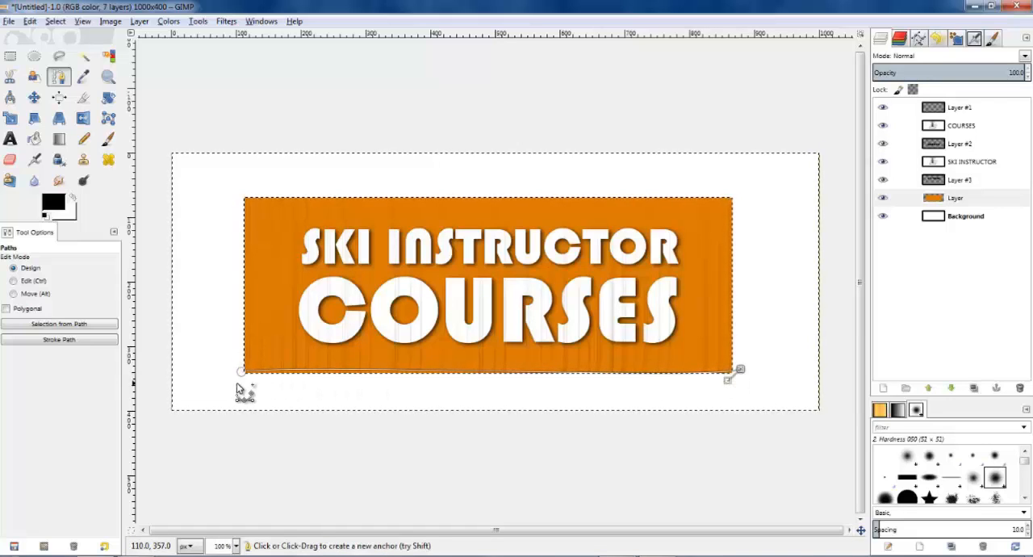
left_click_drag(250, 371, 250, 375)
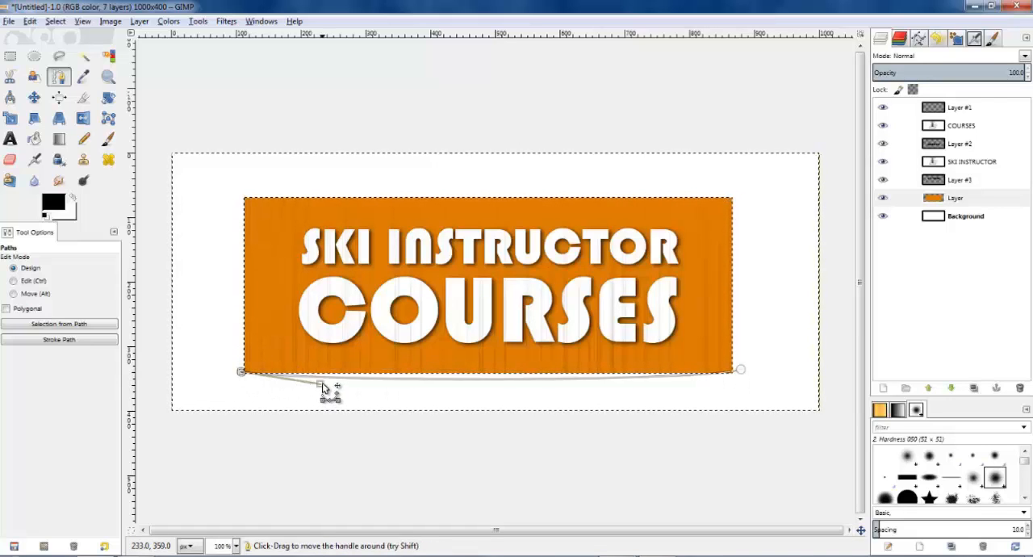
left_click_drag(321, 384, 324, 368)
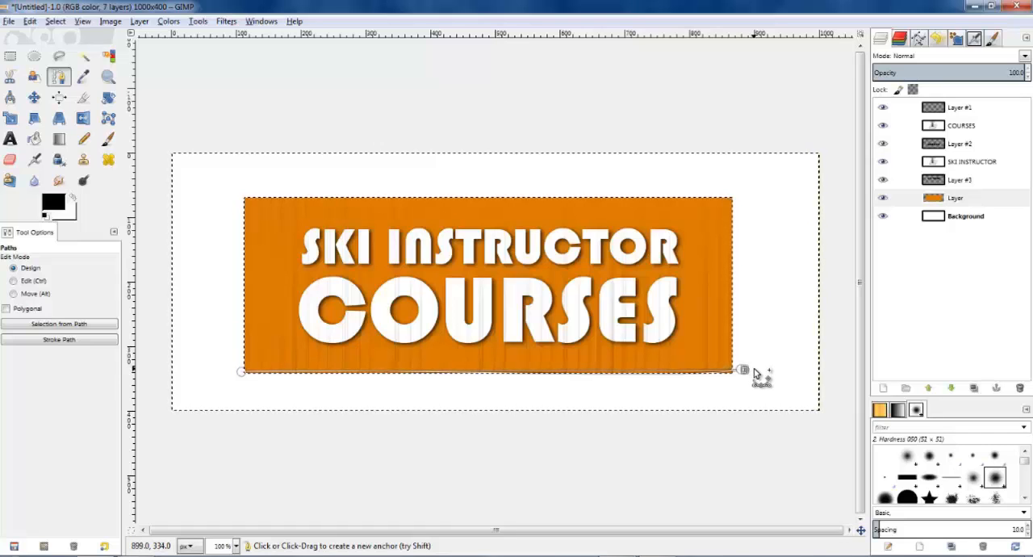
Step: Extend the path around the area below the rectangle, turn it into a selection and delete the uneven bottom sliver from the orange layer
left_click(739, 371)
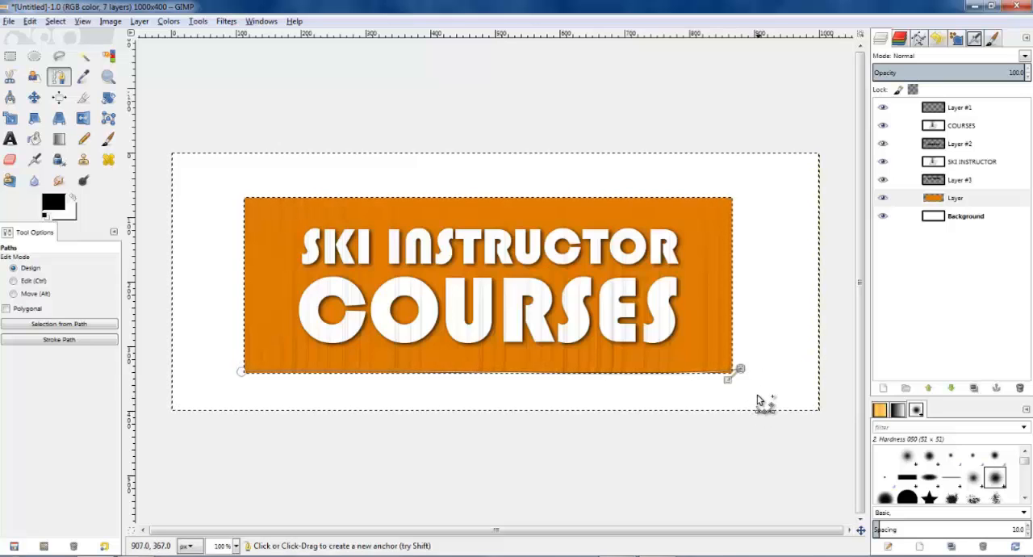
left_click(756, 395)
left_click(258, 398)
left_click(201, 376)
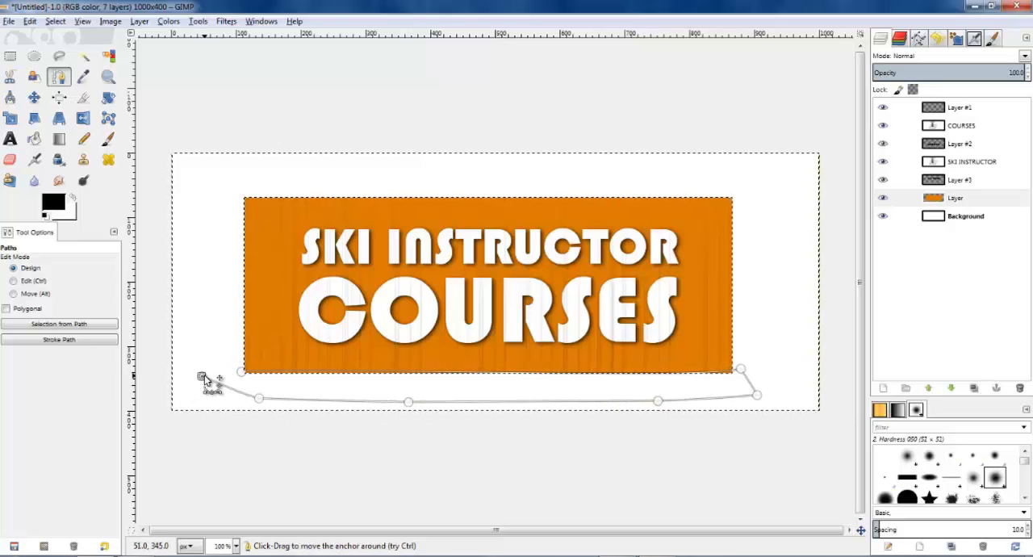
key("Return")
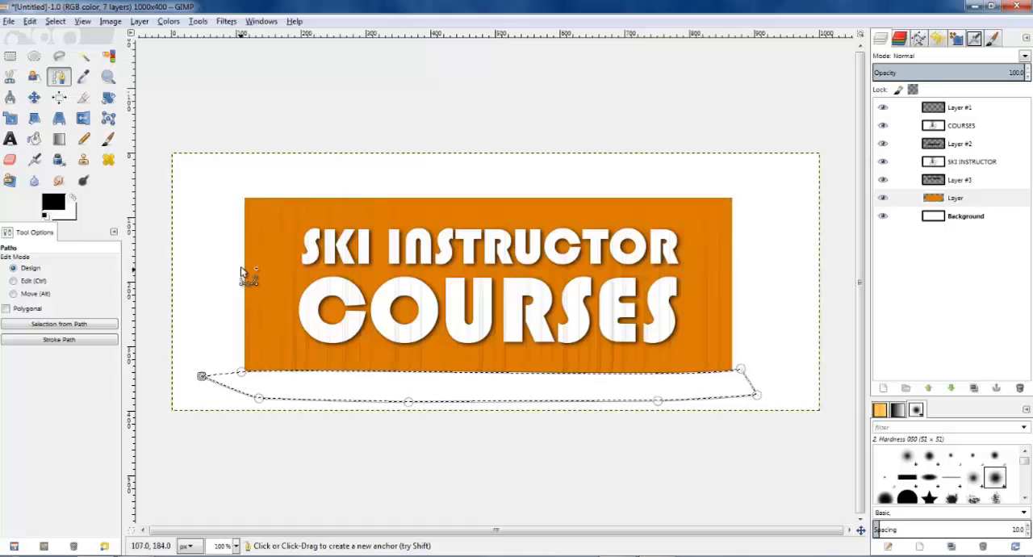
key("r")
left_click(229, 88)
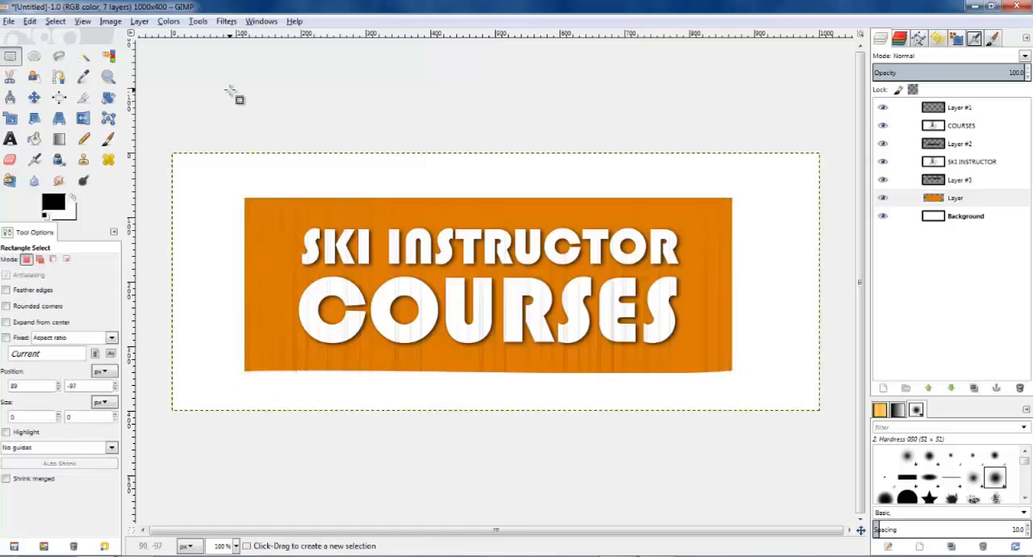
Step: Draw a near-vertical path segment just inside the rectangle's left edge and add anchors in the white area beside it
left_click(59, 77)
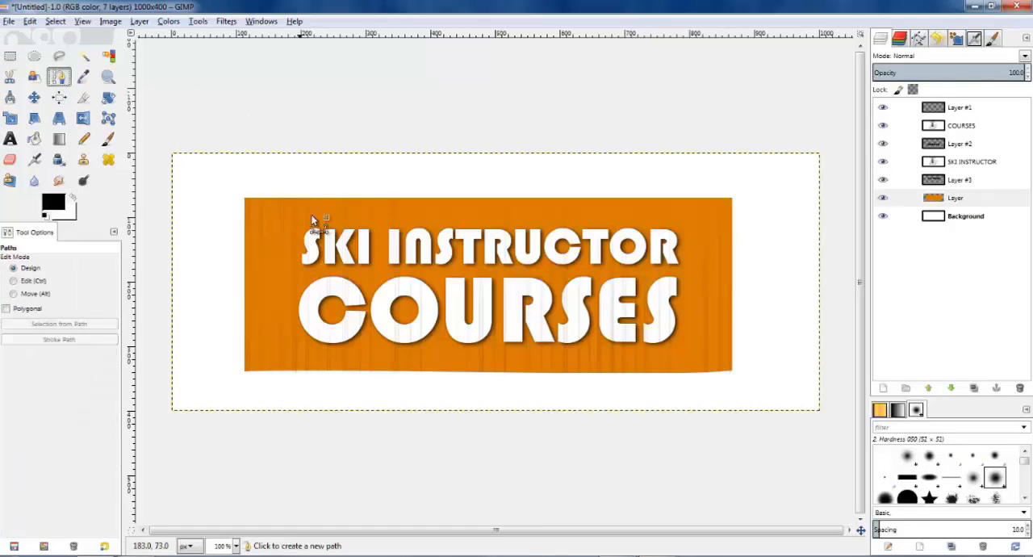
left_click(248, 196)
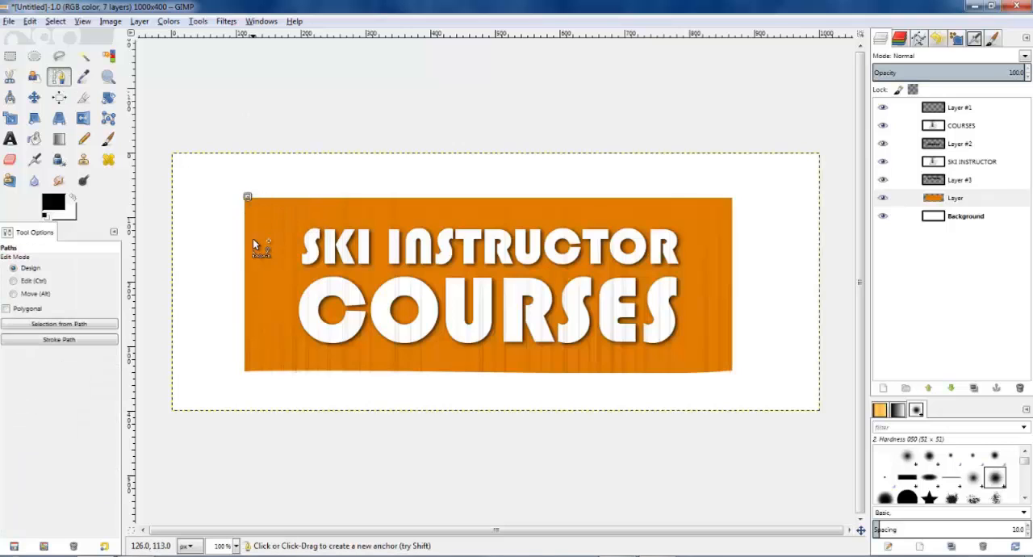
left_click(248, 377)
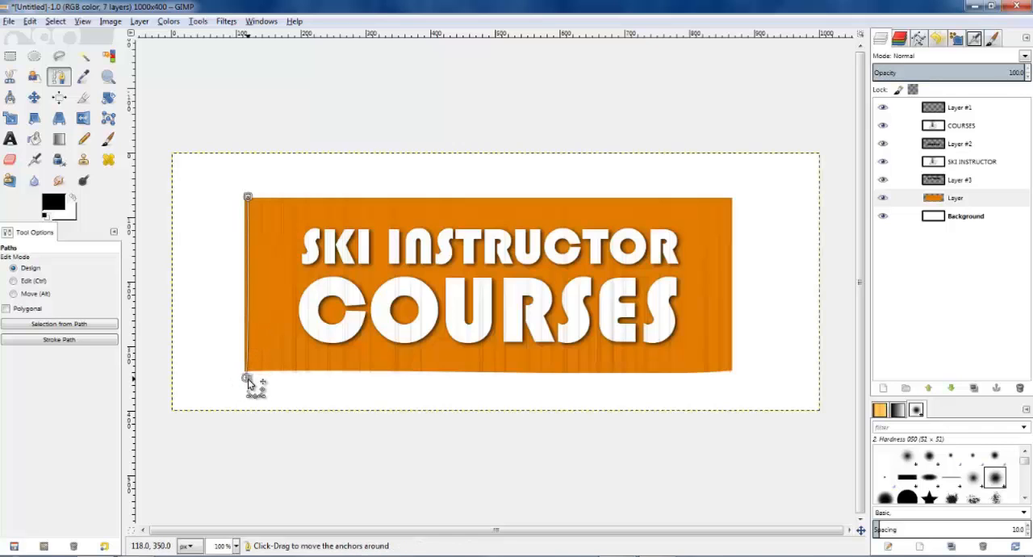
left_click_drag(208, 371, 211, 302)
left_click(219, 221)
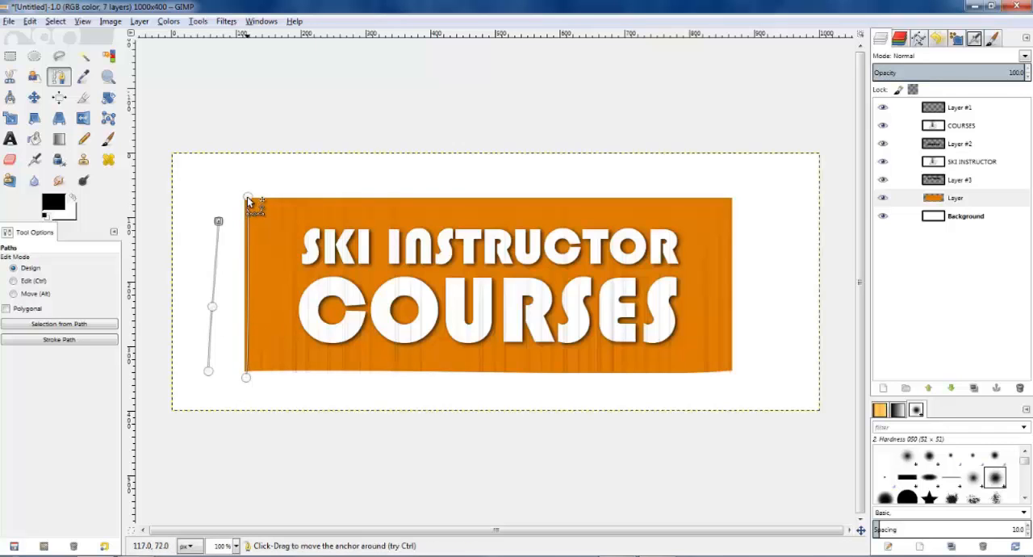
Step: Complete the path outline outside the left edge and delete the sliver it selects from the orange rectangle
left_click(248, 197)
left_click(235, 200)
left_click(232, 251)
left_click(221, 312)
left_click(230, 359)
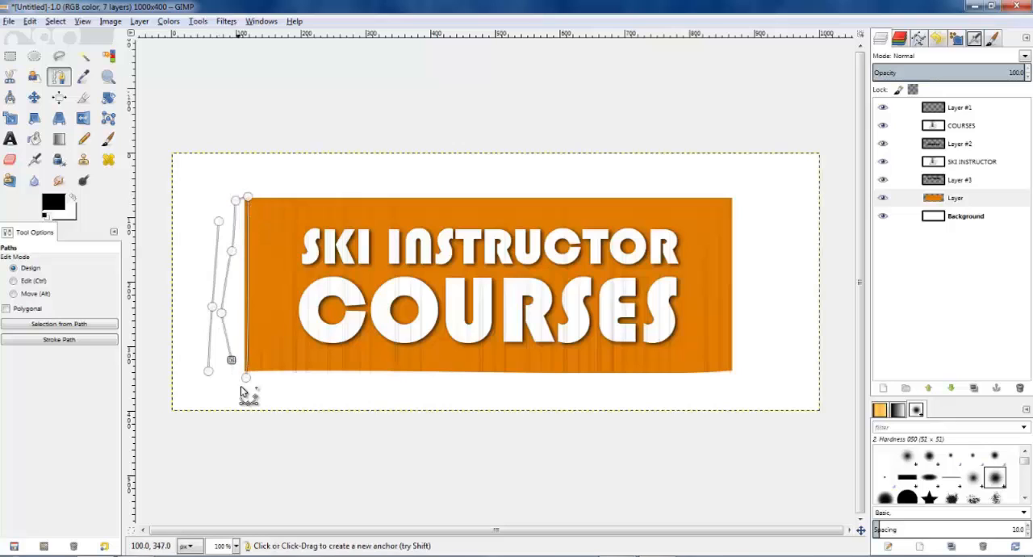
left_click(240, 386)
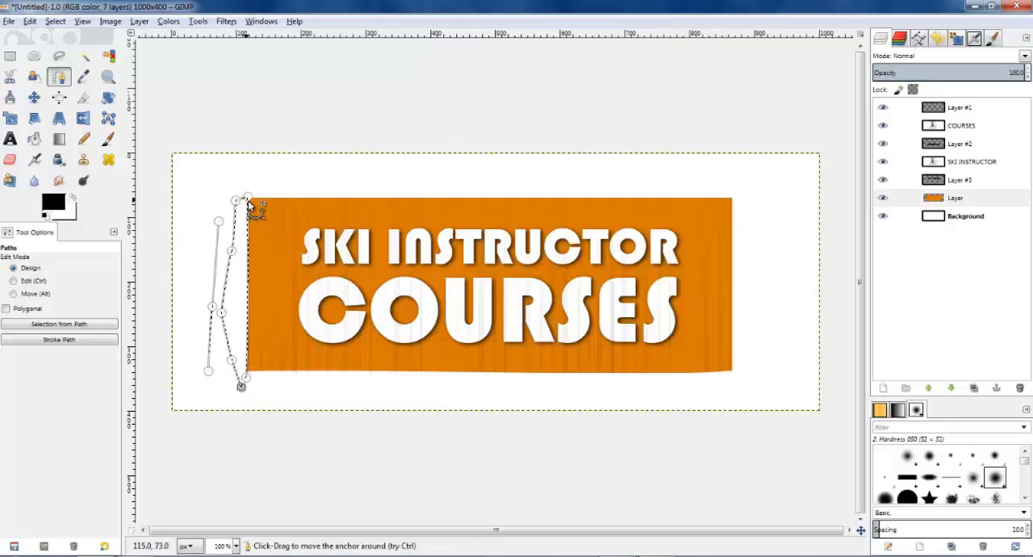
left_click(247, 87)
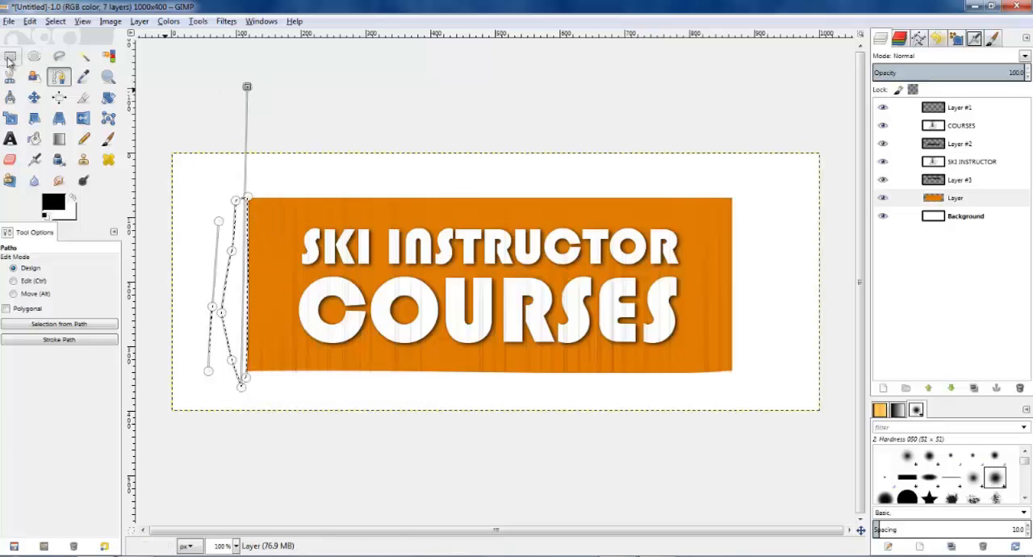
key("r")
left_click(335, 102)
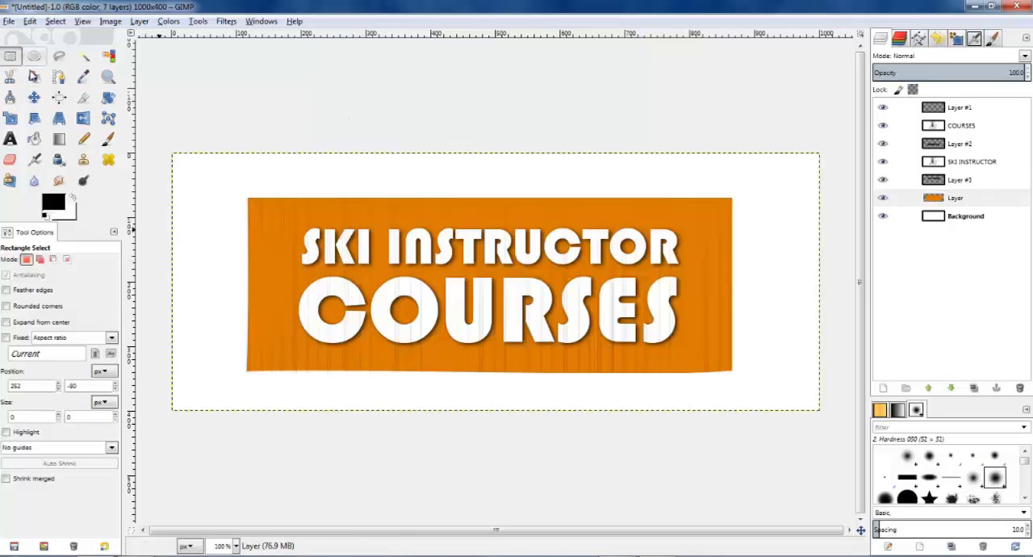
Step: Draw a path across the rectangle's top edge and bend it into a slight wave
left_click(58, 78)
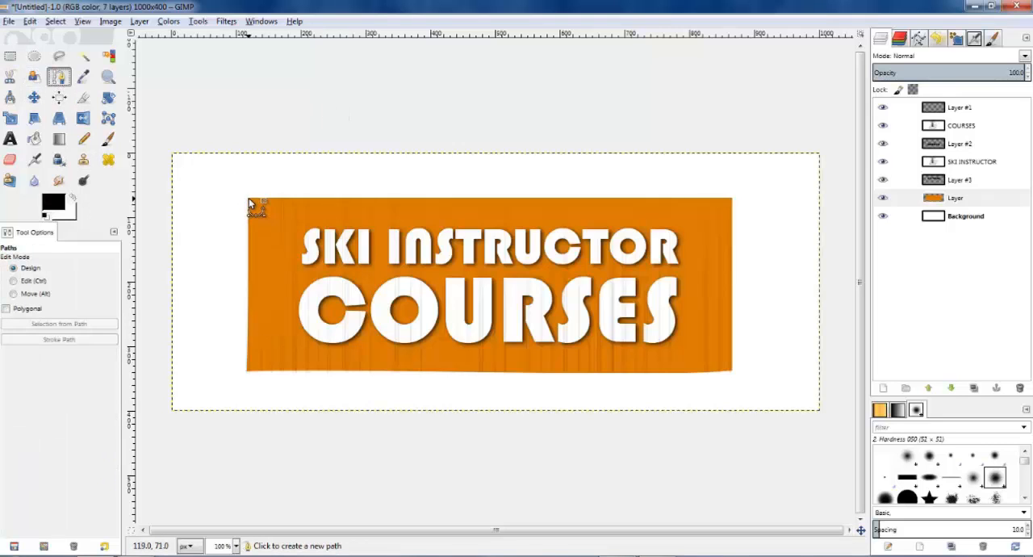
left_click(249, 198)
left_click(742, 204)
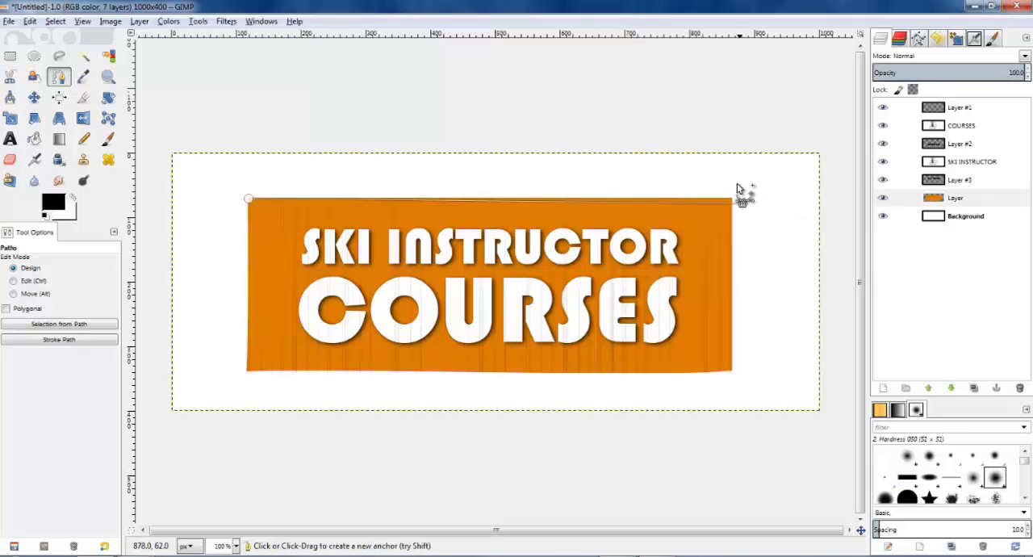
left_click_drag(704, 203, 746, 199)
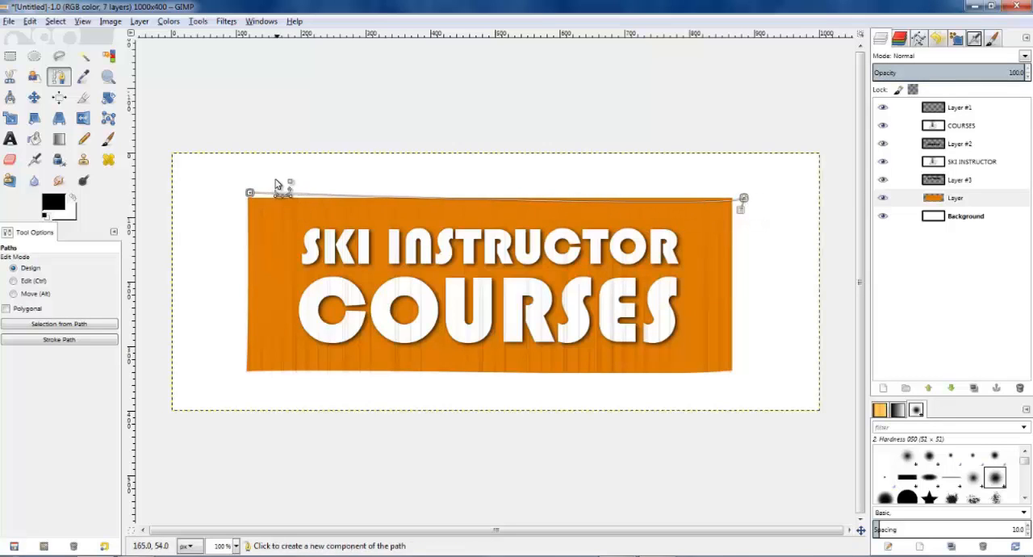
left_click(250, 192)
left_click_drag(251, 191, 250, 201)
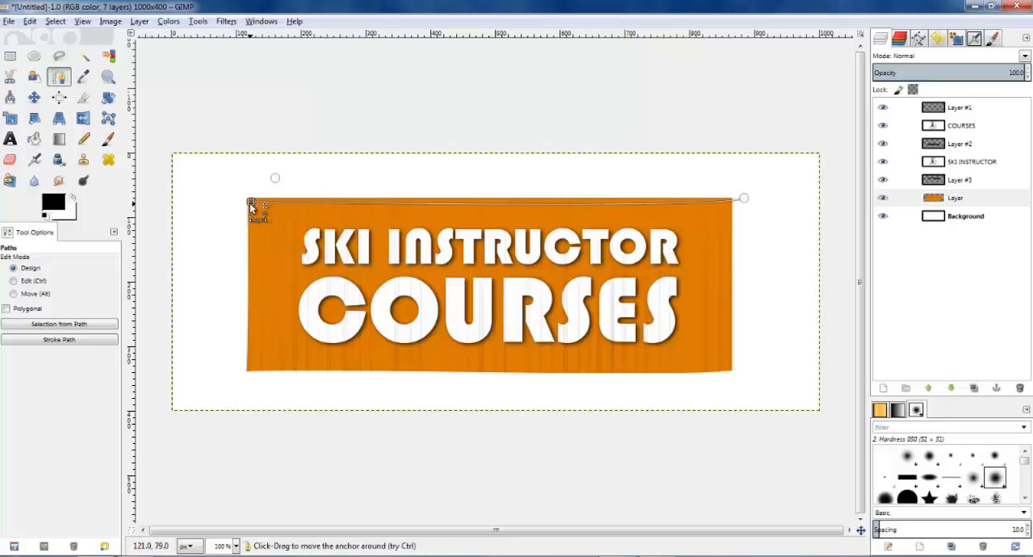
left_click_drag(336, 206, 332, 199)
left_click_drag(740, 208, 741, 207)
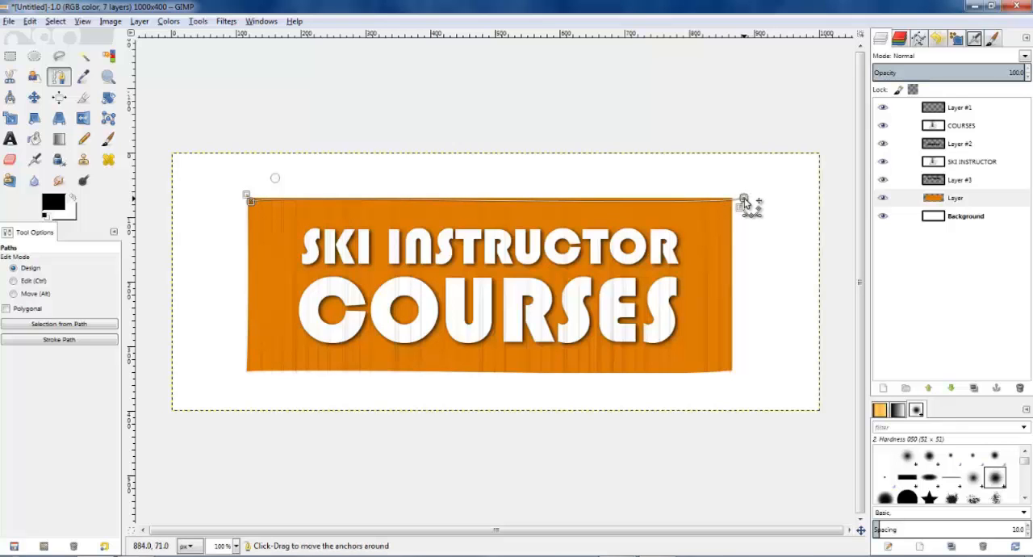
Step: Route the path back through the white area above the rectangle and delete the uneven top sliver it selects from the orange layer
left_click(710, 168)
left_click(744, 199)
left_click(676, 175)
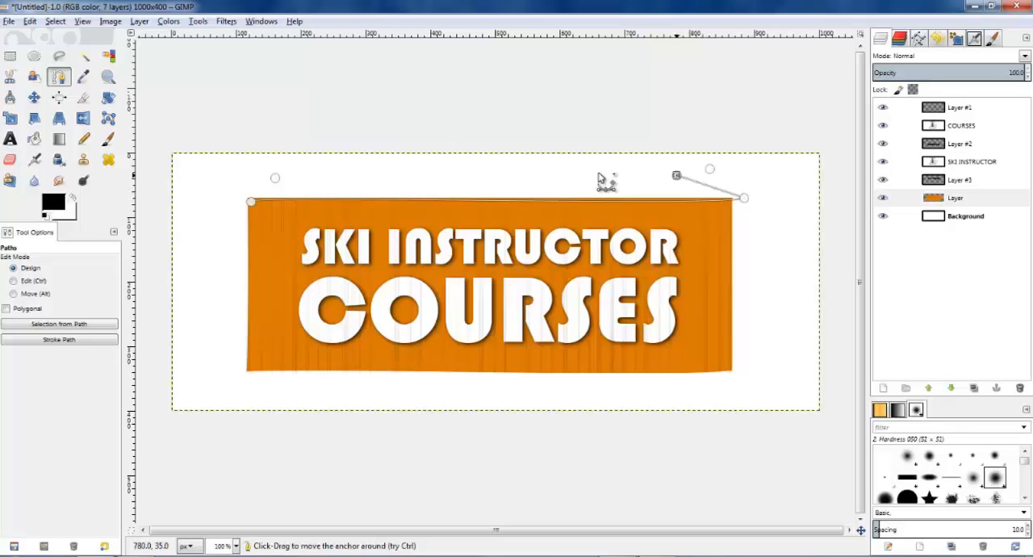
left_click(512, 167)
left_click(419, 176)
left_click(303, 181)
left_click(230, 176)
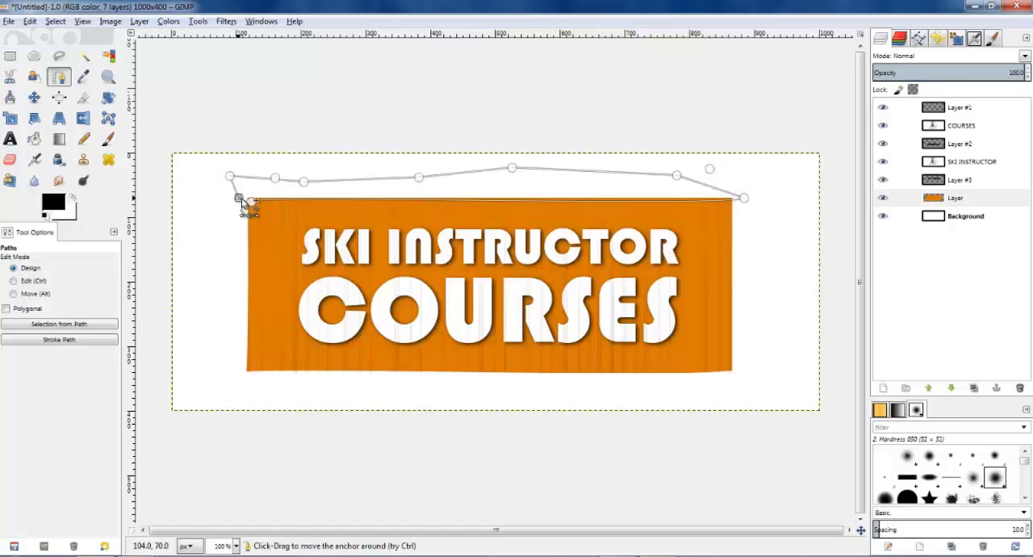
key("Return")
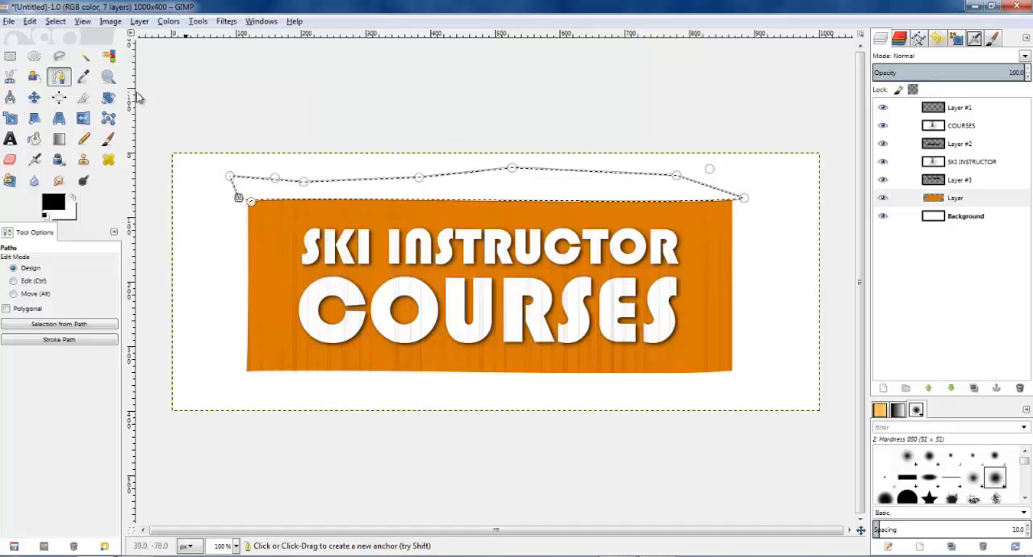
left_click(296, 85)
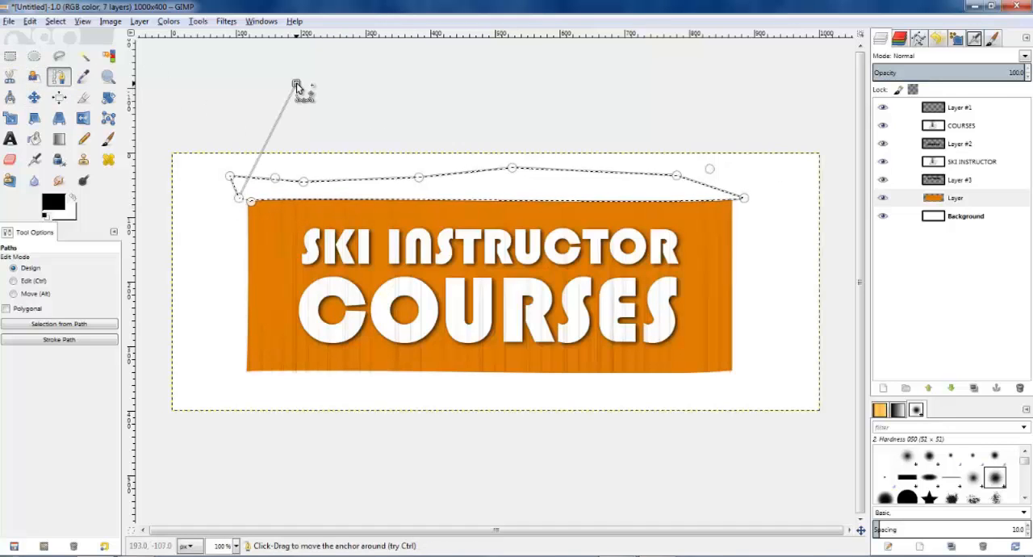
key("r")
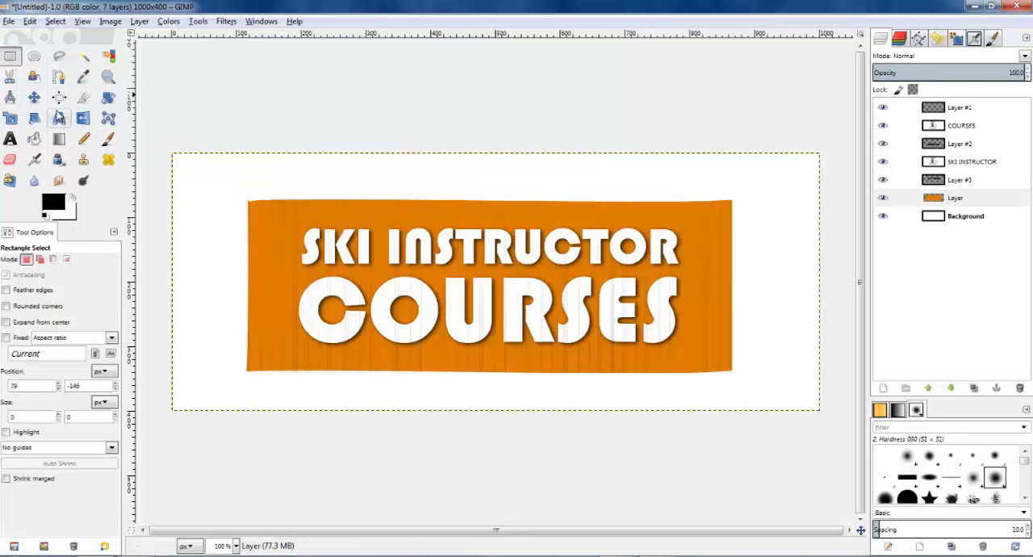
Step: Outline a thin, slightly slanted sliver along the rectangle's right edge with a closed path and delete it from the orange layer
left_click(58, 78)
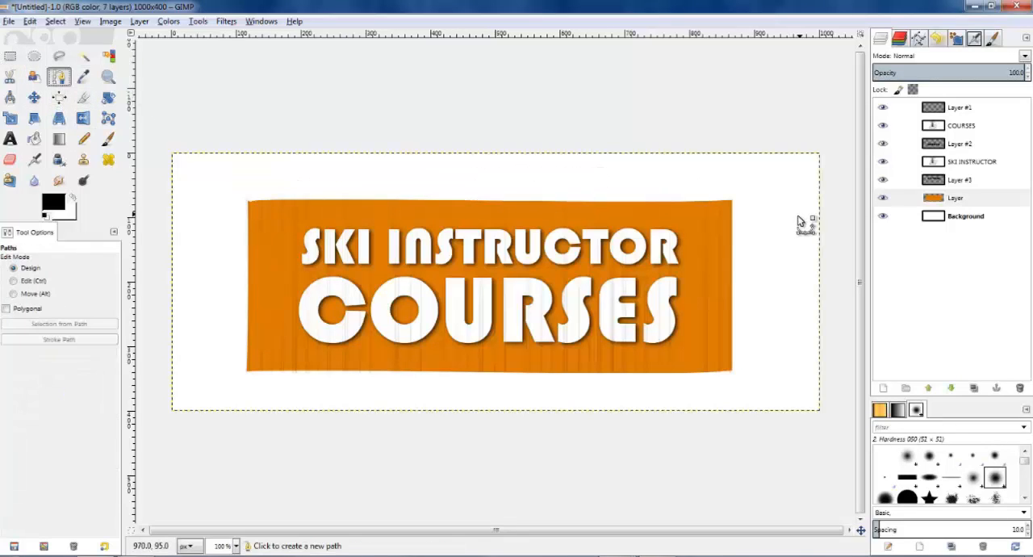
left_click(730, 199)
left_click(731, 380)
left_click(757, 379)
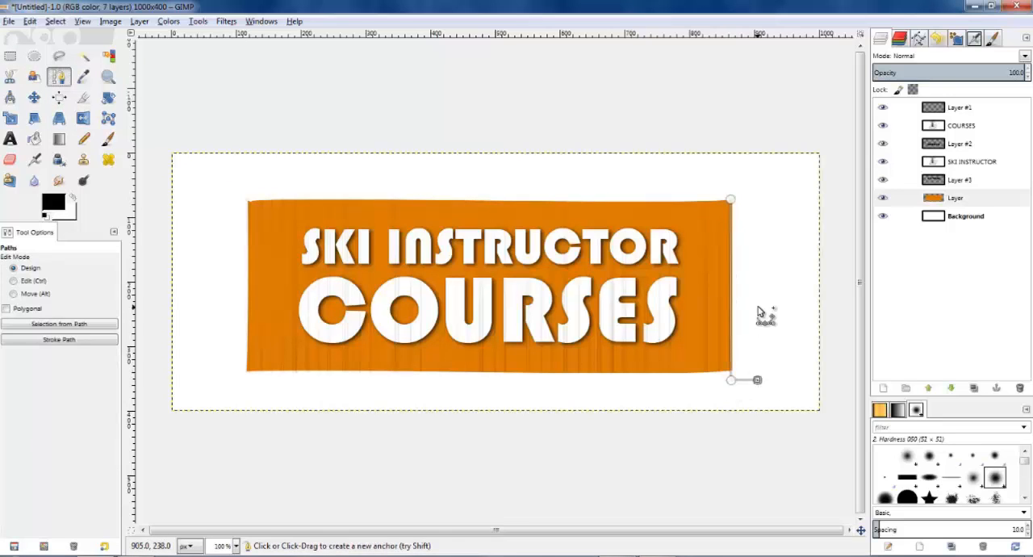
left_click(758, 305)
left_click(751, 228)
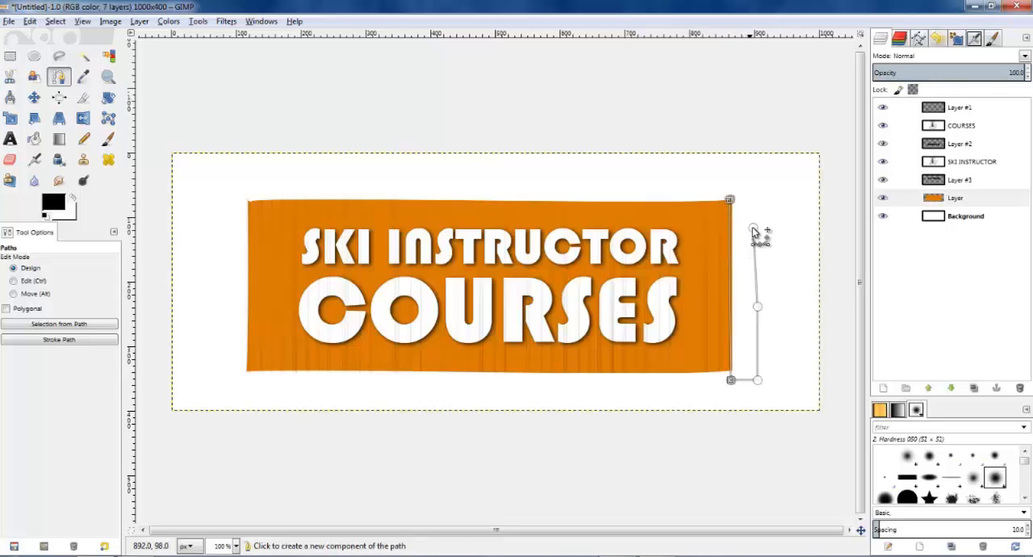
left_click(749, 198)
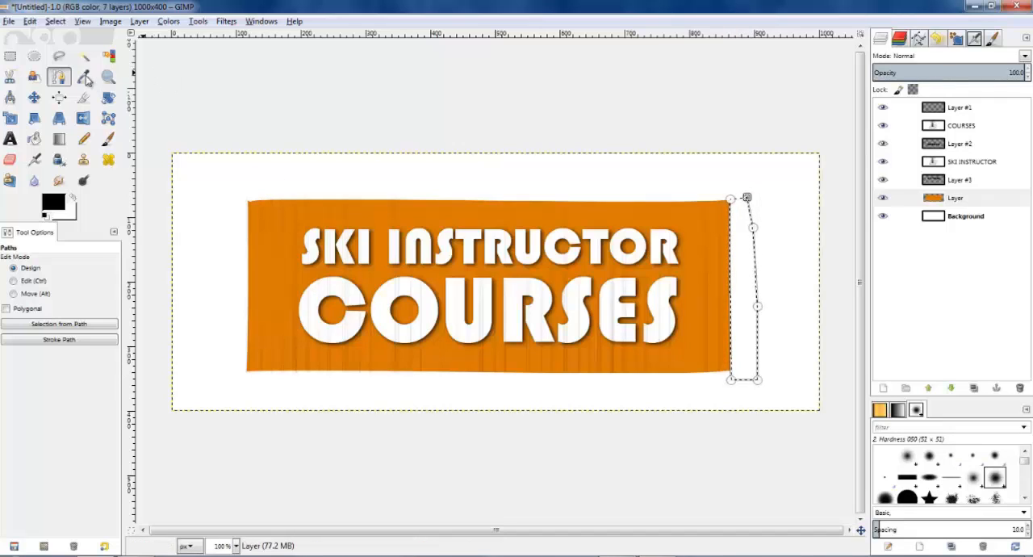
key("r")
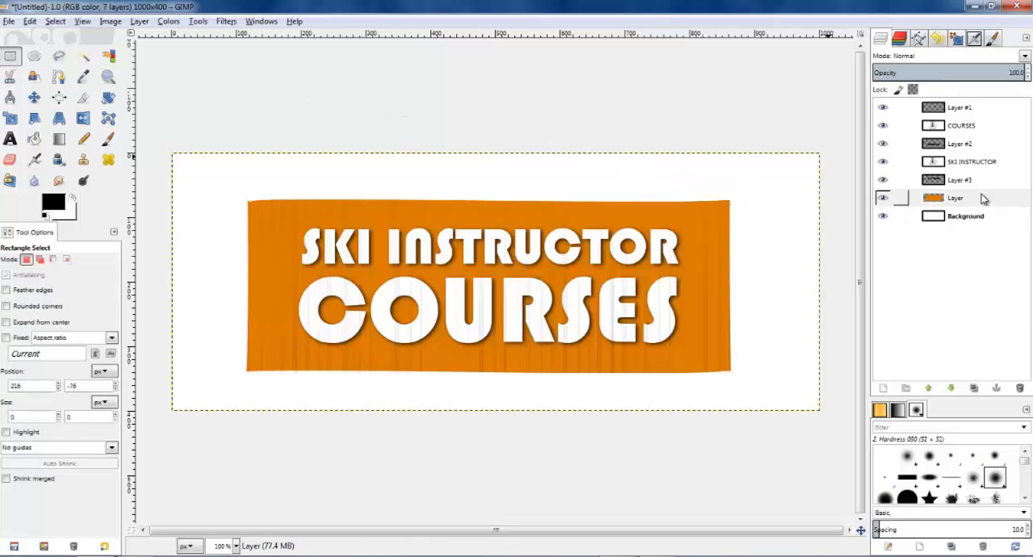
Step: Load the orange rectangle layer's alpha as a selection
left_click(958, 204)
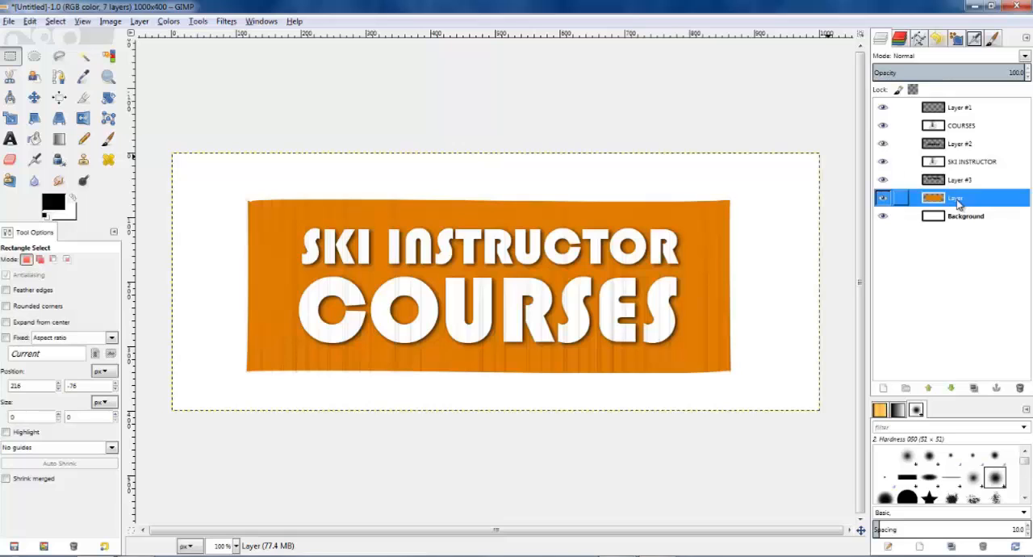
right_click(958, 204)
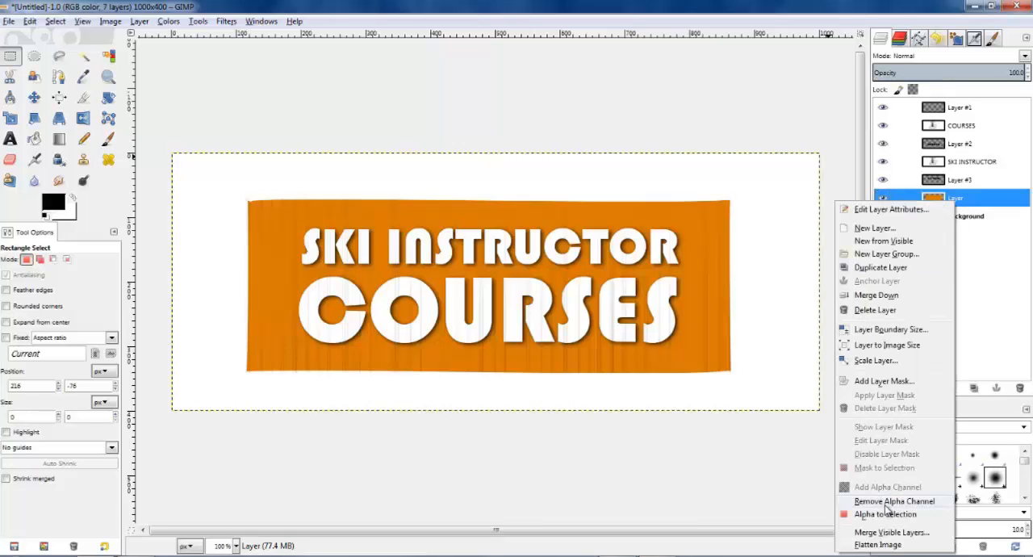
left_click(887, 518)
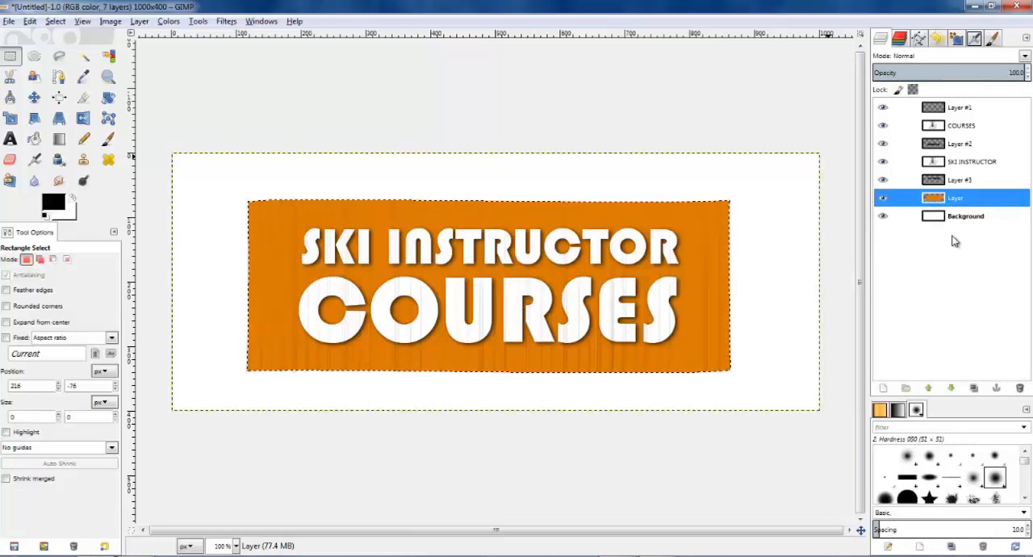
Step: Add a transparent 1000x400 layer directly above Background and fill the rectangle-shaped selection on it with black
left_click(953, 216)
left_click(882, 388)
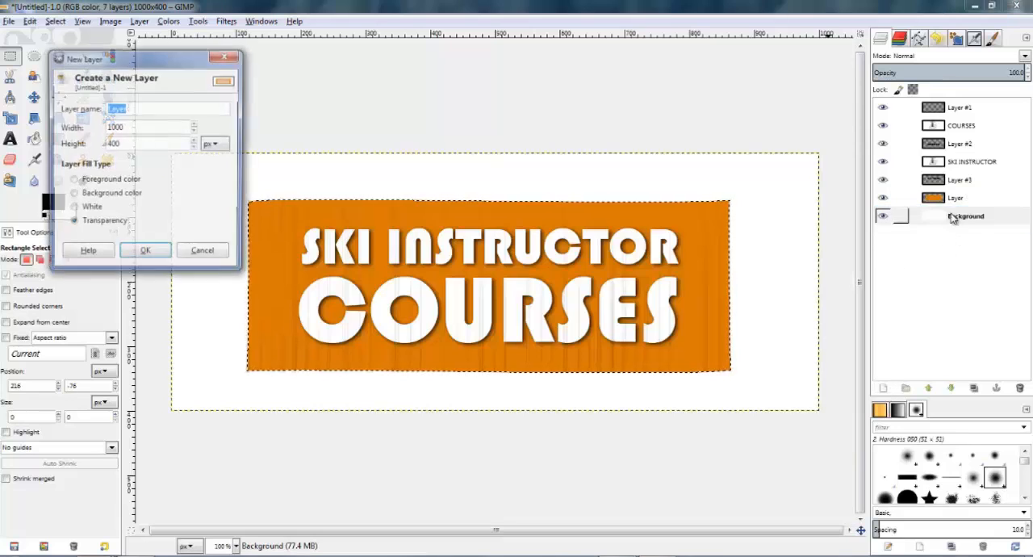
left_click(165, 254)
left_click(34, 139)
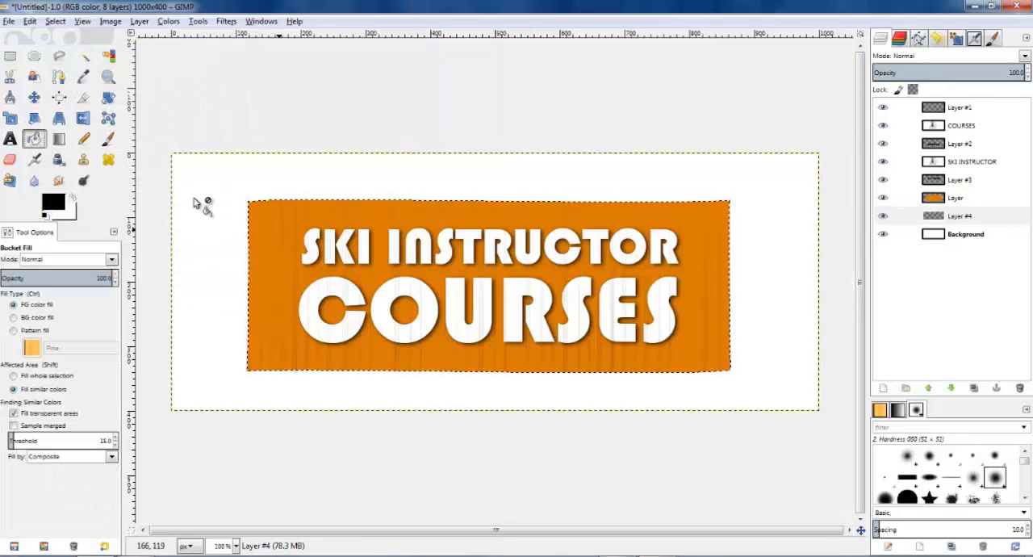
left_click(295, 288)
Step: Offset the black rectangle layer 3 px right and 2 px down, and clear the selection
left_click(34, 97)
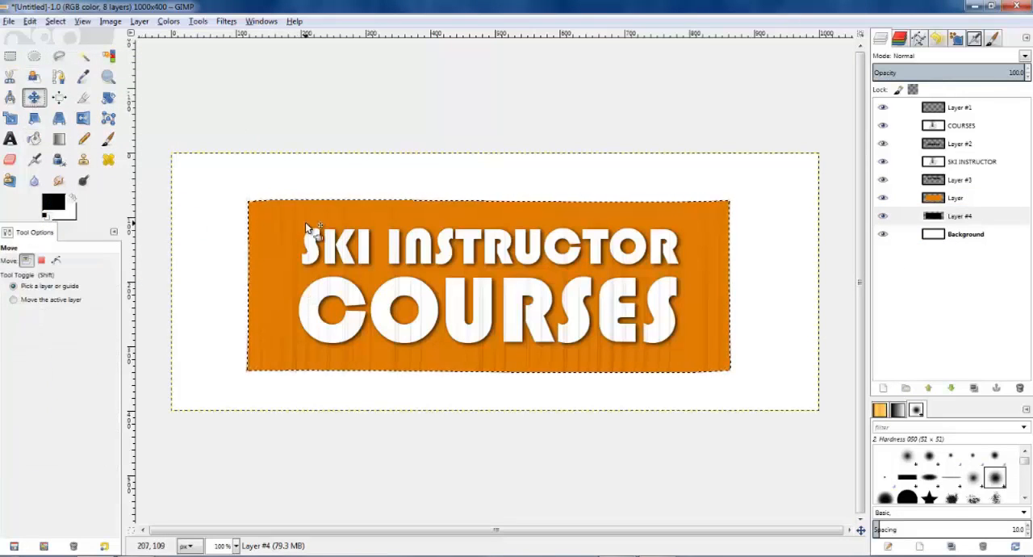
key("Right")
key("Right")
key("Right")
key("Down")
key("Down")
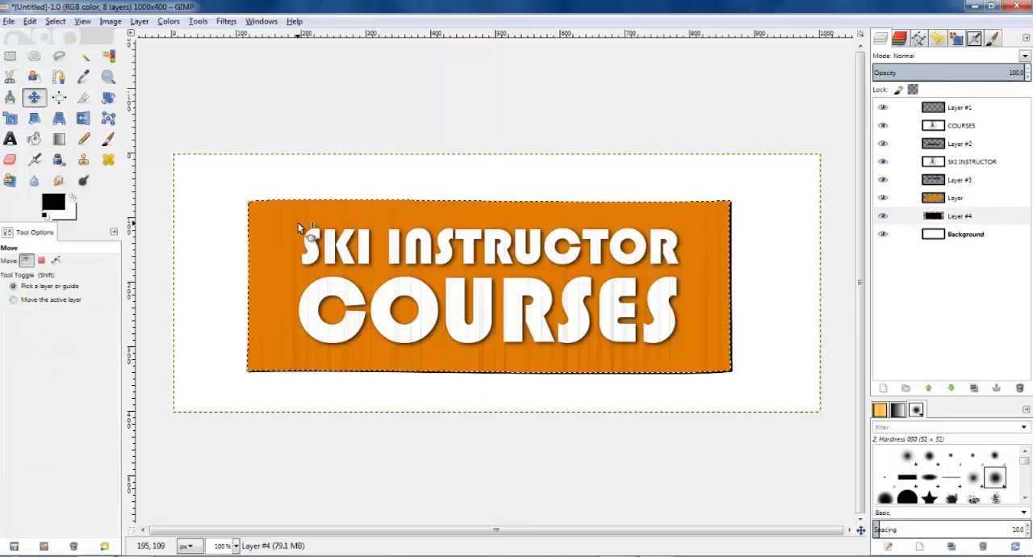
left_click(946, 219)
left_click(208, 110)
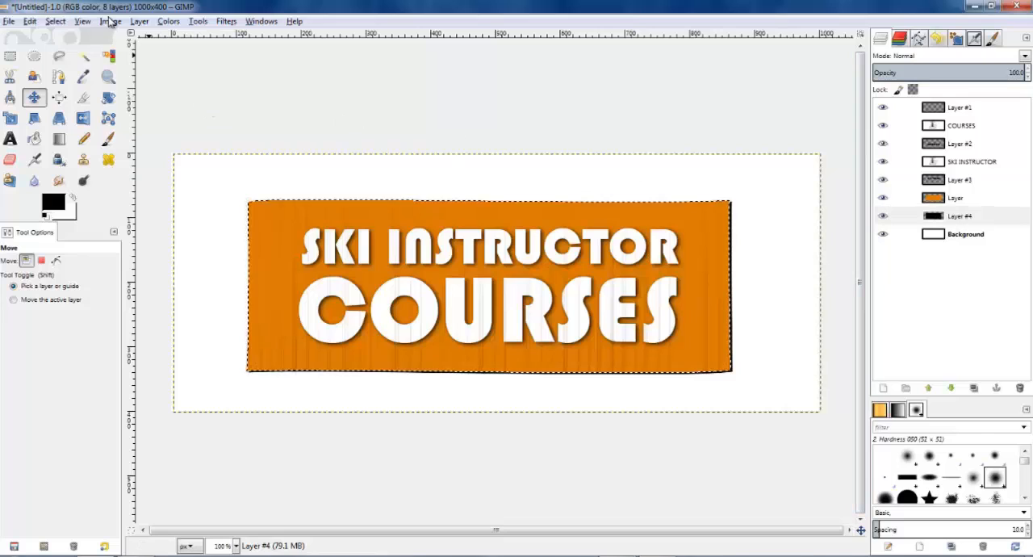
left_click(55, 22)
left_click(73, 55)
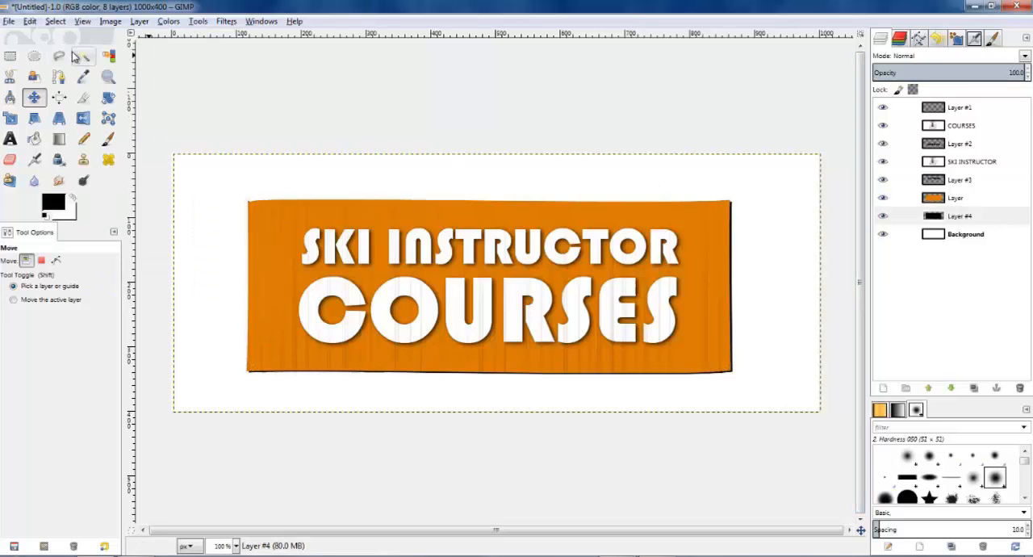
Step: Apply a 10 px Gaussian Blur to the black shadow layer and set its opacity to 80
left_click(226, 21)
mouse_move(257, 98)
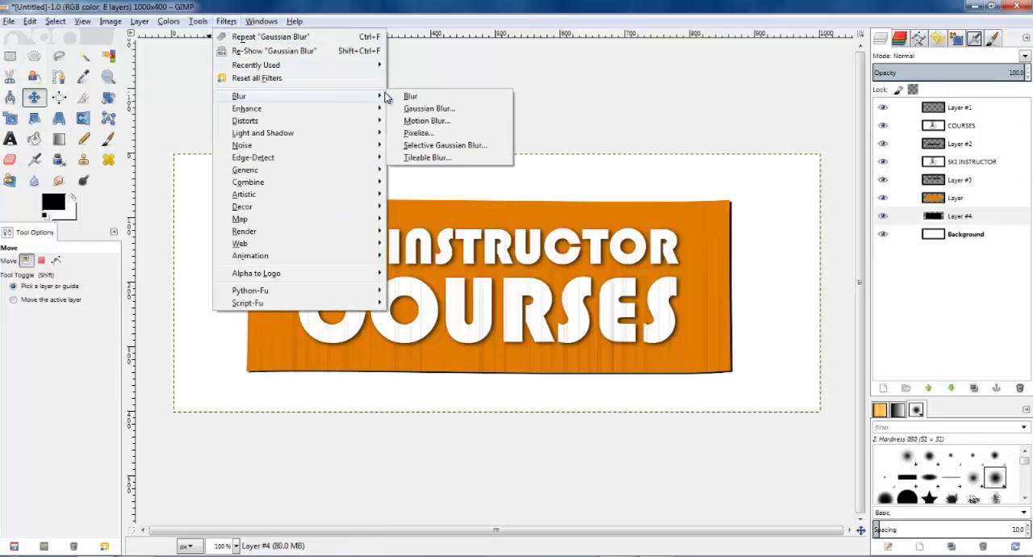
left_click(412, 109)
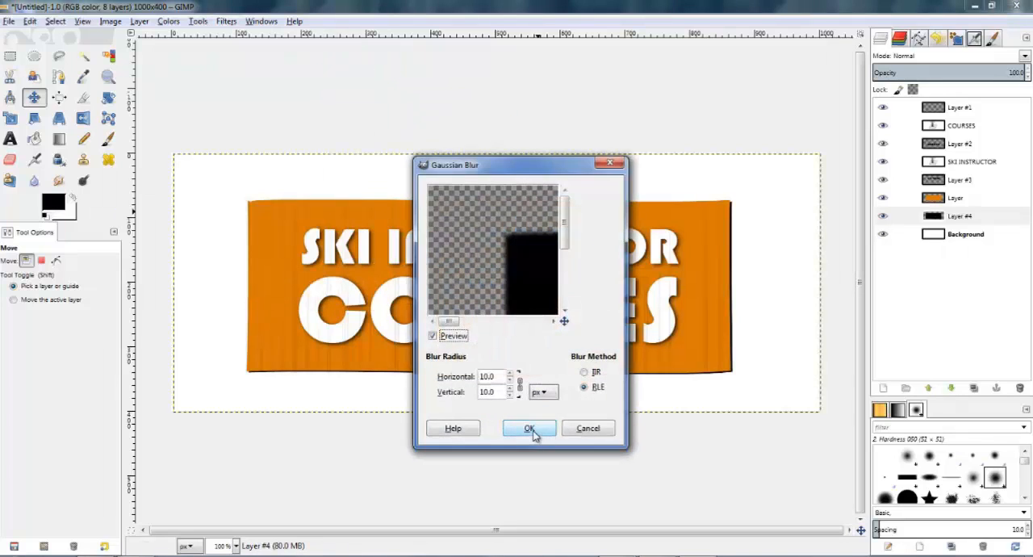
left_click(530, 430)
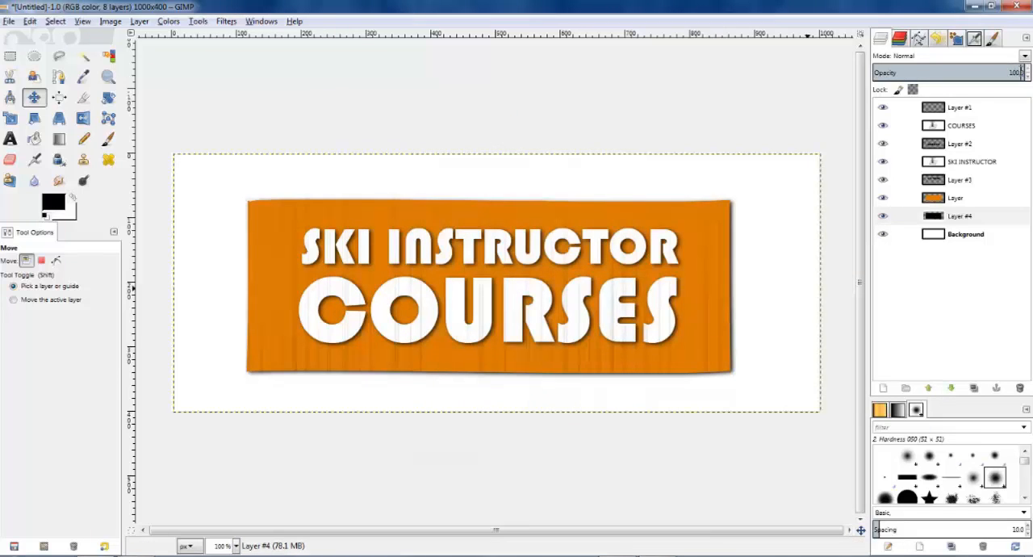
type("80")
key("Return")
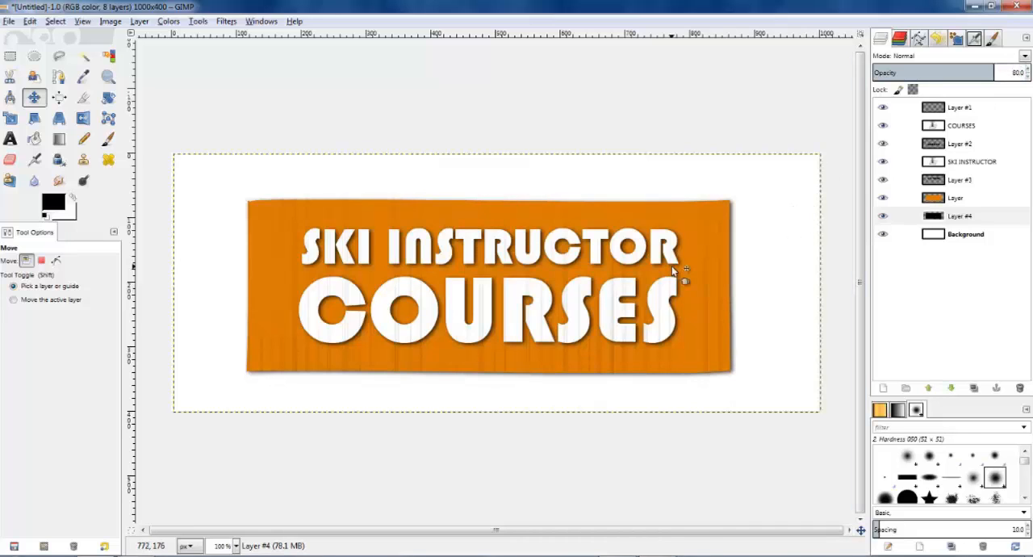
Step: Darken the orange layer around its edges and corners by burning the midtones with a size 500 soft brush
scroll(672, 271, "down", 2)
scroll(672, 272, "up", 2)
left_click(950, 204)
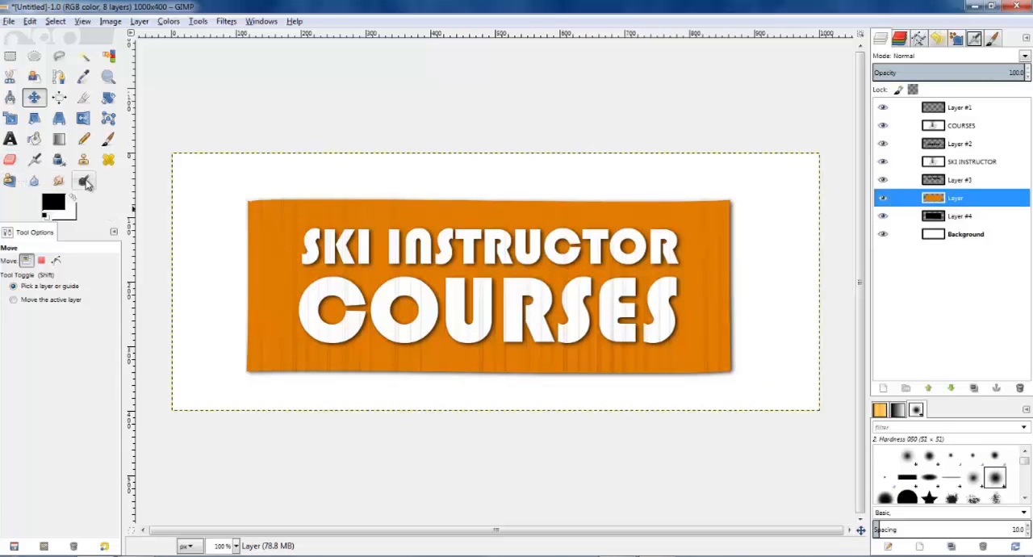
left_click(85, 180)
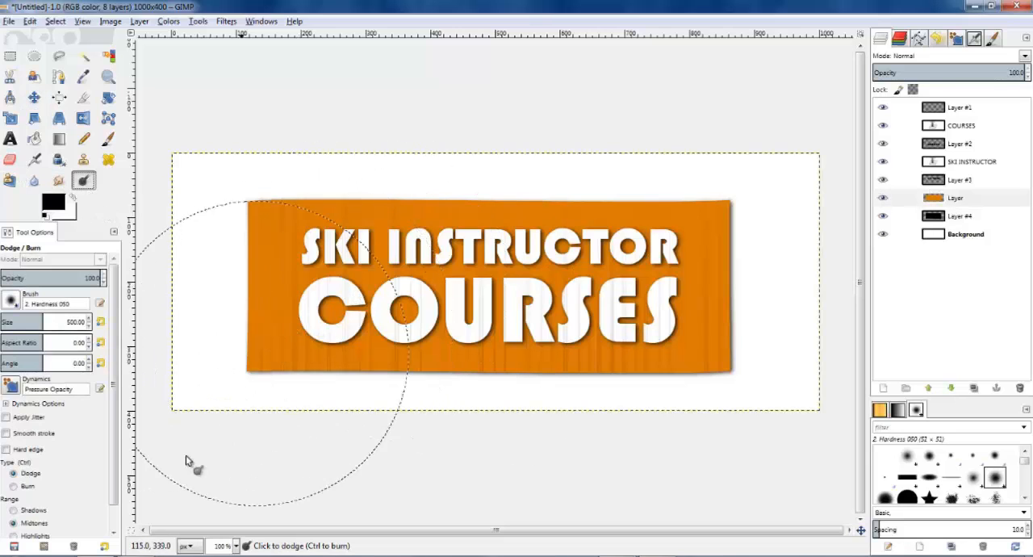
key("minus")
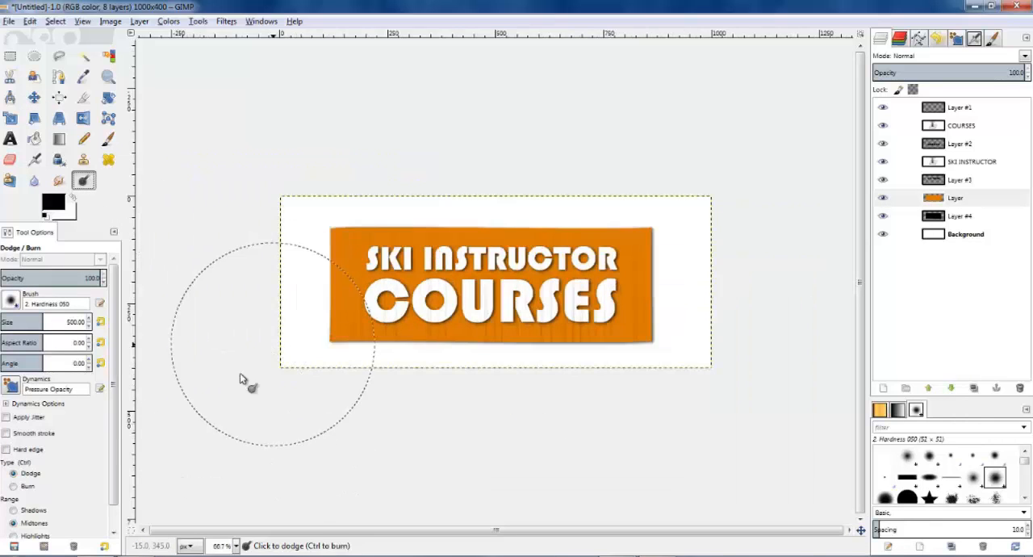
left_click(27, 487)
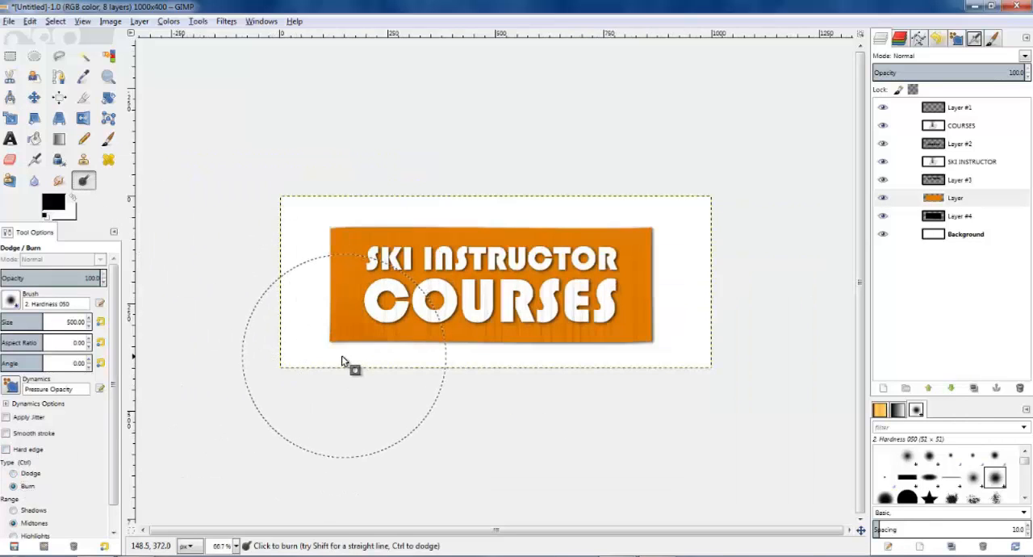
left_click(325, 340)
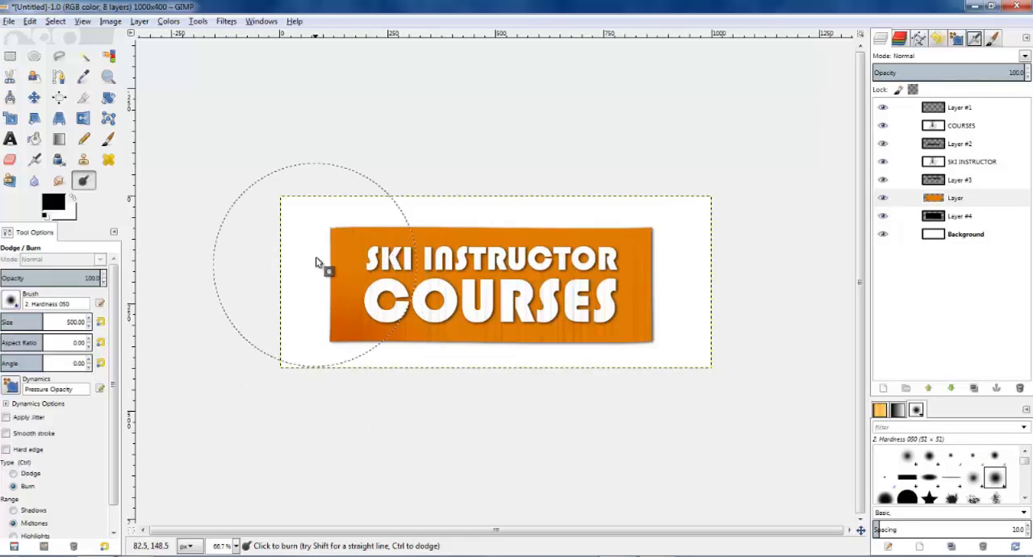
mouse_move(316, 262)
left_mouse_down()
mouse_move(337, 231)
mouse_move(387, 213)
mouse_move(336, 239)
left_mouse_up()
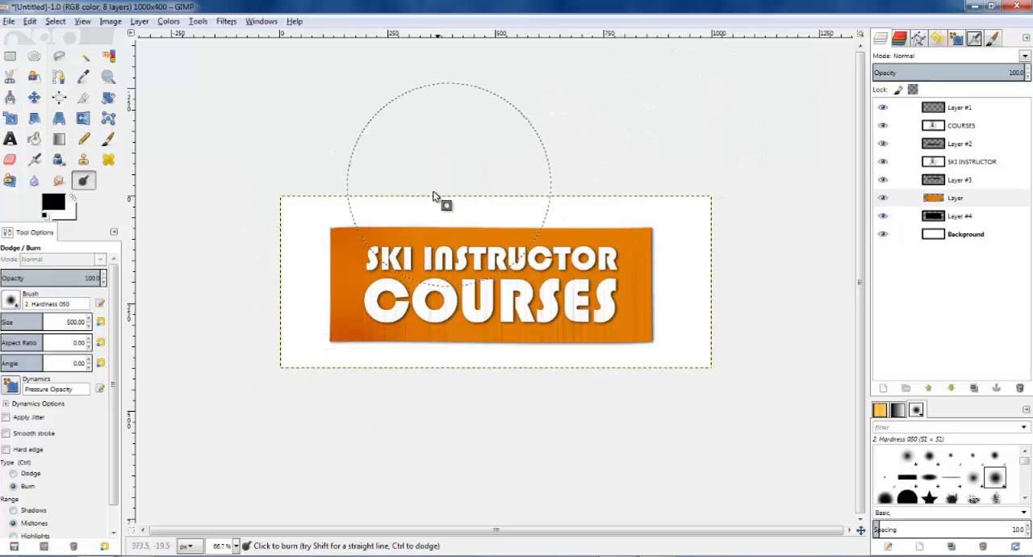
mouse_move(433, 192)
left_mouse_down()
mouse_move(551, 190)
mouse_move(664, 214)
mouse_move(685, 288)
mouse_move(651, 383)
mouse_move(533, 408)
mouse_move(686, 382)
mouse_move(354, 412)
left_mouse_up()
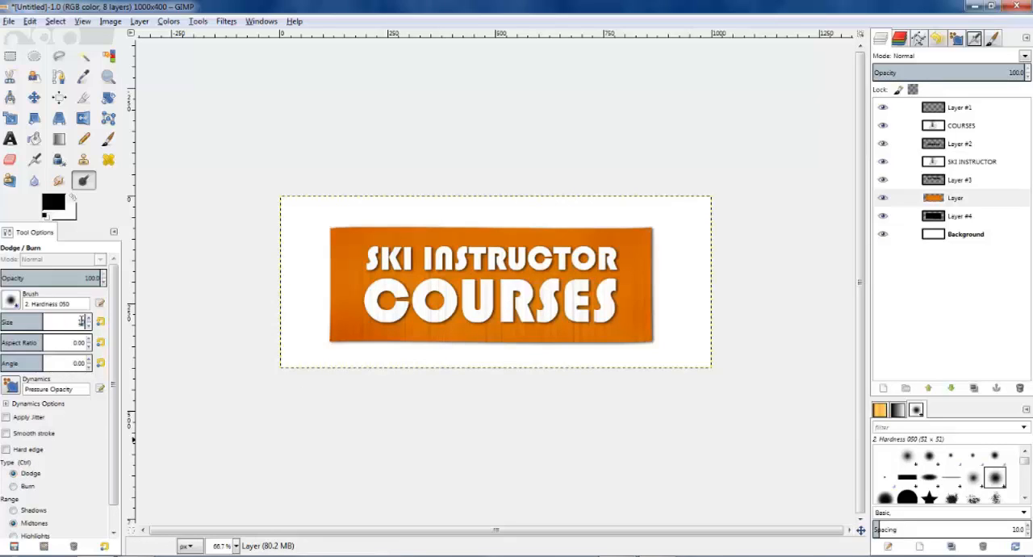
Step: Brighten the centre of the orange layer by dodging midtones with a size 1000 brush at 21.9 exposure
type("1000")
key("Return")
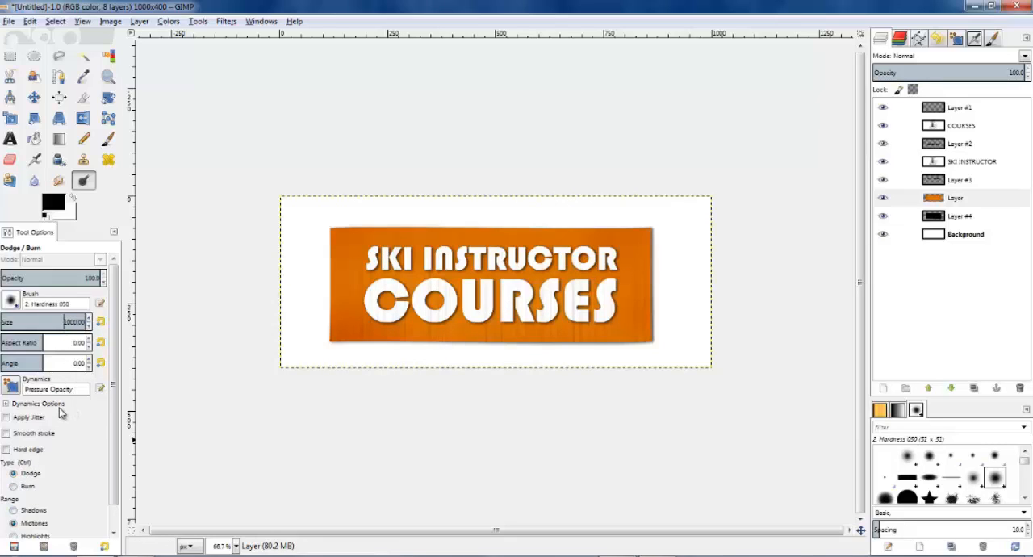
scroll(61, 412, "down", 1)
left_click(23, 530)
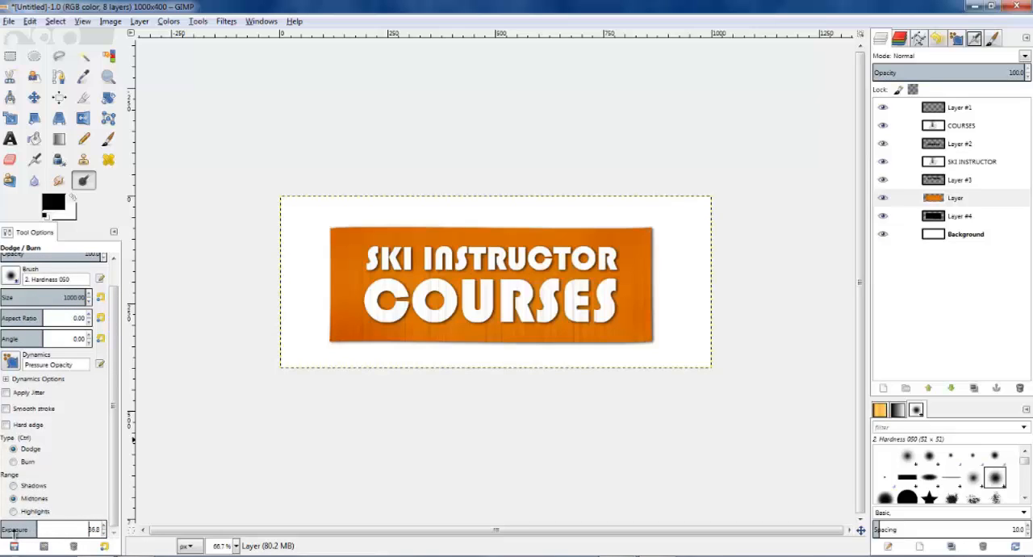
left_click_drag(13, 532, 27, 531)
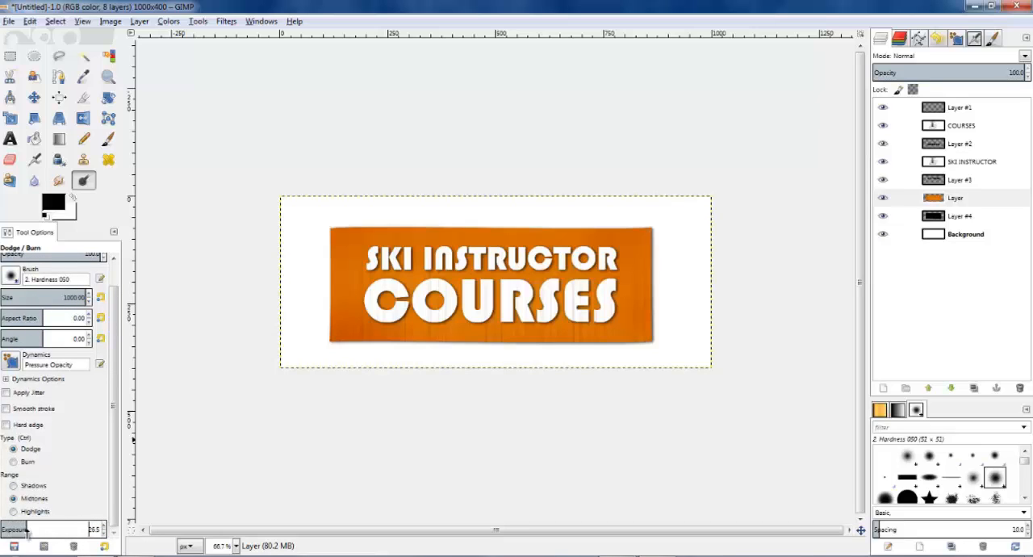
left_click(486, 280)
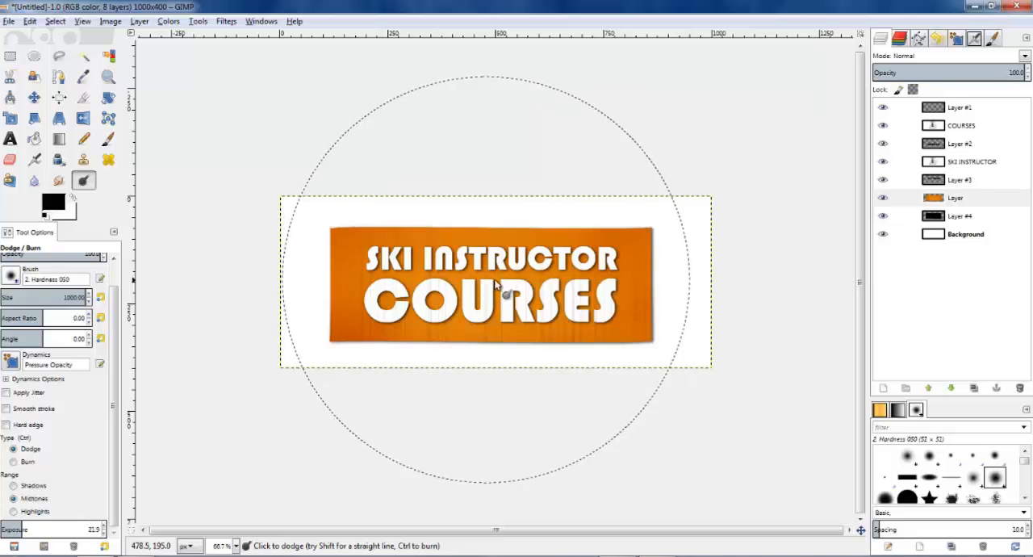
left_click(494, 280)
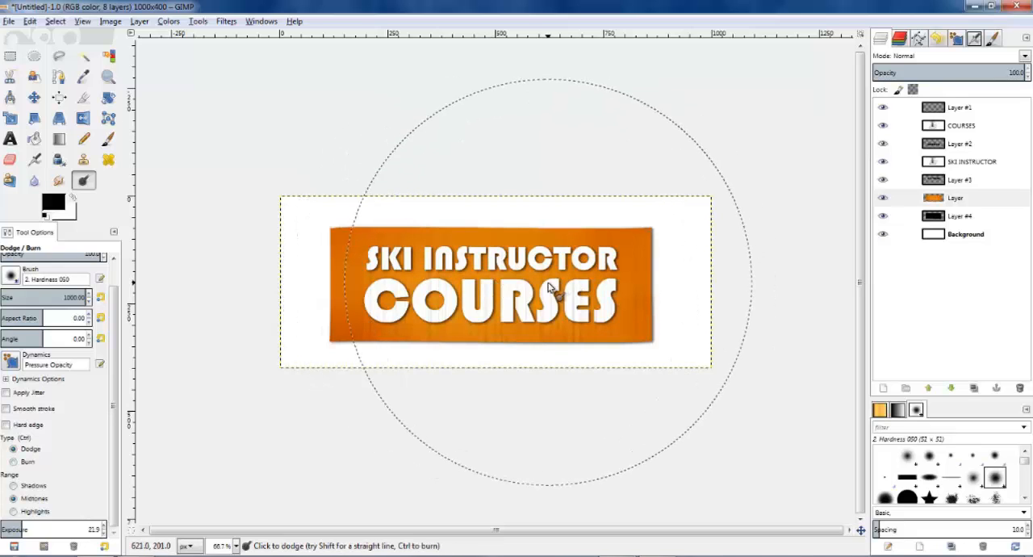
scroll(449, 75, "down", 1)
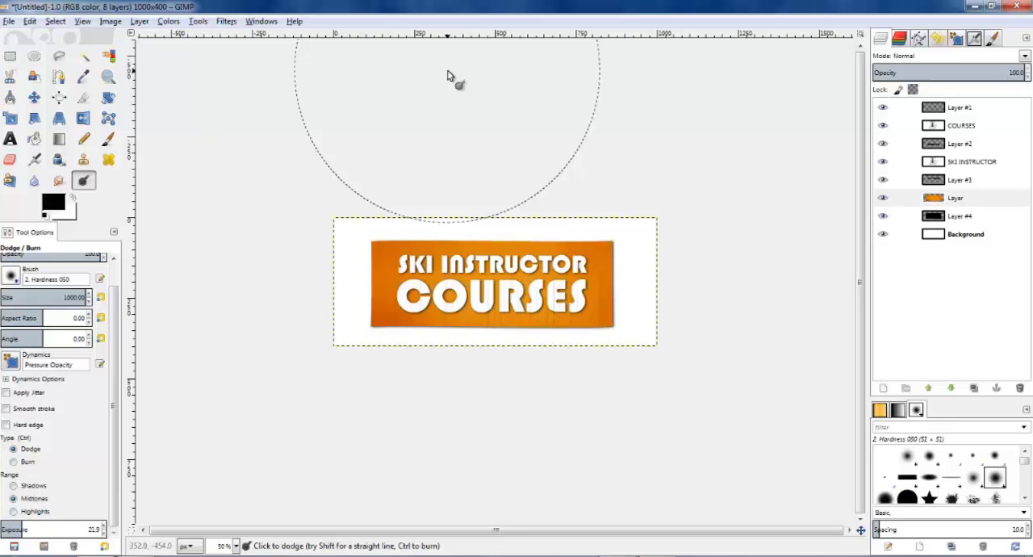
scroll(418, 157, "up", 1)
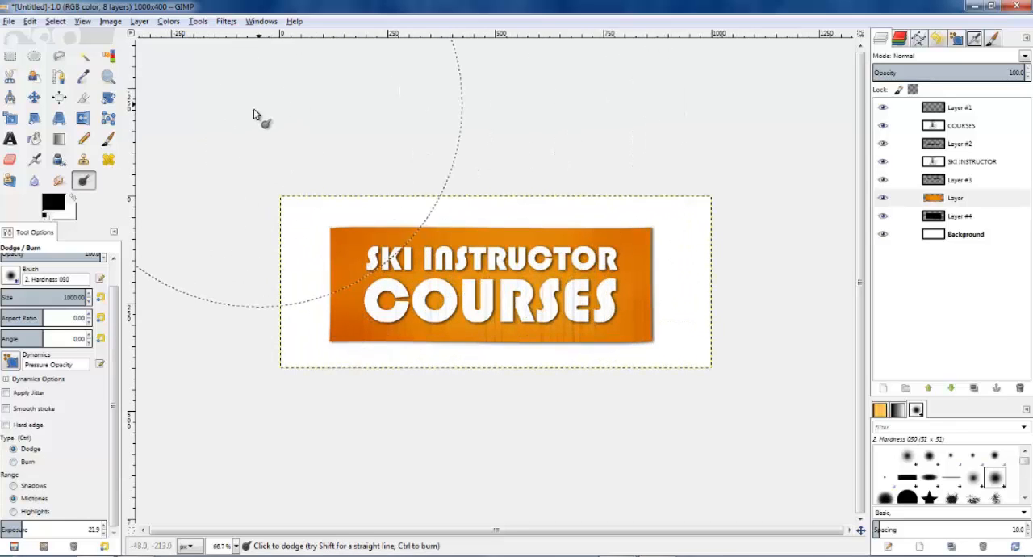
Step: Import the desktop images screw1.jpg and screw2.jpg into the banner as new layers
left_click(982, 8)
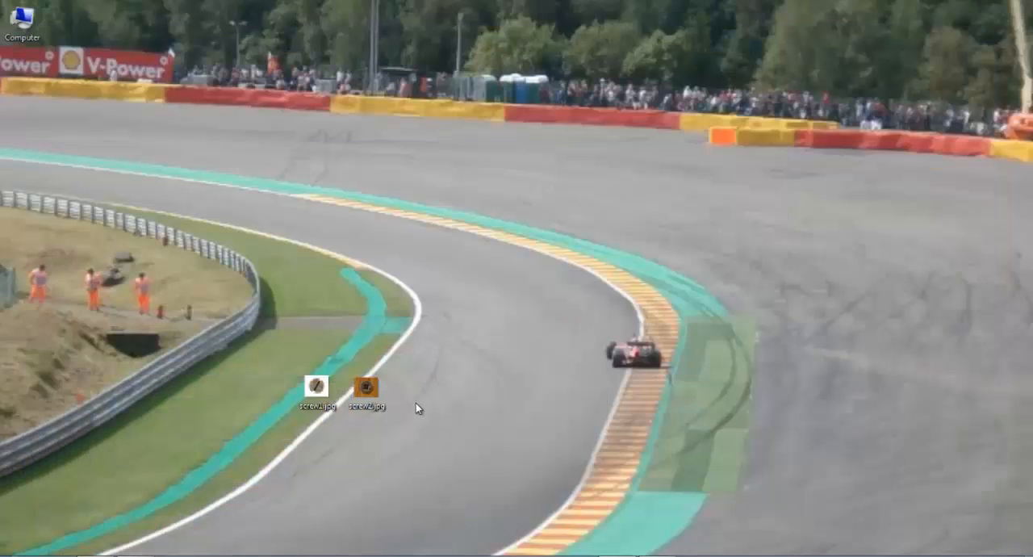
left_click_drag(293, 359, 375, 413)
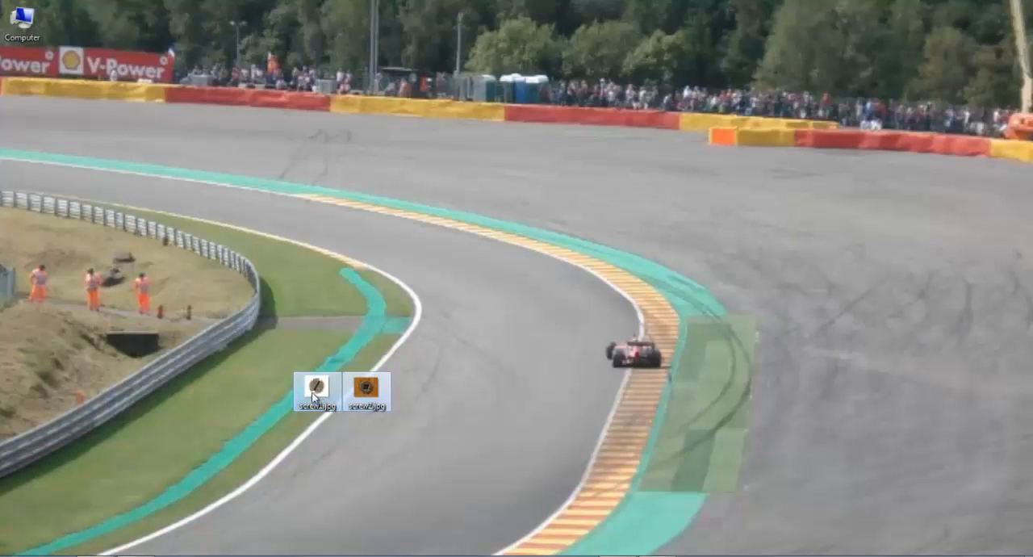
left_click_drag(312, 394, 840, 312)
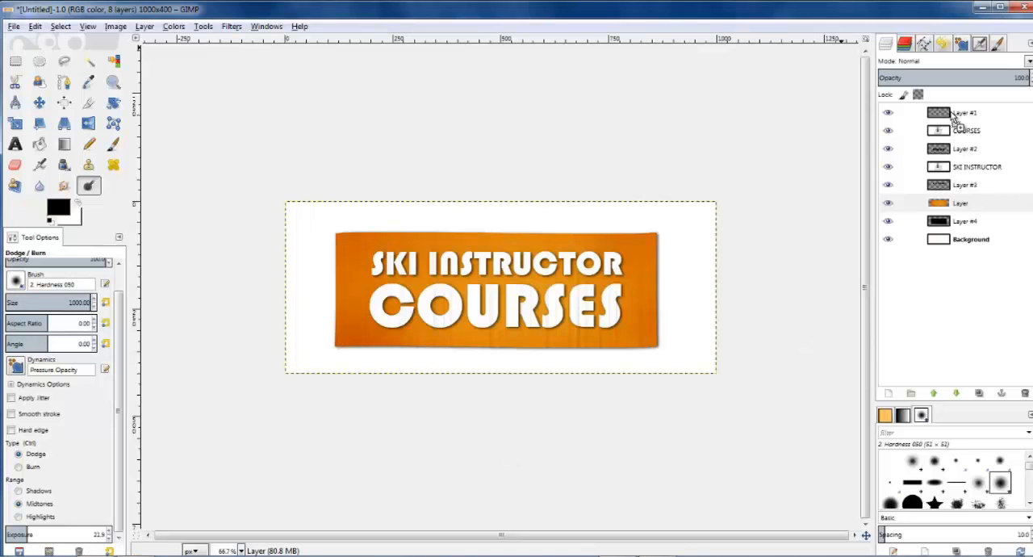
mouse_move(954, 119)
left_mouse_down()
mouse_move(952, 129)
mouse_move(938, 114)
left_mouse_up()
Step: Lower Layer #1 two positions so it sits beneath both screw image layers and directly above COURSES
left_click(146, 27)
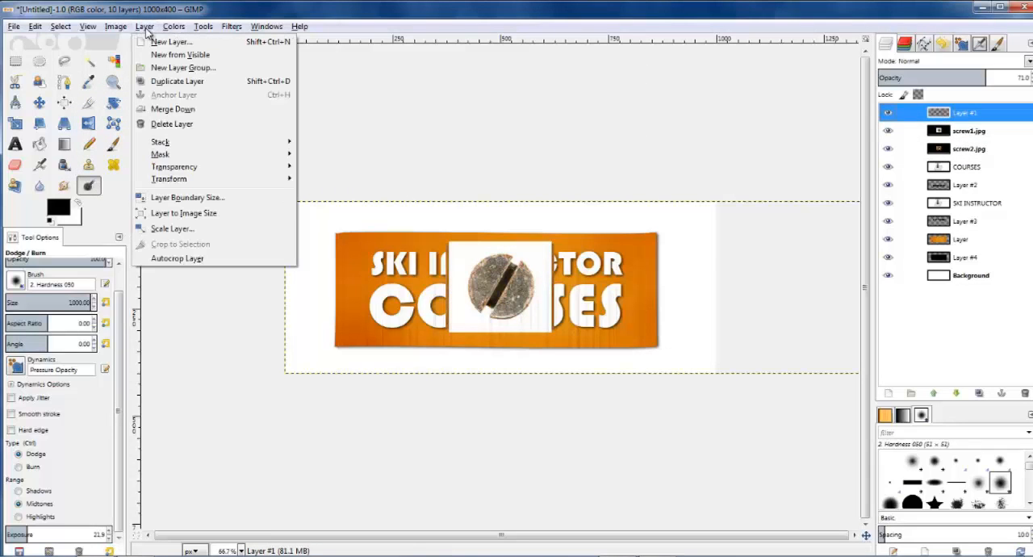
mouse_move(234, 142)
left_click(334, 211)
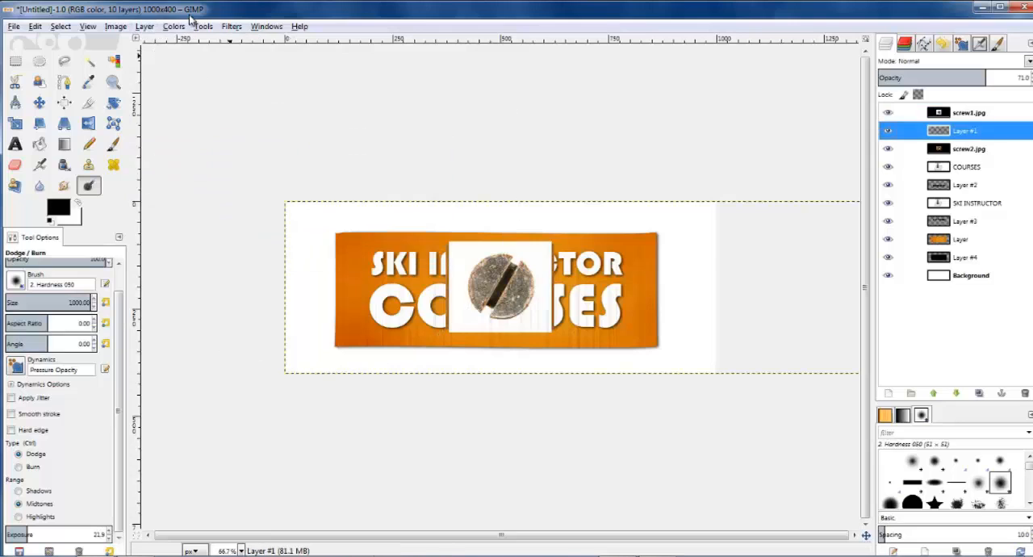
left_click(144, 26)
mouse_move(185, 140)
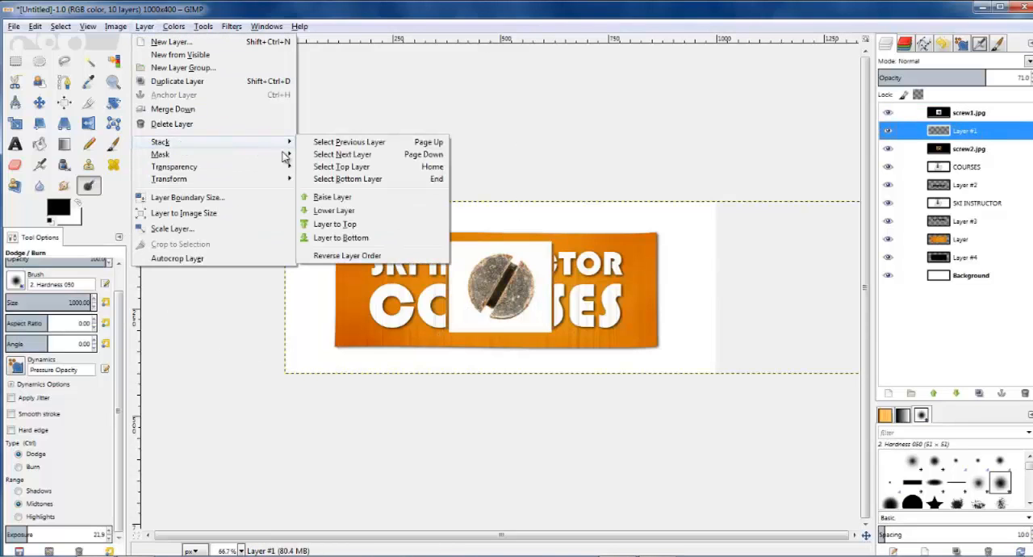
left_click(334, 210)
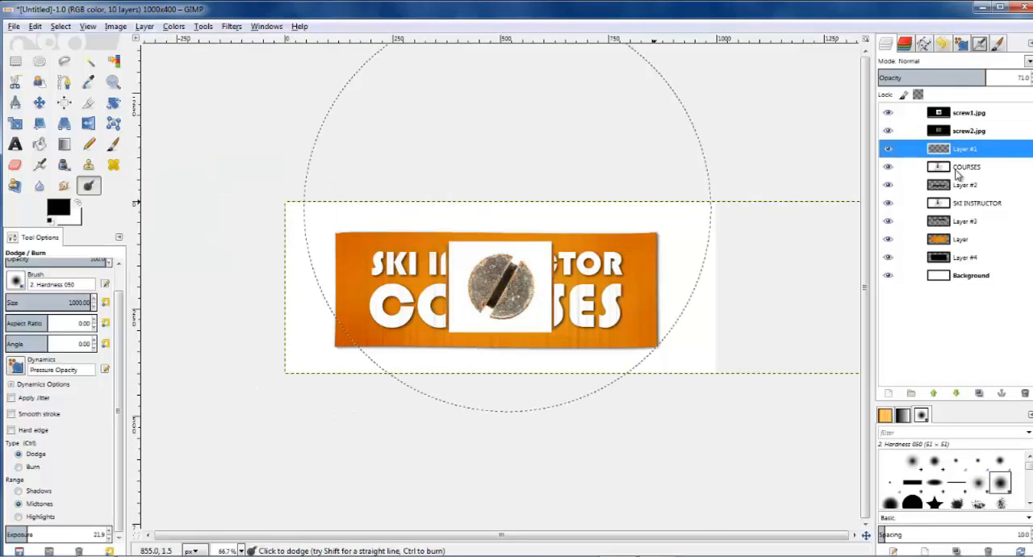
Step: Separate the overlapping screw images by moving screw1.jpg to the board's right side and screw2.jpg to its left side
left_click(961, 113)
left_click(39, 102)
left_click_drag(468, 281, 575, 284)
left_click(967, 130)
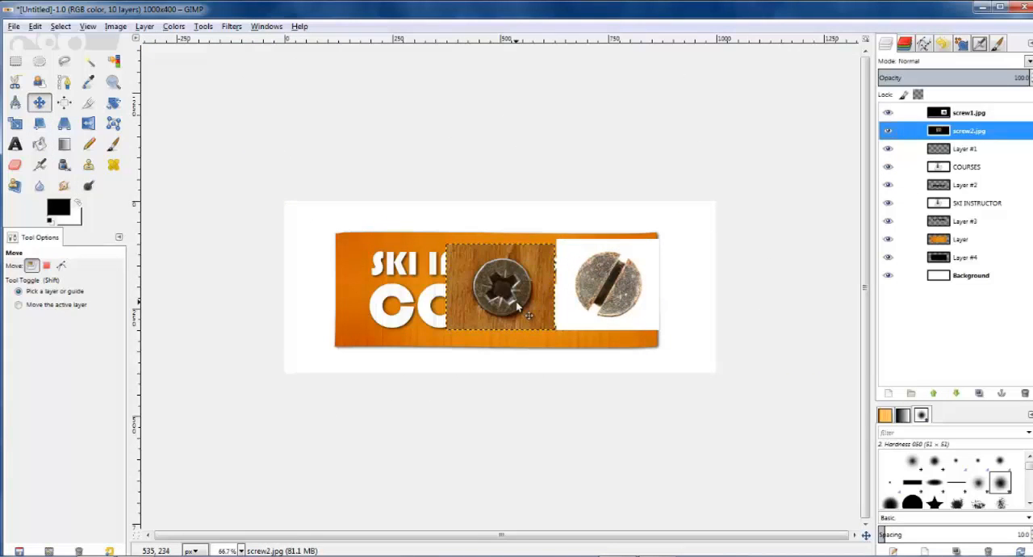
left_click_drag(523, 307, 349, 319)
Step: Add an alpha channel to both the screw2.jpg and screw1.jpg layers
scroll(380, 262, "up", 2)
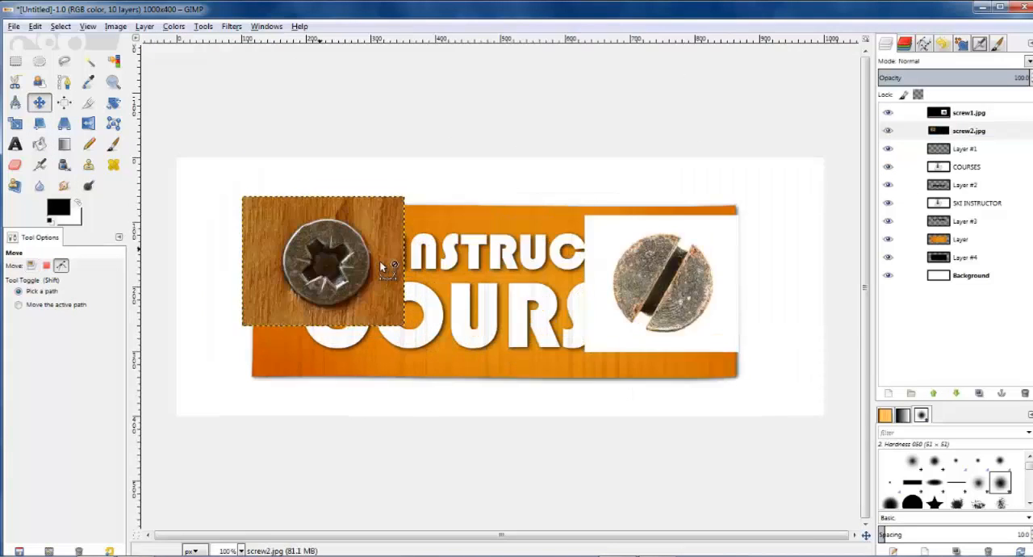
left_click(40, 61)
scroll(242, 180, "up", 1)
right_click(965, 131)
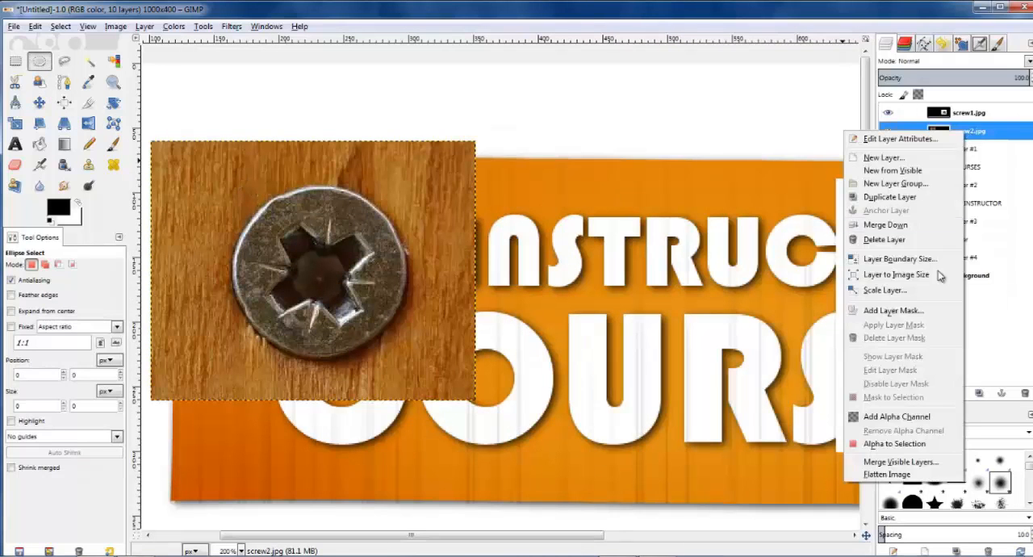
left_click(897, 416)
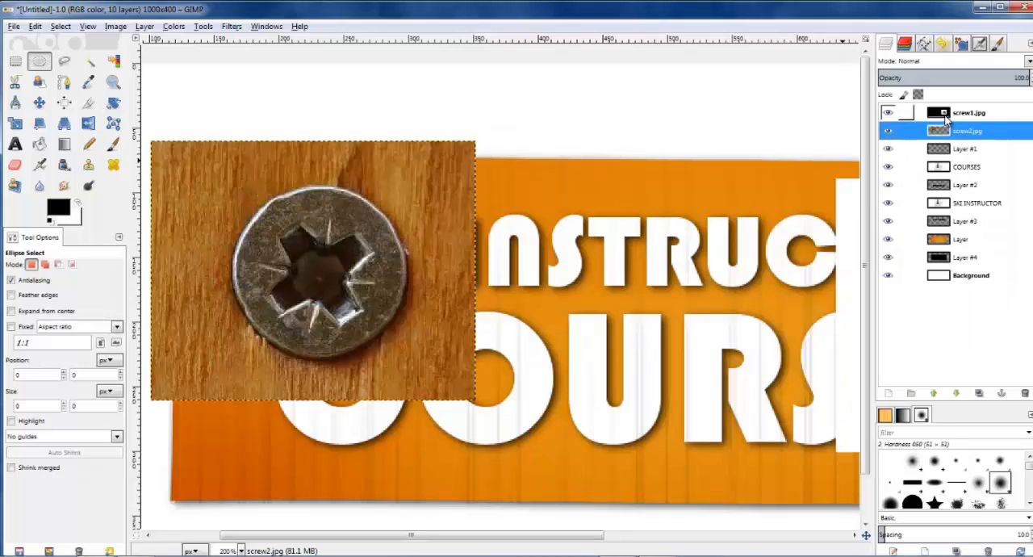
right_click(944, 118)
left_click(913, 407)
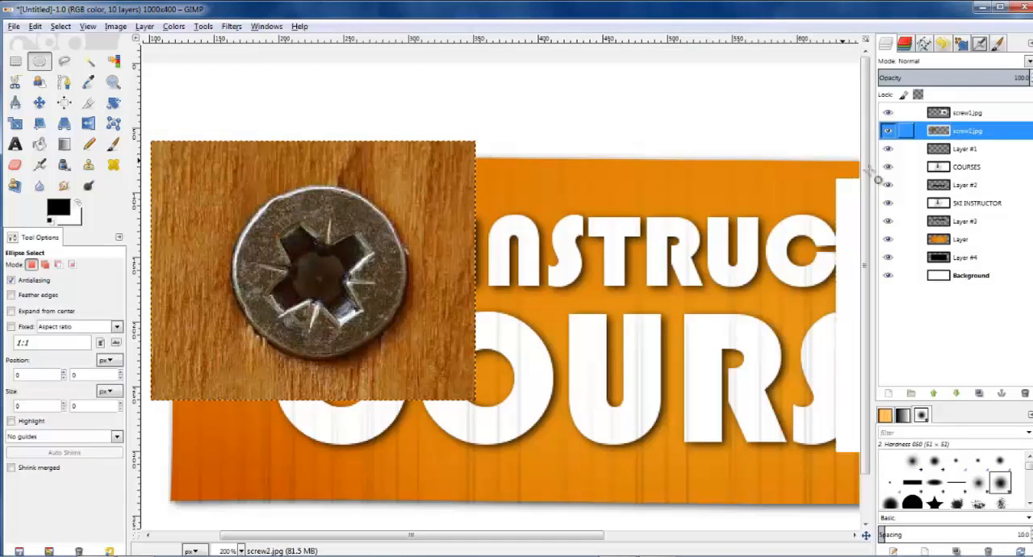
Step: Make an elliptical selection of about 136 x 133 px fitted tightly around the screw head on the screw2.jpg layer
left_click_drag(225, 169, 263, 250)
left_click_drag(332, 305, 412, 357)
left_click_drag(316, 177, 316, 193)
left_click_drag(418, 262, 407, 263)
left_click_drag(233, 284, 239, 282)
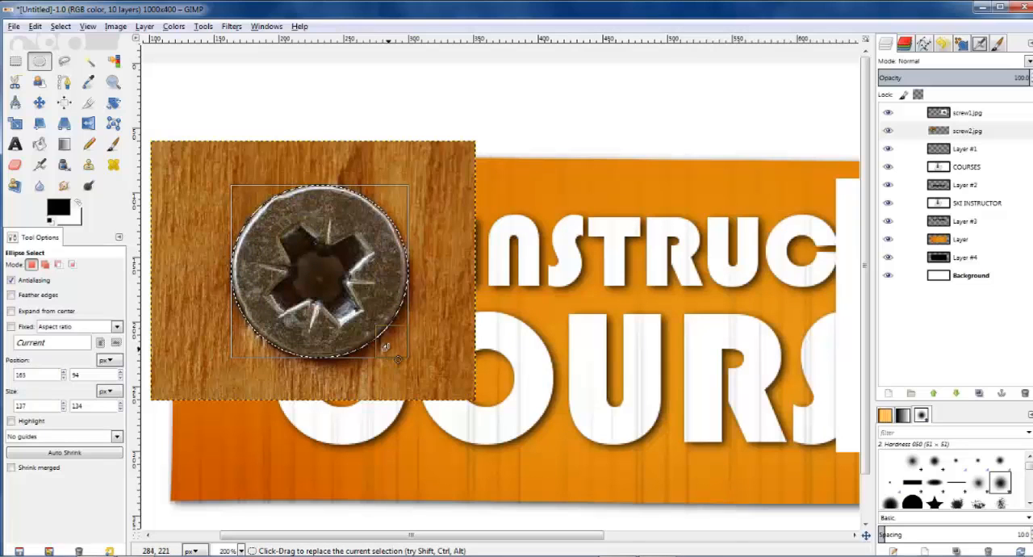
left_click_drag(397, 359, 394, 356)
left_click(321, 333)
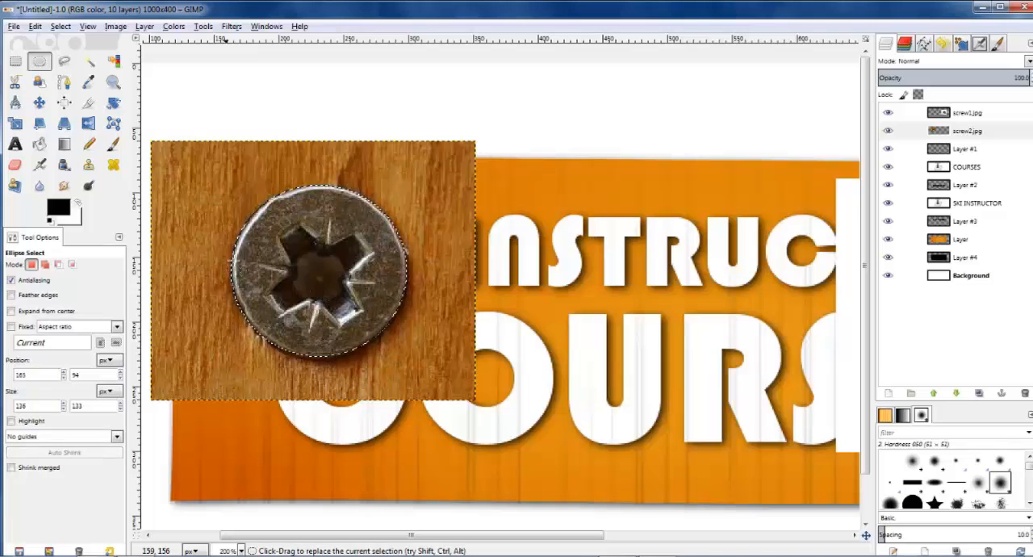
Step: Invert the selection and delete the wood background surrounding the screw head in the screw2.jpg layer
left_click(60, 26)
left_click(79, 72)
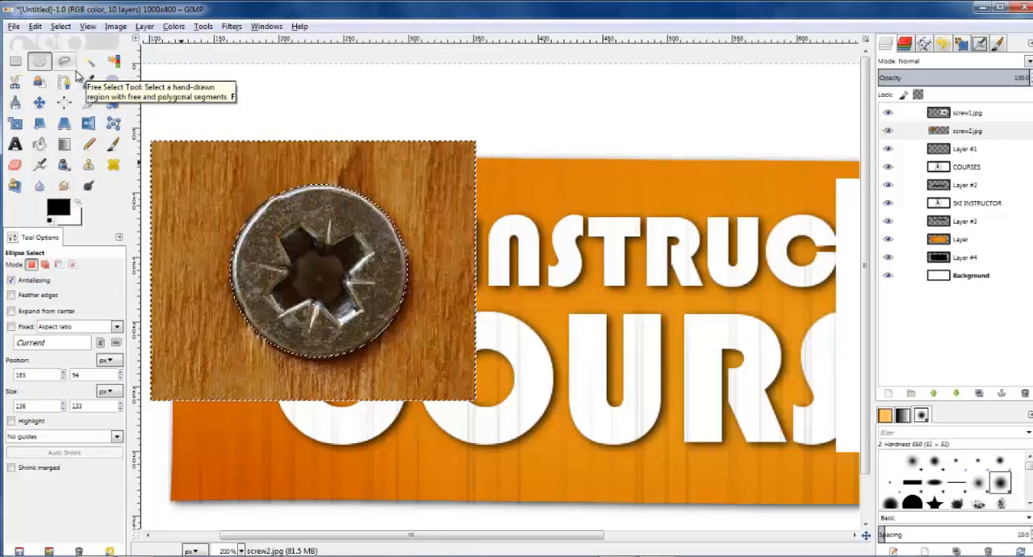
key("Delete")
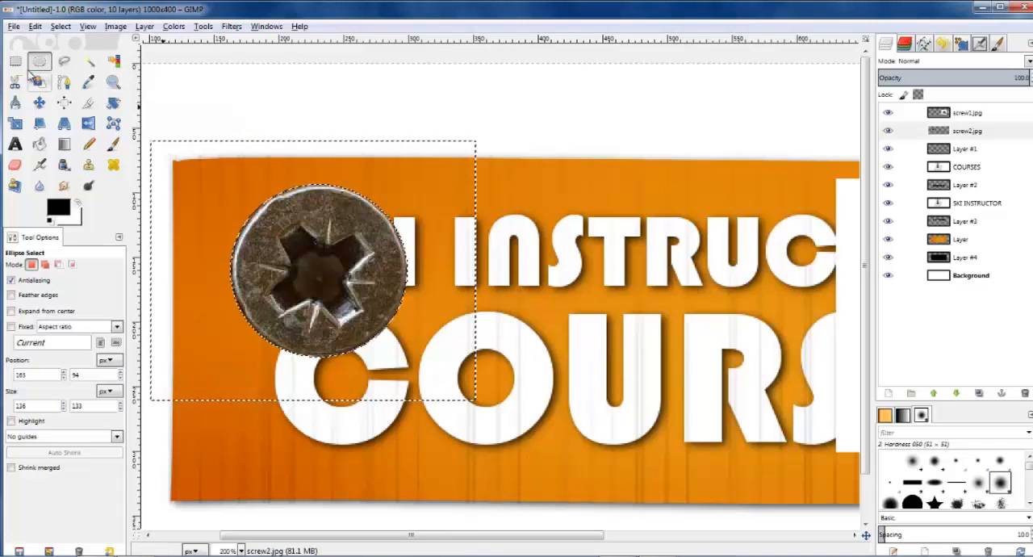
Step: Autocrop the screw2.jpg layer to the boundaries of the cut-out screw head
key("r")
left_click(247, 94)
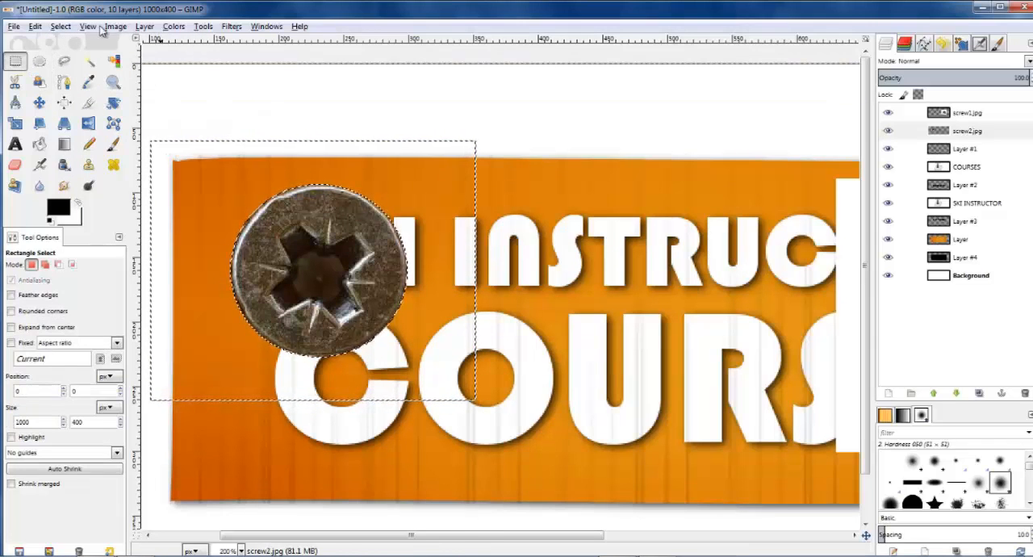
left_click(150, 28)
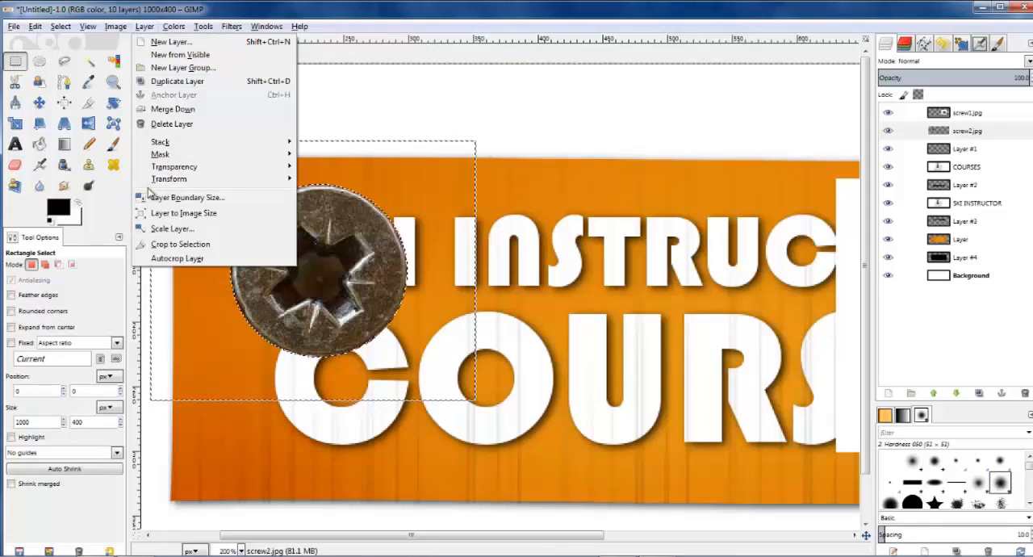
left_click(181, 258)
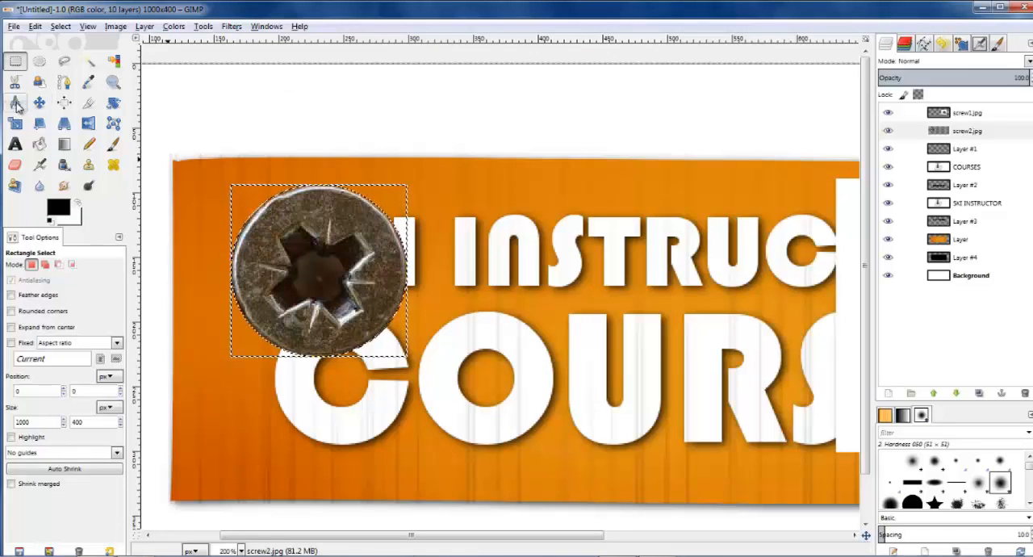
key("shift+s")
left_click(238, 201)
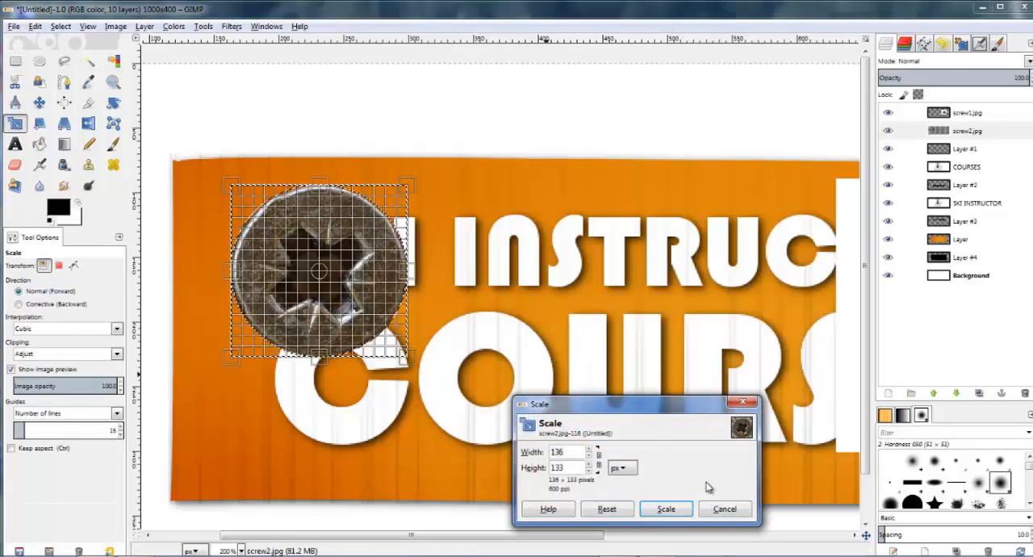
left_click(598, 459)
left_click_drag(240, 202, 333, 282)
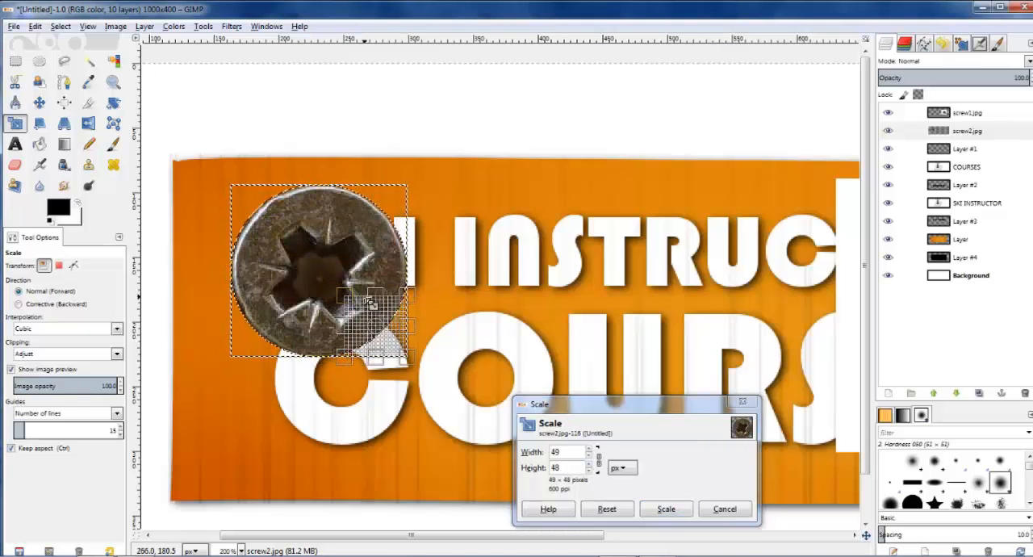
key("Return")
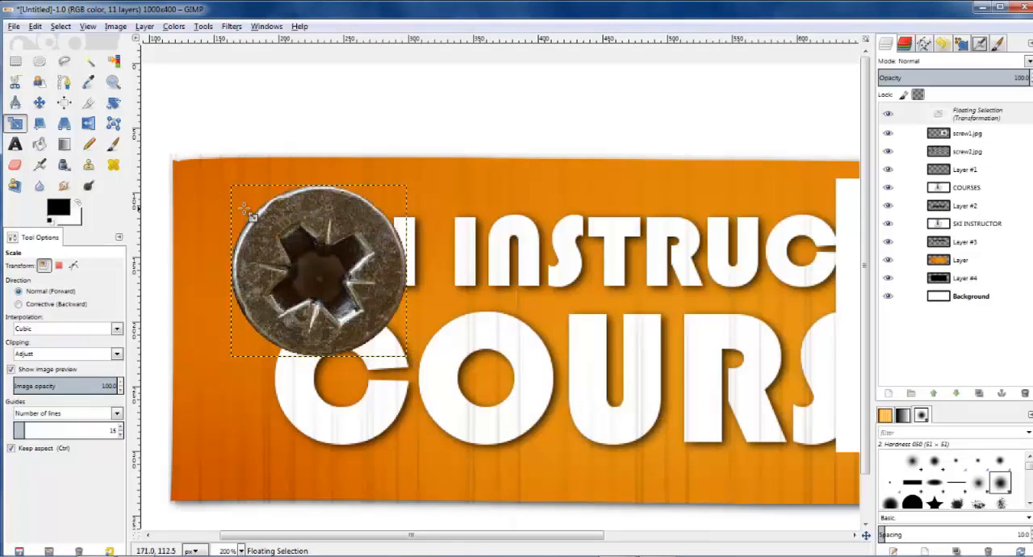
left_click(268, 228)
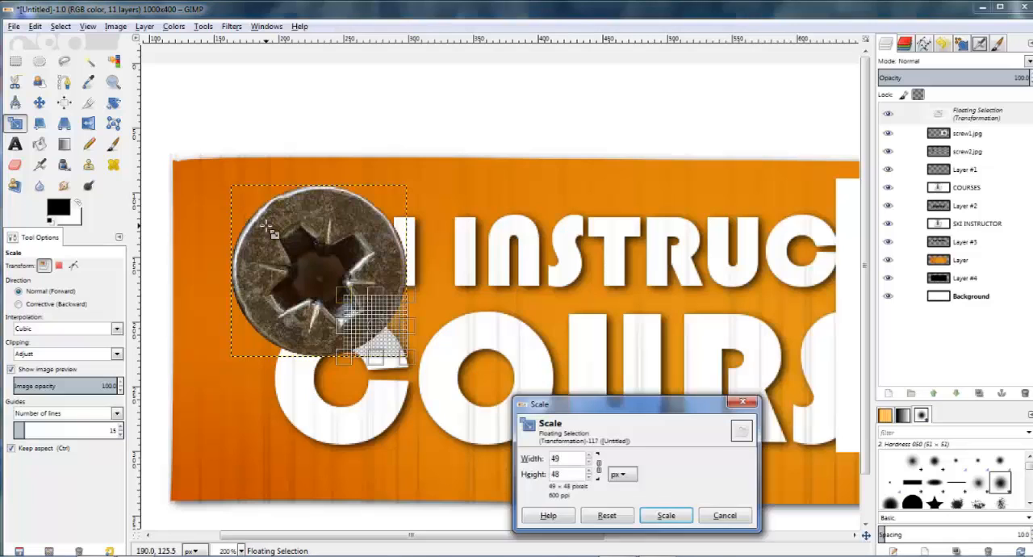
left_click(723, 516)
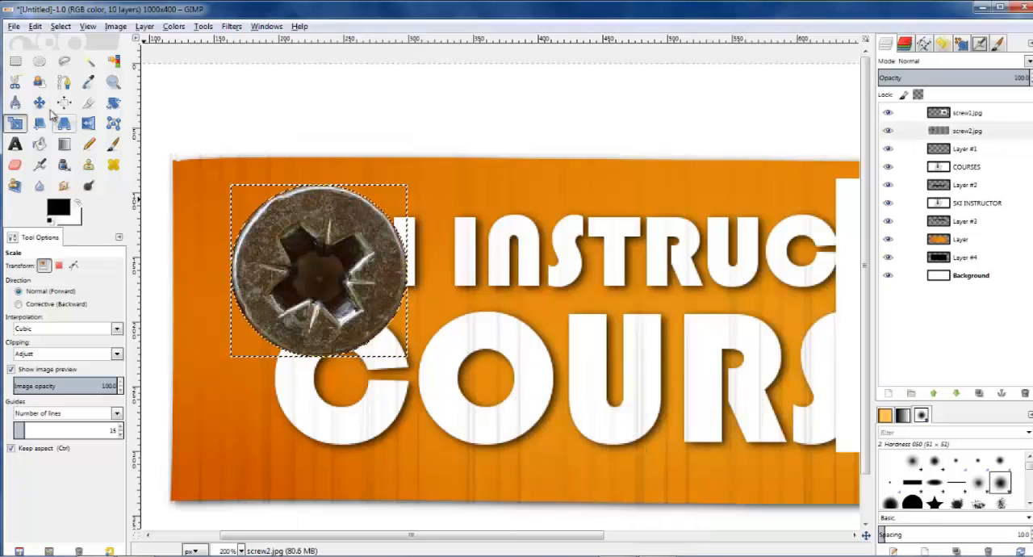
Step: Clear the selection and scale the screw2.jpg layer proportionally down to about a quarter of its size
left_click(59, 27)
left_click(71, 55)
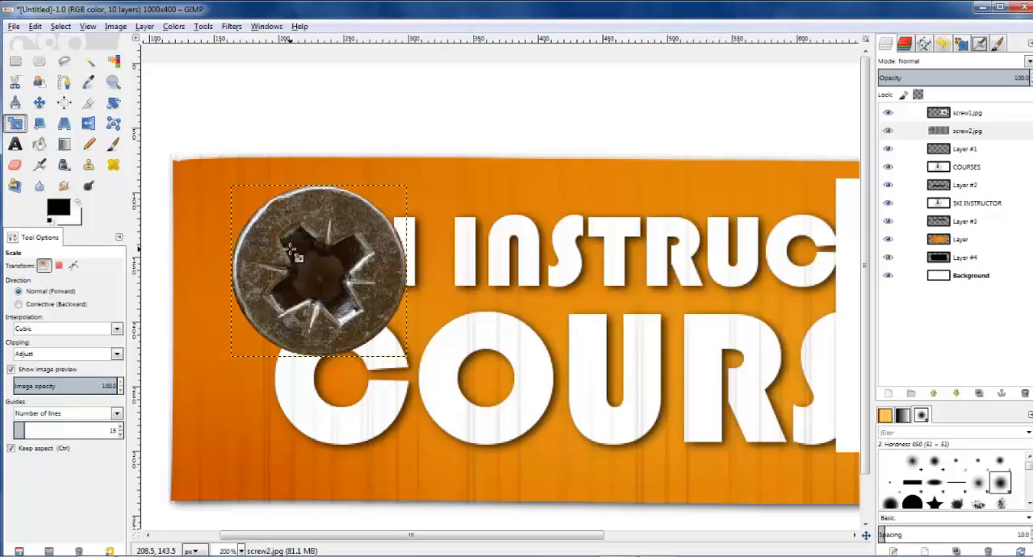
left_click(316, 272)
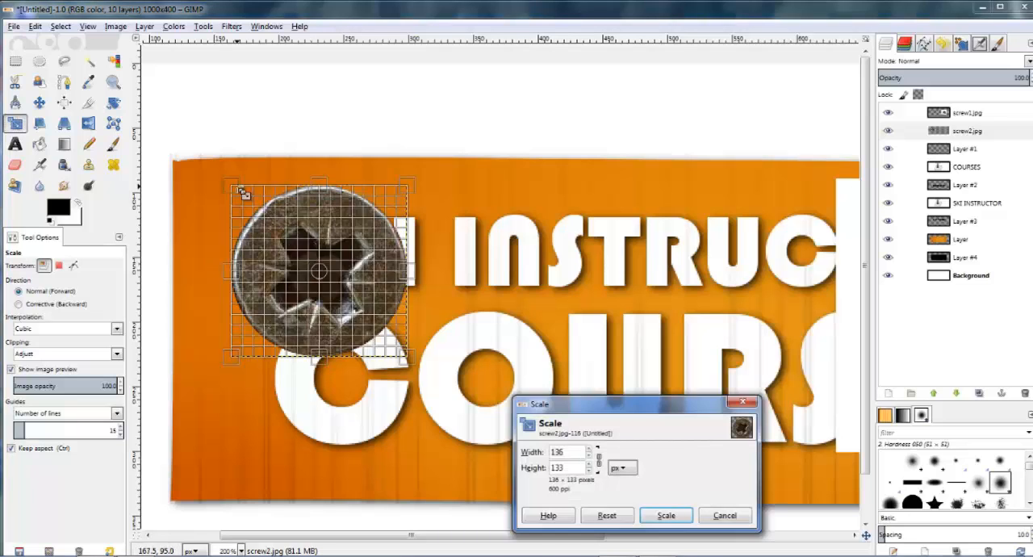
left_click_drag(242, 192, 383, 319)
key("Return")
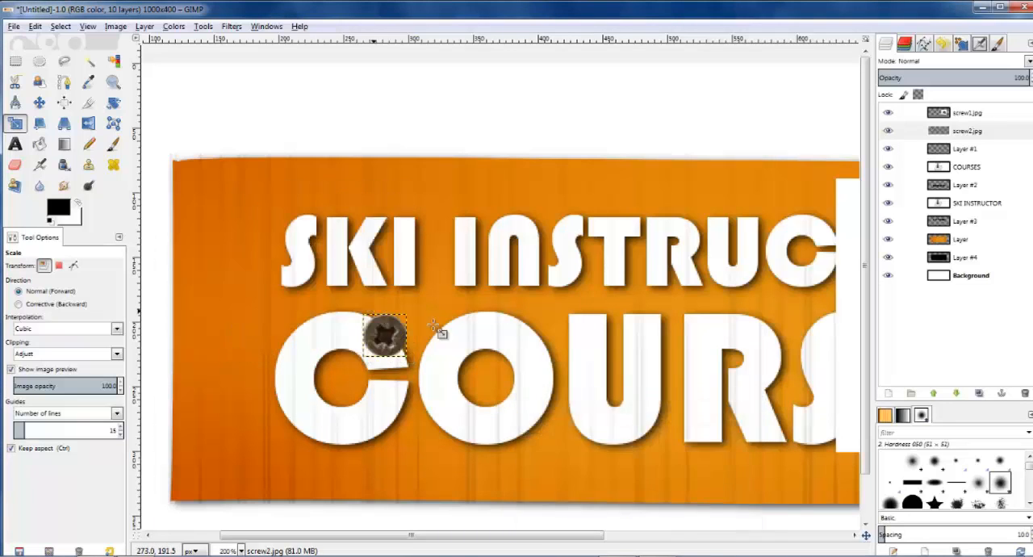
Step: Move the small screw2.jpg screw into the upper-left corner of the orange board
left_click(39, 102)
left_click_drag(390, 342, 223, 197)
key("minus")
key("minus")
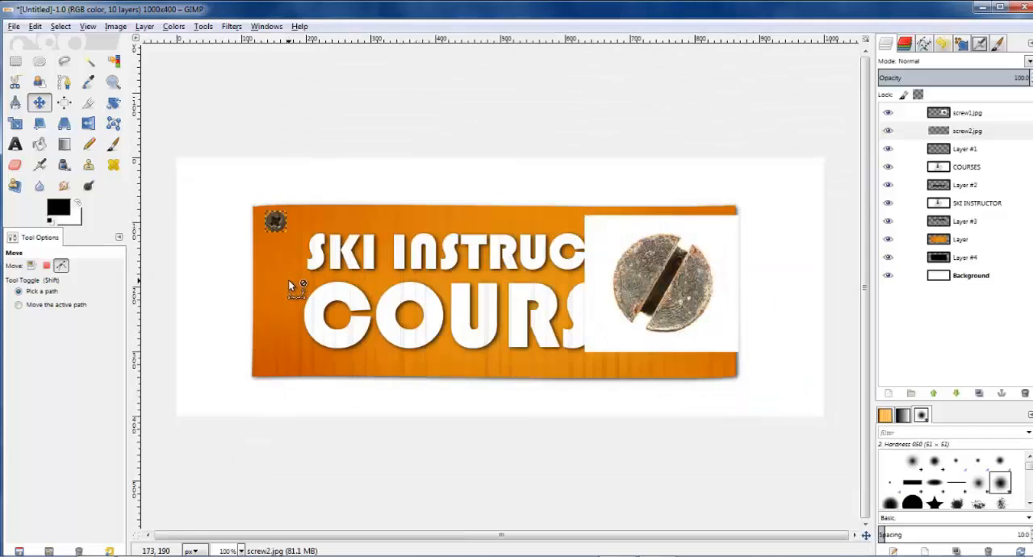
Step: On the screw1.jpg layer, make an elliptical selection of about 154 x 153 px fitted around the slotted screw head
key("plus")
key("plus")
left_click(967, 114)
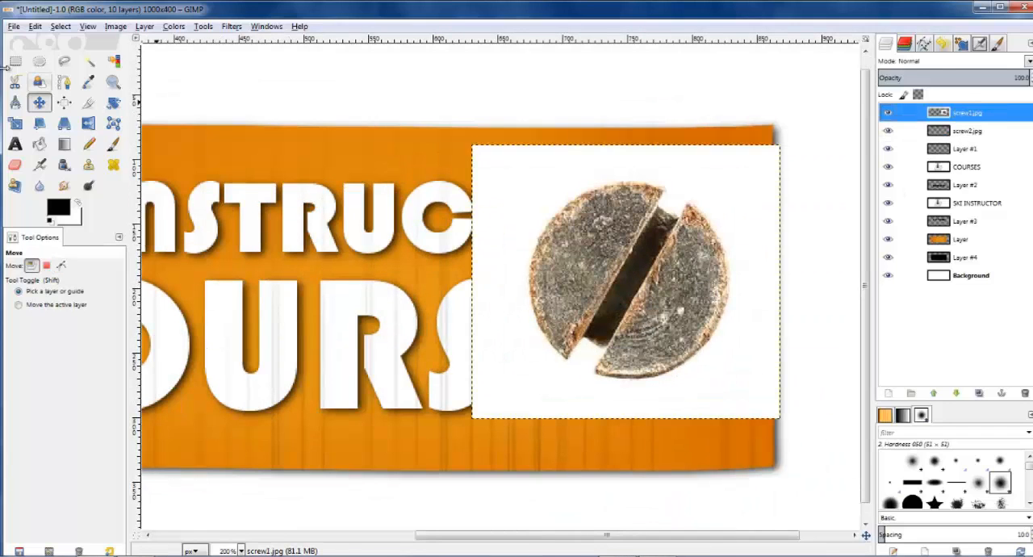
left_click(40, 60)
left_click_drag(514, 170, 731, 382)
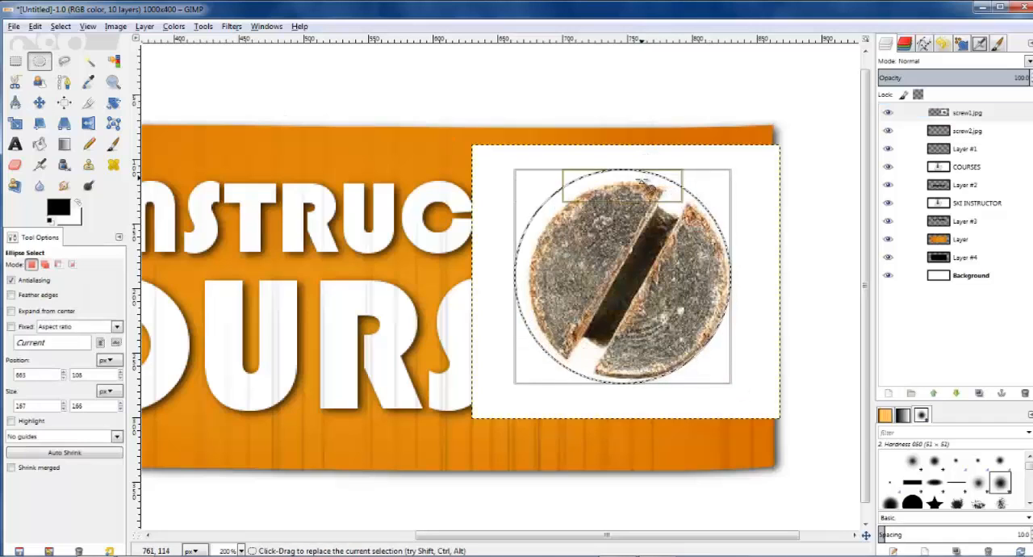
left_click_drag(638, 179, 629, 190)
left_click_drag(536, 277, 556, 281)
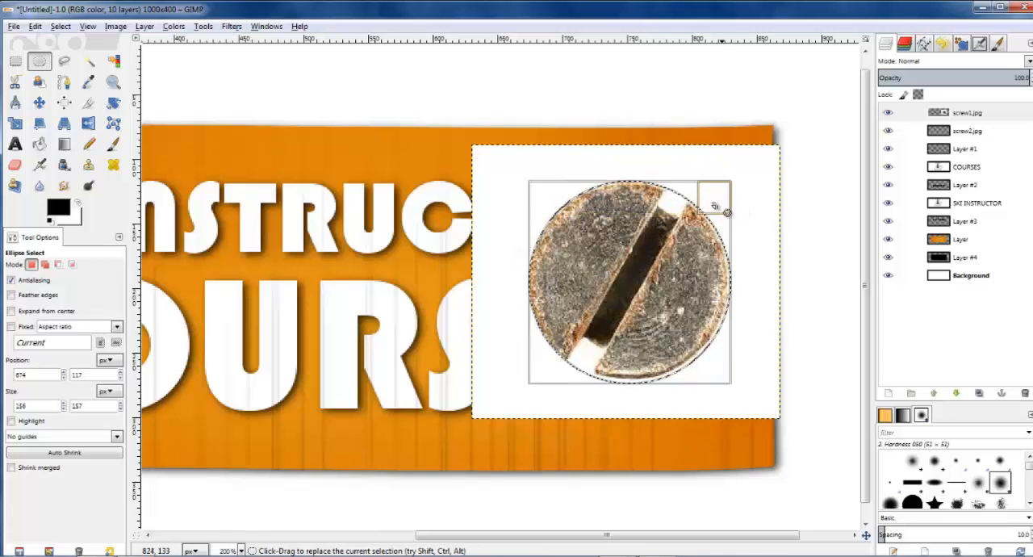
left_click_drag(716, 204, 713, 205)
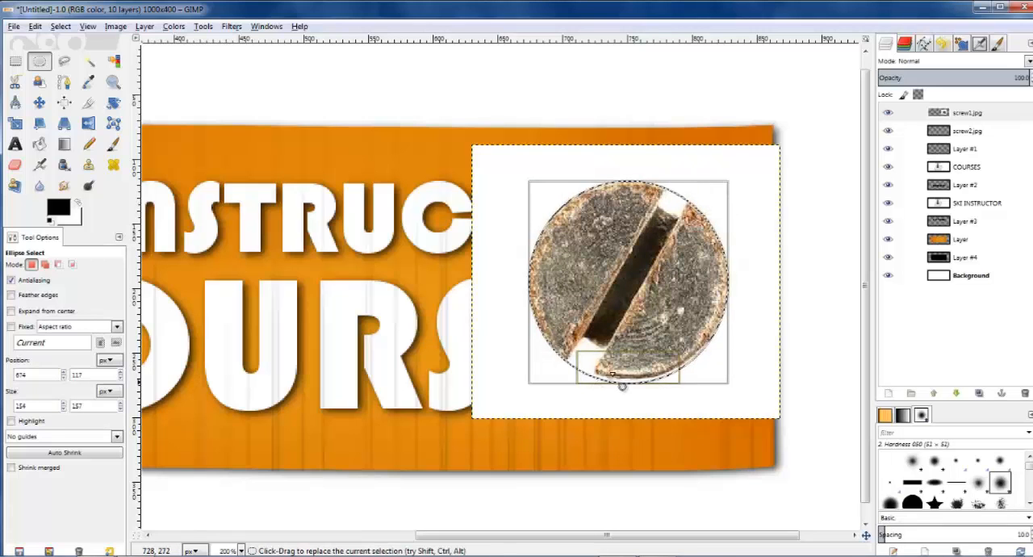
left_click_drag(626, 383, 627, 380)
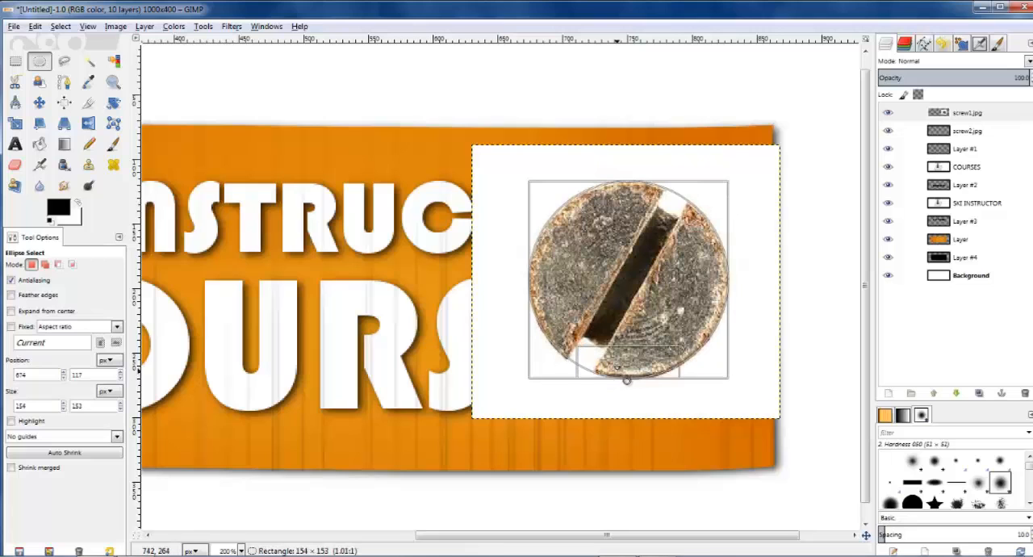
key("Return")
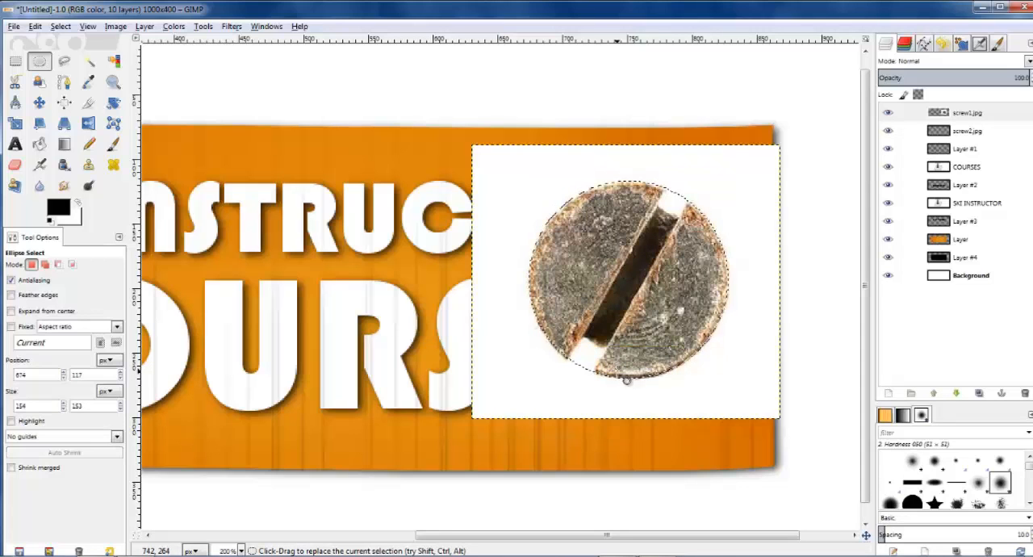
Step: Invert the elliptical selection and delete the white background around the slotted screw head on the screw1.jpg layer
left_click(68, 27)
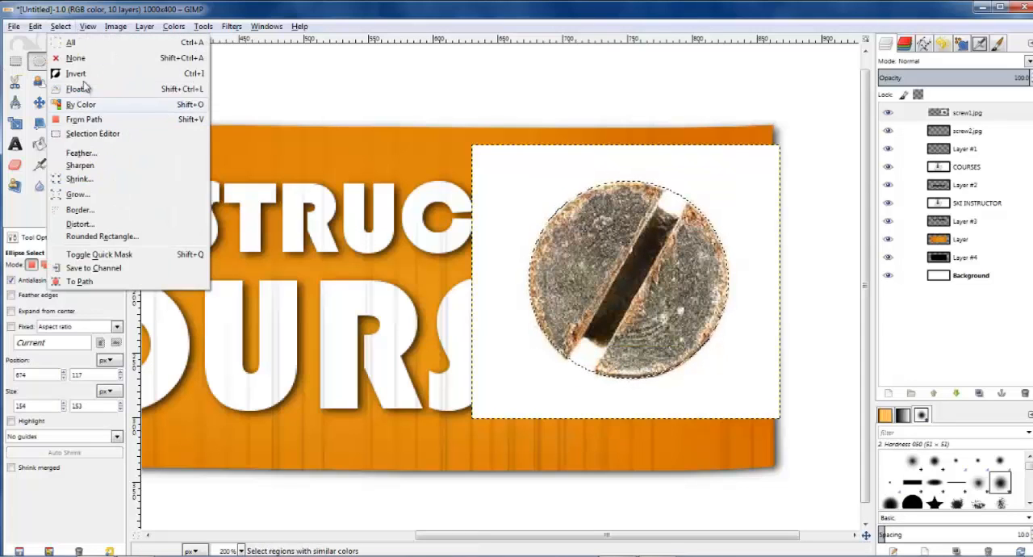
left_click(97, 74)
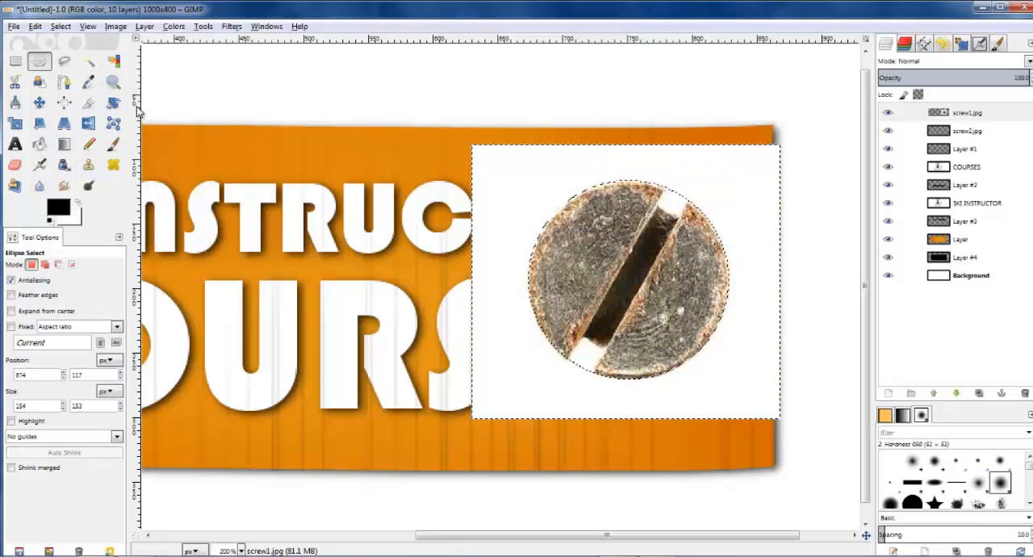
key("Delete")
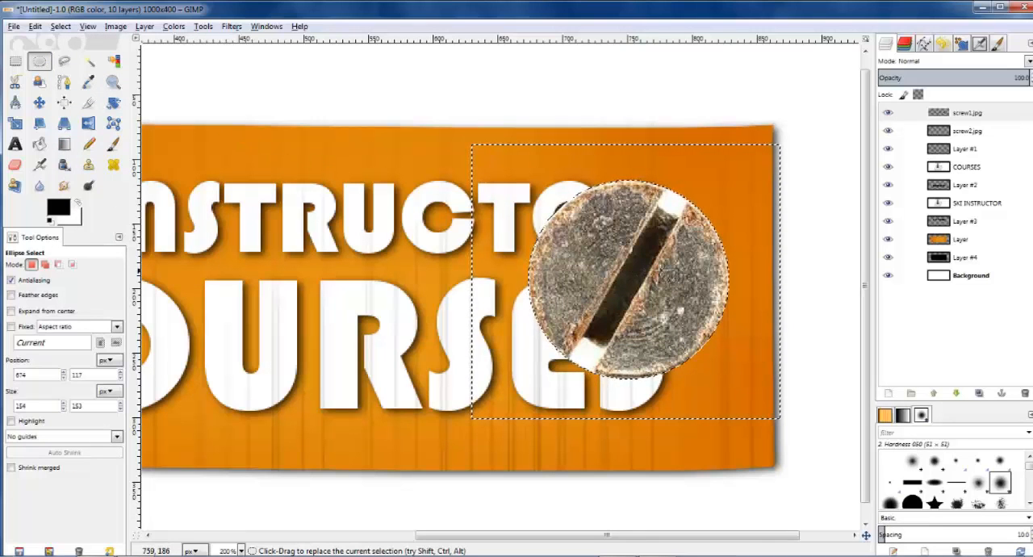
Step: Clear the selection and erase part of the white area at the upper end of the screw slot with a size 6 Eraser
scroll(657, 217, "up", 1)
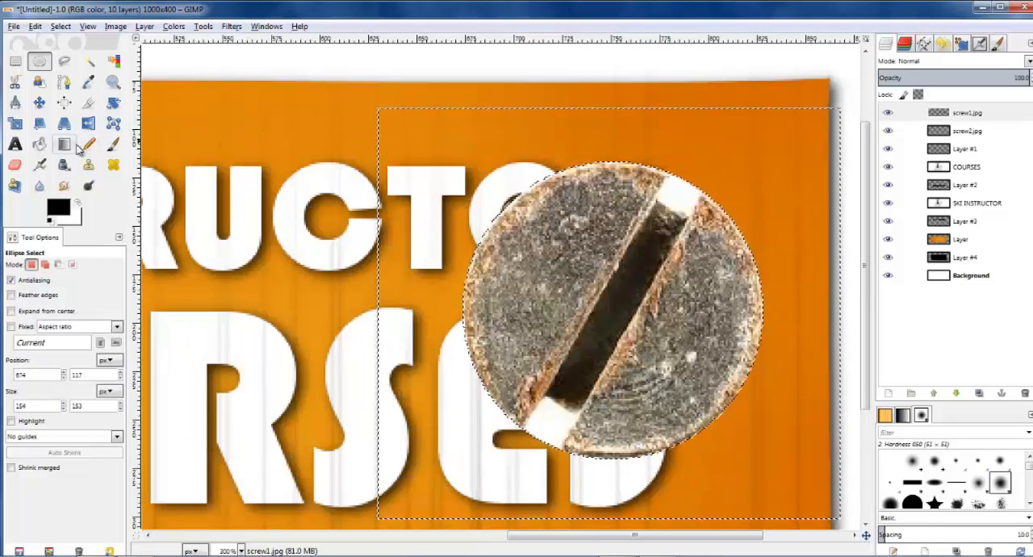
left_click(15, 164)
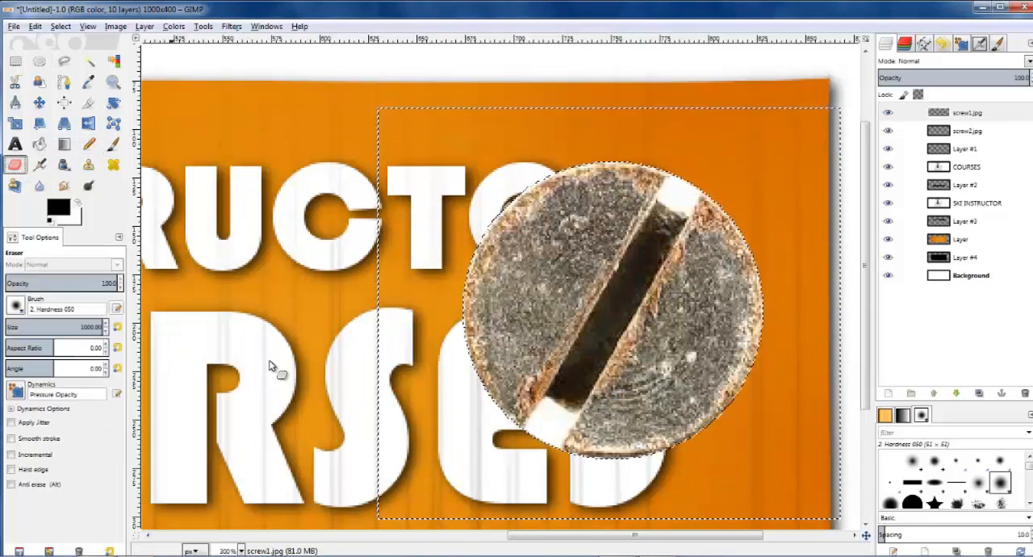
double_click(95, 328)
type("2")
key("Return")
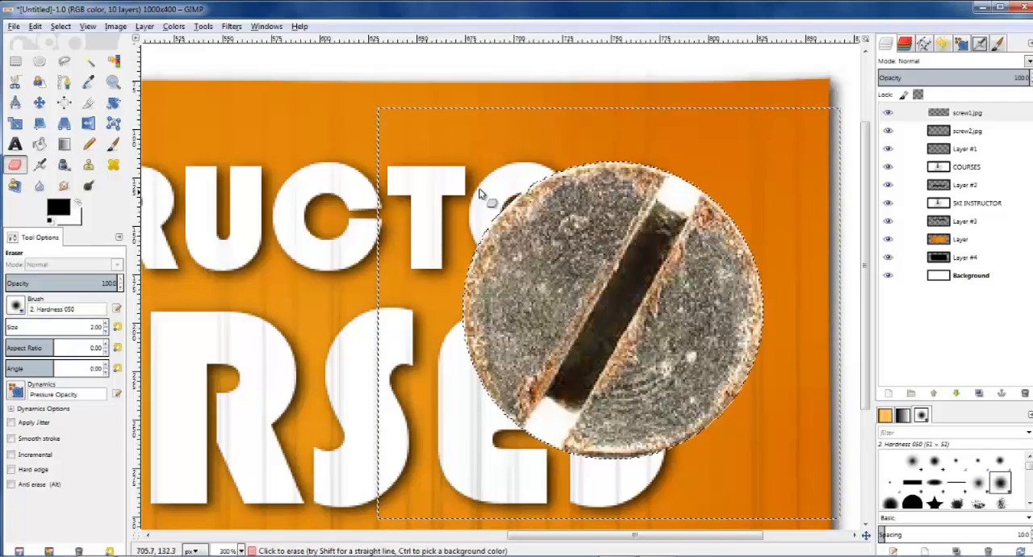
left_click(68, 28)
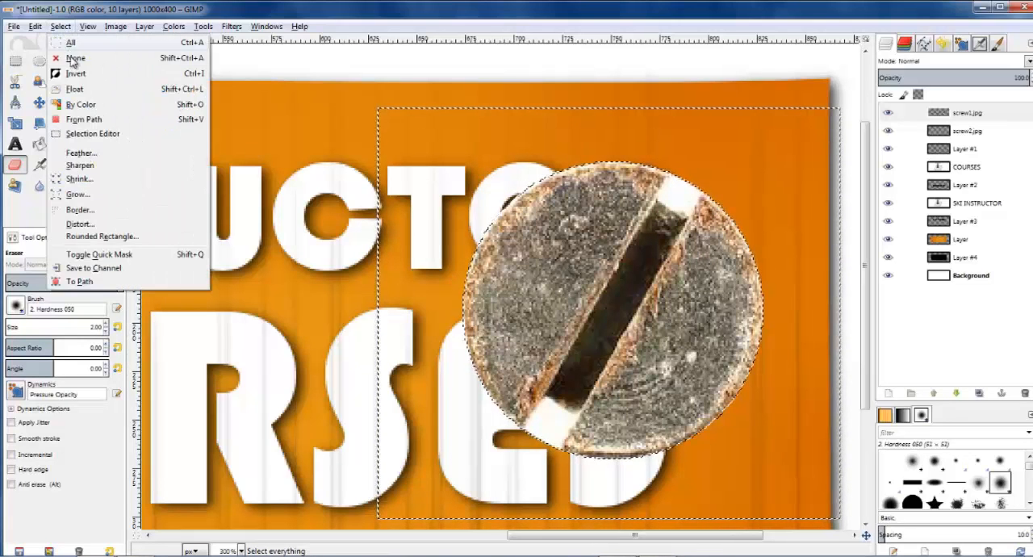
left_click(72, 58)
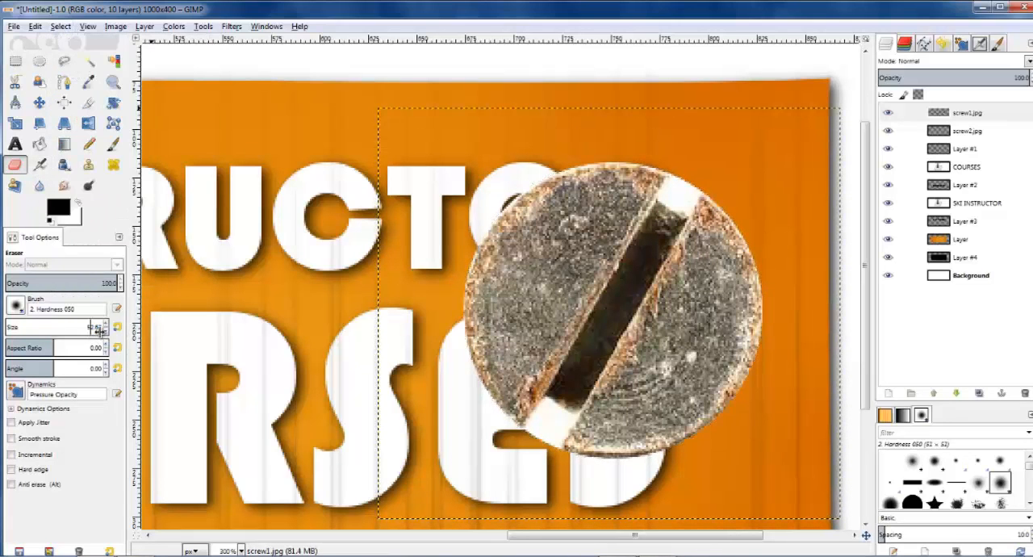
type("6")
key("Return")
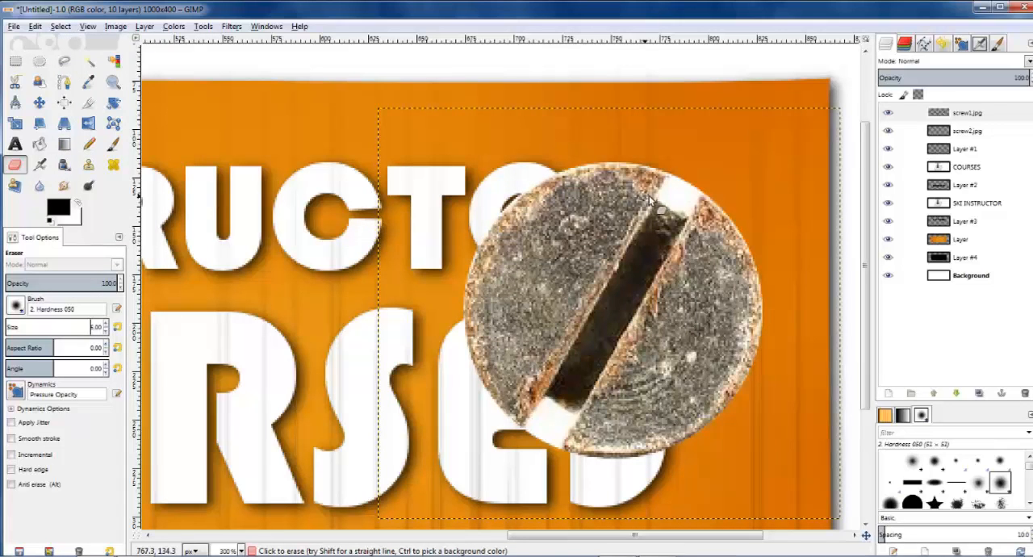
scroll(689, 188, "up", 1)
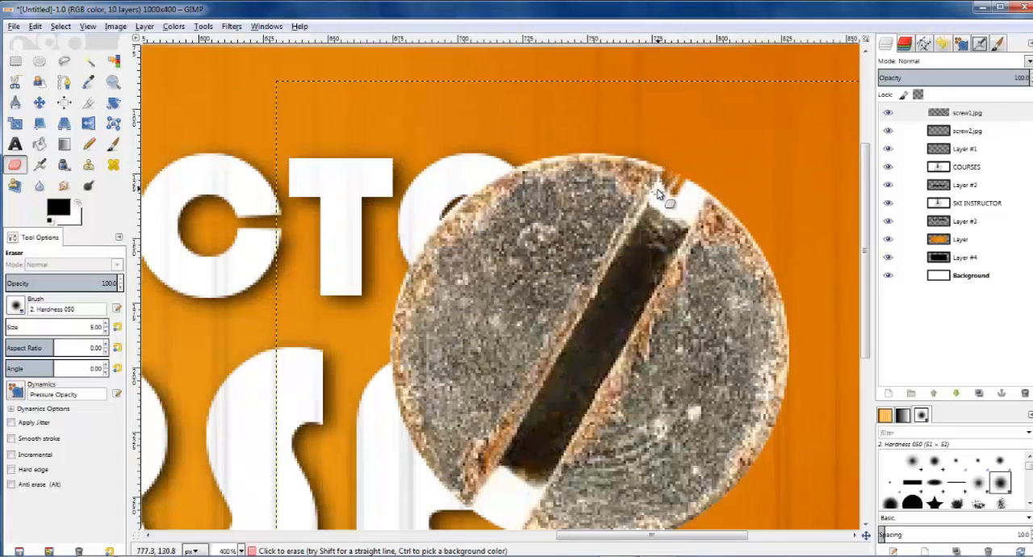
left_click_drag(657, 194, 661, 188)
Step: Move the slotted screw head to the right until it overlaps the right edge of the orange board
left_click(38, 102)
left_click_drag(641, 317, 704, 264)
left_click_drag(652, 300, 774, 307)
left_click_drag(667, 537, 750, 495)
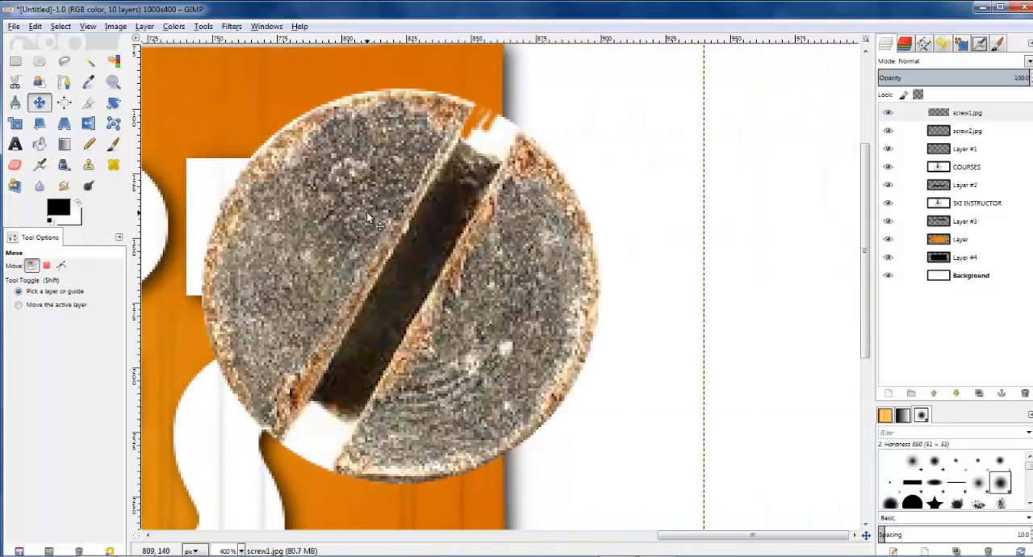
left_click_drag(368, 214, 342, 142)
Step: Erase the remaining white area at the upper end of the screw slot
left_click(14, 165)
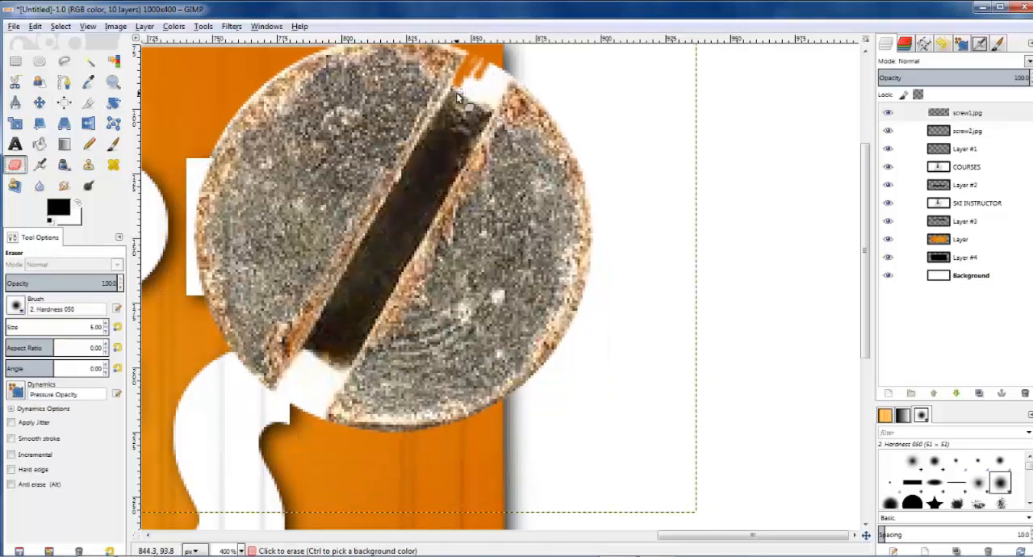
mouse_move(458, 89)
left_mouse_down()
mouse_move(497, 113)
mouse_move(516, 81)
mouse_move(498, 103)
mouse_move(508, 85)
mouse_move(494, 89)
mouse_move(481, 63)
left_mouse_up()
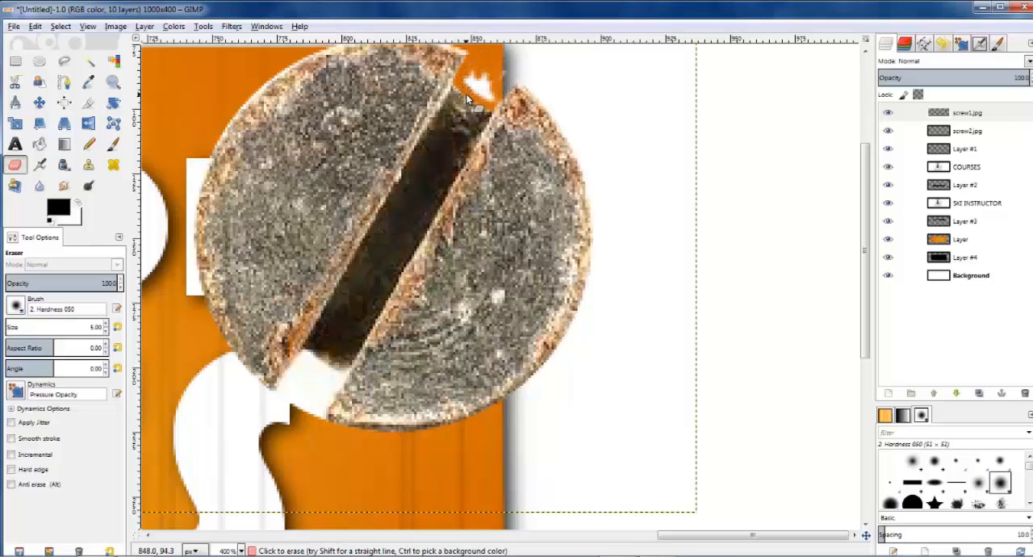
left_click_drag(466, 98, 479, 91)
mouse_move(319, 355)
left_mouse_down()
mouse_move(308, 355)
mouse_move(338, 379)
mouse_move(292, 371)
left_mouse_up()
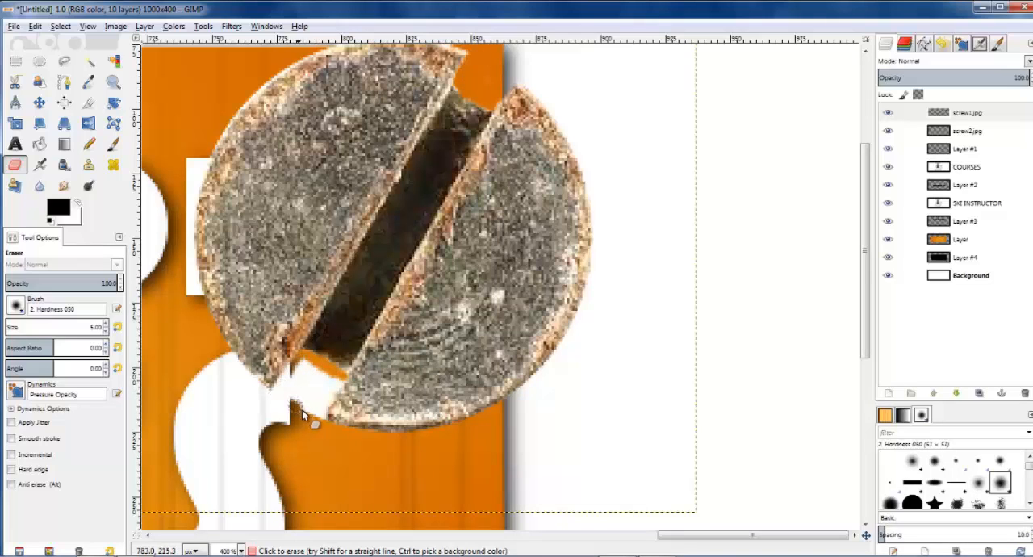
mouse_move(323, 413)
left_mouse_down()
mouse_move(345, 382)
mouse_move(315, 415)
left_mouse_up()
key("ctrl+z")
key("ctrl+z")
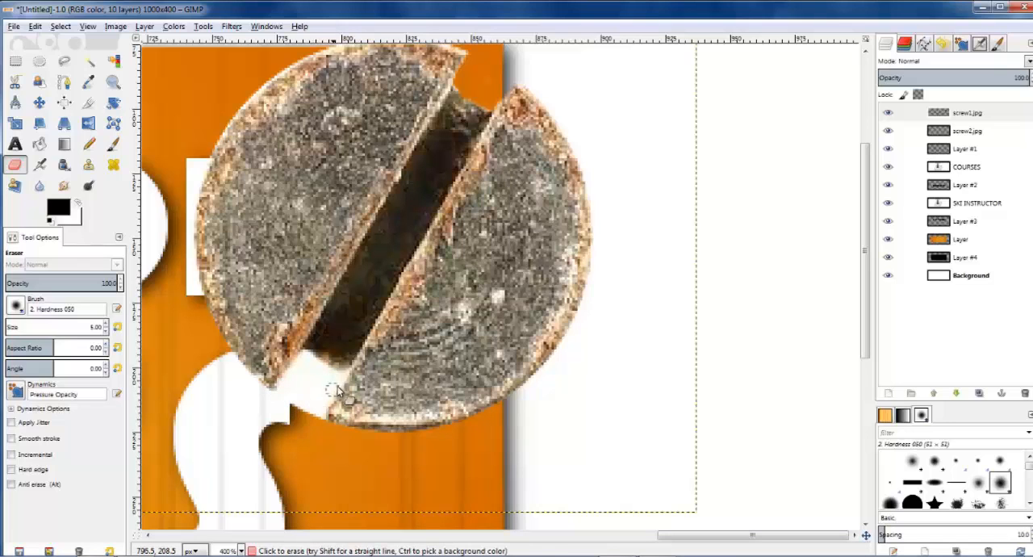
Step: Erase the white along the screw edges at the slot's lower end and shift the screw right, clear of the lettering beneath that opening
mouse_move(345, 374)
left_mouse_down()
mouse_move(307, 355)
mouse_move(274, 395)
mouse_move(345, 376)
mouse_move(321, 418)
left_mouse_up()
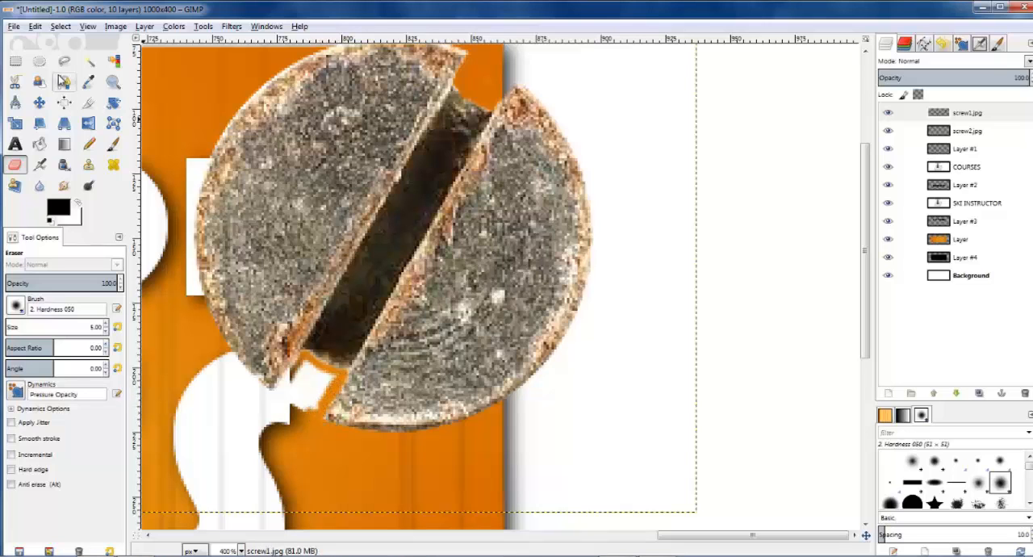
left_click(39, 103)
left_click_drag(348, 199, 389, 214)
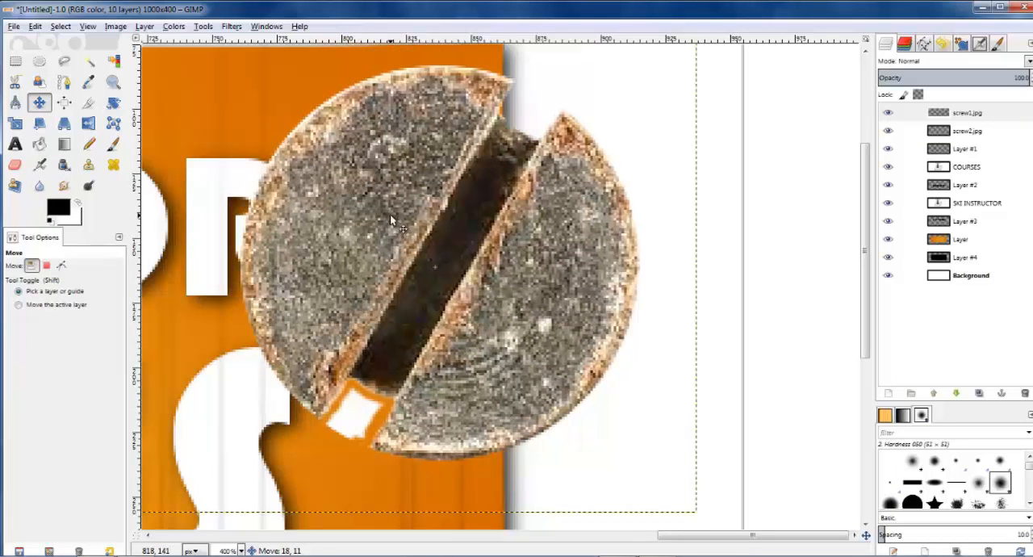
Step: Set the Eraser size to 10 and erase the remaining white patch at the lower end of the slot
scroll(372, 441, "up", 1)
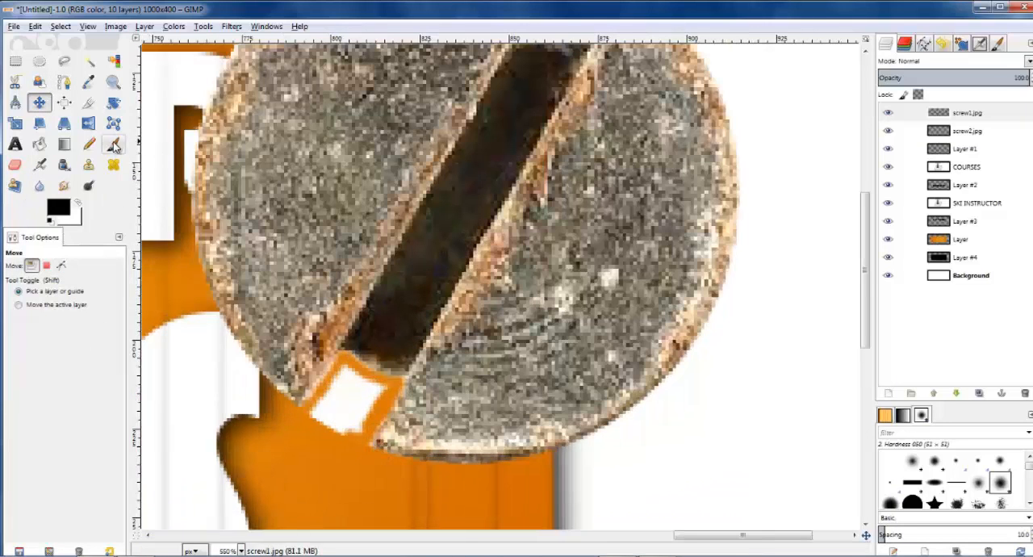
left_click(15, 165)
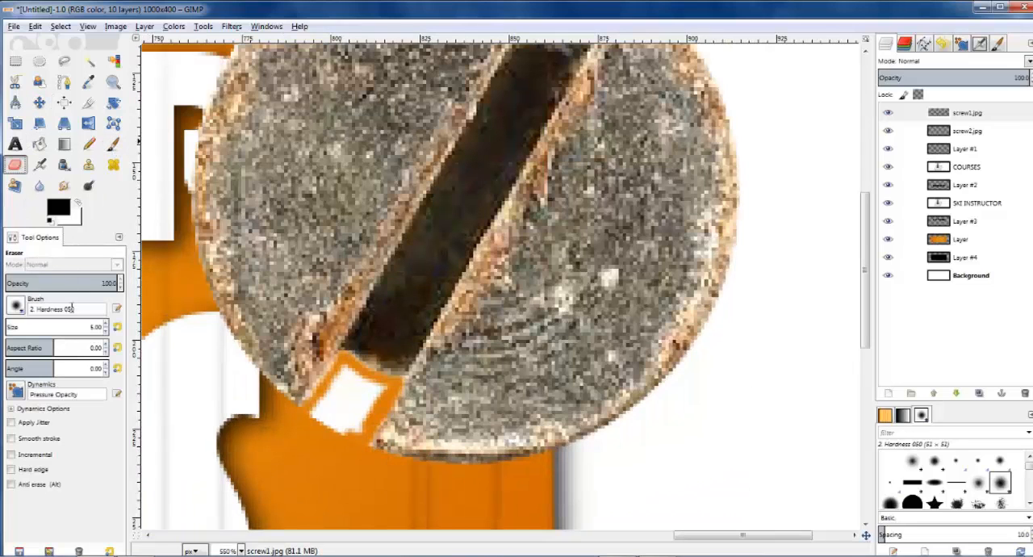
double_click(93, 326)
type("10")
key("Return")
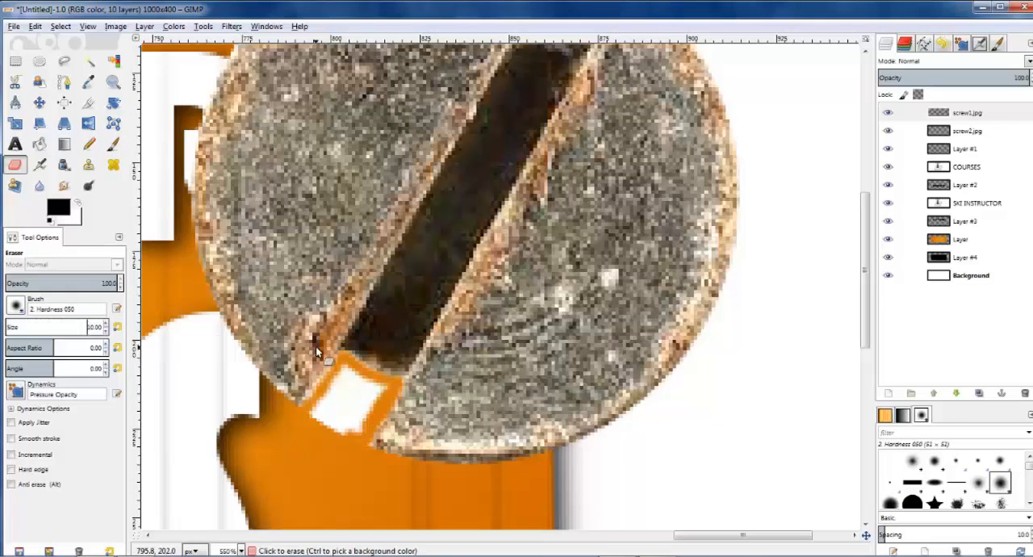
mouse_move(350, 442)
left_mouse_down()
mouse_move(313, 423)
mouse_move(348, 376)
mouse_move(381, 397)
mouse_move(323, 429)
mouse_move(346, 372)
mouse_move(389, 395)
left_mouse_up()
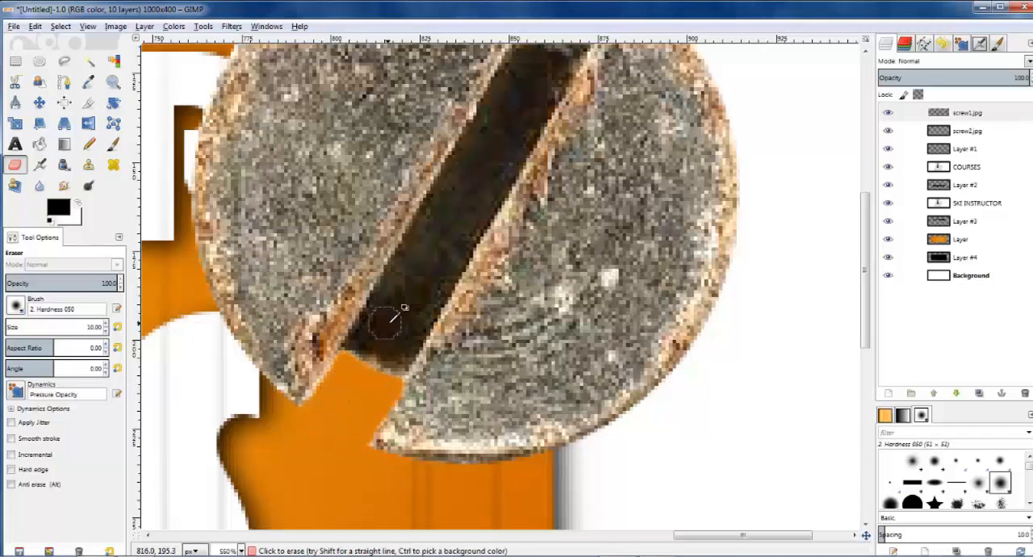
scroll(388, 322, "down", 4)
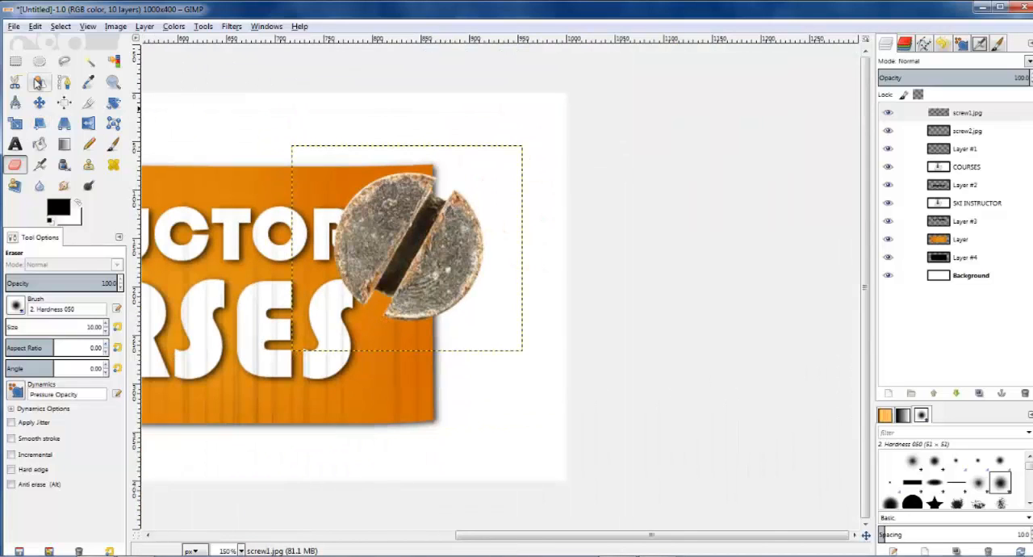
left_click(114, 26)
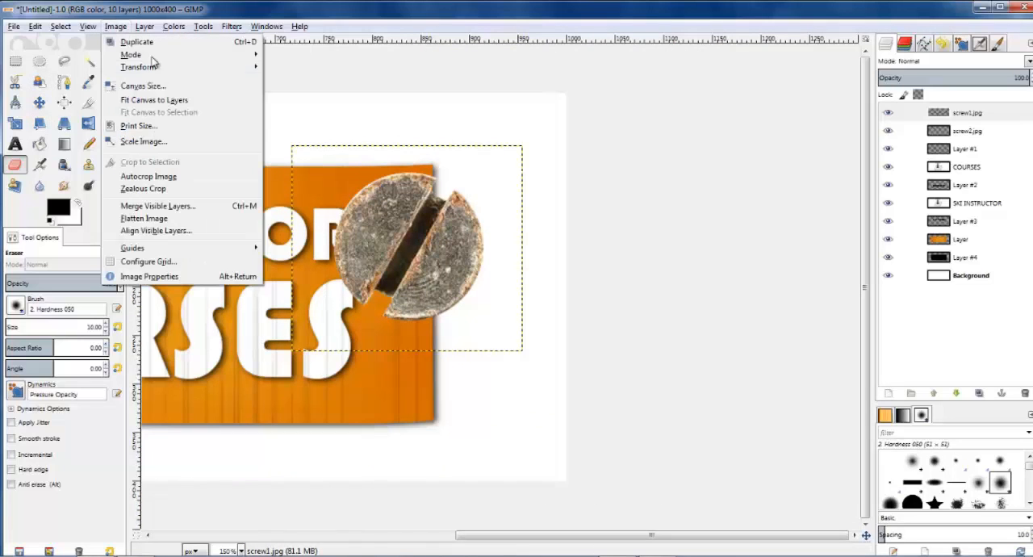
left_click(149, 176)
key("ctrl+z")
Step: Make screw1.jpg the active layer and autocrop it to the boundaries of the cut-out screw head
left_click(144, 27)
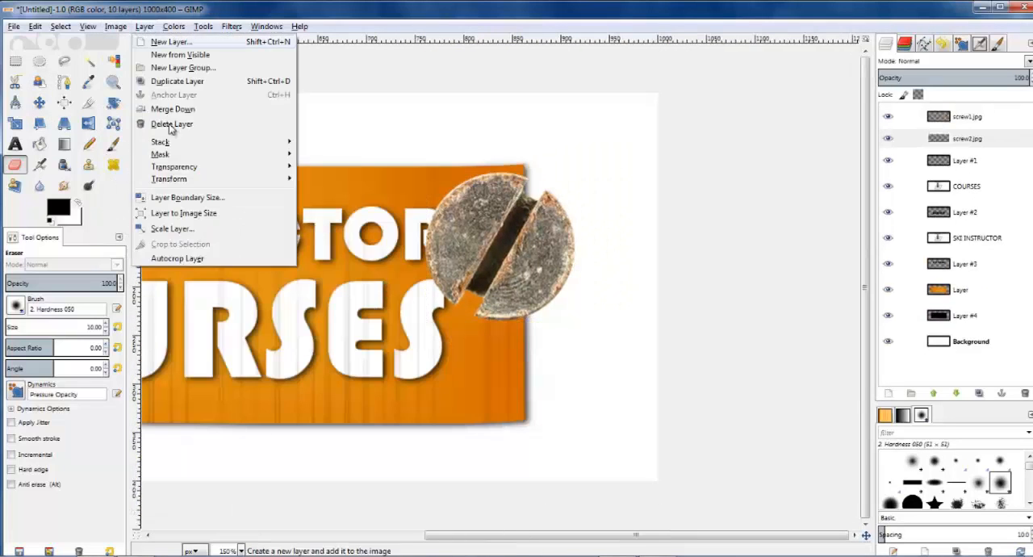
left_click(192, 258)
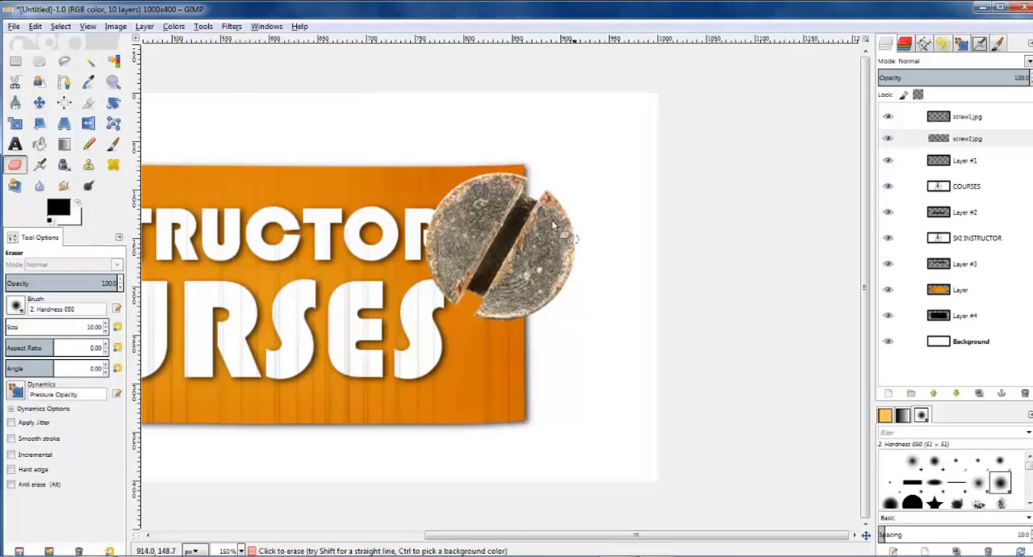
left_click(907, 115)
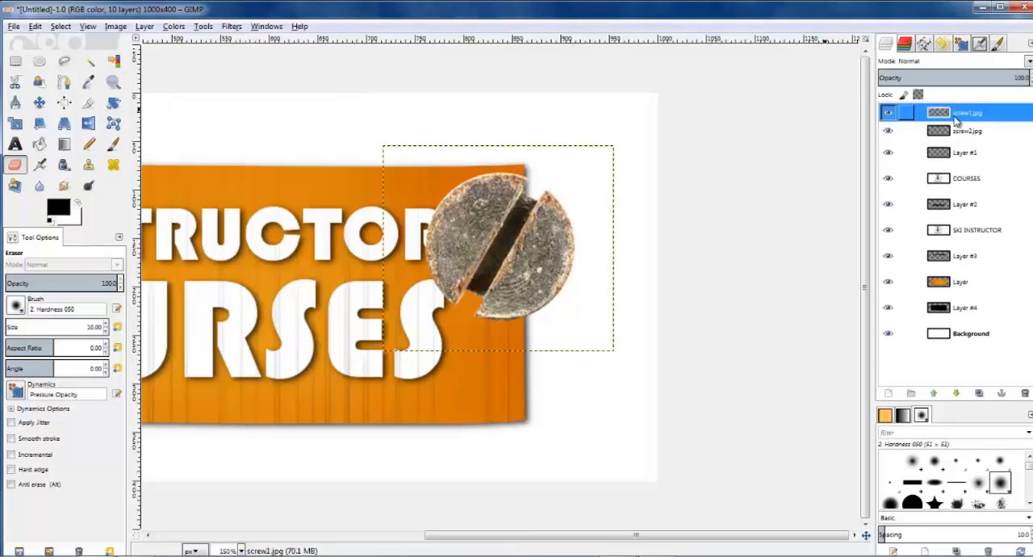
left_click(144, 26)
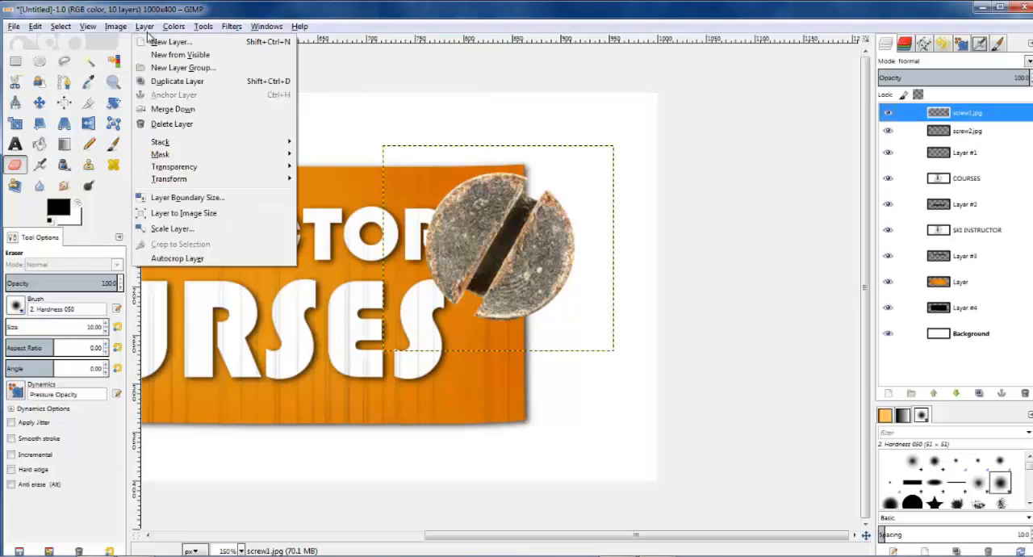
left_click(194, 274)
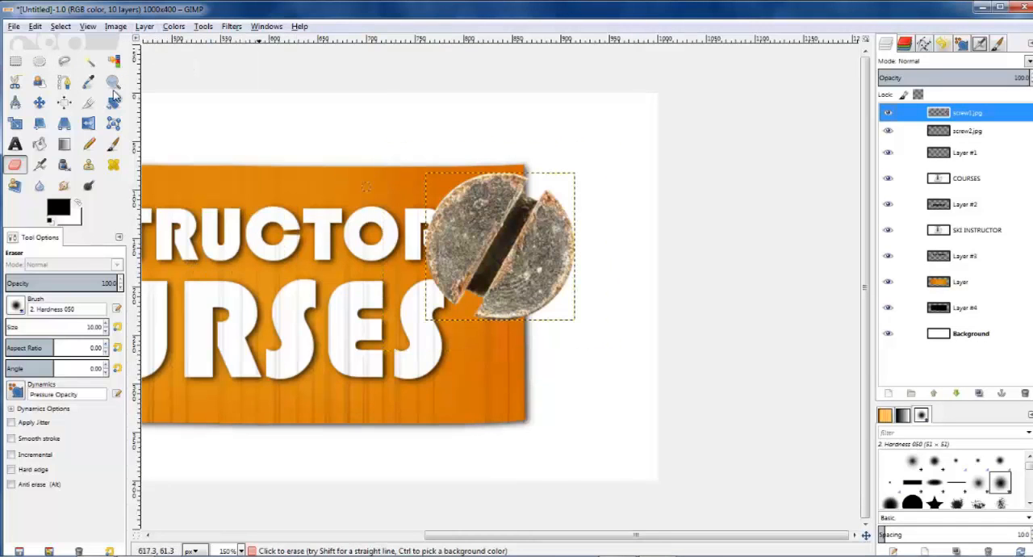
Step: Scale the screw1.jpg layer proportionally down to 43 x 43 px
left_click(16, 123)
left_click(434, 179)
left_click_drag(434, 179, 565, 273)
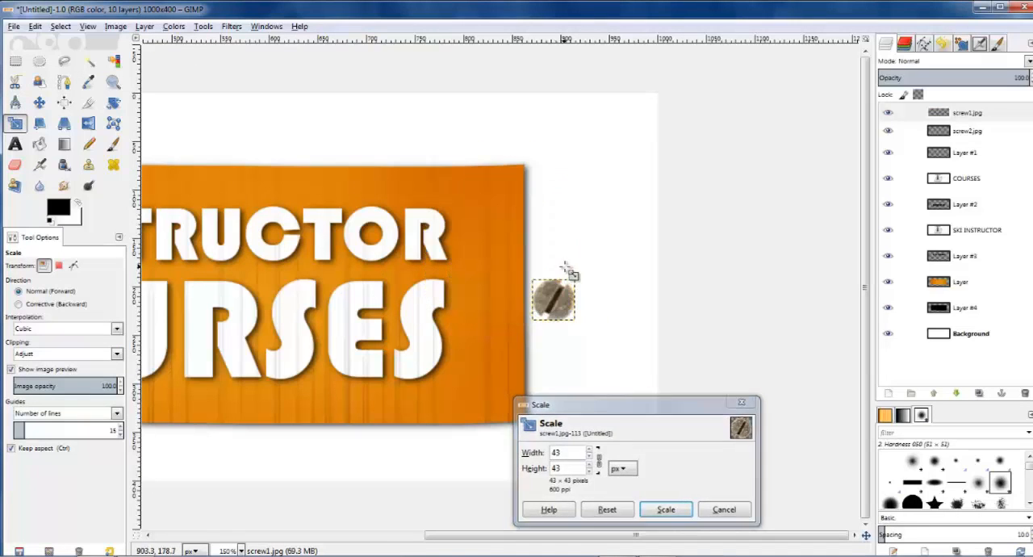
key("Return")
Step: Move the small slotted screw beside the cross-head screw near the upper-left corner of the orange board
scroll(415, 281, "down", 2)
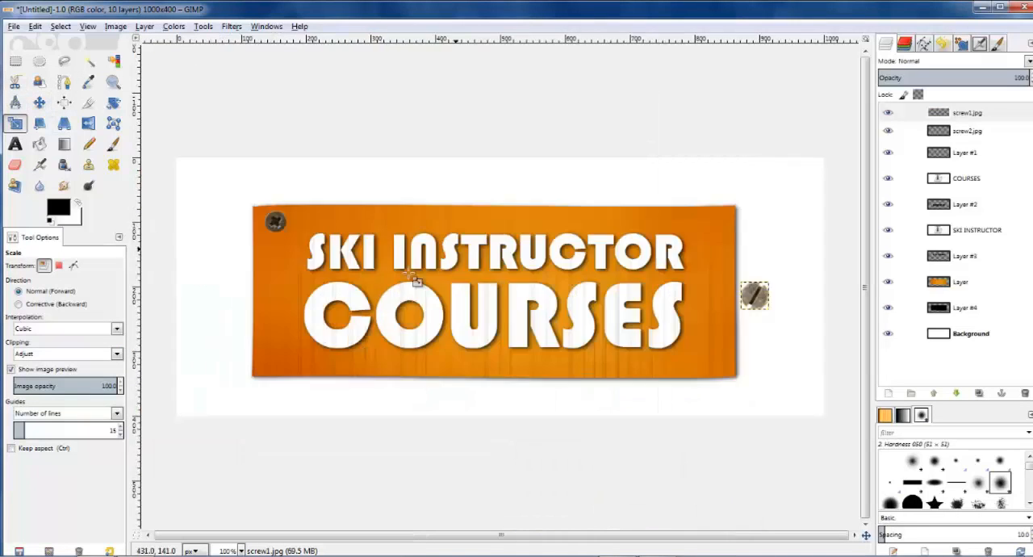
scroll(439, 282, "up", 1)
left_click(40, 103)
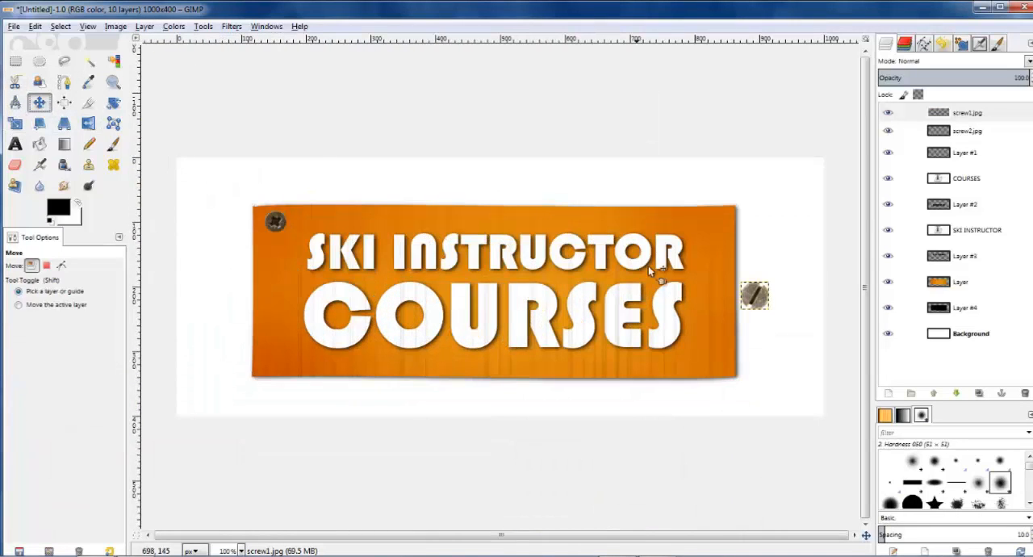
left_click_drag(754, 295, 315, 227)
Step: Scale the slotted screw down to 37 x 36 px and move it into the upper-right corner of the orange board
key("shift+t")
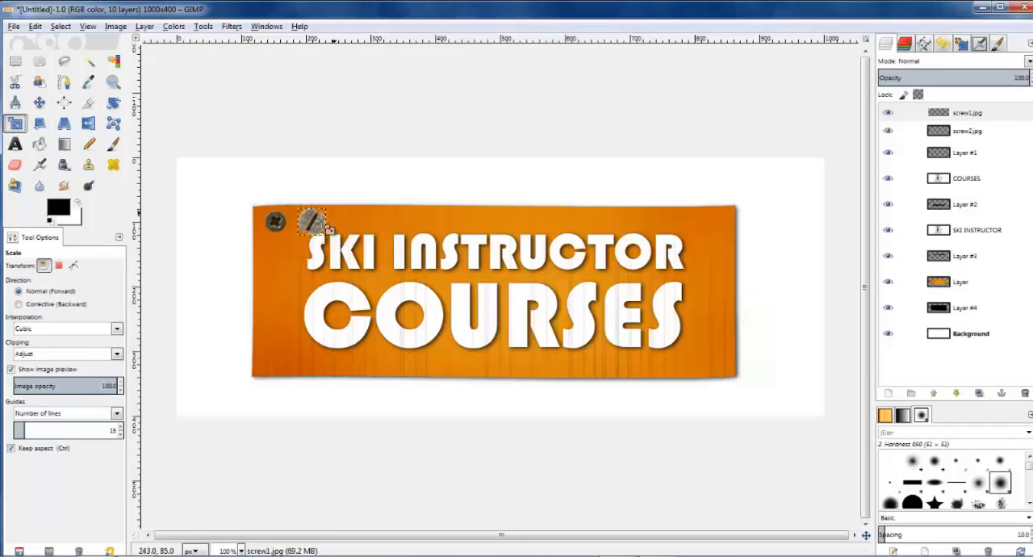
left_click(328, 228)
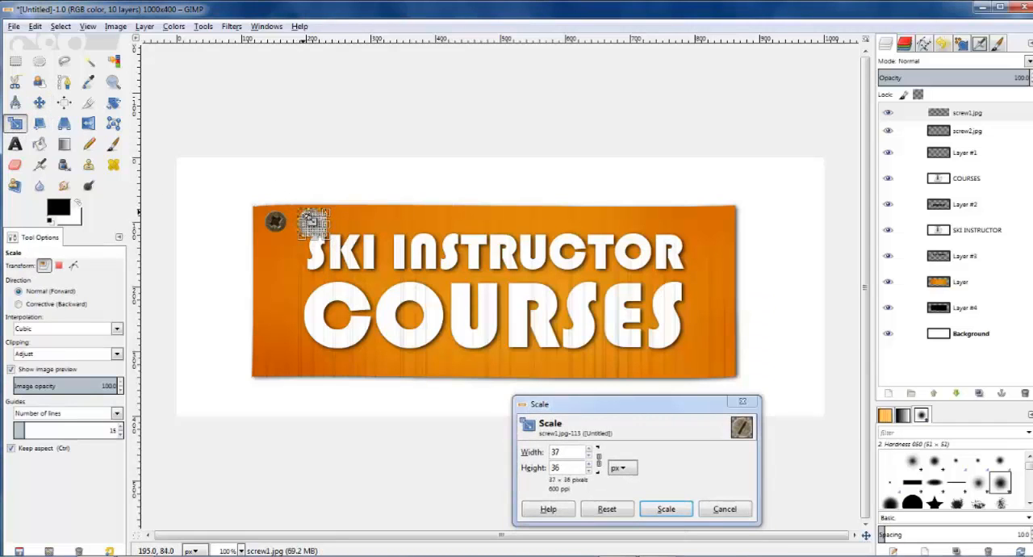
key("Return")
key("m")
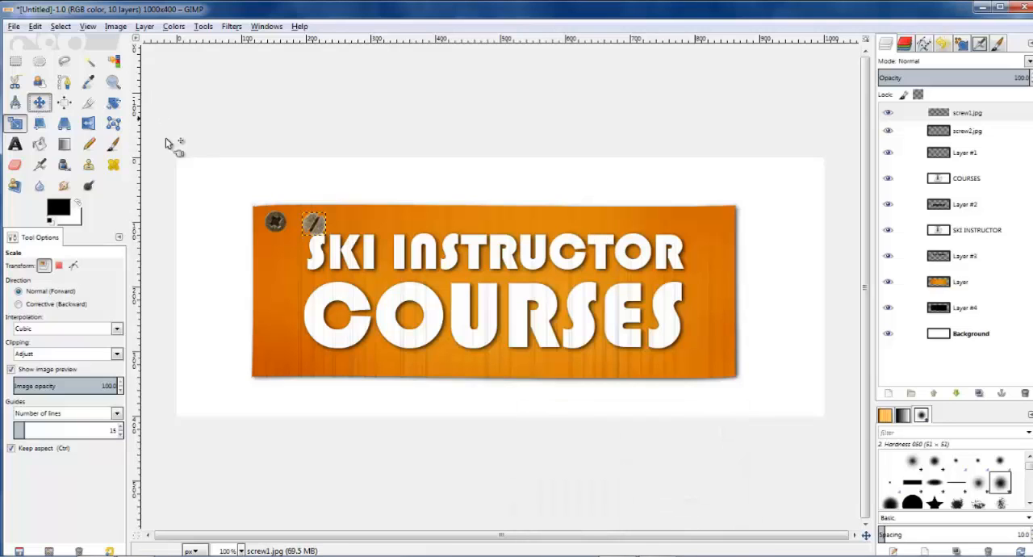
left_click_drag(315, 225, 713, 228)
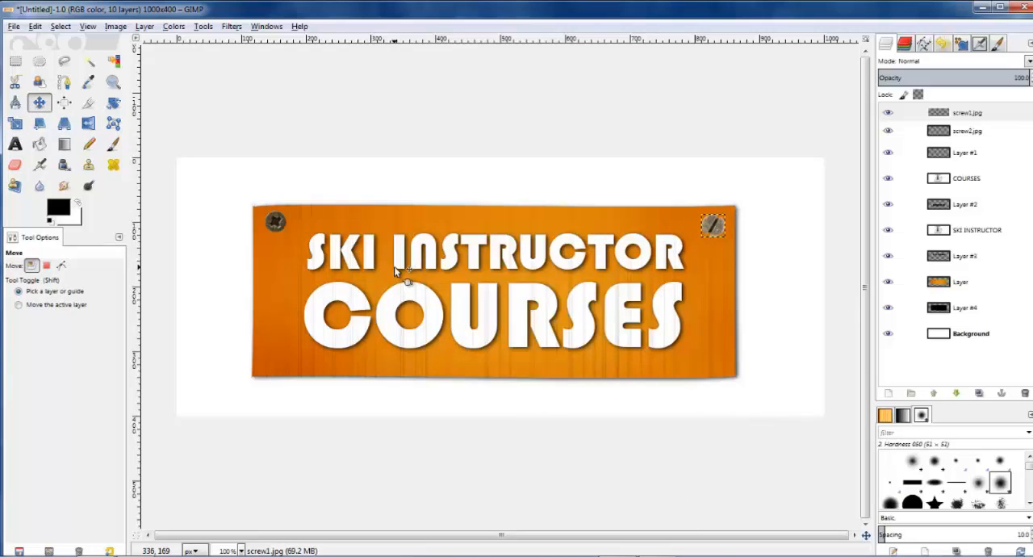
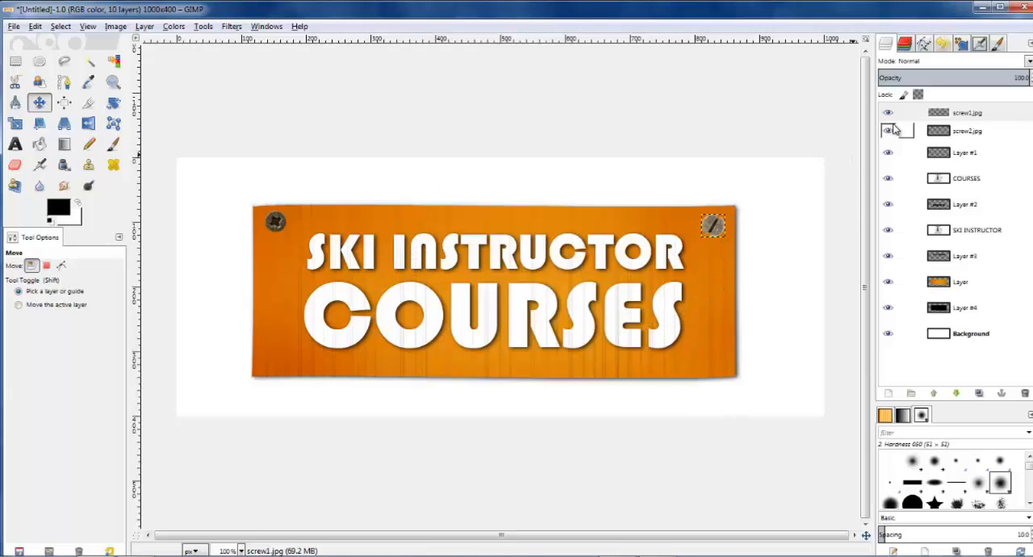
Step: Duplicate the slotted screw layer, move the copy into the board's lower-right corner and rotate it so its slot slants the other way
left_click(940, 117)
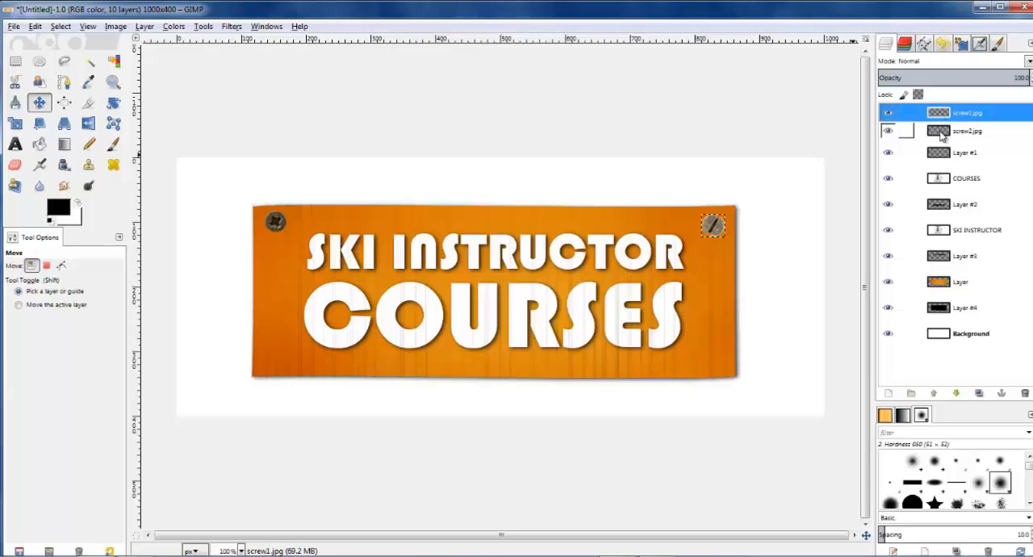
left_click(976, 395)
left_click_drag(714, 228, 706, 348)
left_click(113, 102)
left_click(714, 355)
left_click(411, 443)
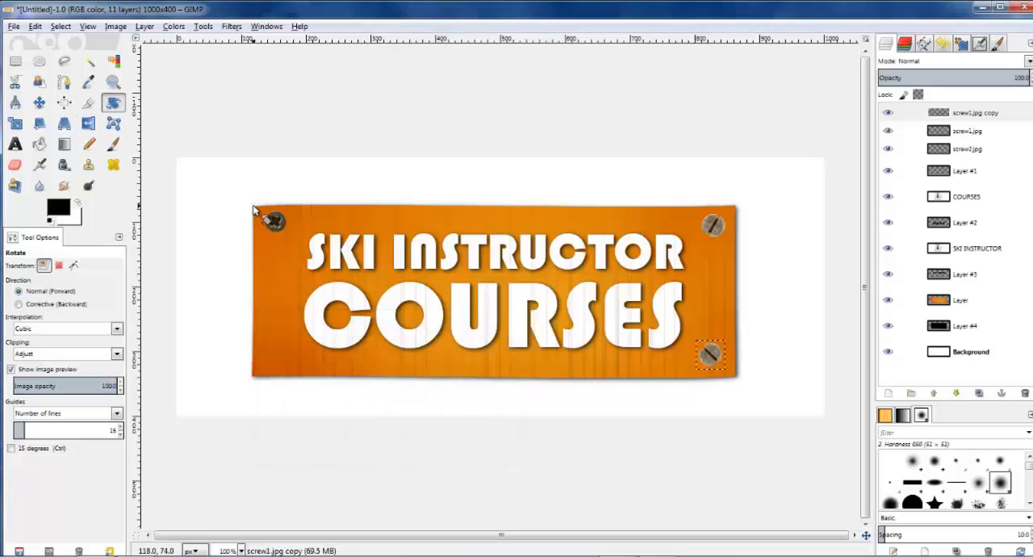
Step: Duplicate the screw2.jpg layer, rotate the copy by 123.07 degrees and move it into the board's lower-left corner
left_click(965, 157)
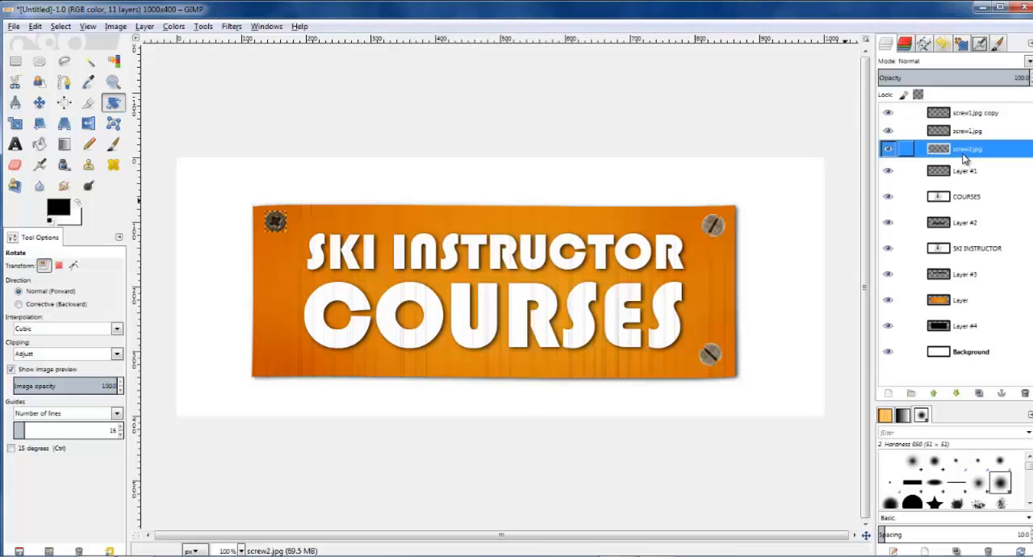
left_click(978, 394)
left_click_drag(279, 219, 362, 398)
left_click(424, 448)
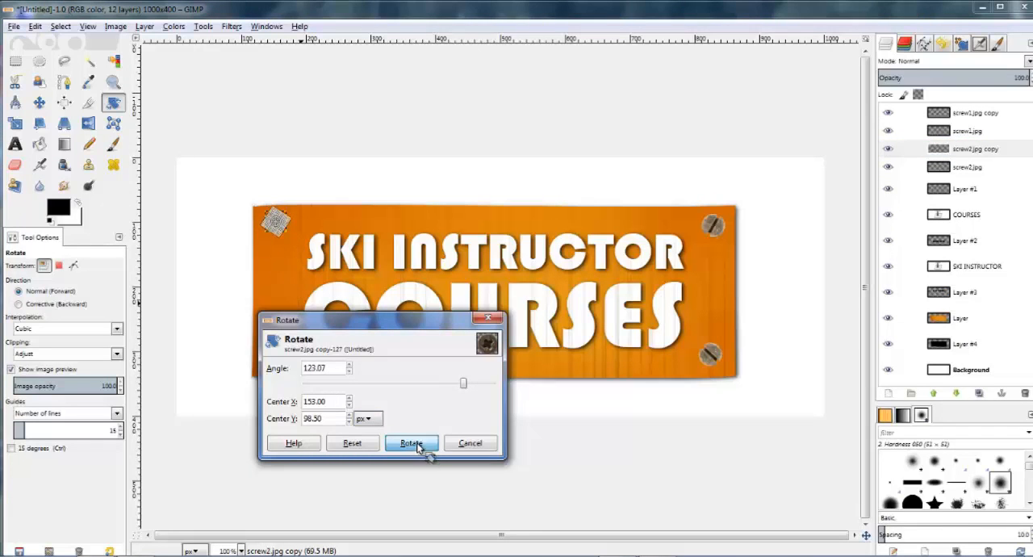
left_click(39, 104)
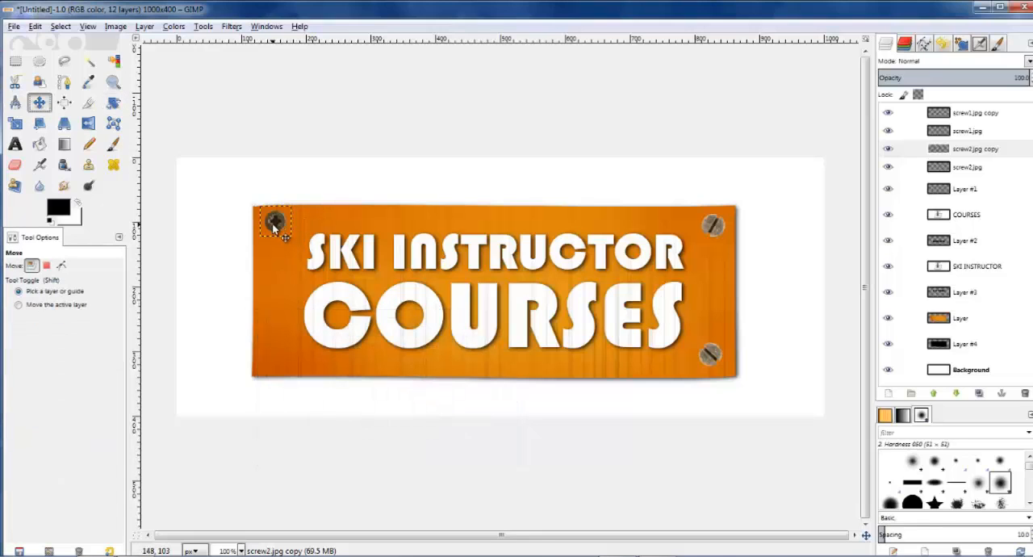
left_click_drag(276, 223, 273, 358)
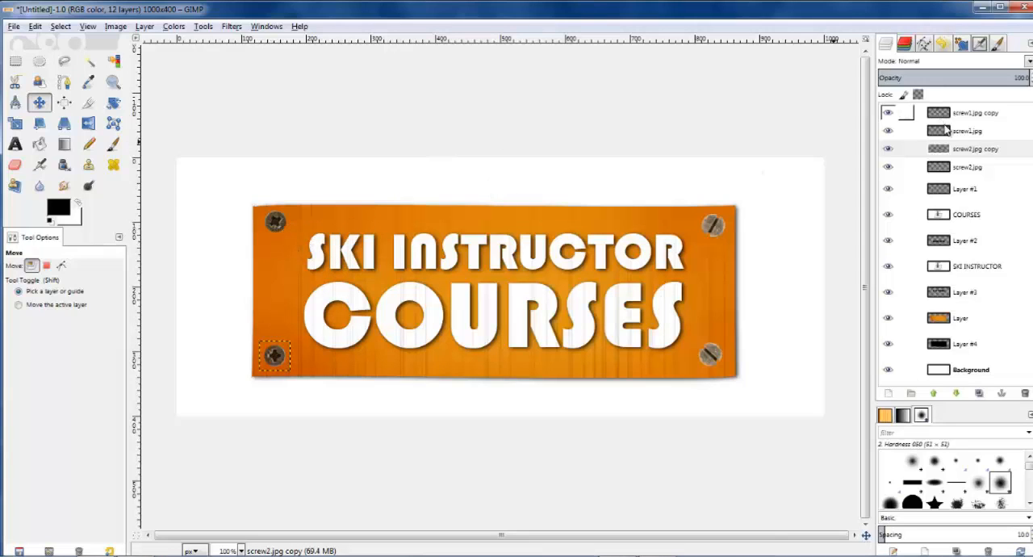
Step: Darken the screw1.jpg copy layer with Curves by bending the Value curve below the diagonal in both the shadows and the highlights
left_click(983, 115)
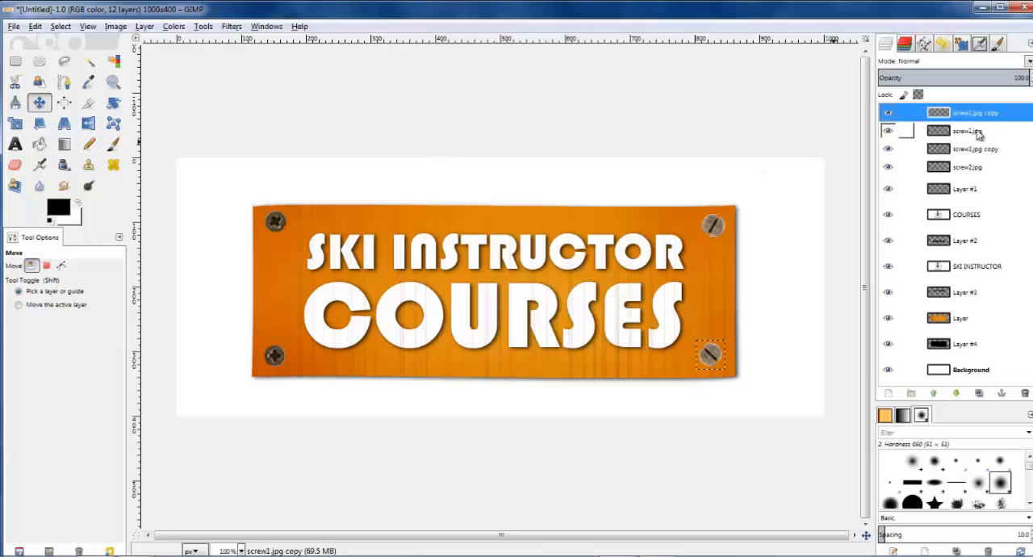
left_click(184, 27)
left_click(193, 134)
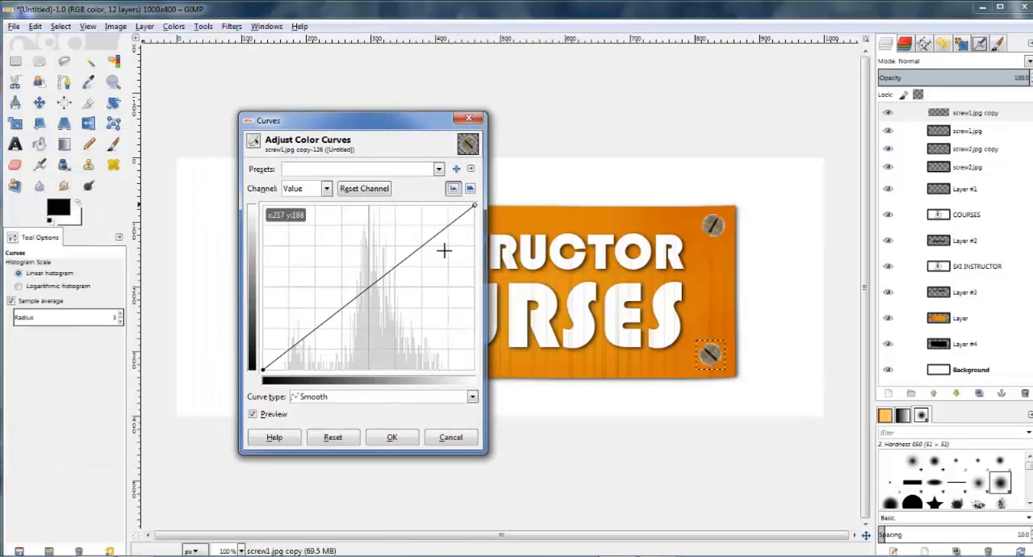
left_click_drag(435, 236, 422, 223)
left_click_drag(311, 321, 335, 346)
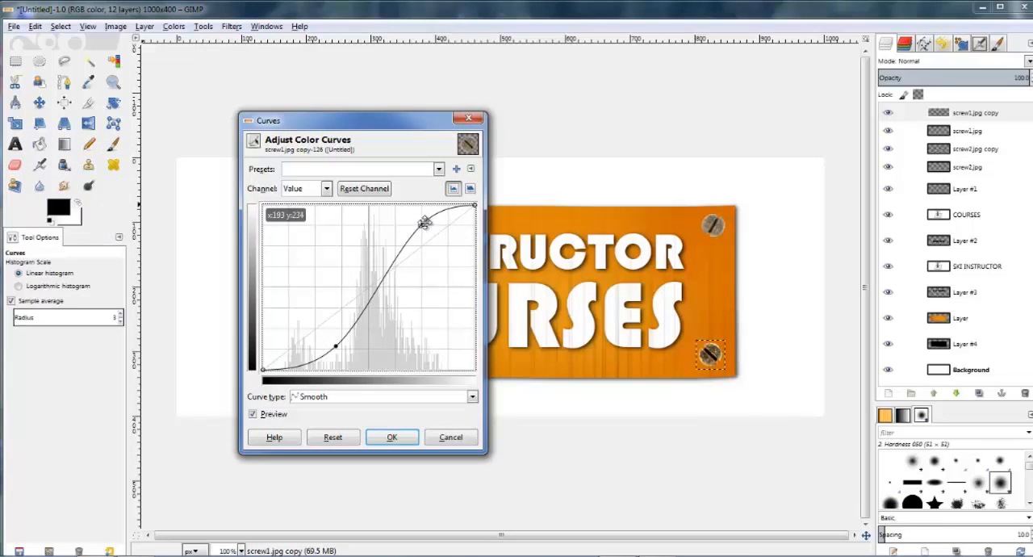
left_click_drag(423, 223, 426, 265)
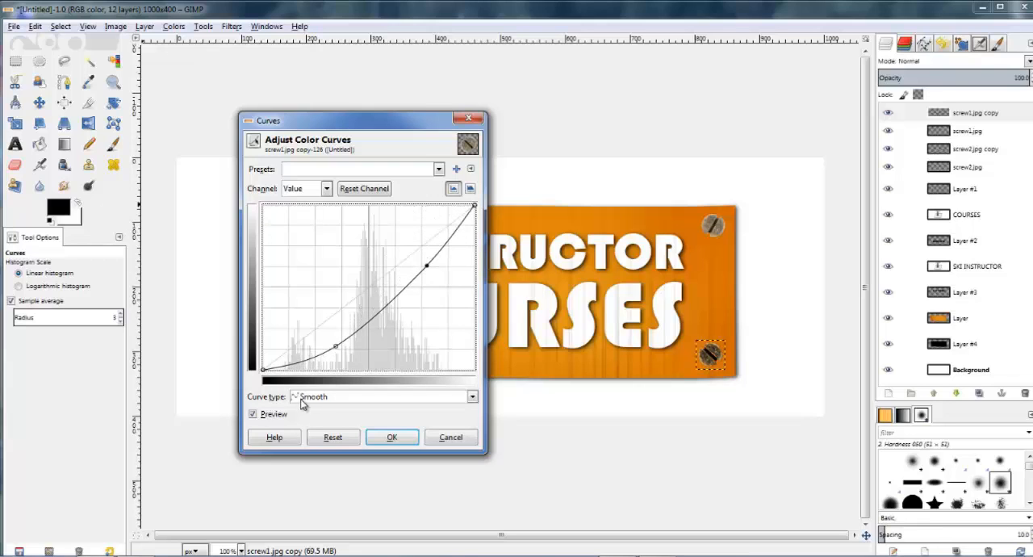
left_click_drag(335, 344, 311, 347)
left_click(265, 414)
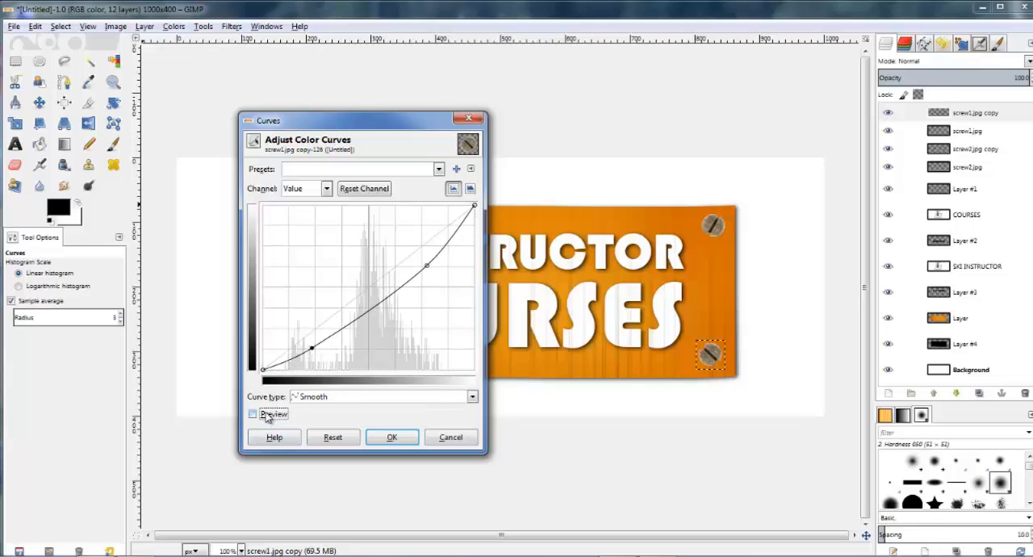
left_click(267, 415)
left_click(393, 437)
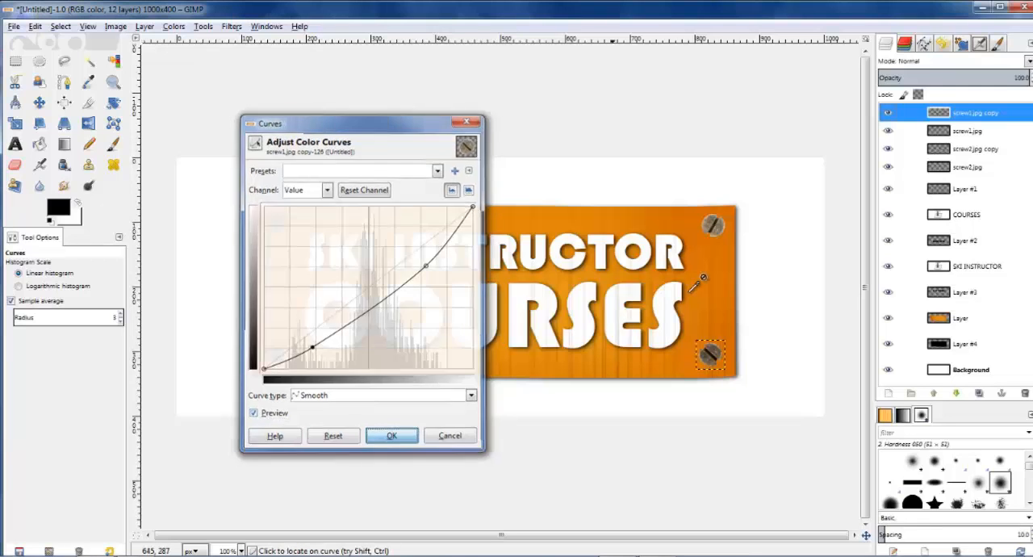
Step: Colorize the lower-right slotted screw brown with hue 29, saturation 41 and lightness -8
left_click(173, 25)
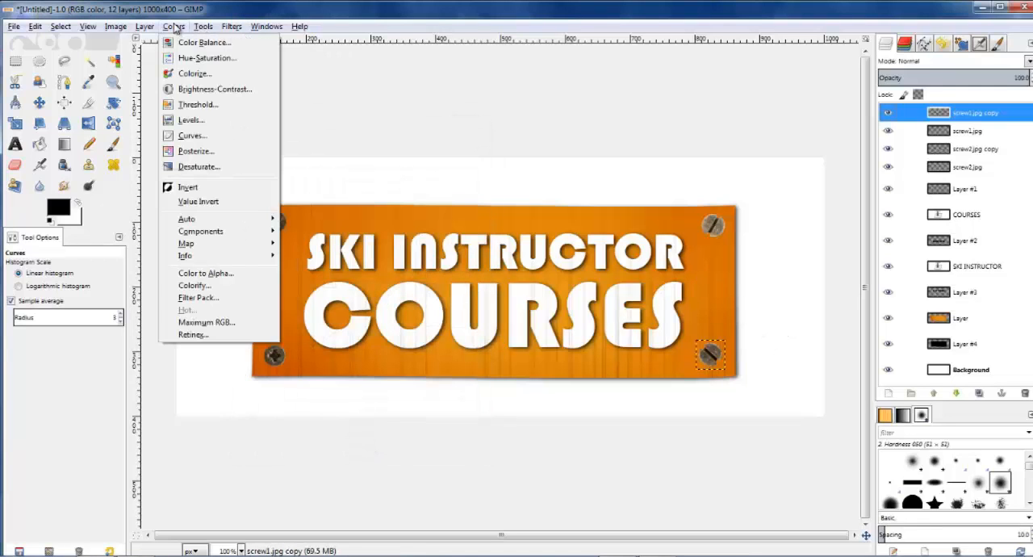
left_click(194, 70)
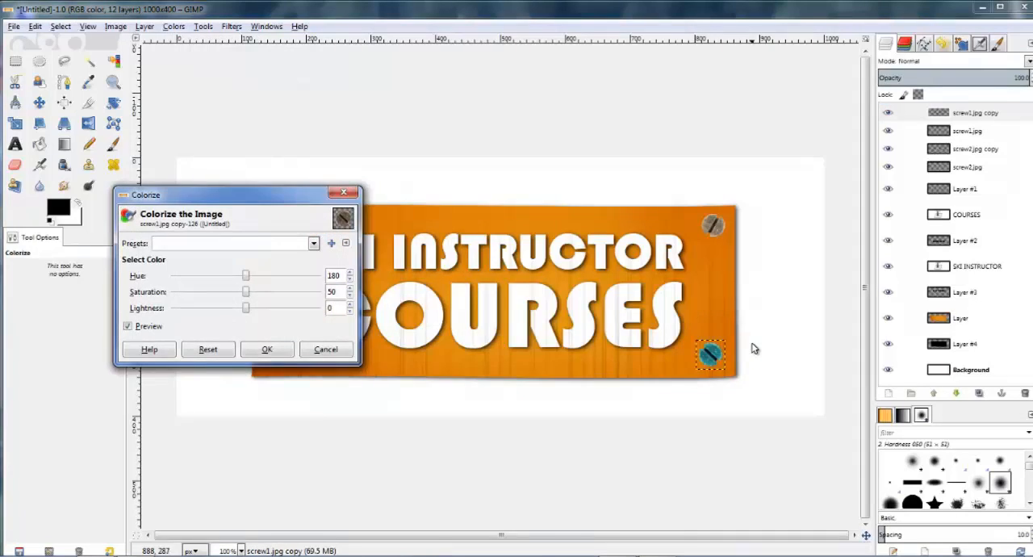
scroll(751, 348, "up", 2, "ctrl")
left_click_drag(248, 279, 186, 278)
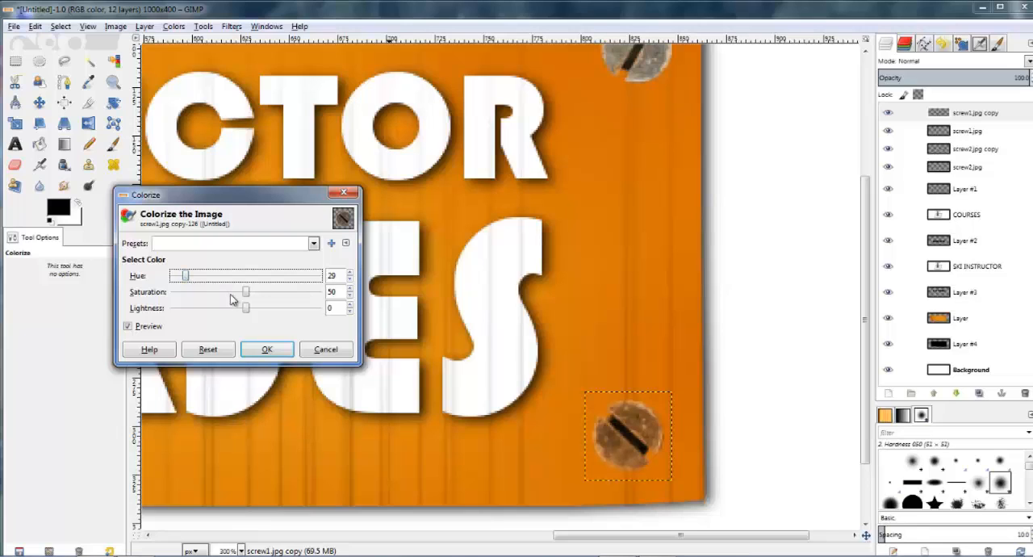
mouse_move(247, 296)
left_mouse_down()
mouse_move(278, 293)
mouse_move(231, 294)
mouse_move(253, 309)
mouse_move(236, 309)
left_mouse_up()
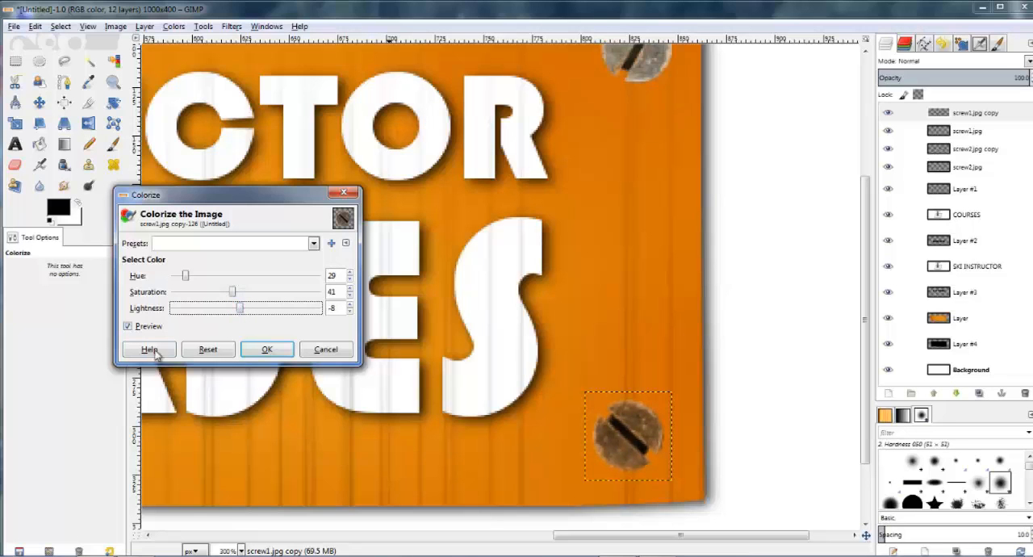
left_click(146, 327)
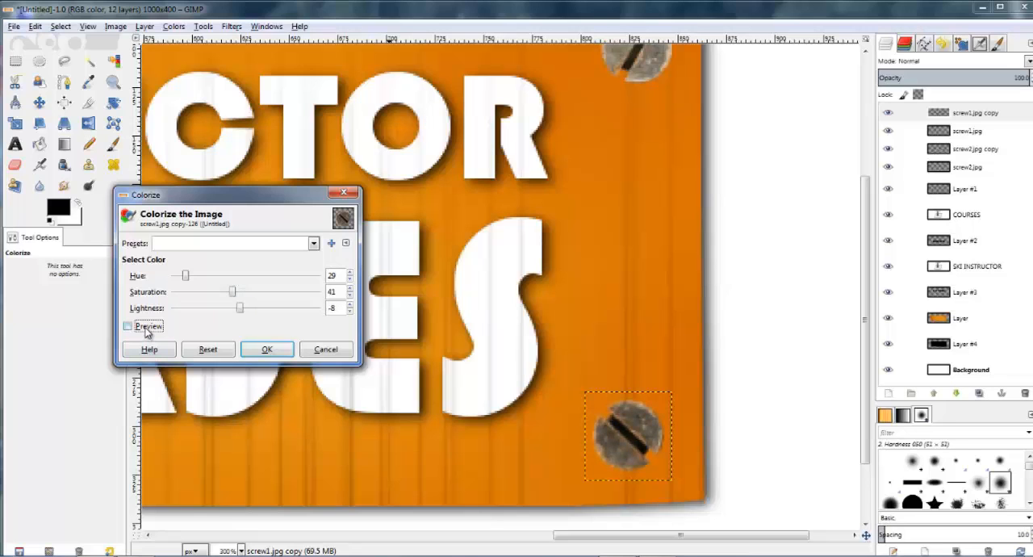
left_click(266, 349)
key("1")
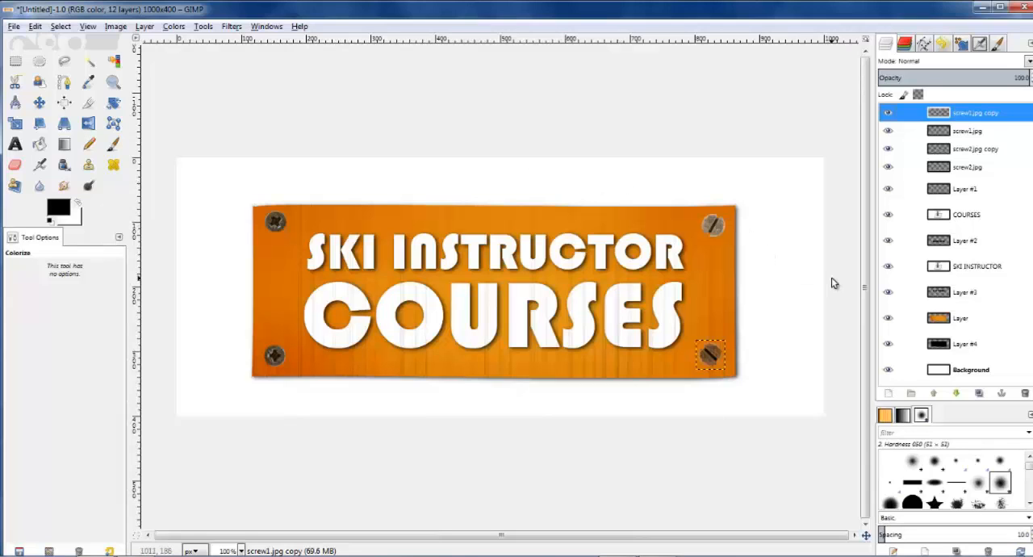
Step: Select the outline of the screw1.jpg copy from its alpha and add a transparent 1000 x 400 px layer directly beneath that layer
right_click(970, 118)
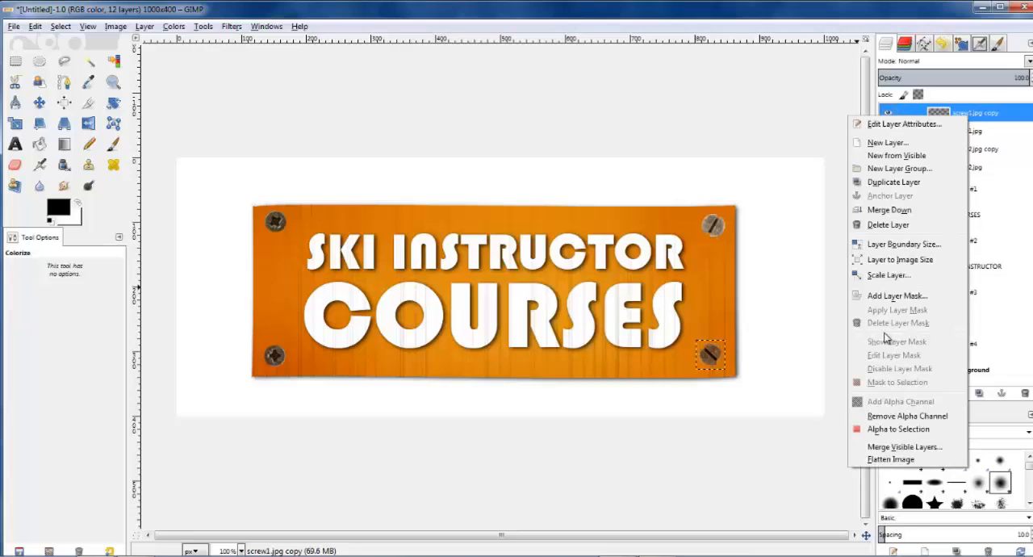
left_click(898, 433)
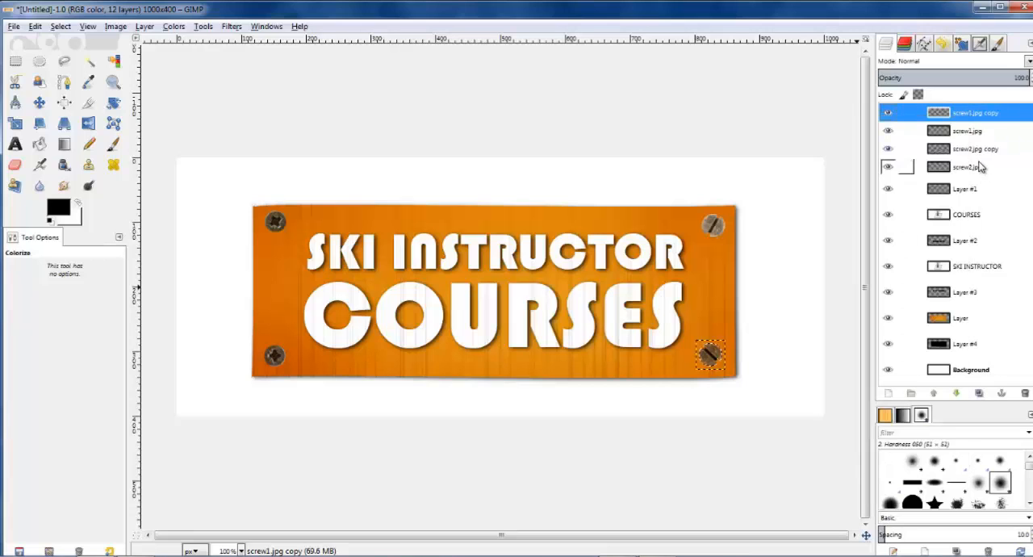
left_click(940, 131)
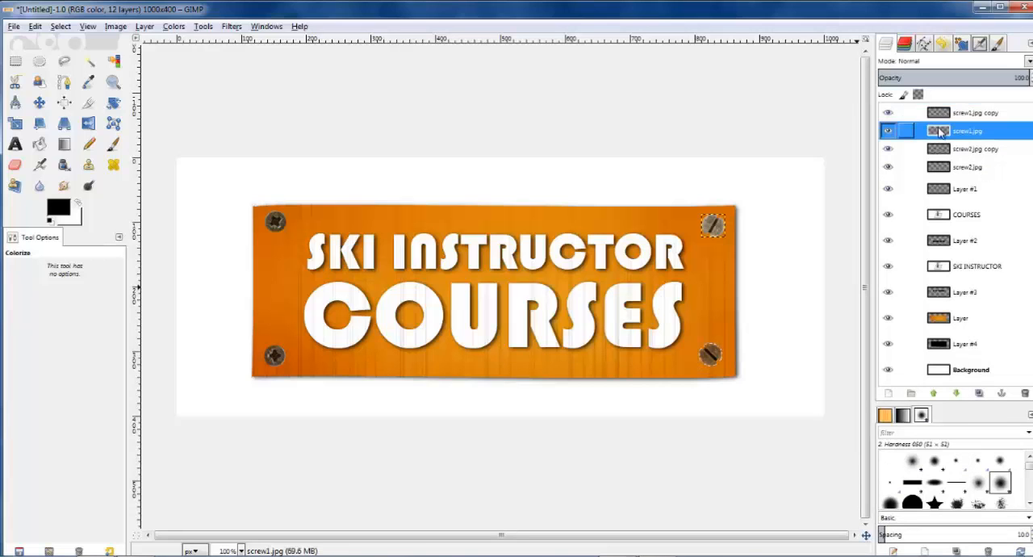
left_click(889, 394)
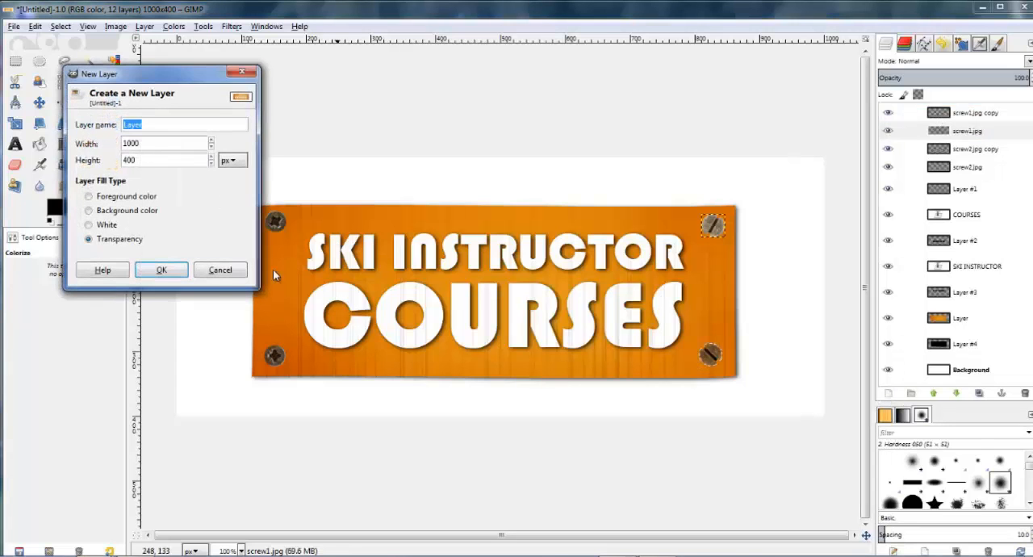
left_click(162, 270)
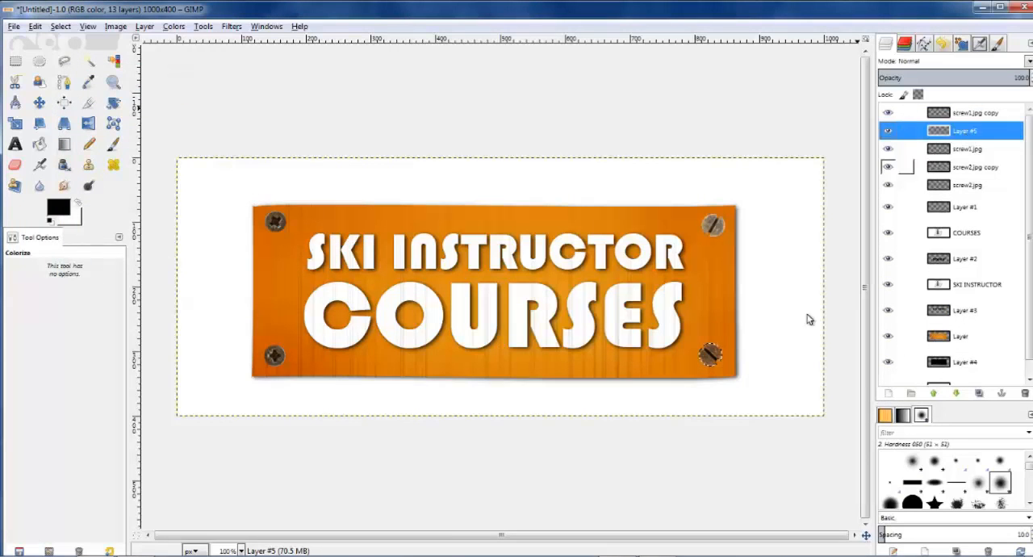
Step: Grow the screw-shaped selection by 1 px, fill it with black on the new layer and clear the selection
scroll(765, 374, "up", 2)
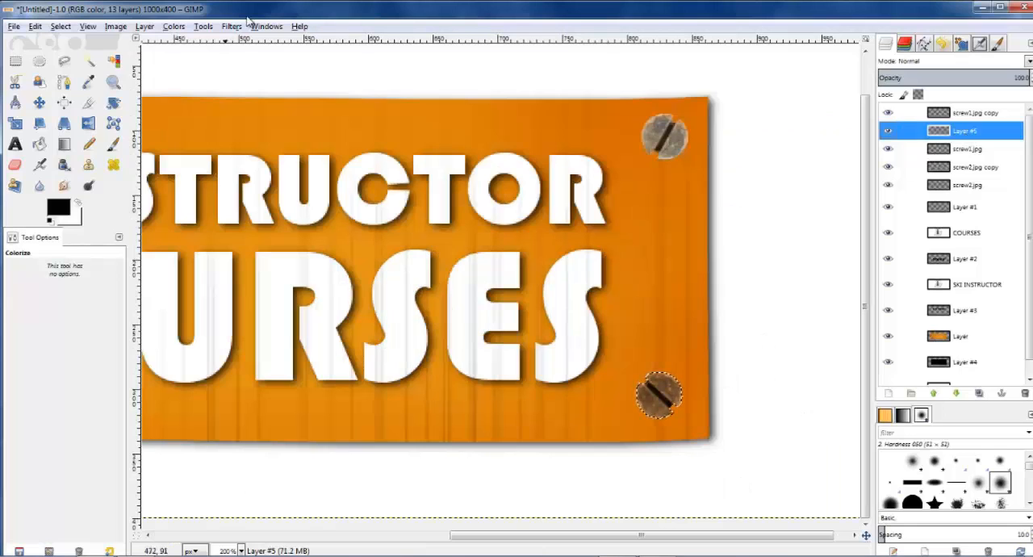
left_click(61, 26)
left_click(76, 191)
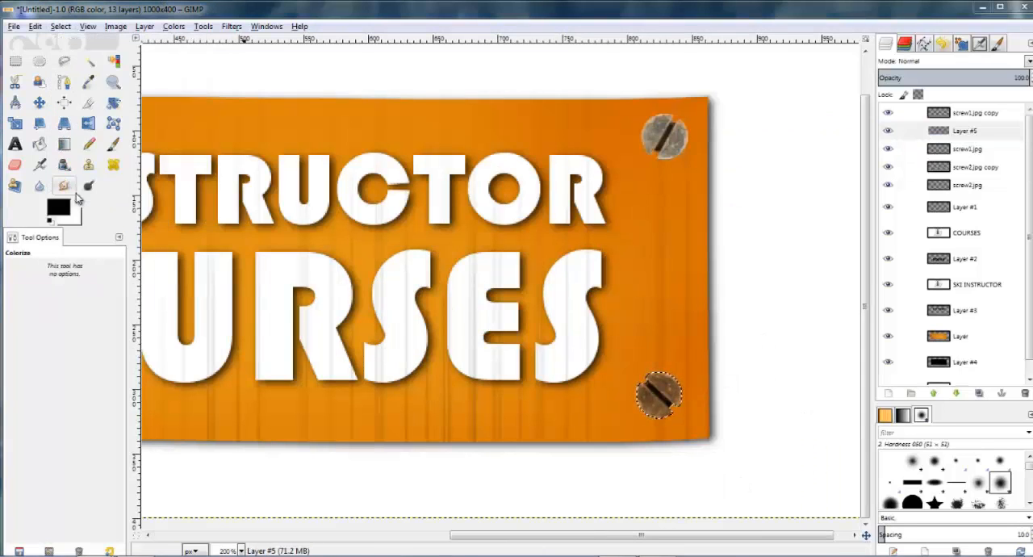
left_click(177, 171)
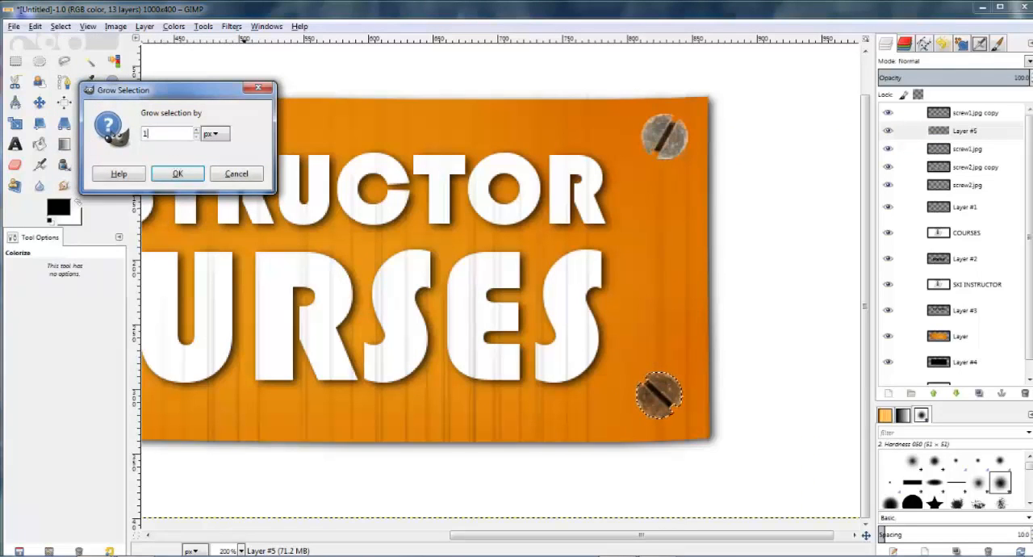
left_click(174, 173)
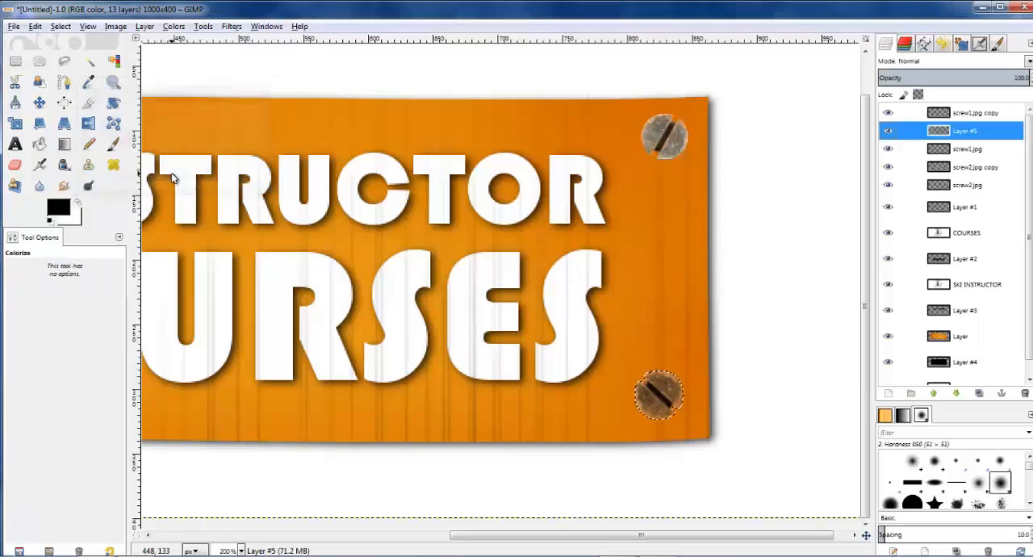
left_click(113, 144)
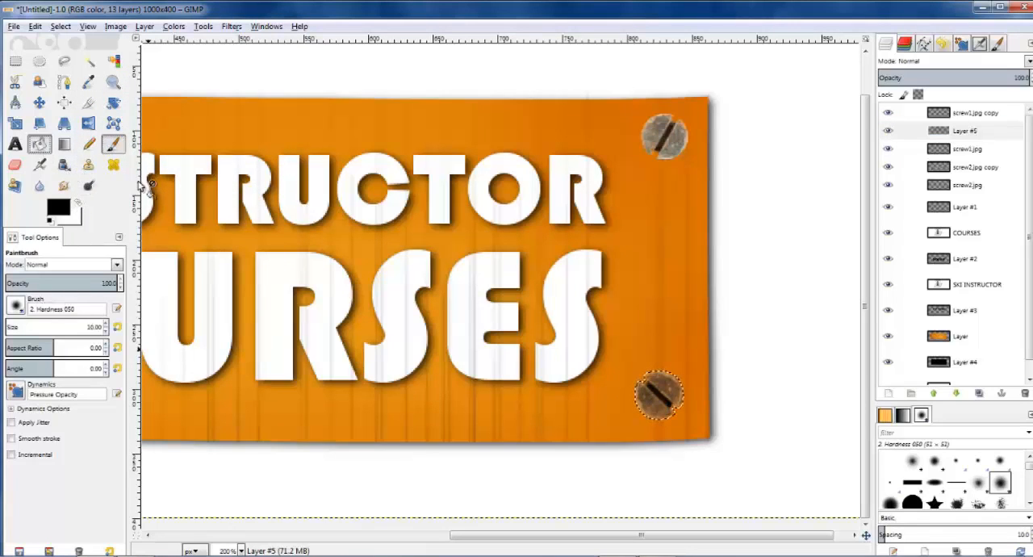
left_click(39, 144)
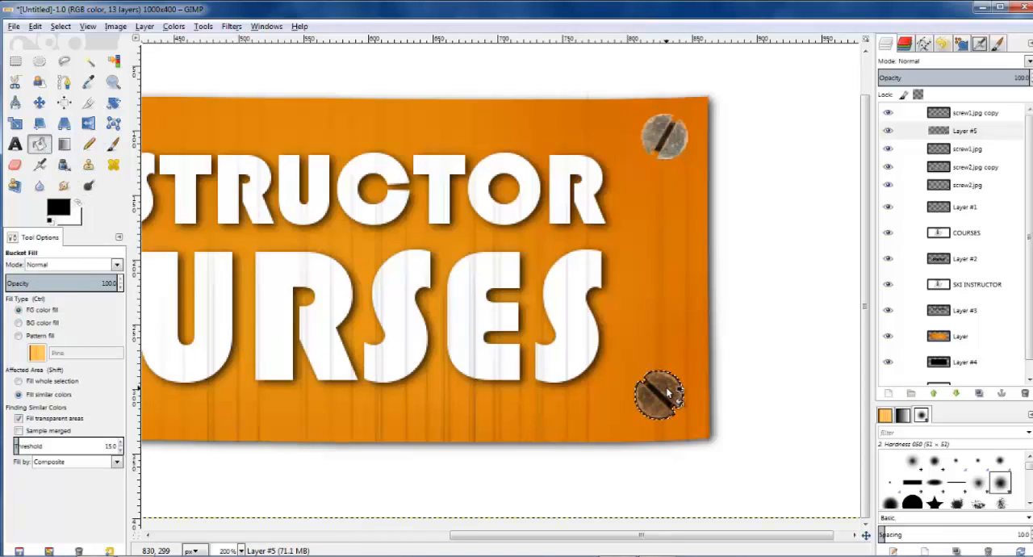
left_click(15, 61)
left_click(747, 299)
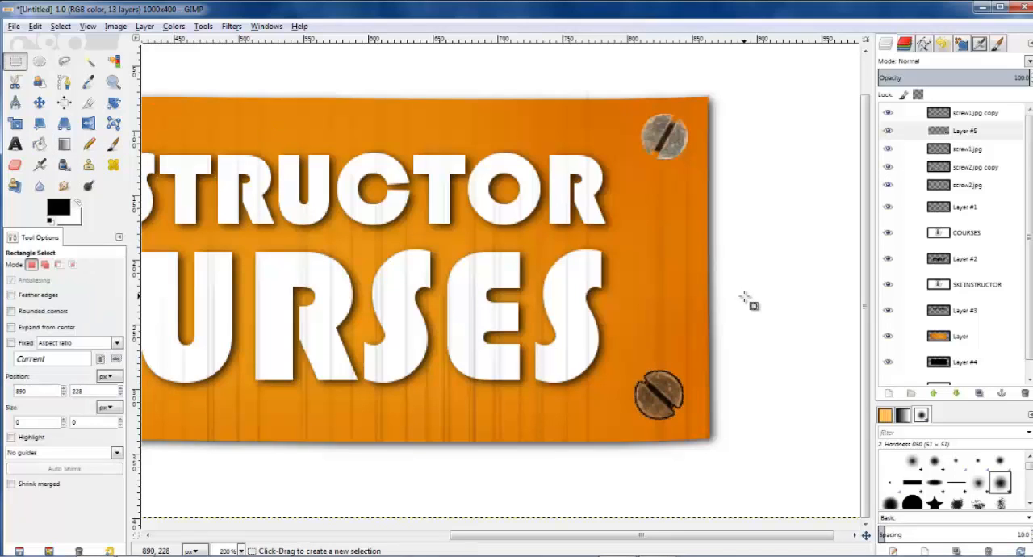
Step: Apply a Gaussian blur with a 10 px horizontal and vertical radius to the black shape under the lower-right screw
left_click(231, 26)
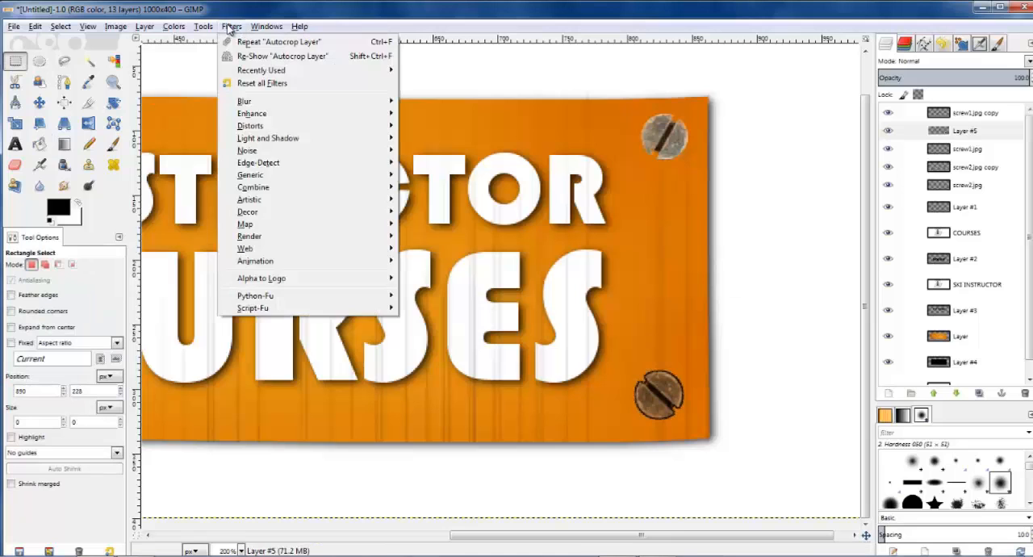
mouse_move(258, 102)
left_click(458, 116)
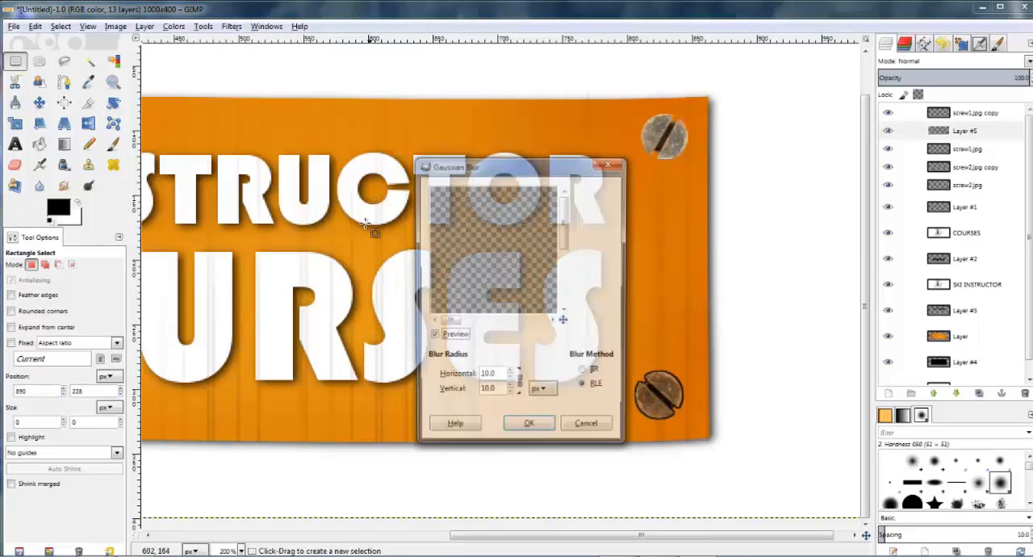
left_click_drag(446, 321, 543, 324)
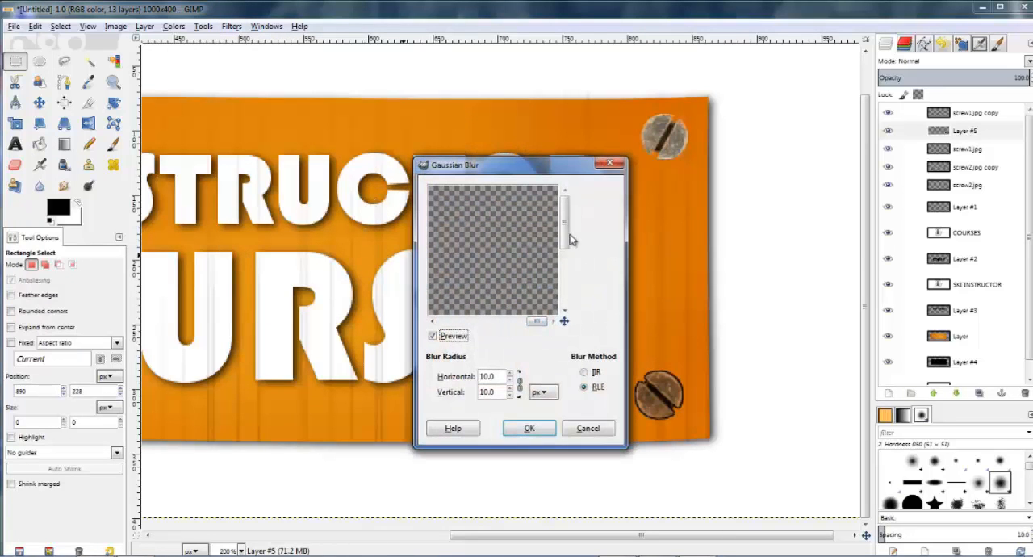
left_click_drag(564, 232, 564, 286)
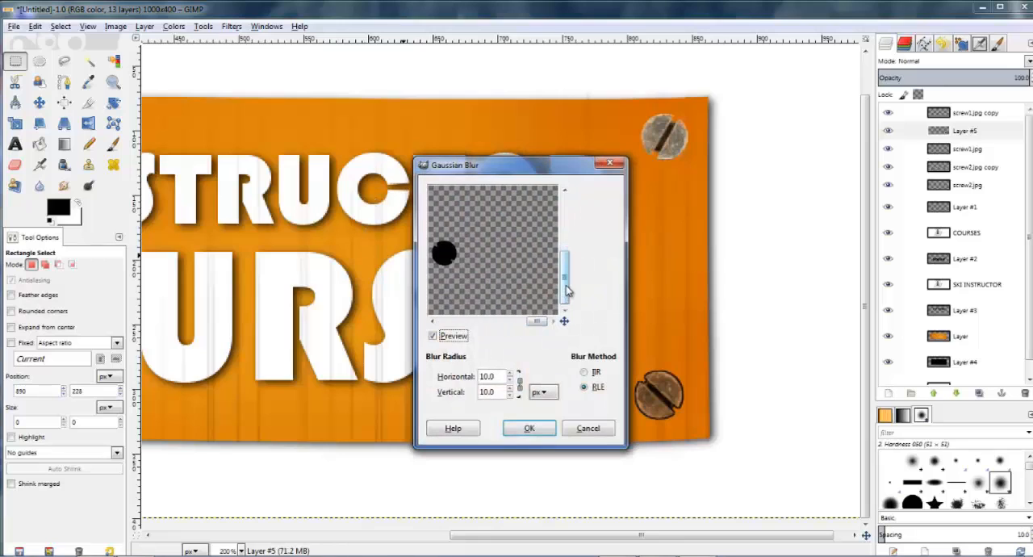
left_click(529, 428)
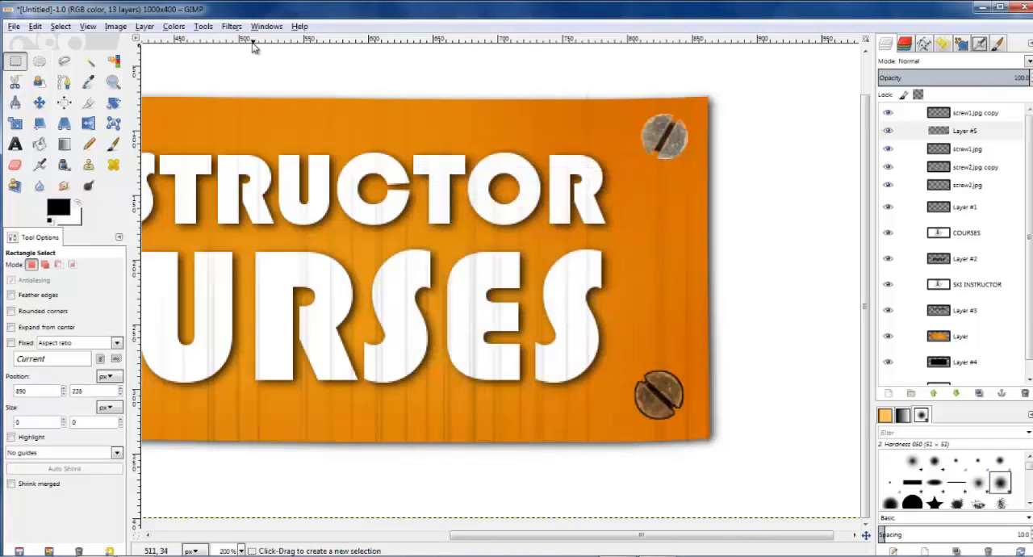
Step: Apply a Gaussian blur with a 5 px horizontal and vertical radius to the black shape under the lower-right screw
left_click(232, 26)
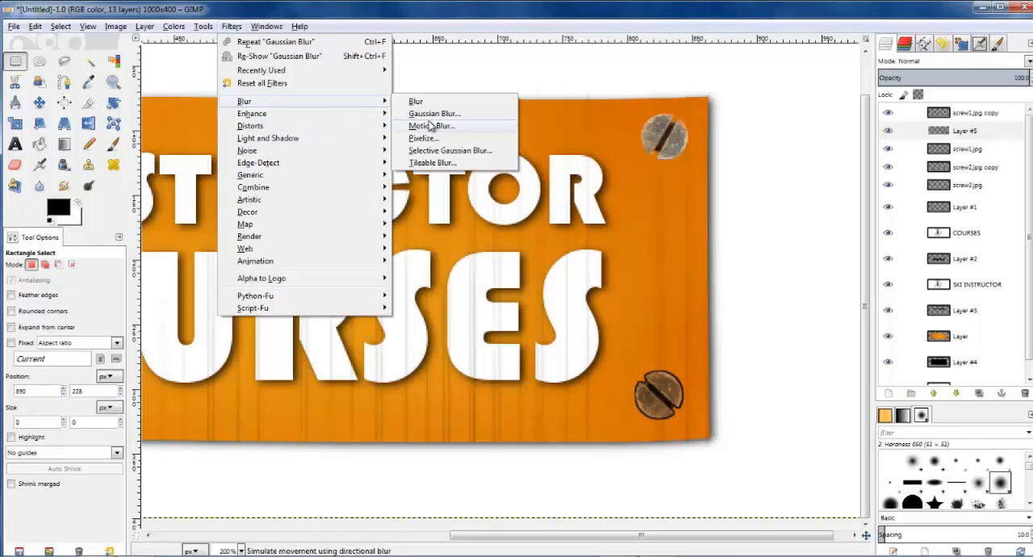
left_click(427, 118)
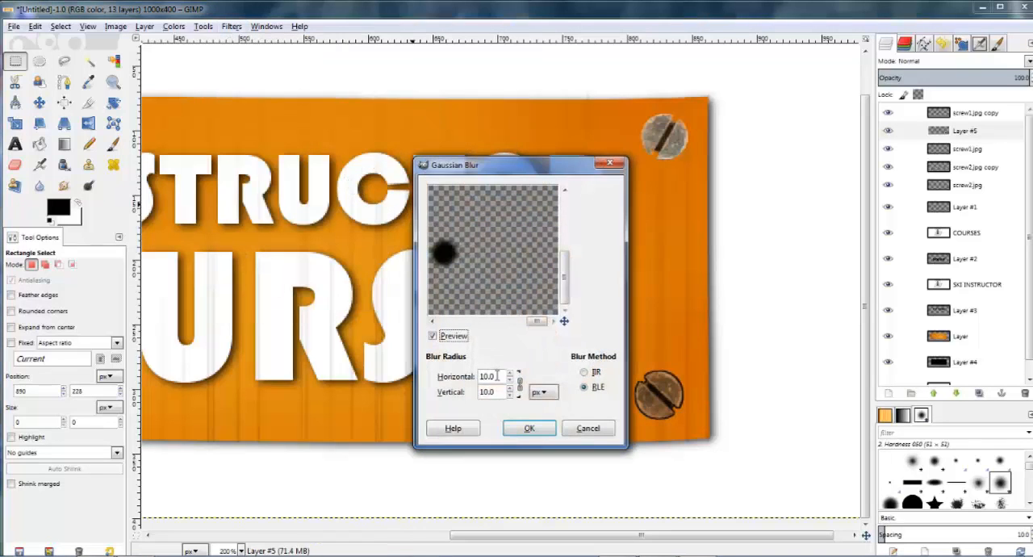
key("Tab")
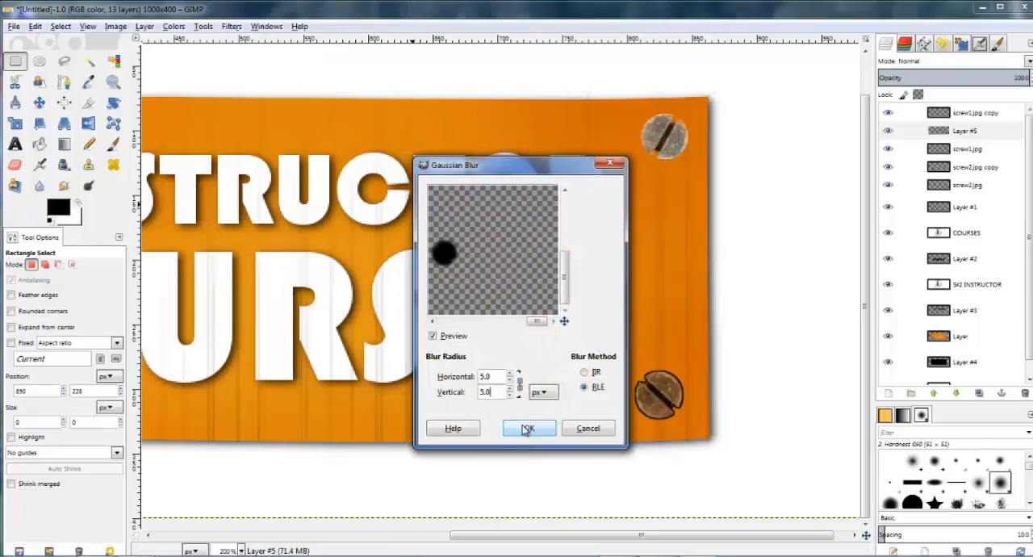
left_click(527, 428)
Step: Offset the lower-right screw's shadow slightly from the screw and reduce the shadow layer's opacity to 80
left_click(936, 131)
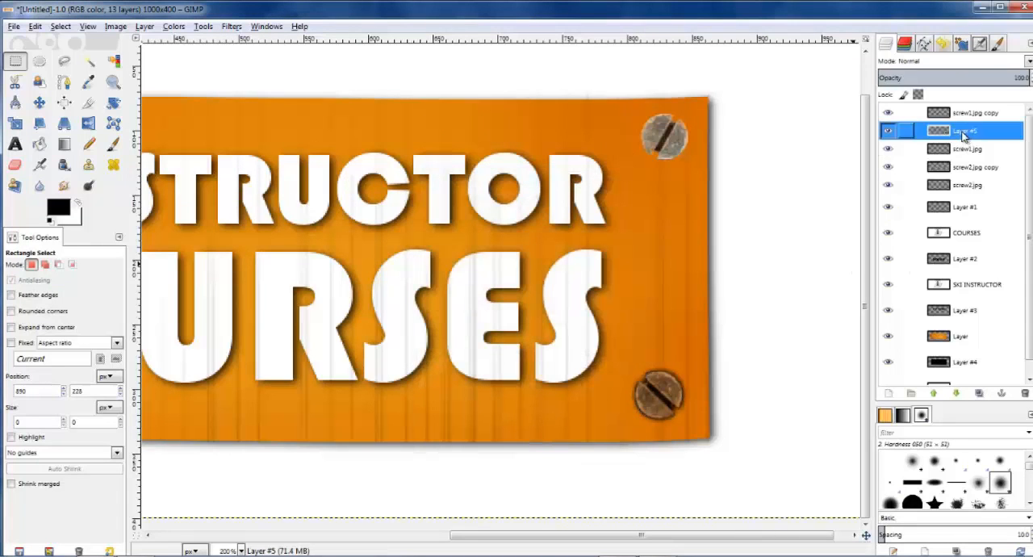
left_click(38, 102)
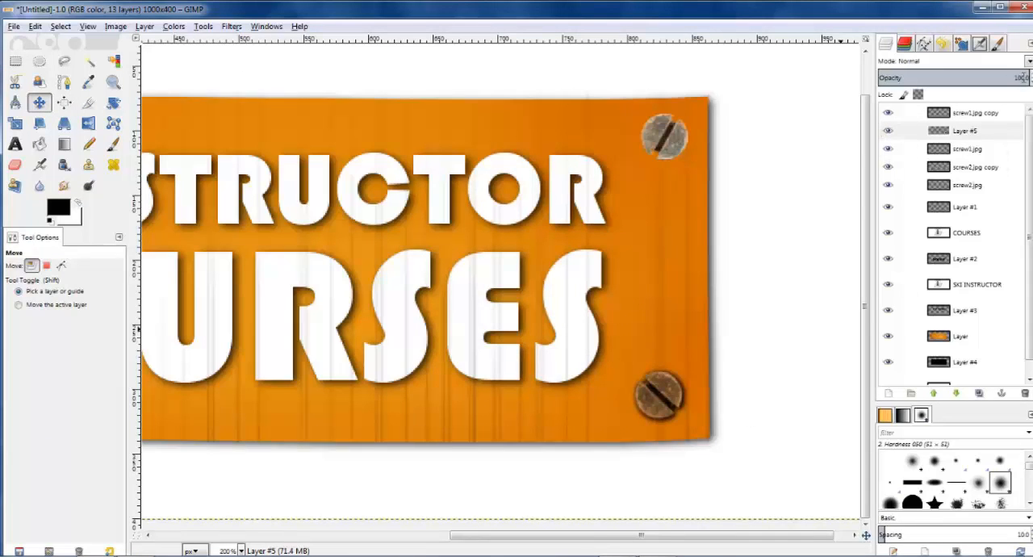
key("Return")
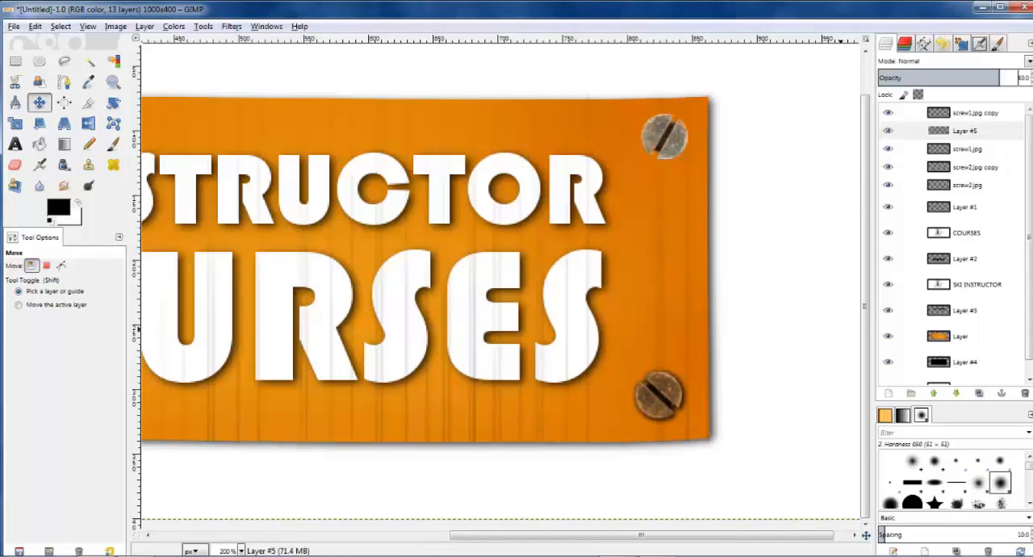
key("1")
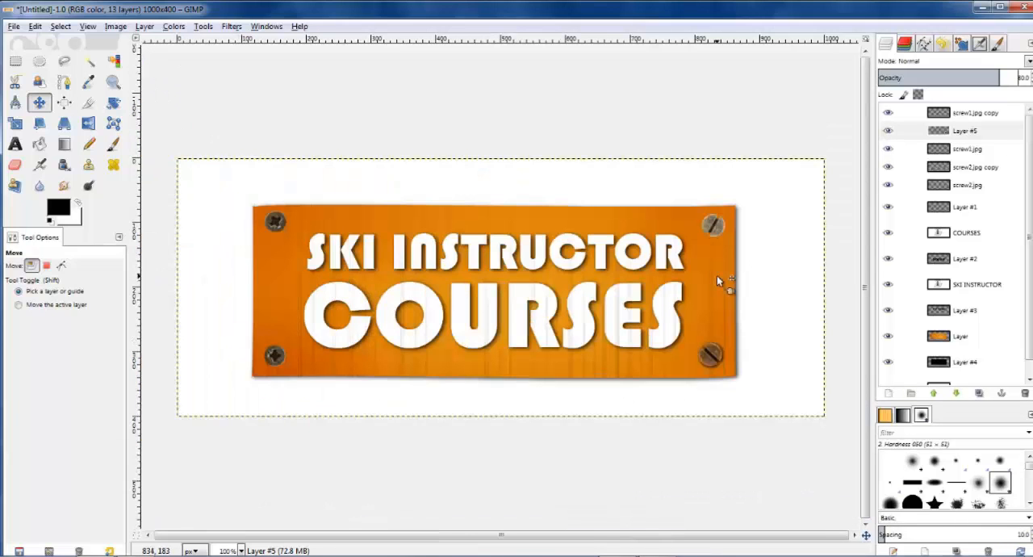
key("2")
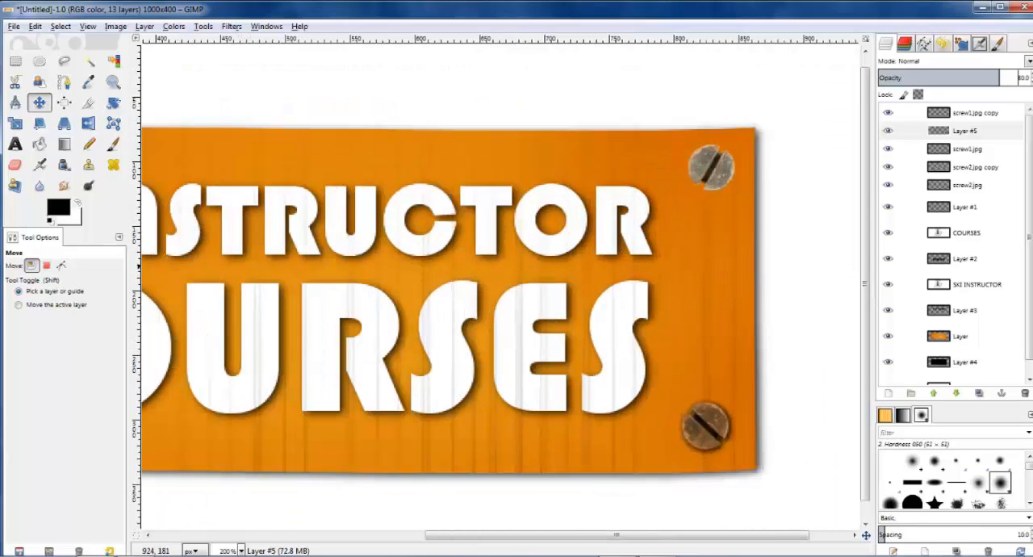
Step: Duplicate the screw shadow layer and lower the original Layer #5 to sit beneath the screw1.jpg layer
left_click(973, 132)
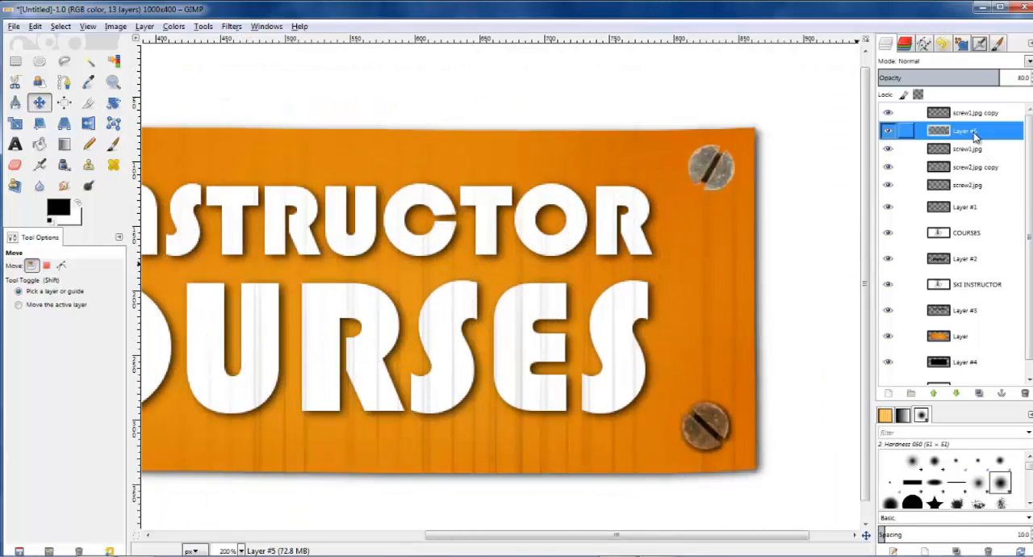
left_click(979, 393)
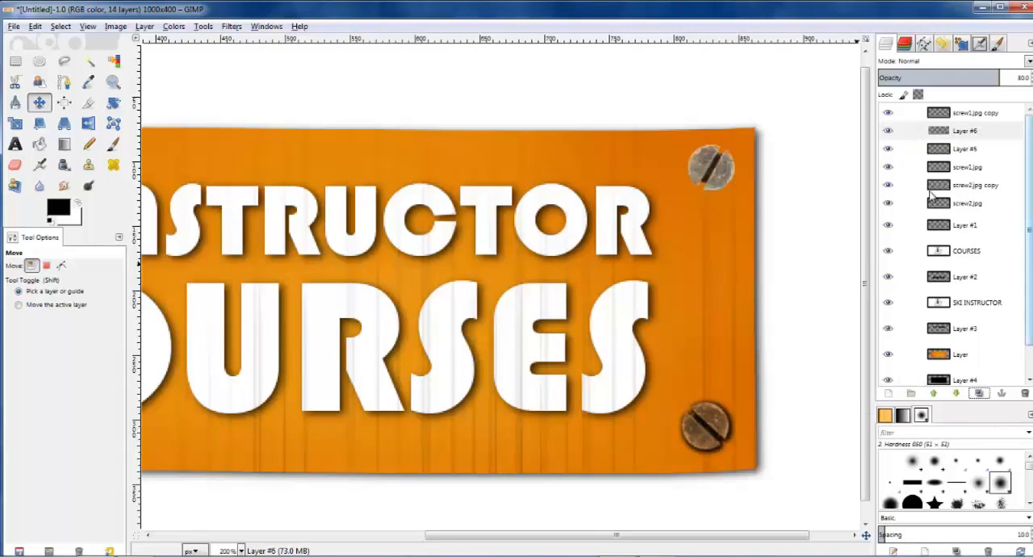
left_click(949, 169)
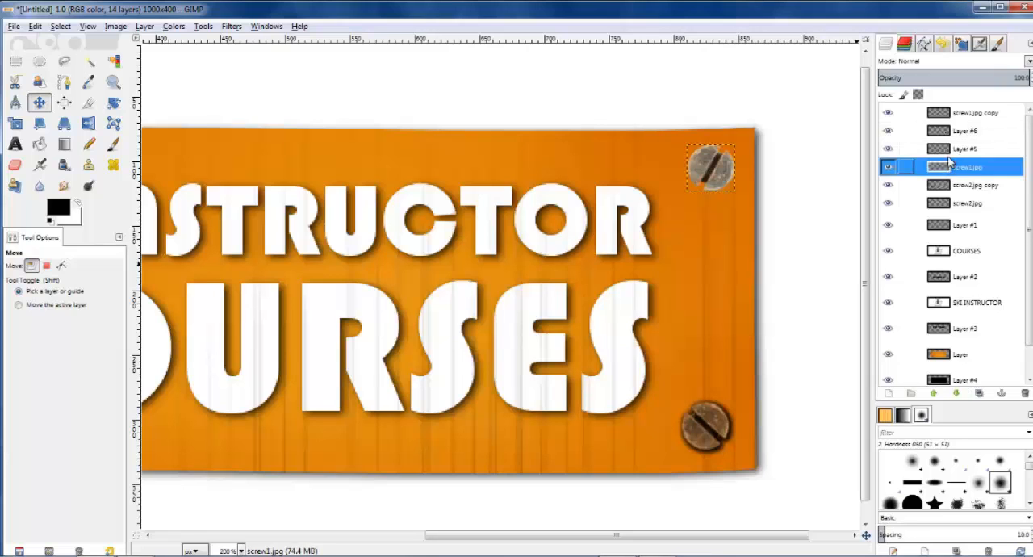
left_click(949, 152)
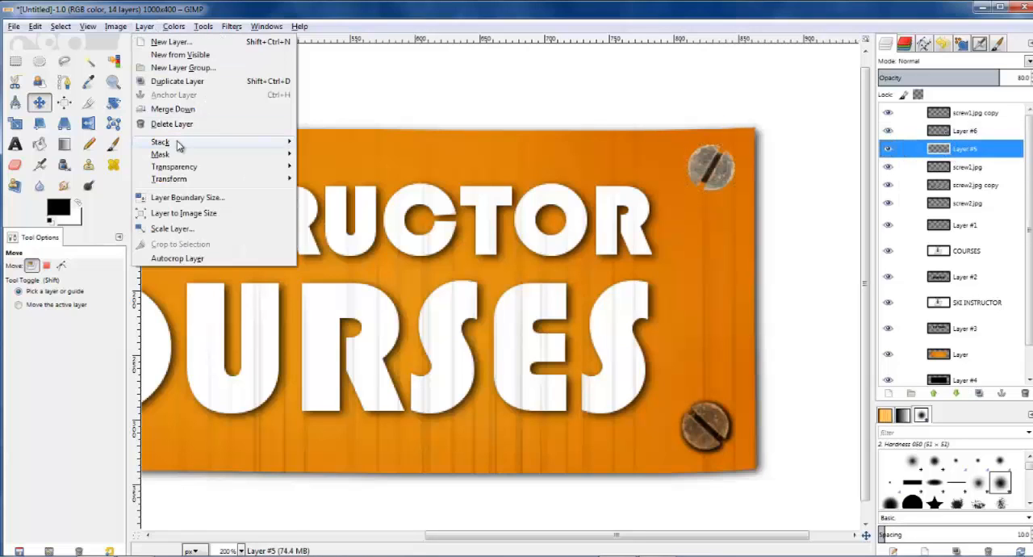
mouse_move(181, 146)
left_click(347, 213)
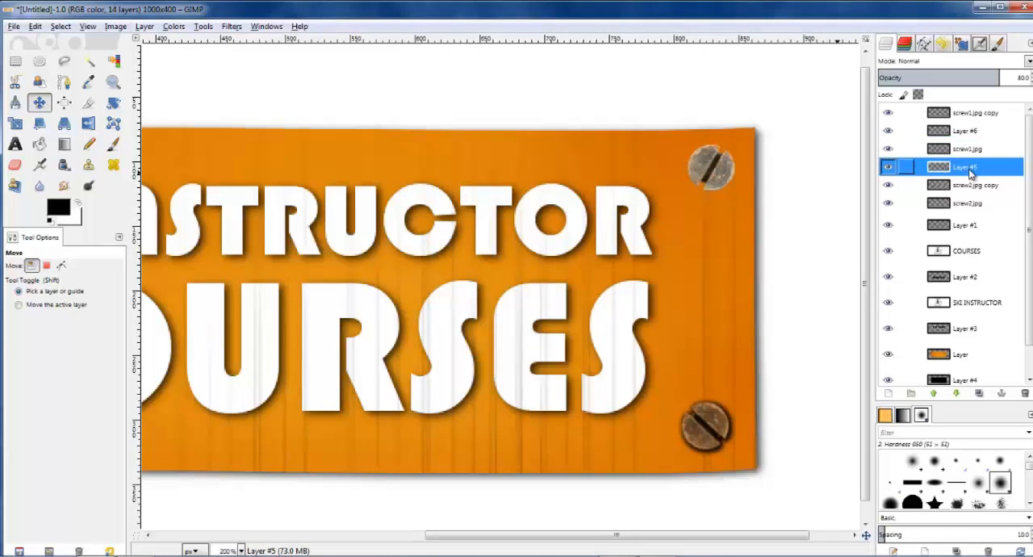
Step: Undo the accidental shift of the lower-right screw and move the Layer #5 shadow up behind the upper-right screw
left_click(42, 106)
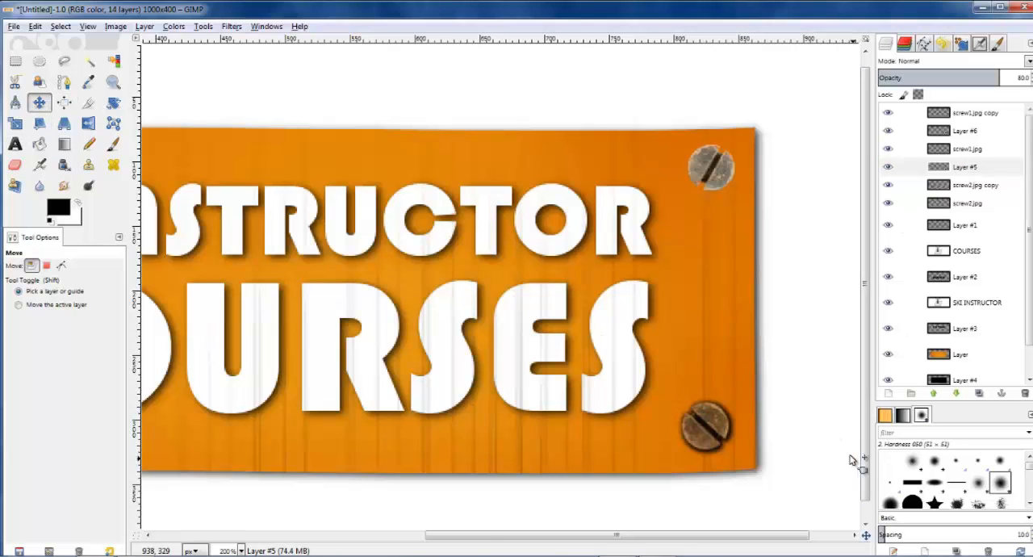
mouse_move(720, 424)
left_mouse_down()
mouse_move(714, 396)
mouse_move(721, 432)
left_mouse_up()
key("ctrl+z")
left_click(960, 170)
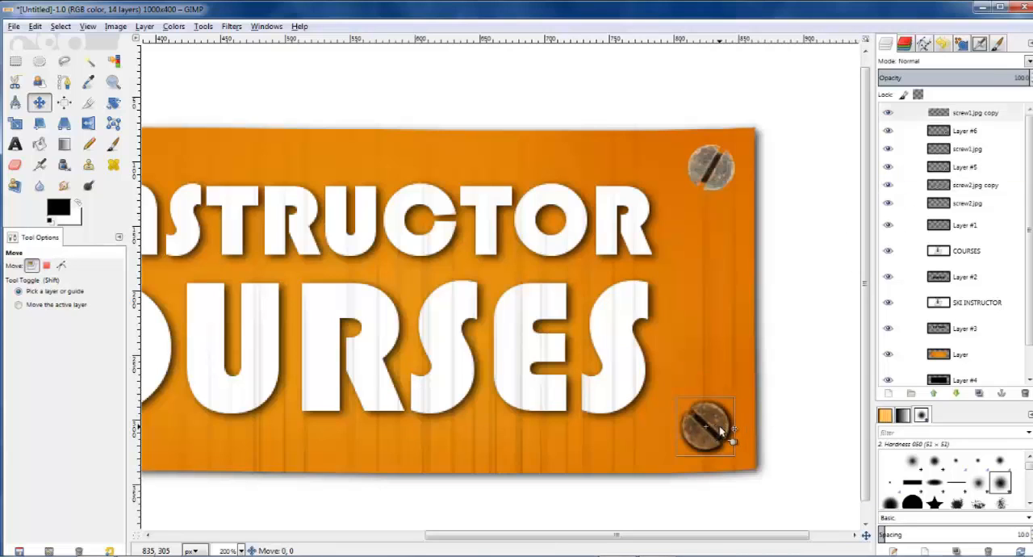
key("shift")
key("shift+Up")
key("shift+Up")
key("shift+Up")
key("shift+Up")
key("shift+Up")
key("shift+Up")
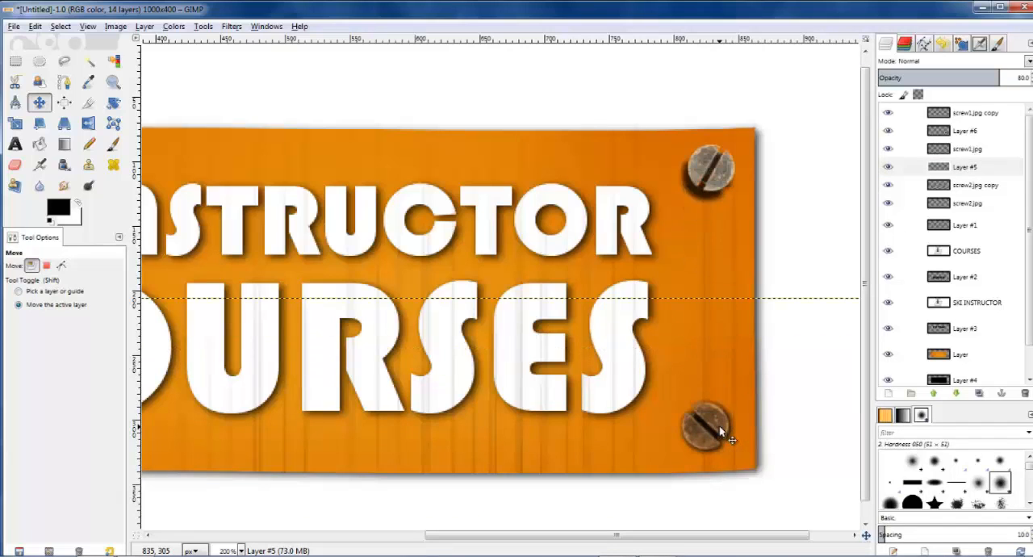
key("Up")
key("Up")
key("Up")
key("Up")
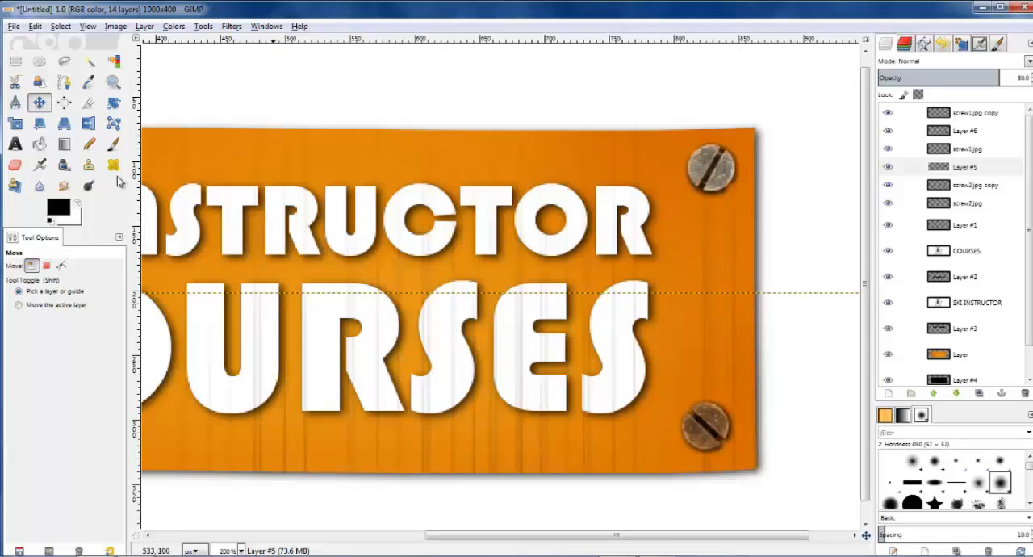
Step: Try rotating the reused shadow to match the upper-right screw's slot, and delete that Layer #5 shadow
left_click(113, 102)
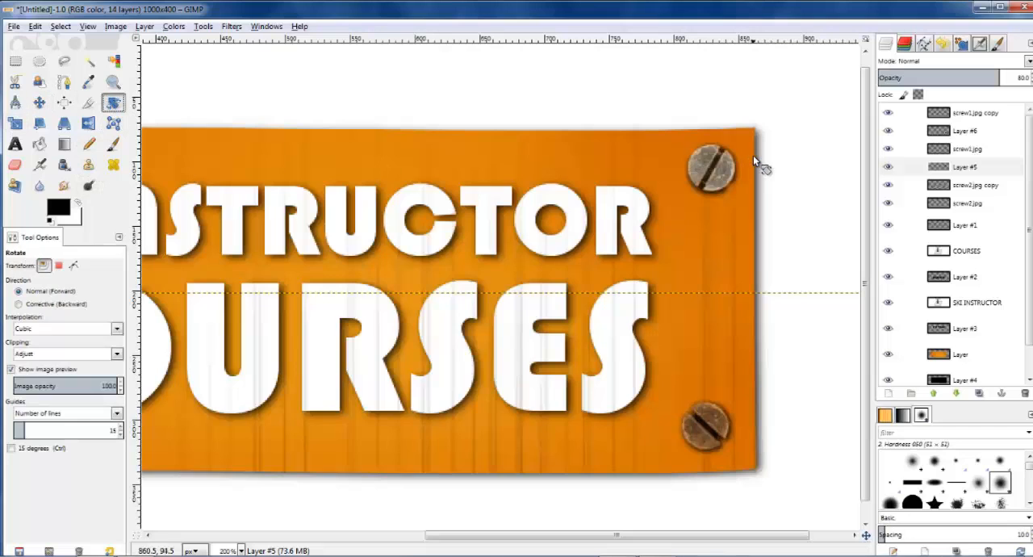
left_click_drag(753, 155, 750, 146)
key("Return")
key("minus")
key("plus")
key("plus")
key("plus")
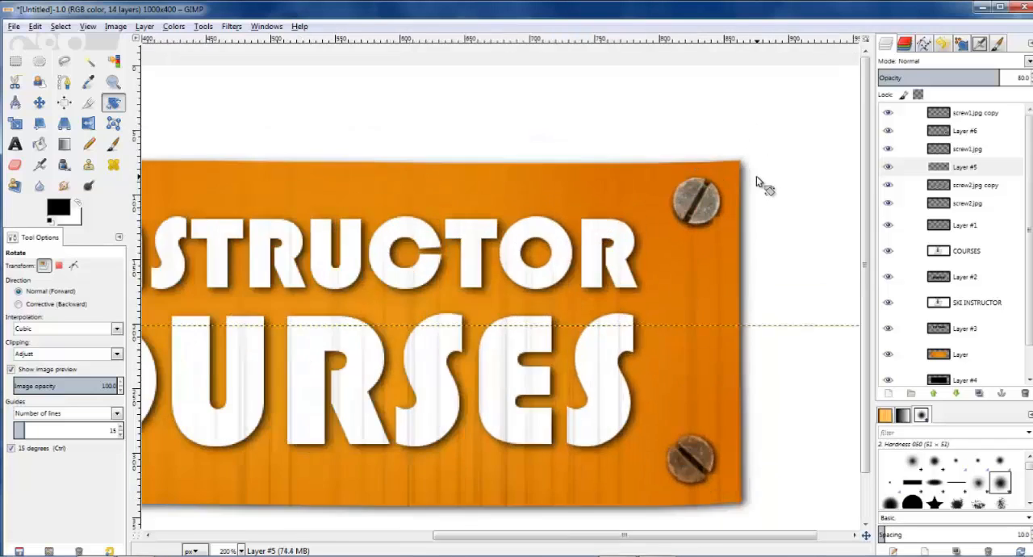
left_click(969, 168)
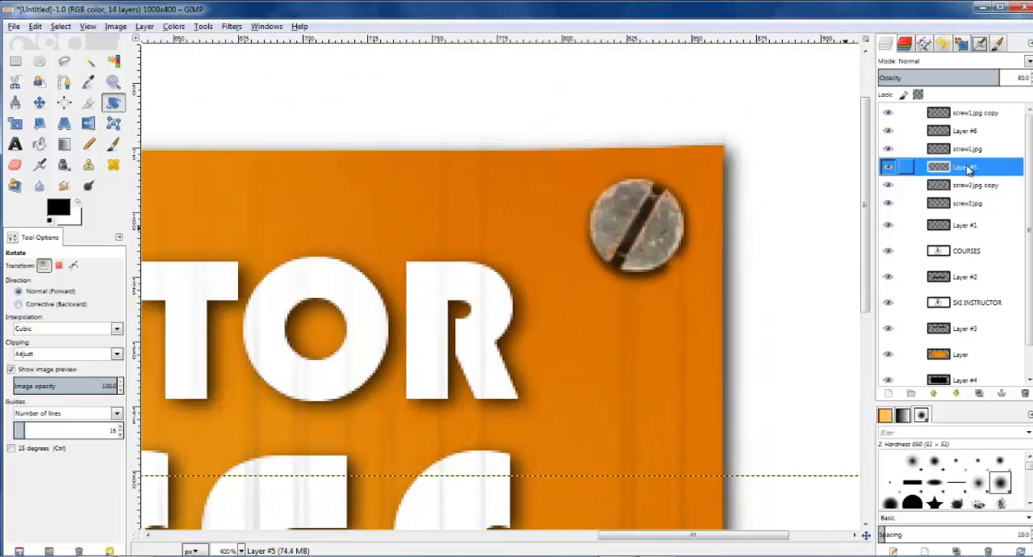
left_click(1024, 393)
Step: Select the upper-right screw's outline from the alpha of the screw1.jpg layer and grow the selection slightly
left_click(946, 149)
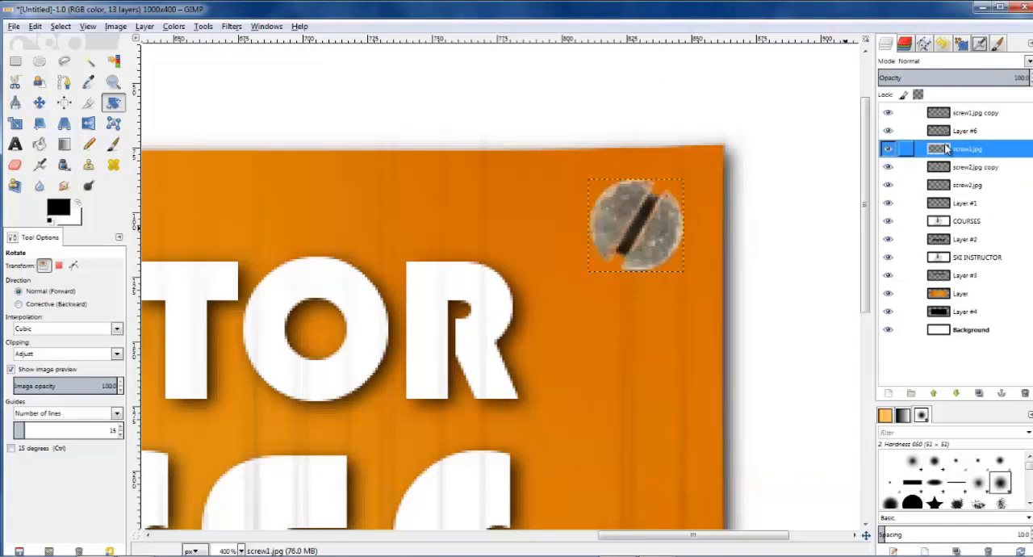
right_click(945, 149)
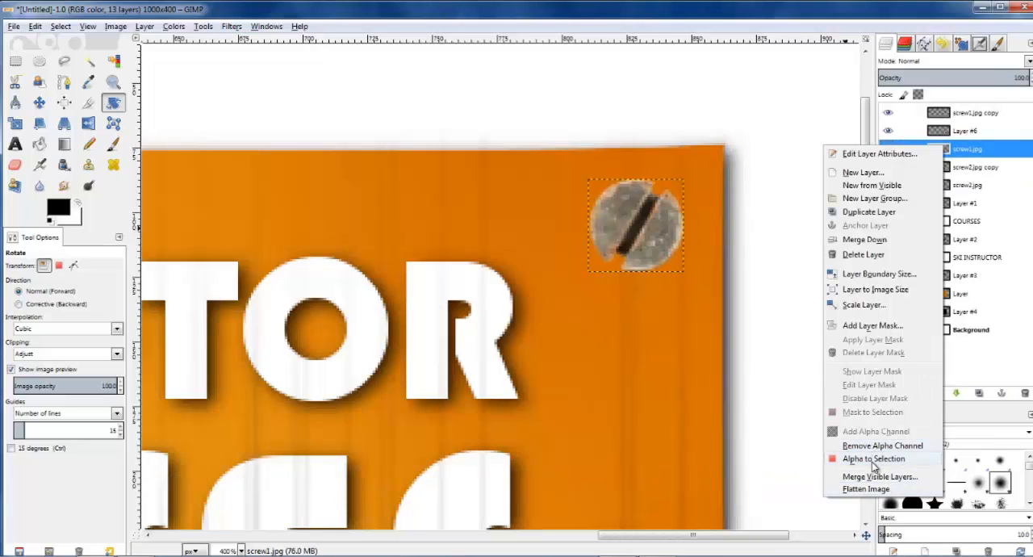
left_click(872, 460)
left_click(34, 26)
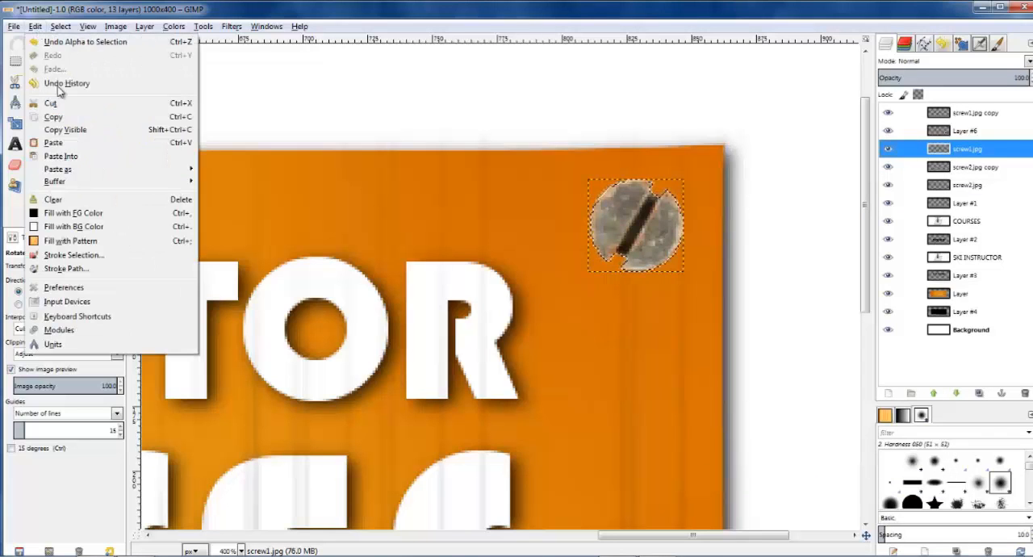
left_click(91, 195)
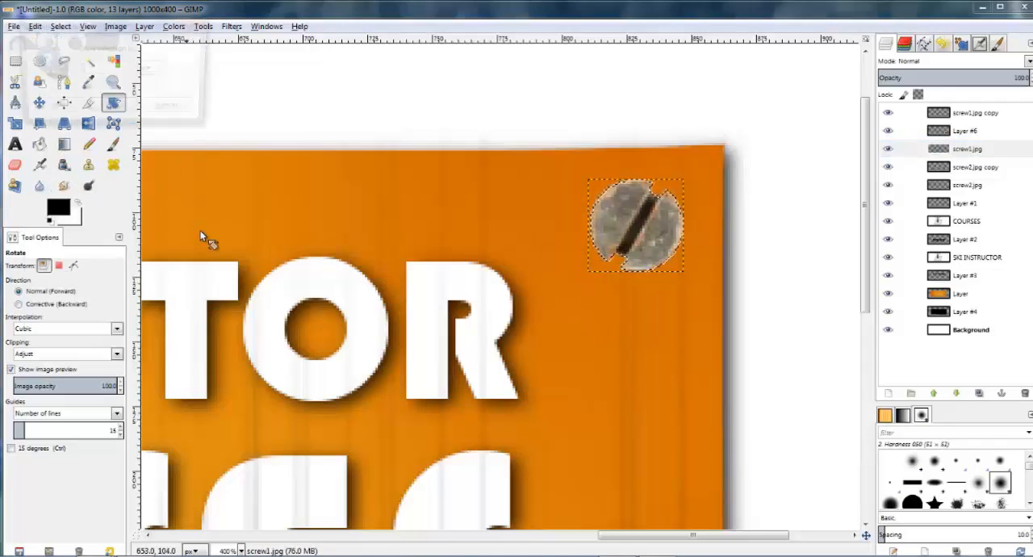
left_click(111, 109)
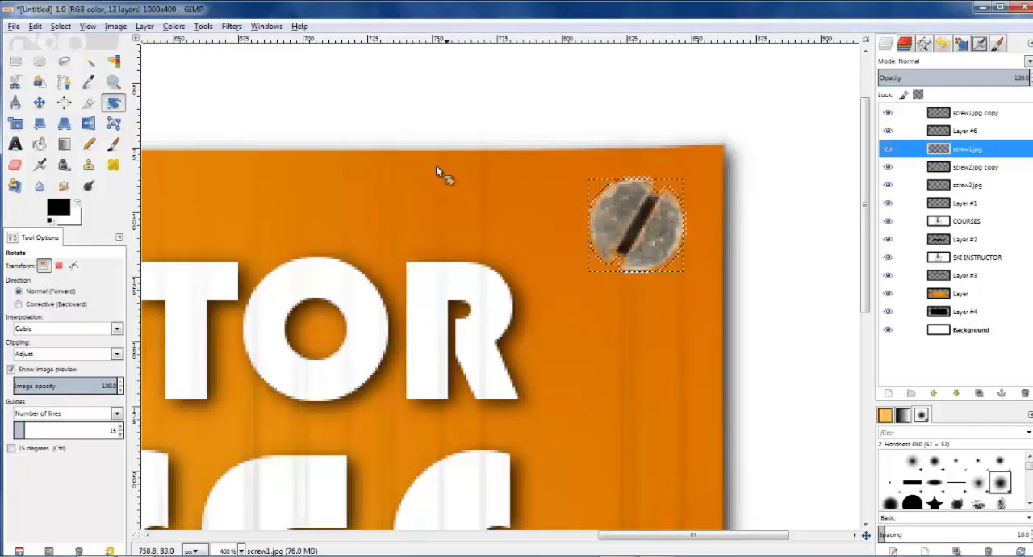
Step: Add a transparent 1000 x 400 px layer beneath screw1.jpg, fill the screw-shaped selection with black and clear the selection
left_click(972, 169)
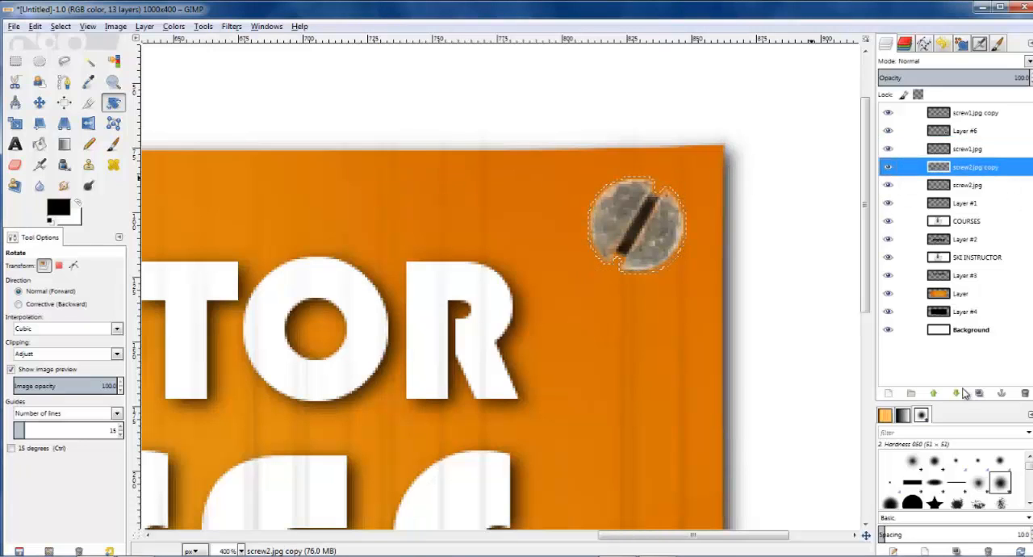
left_click(887, 394)
left_click(118, 222)
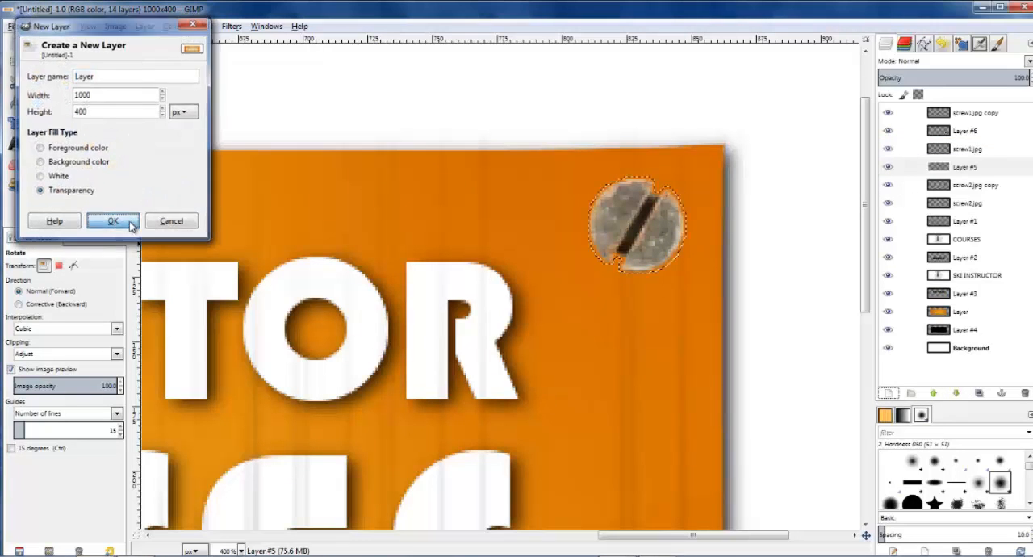
left_click(38, 144)
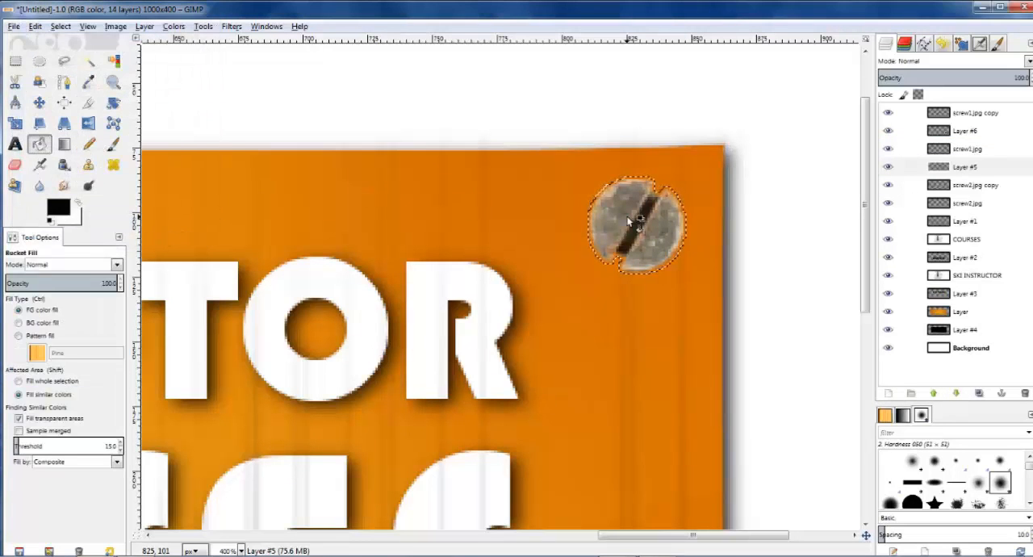
key("ctrl+shift+a")
left_click(16, 61)
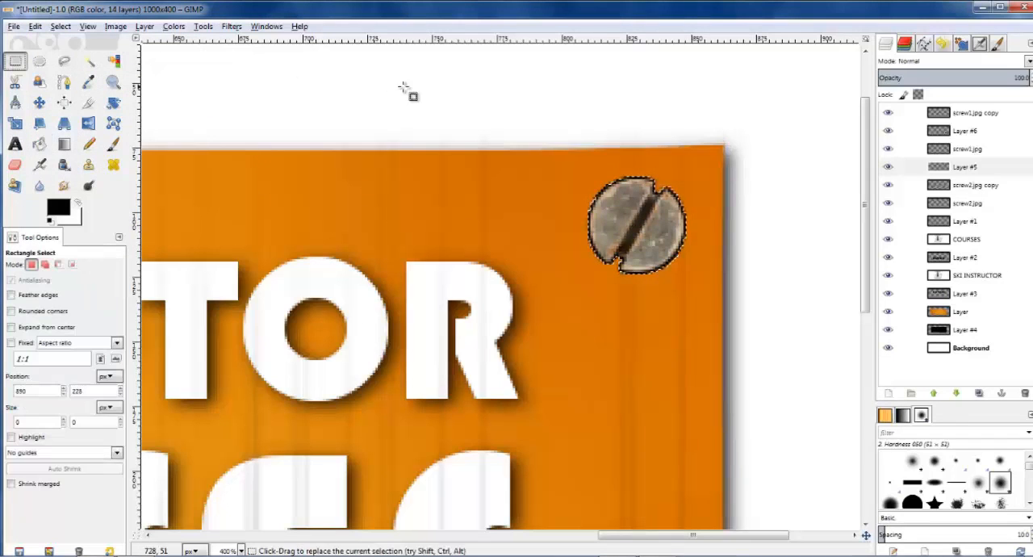
Step: Apply a Gaussian blur with the previously used 5 px radius to the black shape under the upper-right screw
left_click(974, 166)
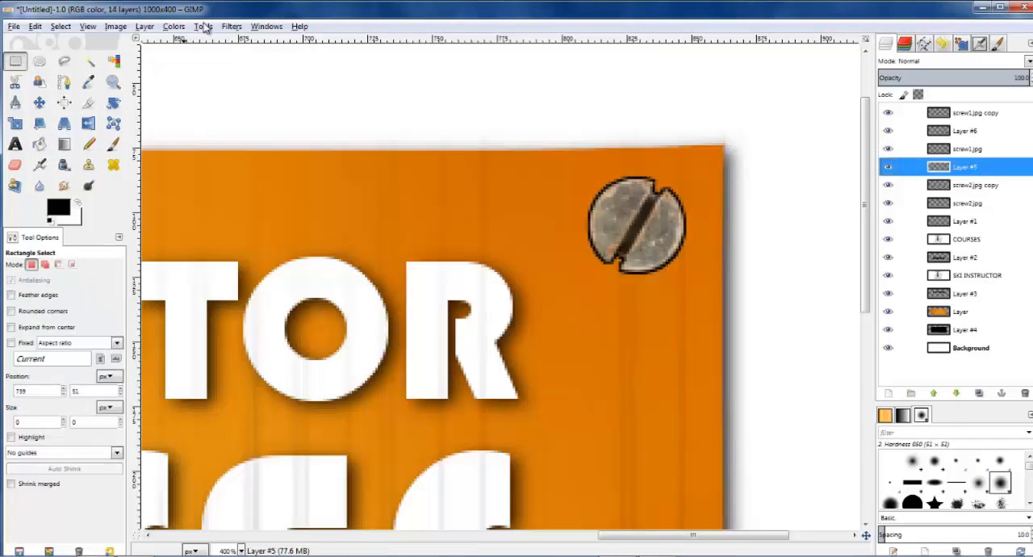
left_click(232, 26)
mouse_move(279, 103)
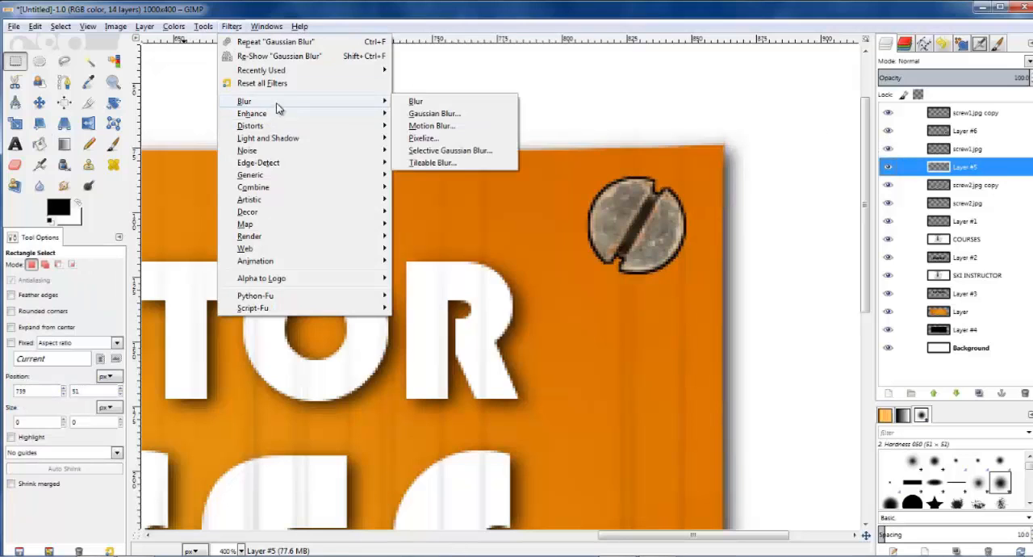
left_click(477, 120)
left_click(542, 428)
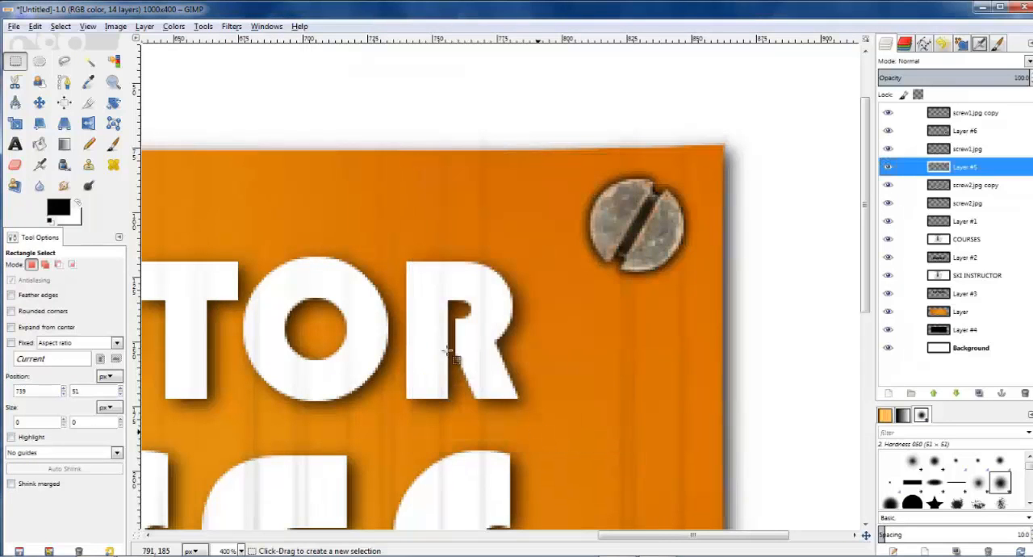
Step: Offset the upper-right screw's shadow slightly from the screw and reduce the shadow layer's opacity to 80
left_click(39, 103)
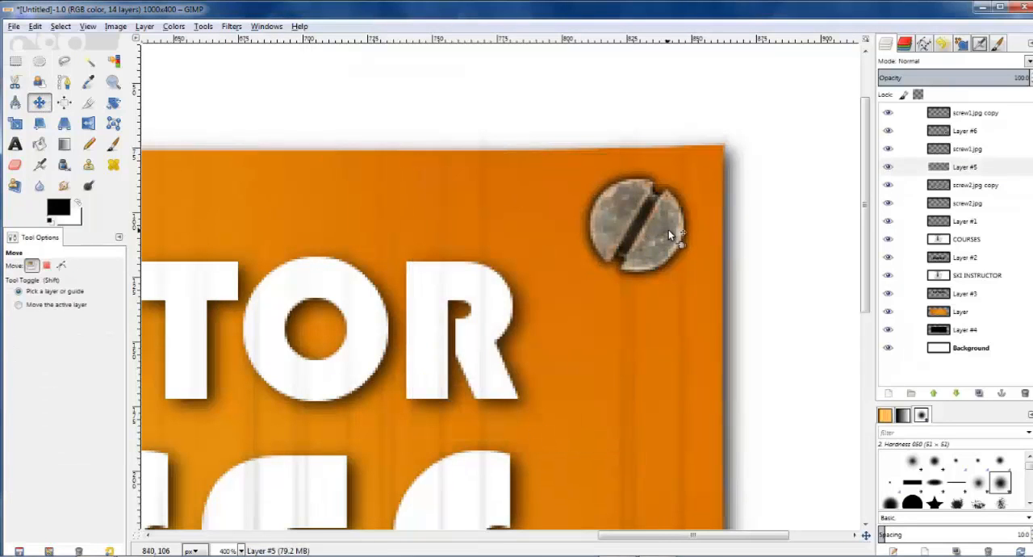
left_click_drag(668, 230, 671, 231)
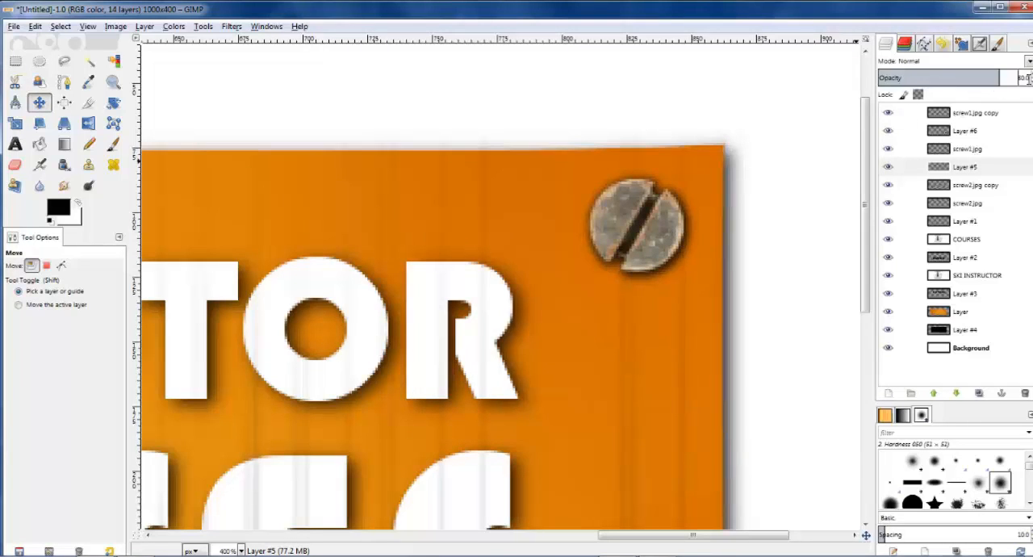
scroll(440, 258, "down", 3)
scroll(377, 250, "down", 2)
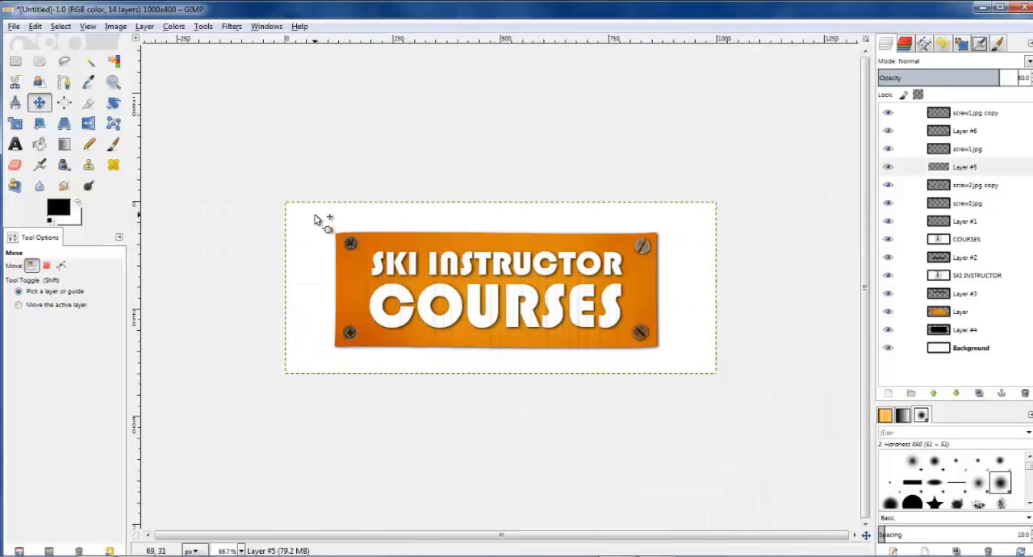
Step: Select the upper-left screw's outline from the alpha of the screw2.jpg layer and grow the selection slightly
scroll(359, 222, "up", 2)
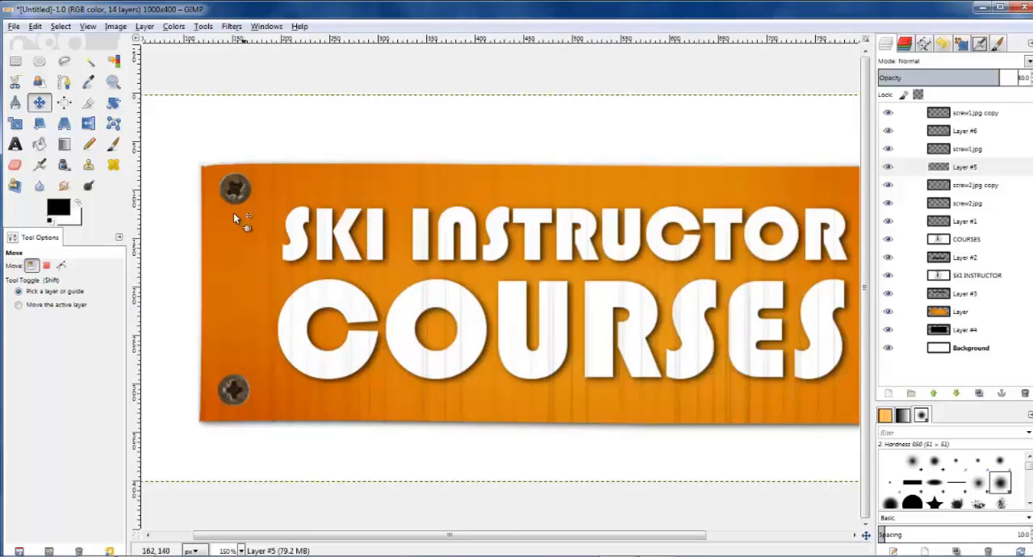
scroll(207, 173, "up", 1)
scroll(201, 169, "up", 1)
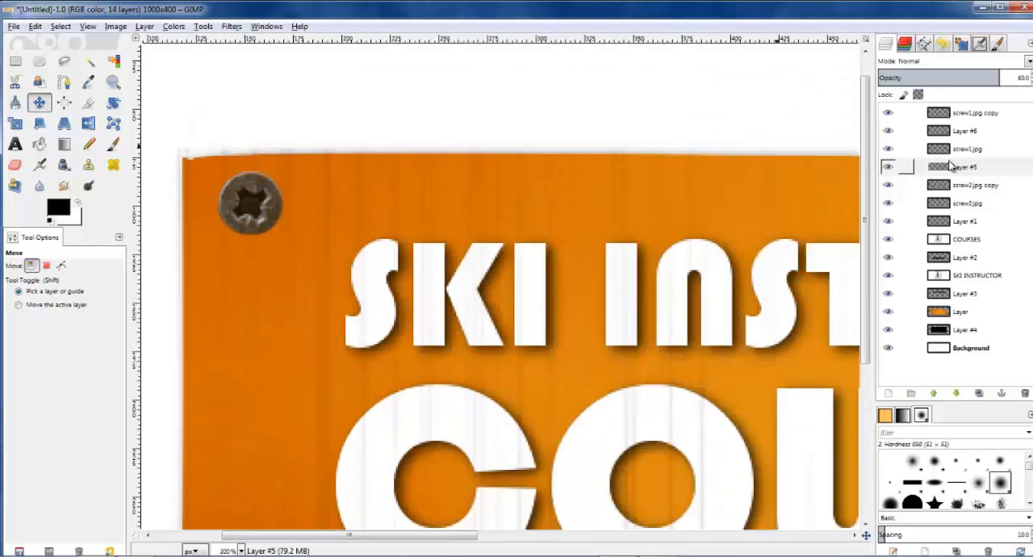
left_click(942, 206)
right_click(942, 207)
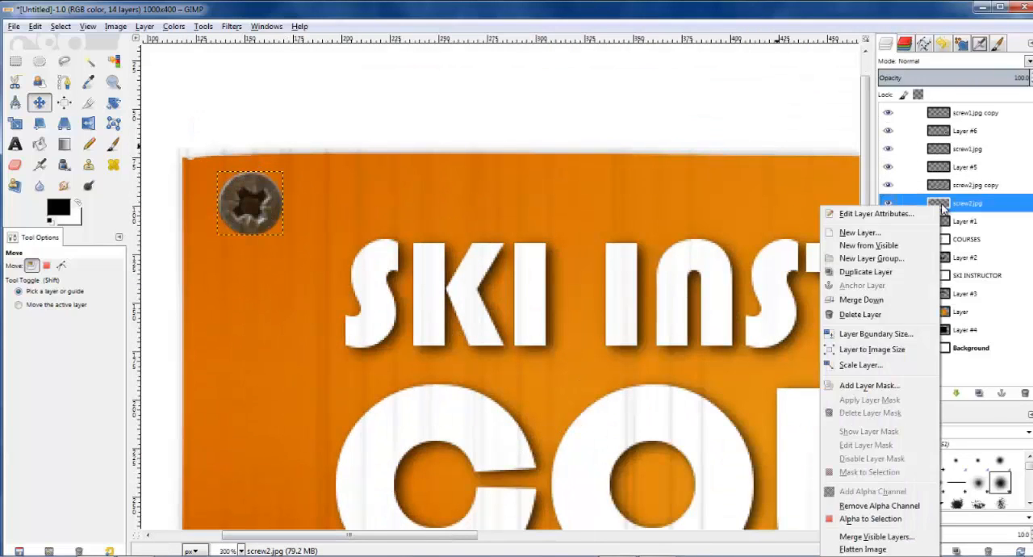
left_click(879, 519)
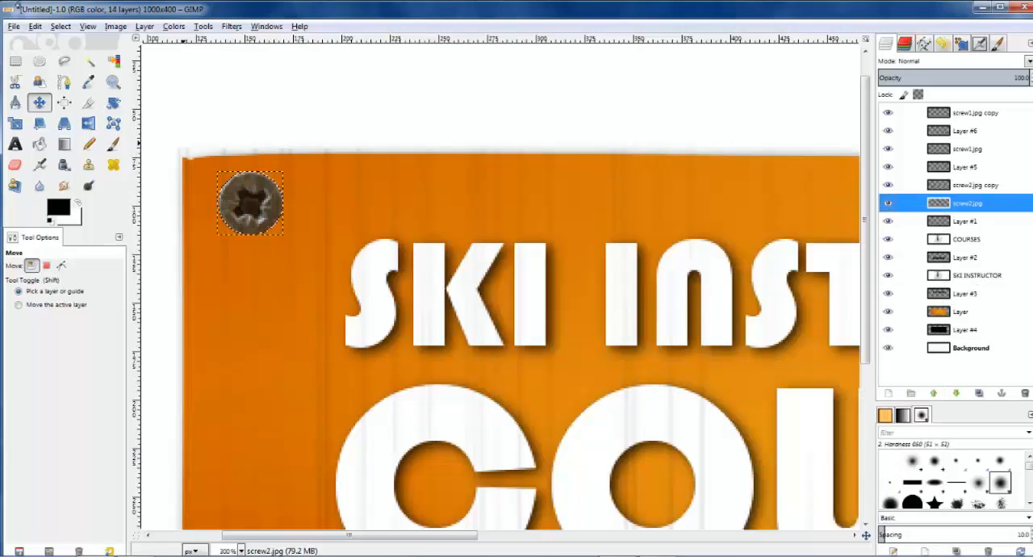
left_click(61, 25)
left_click(90, 184)
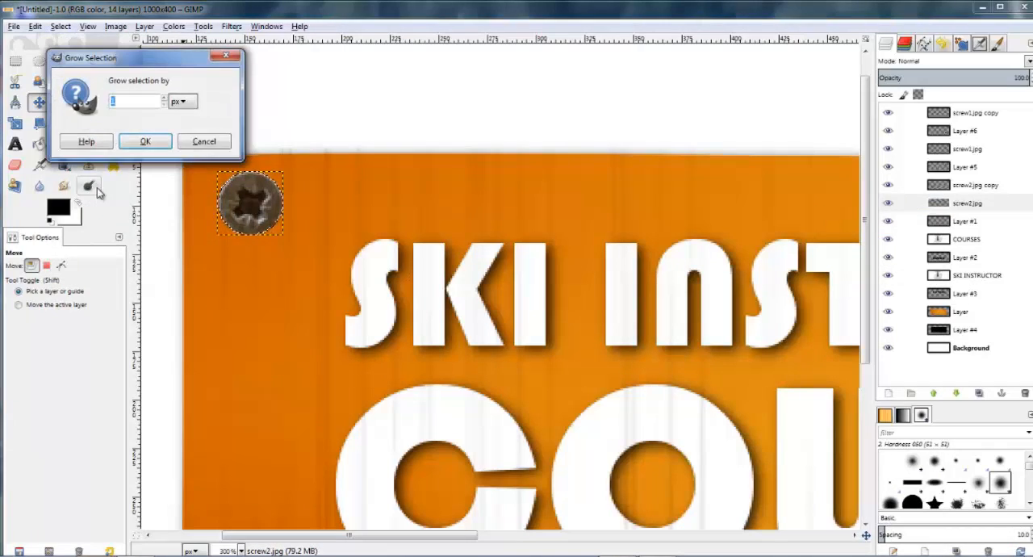
left_click(143, 141)
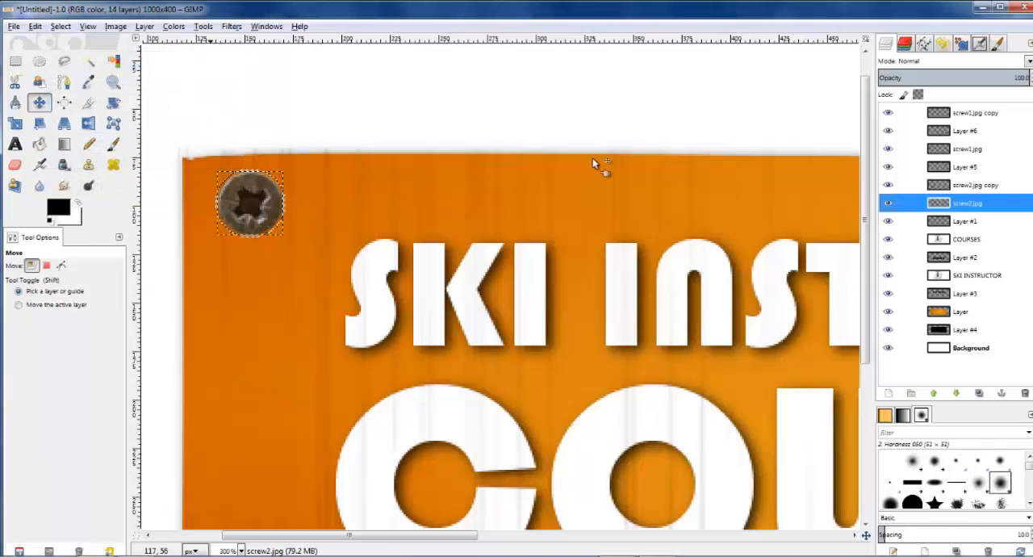
Step: Add a transparent 1000 x 400 px layer beneath screw2.jpg, fill the screw-shaped selection with black and clear the selection
left_click(974, 221)
left_click(887, 394)
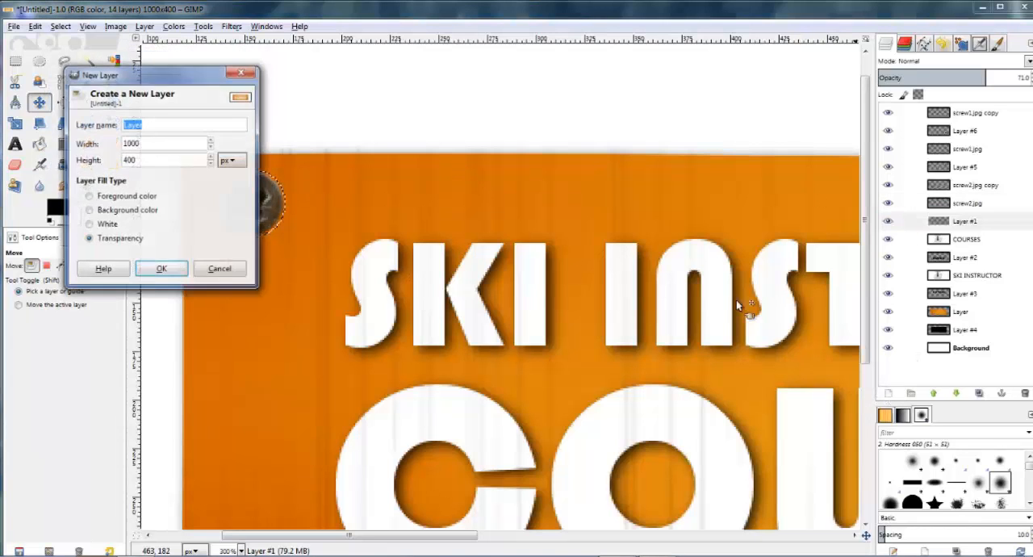
left_click(159, 266)
left_click(40, 144)
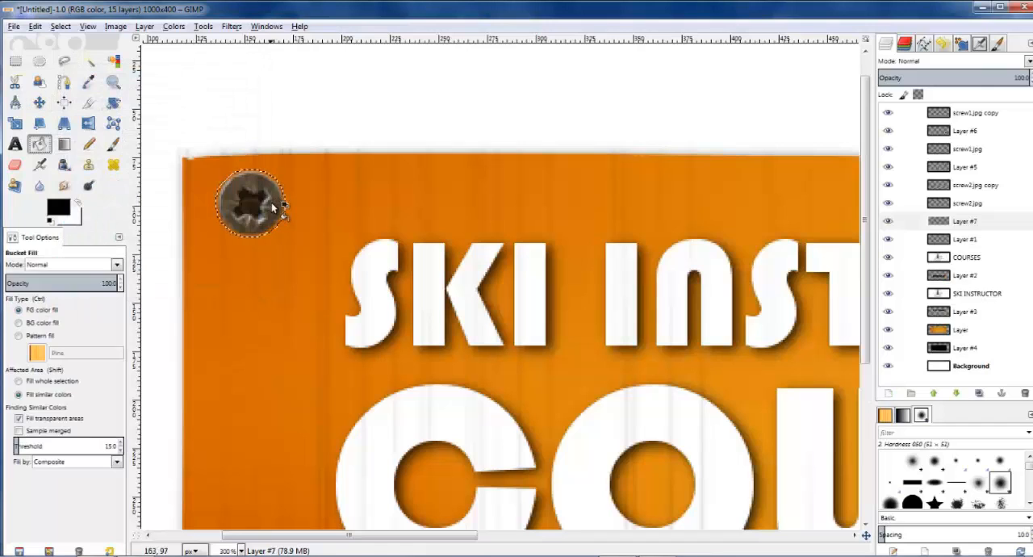
left_click(16, 62)
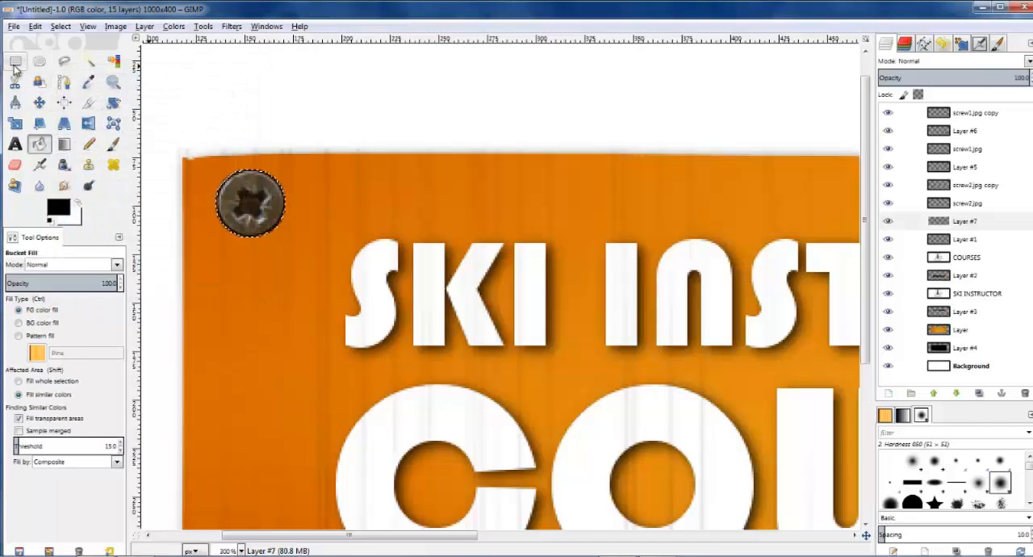
Step: Apply a Gaussian blur with a 5 px radius to the black shape under the upper-left screw
left_click(231, 26)
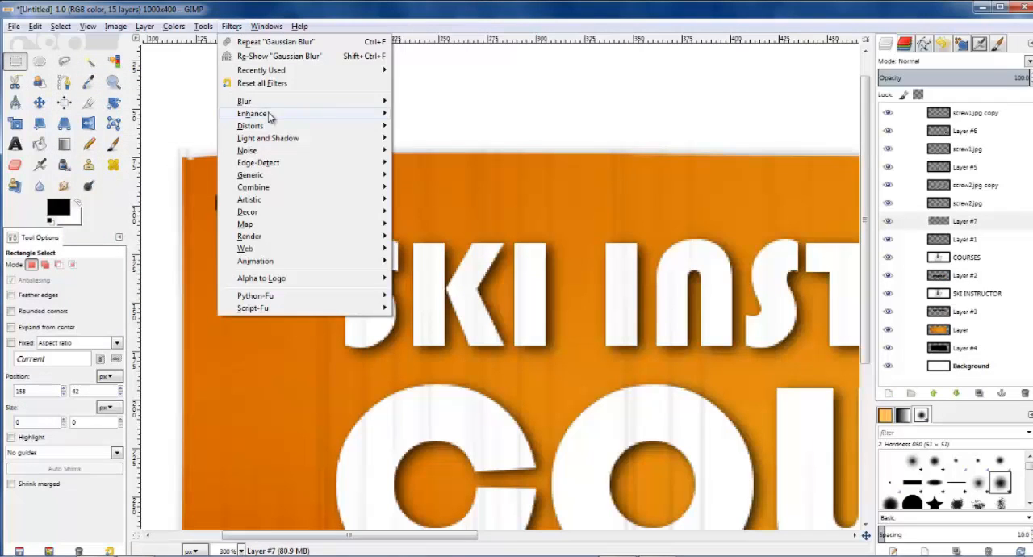
mouse_move(245, 100)
left_click(445, 114)
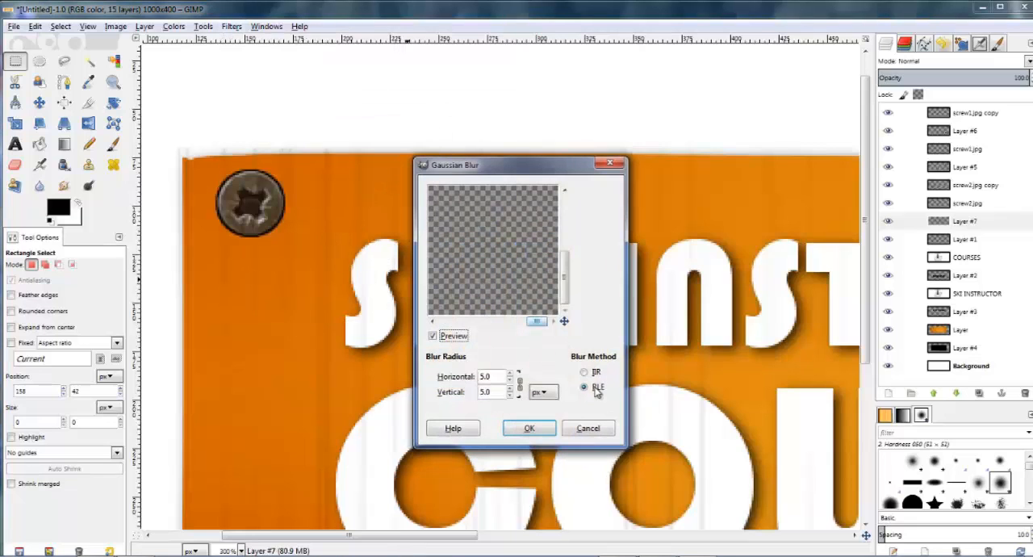
left_click(530, 433)
Step: Offset the upper-left screw's shadow slightly from the screw and reduce the shadow layer's opacity to 80
left_click(39, 100)
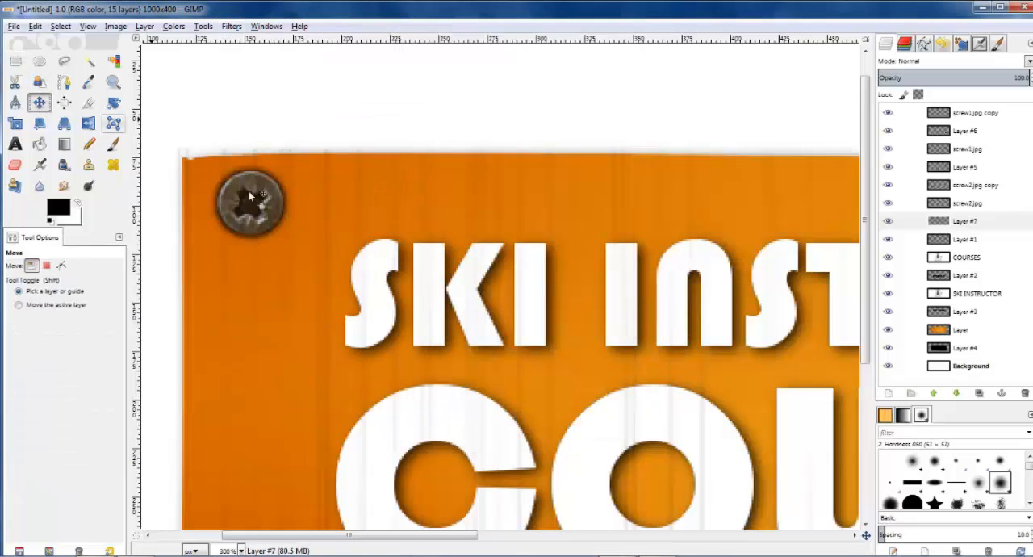
left_click_drag(393, 213, 398, 213)
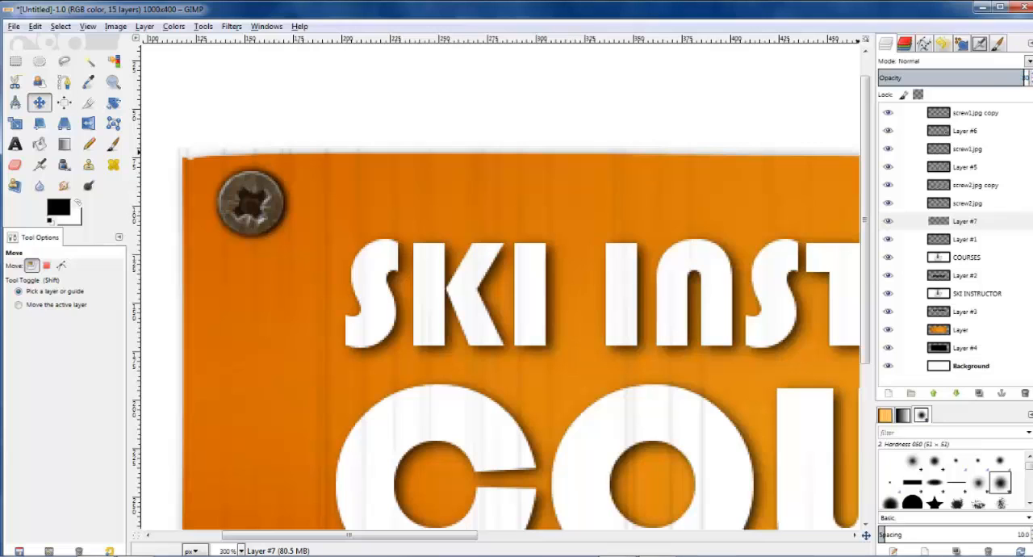
key("Return")
Step: Select the lower-left screw's outline from the alpha of the screw2.jpg copy layer and grow the selection slightly
scroll(422, 204, "down", 5)
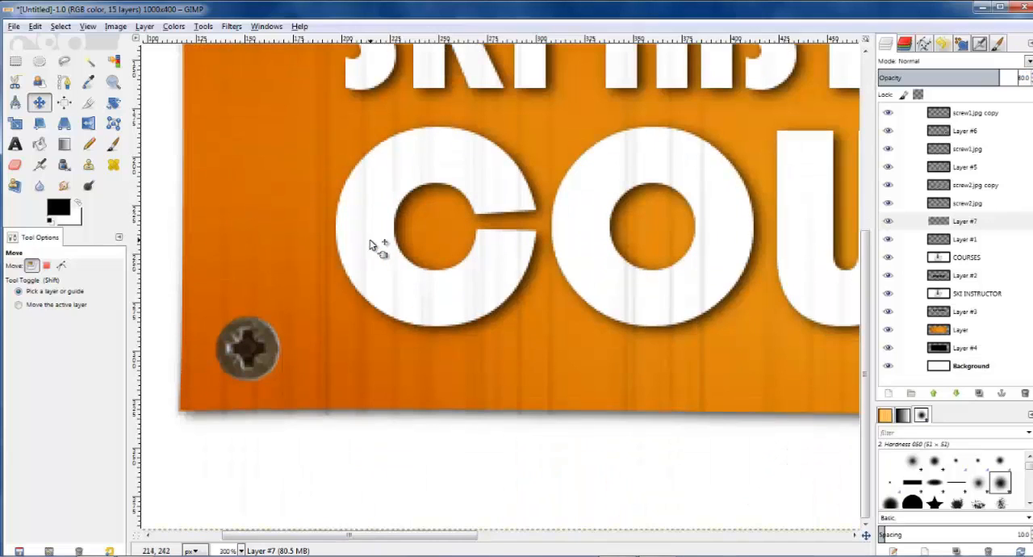
left_click(971, 166)
left_click(965, 185)
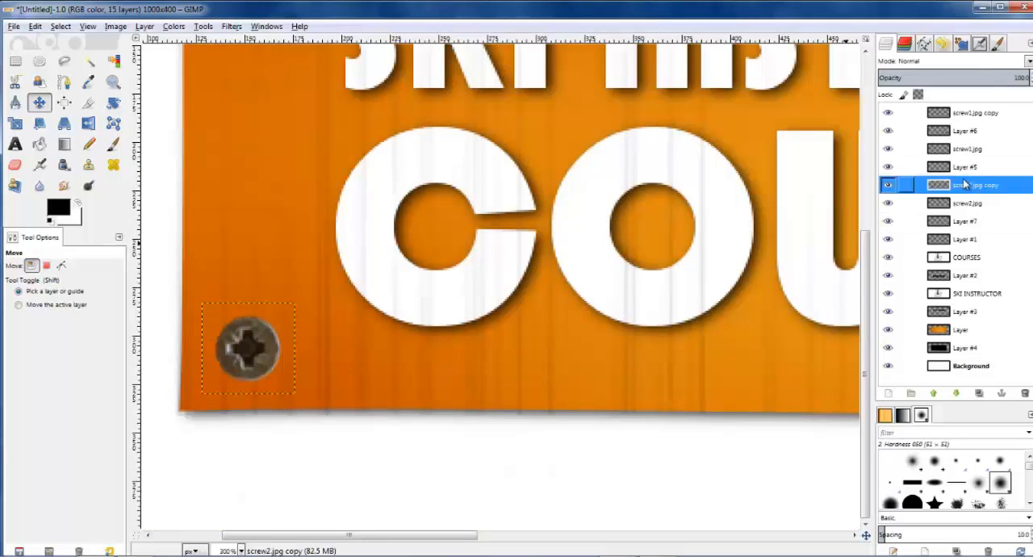
right_click(961, 192)
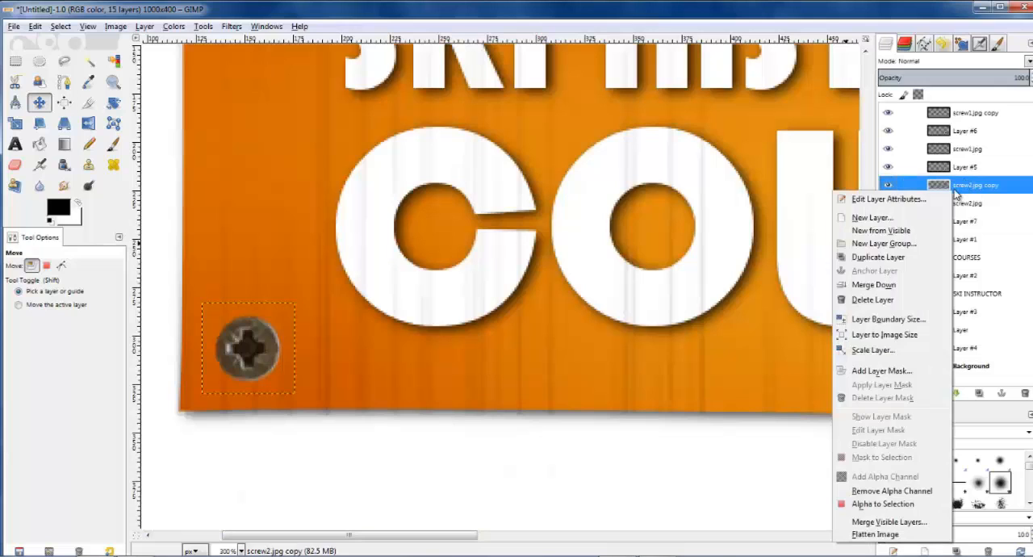
left_click(870, 505)
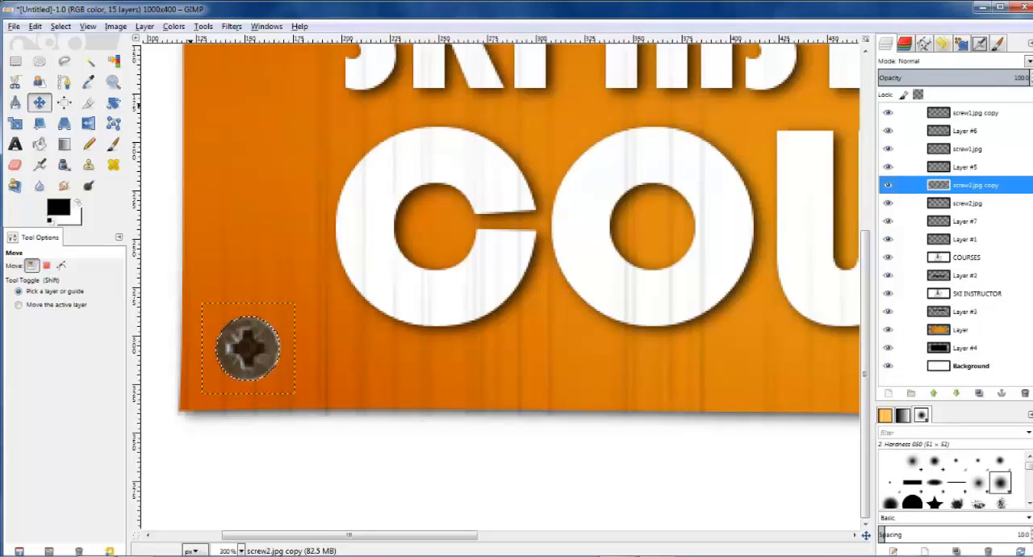
left_click(61, 26)
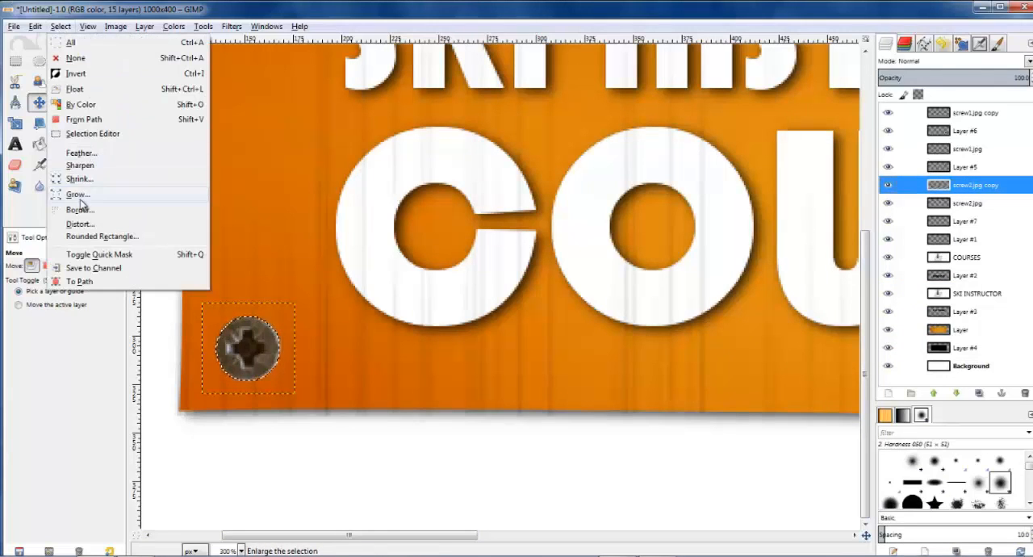
left_click(85, 202)
left_click(211, 189)
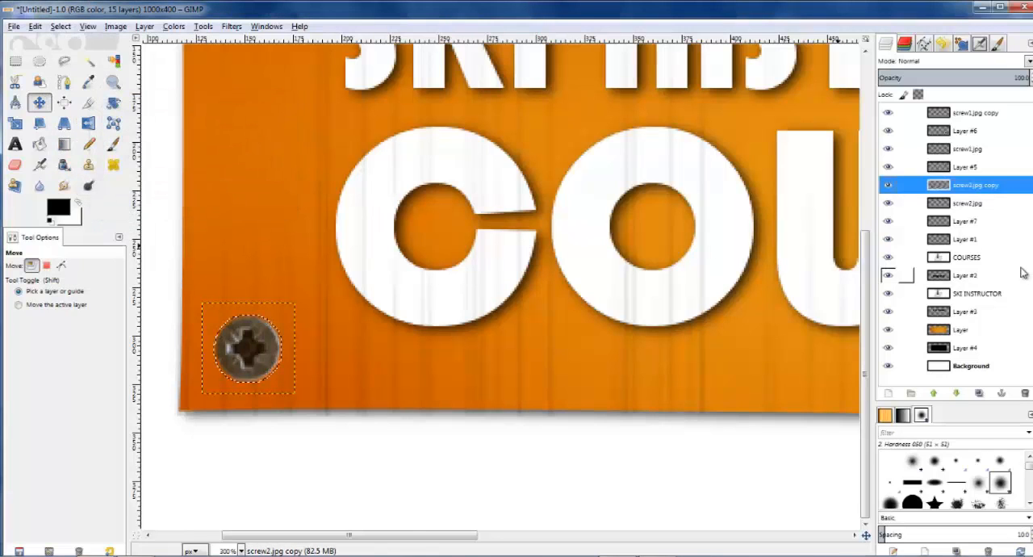
Step: Add a transparent 1000 x 400 px layer beneath screw2.jpg copy, fill the screw-shaped selection with black and clear the selection
left_click(972, 208)
left_click(890, 395)
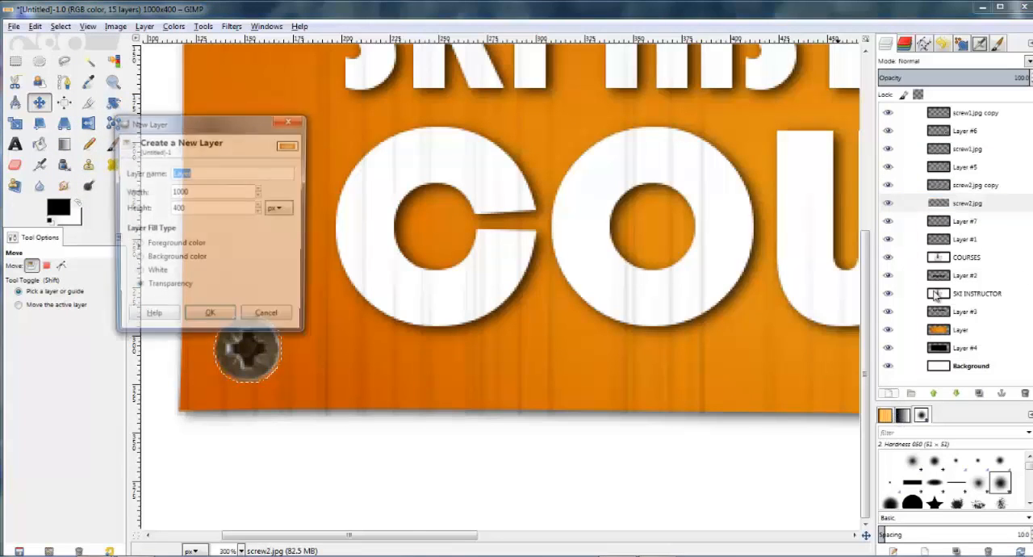
left_click(205, 315)
left_click(38, 144)
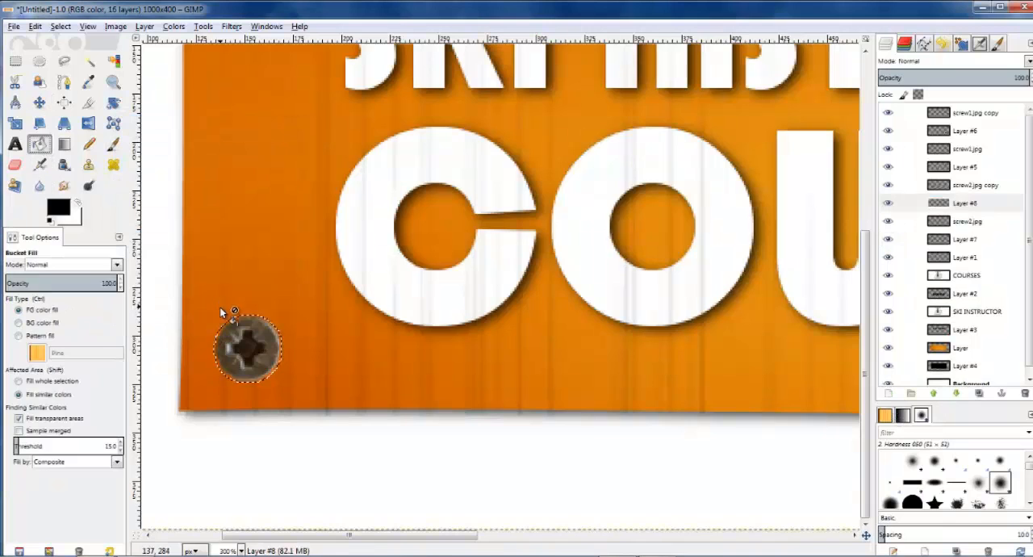
left_click(15, 61)
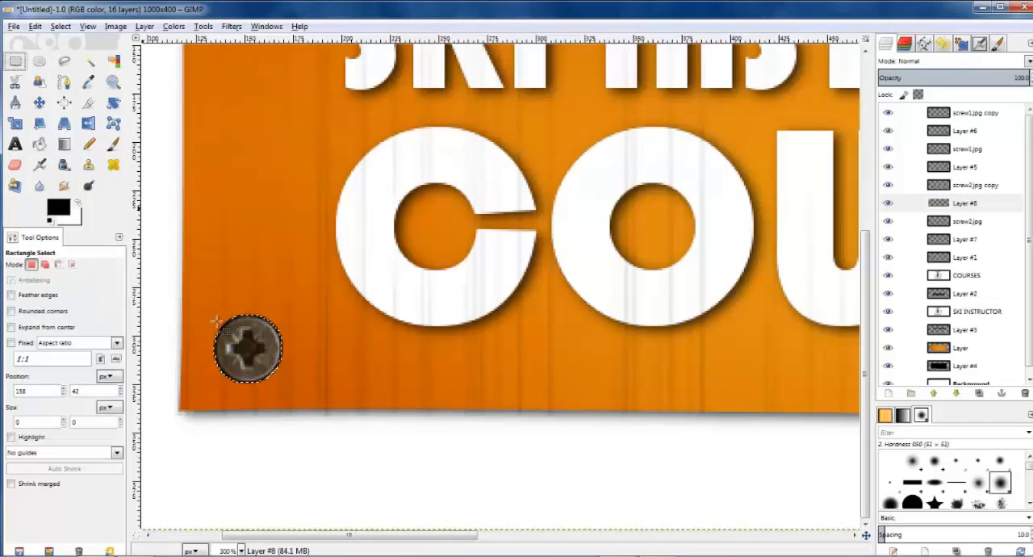
left_click(276, 431)
Step: Blur the black shape under the lower-left screw using Gaussian Blur with the previously used 5 px radius
left_click(231, 25)
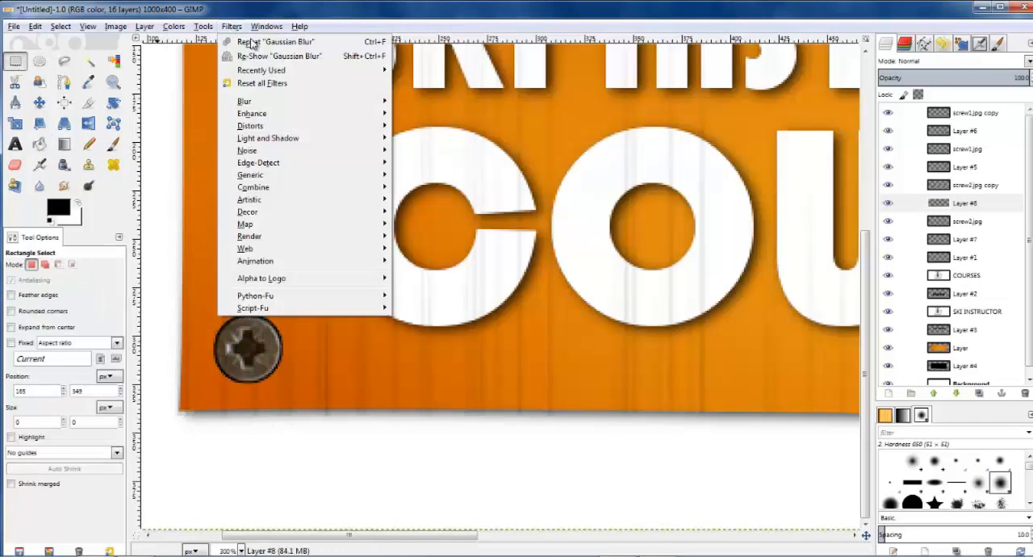
mouse_move(381, 102)
left_click(432, 113)
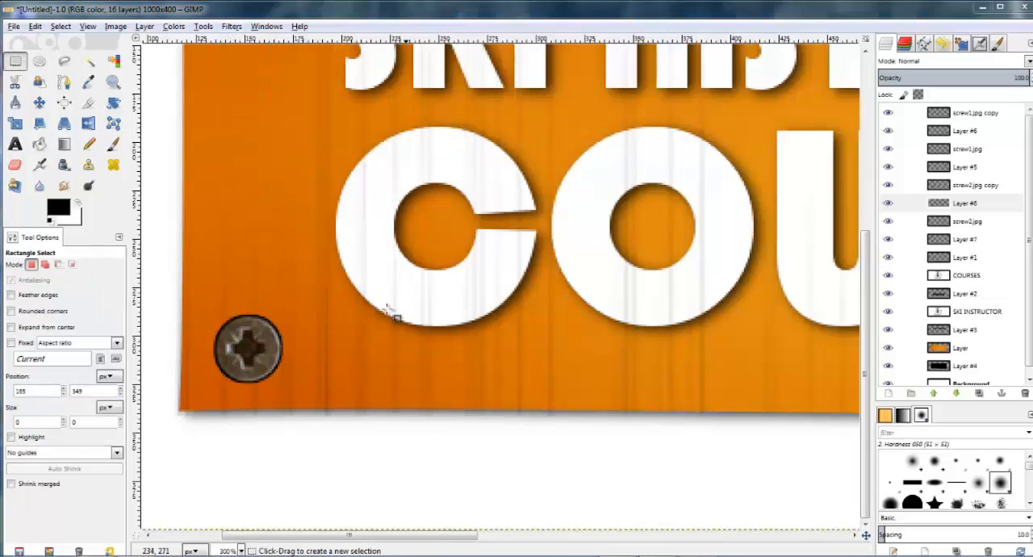
left_click(529, 428)
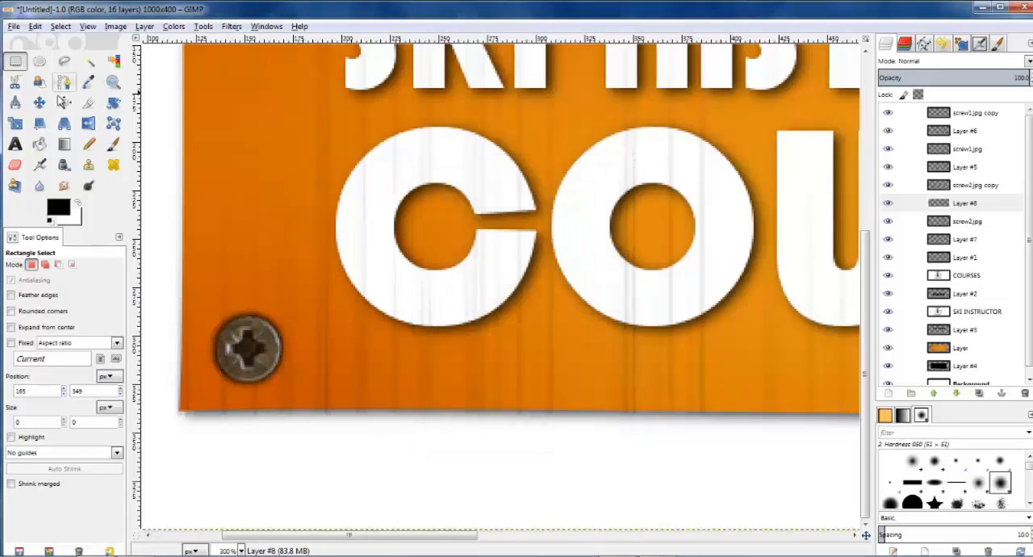
Step: Nudge the lower-left screw's shadow slightly away from the screw and set the shadow layer's opacity to 80
left_click(39, 102)
left_click(260, 377)
left_click(261, 375)
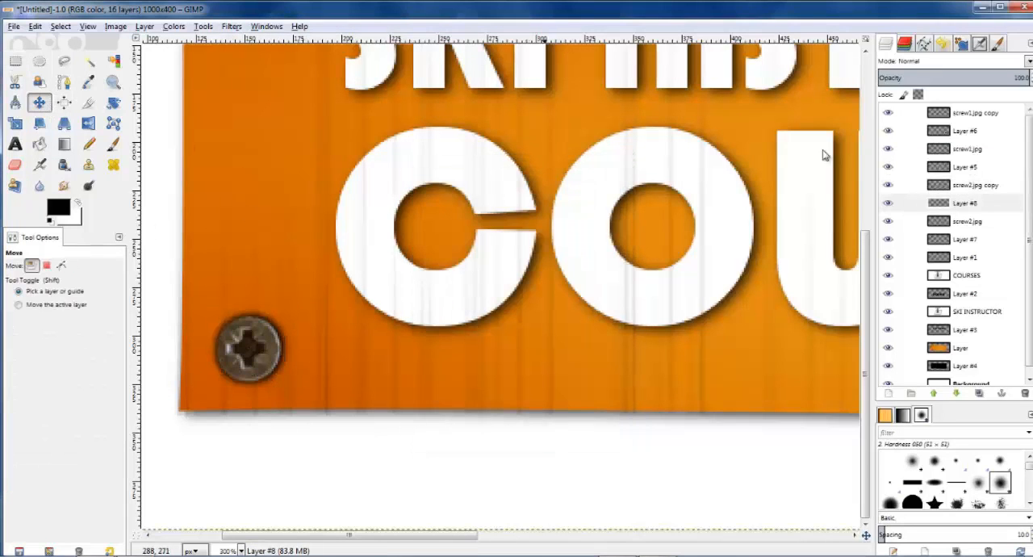
type("80")
key("Return")
left_click(276, 367)
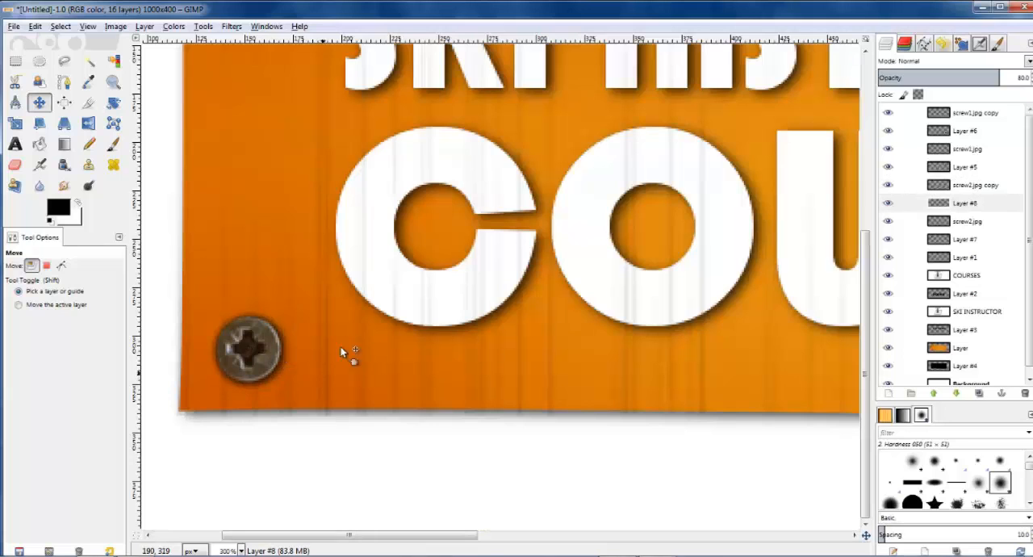
Step: Brighten the upper-left screw on the screw2.jpg layer with Curves by raising the Value curve's highlights and anchoring its shadows
scroll(320, 237, "down", 2, "ctrl")
scroll(560, 230, "down", 1, "ctrl")
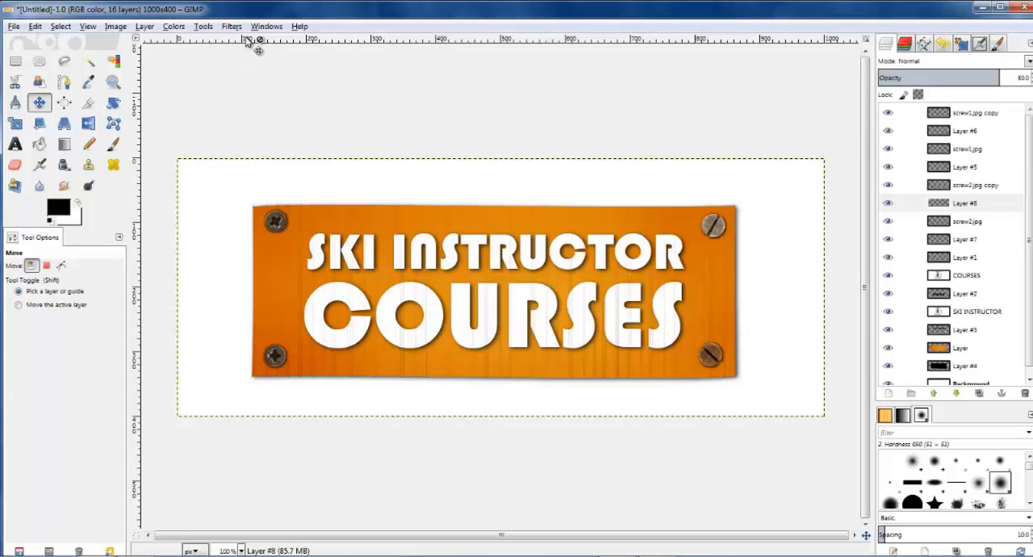
left_click(969, 171)
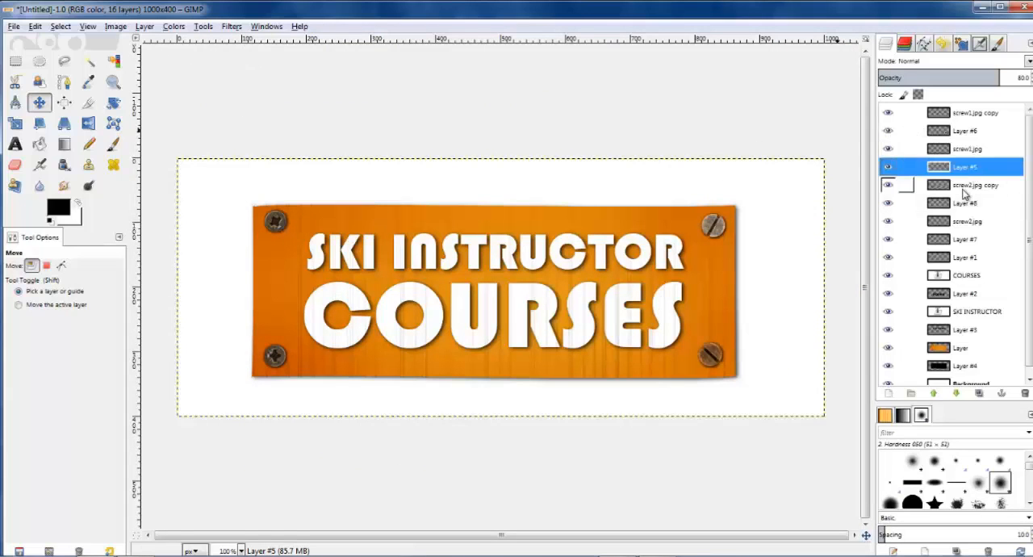
left_click(962, 189)
left_click(964, 168)
left_click(966, 223)
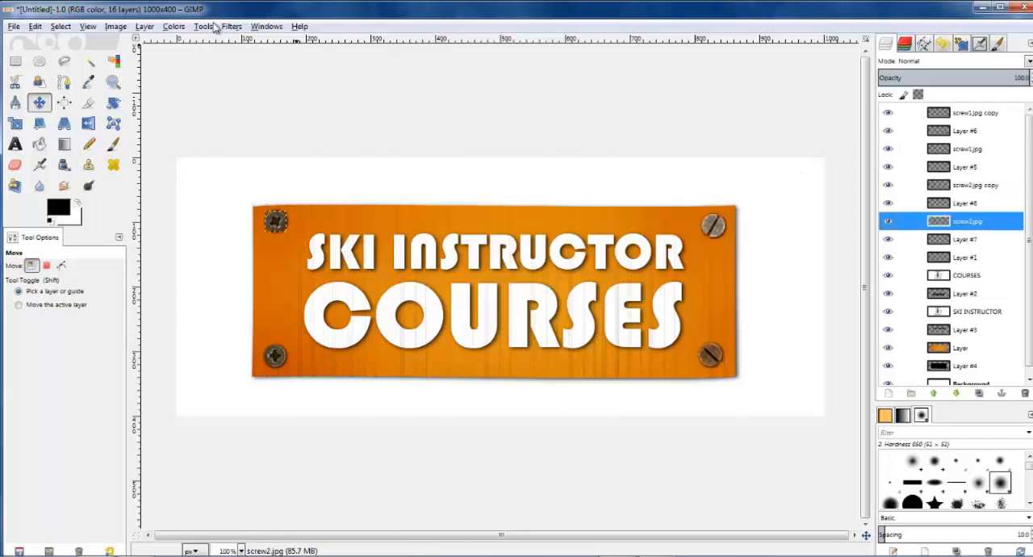
scroll(340, 152, "up", 1)
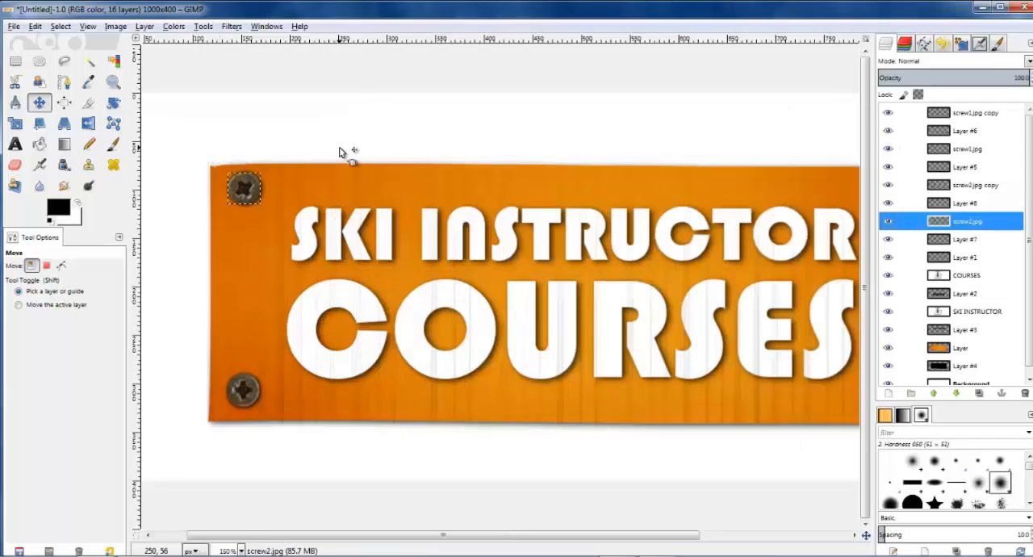
left_click(173, 26)
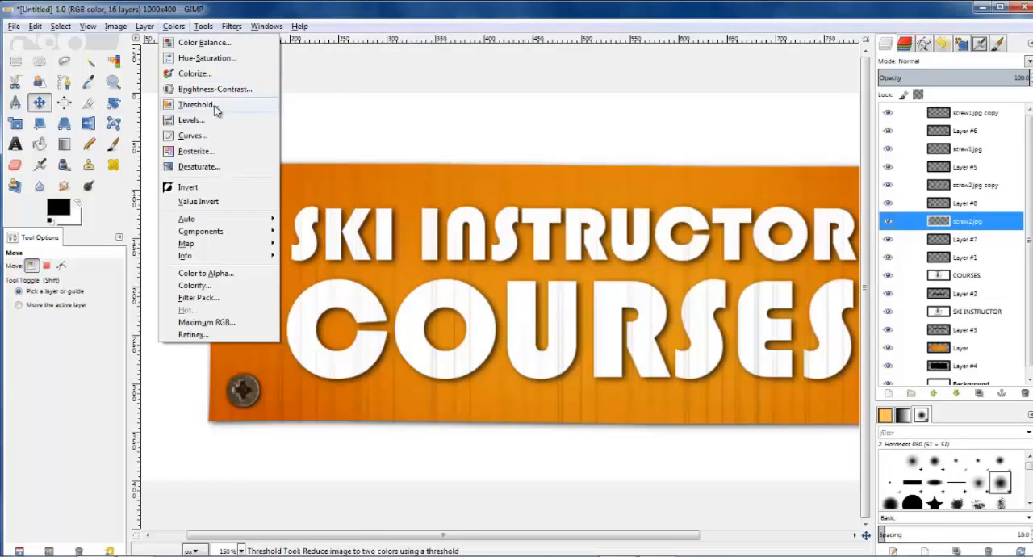
left_click(214, 135)
left_click_drag(376, 127, 595, 147)
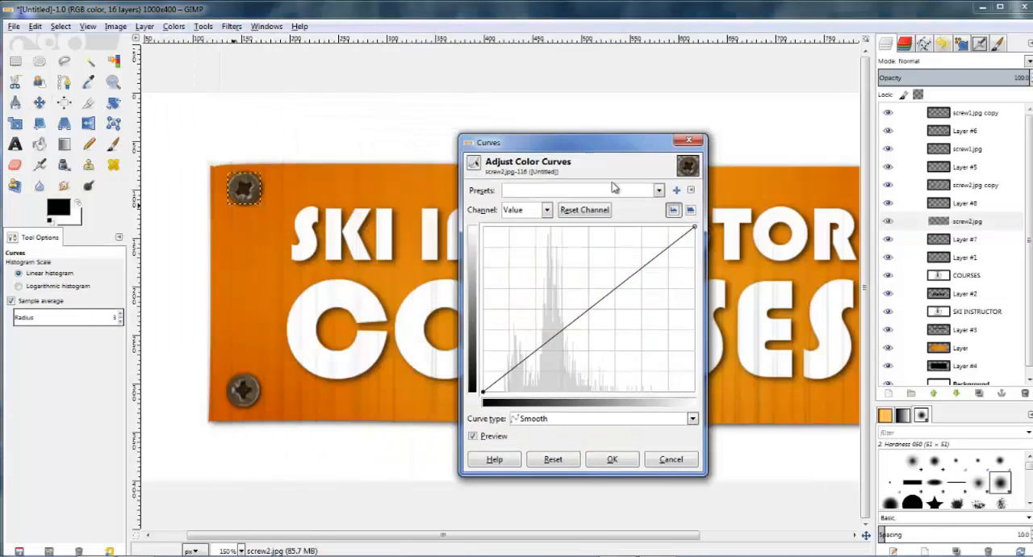
left_click_drag(651, 266, 630, 245)
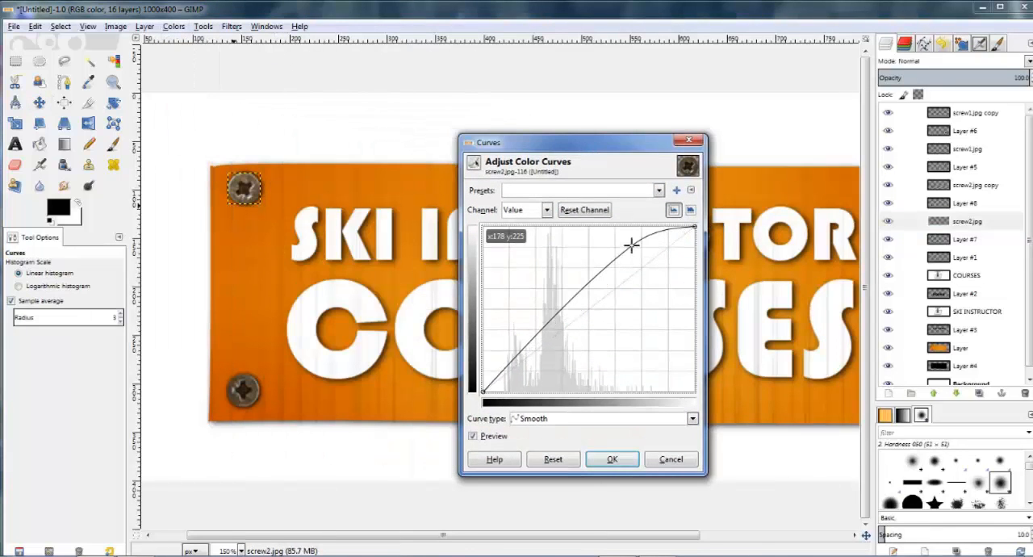
left_click_drag(543, 337, 515, 358)
left_click_drag(632, 247, 625, 236)
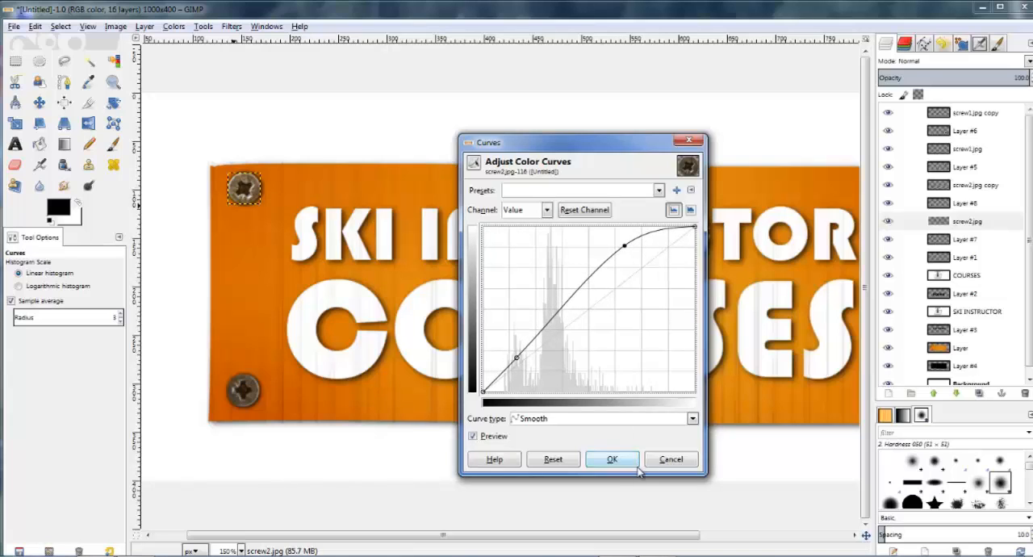
left_click(612, 458)
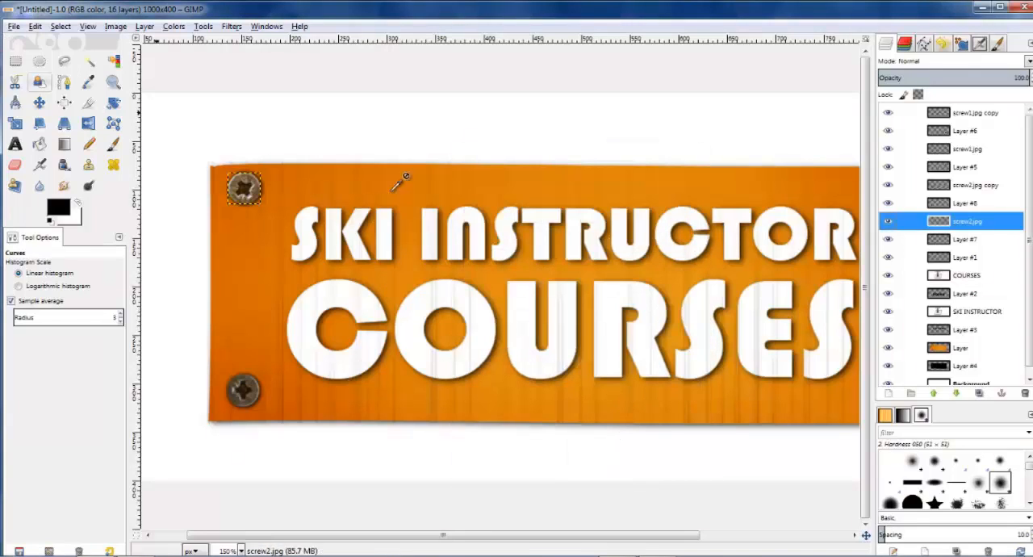
Step: Shade the midtones of the upper-left screw on the screw2.jpg layer using Dodge / Burn with a size 100 brush
left_click(908, 347)
scroll(542, 151, "down", 2)
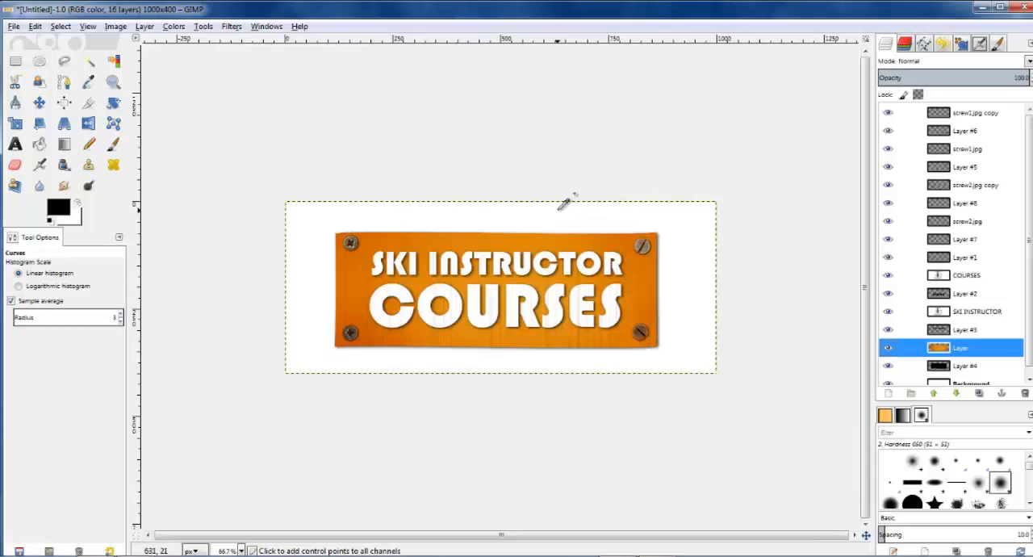
scroll(565, 203, "up", 1)
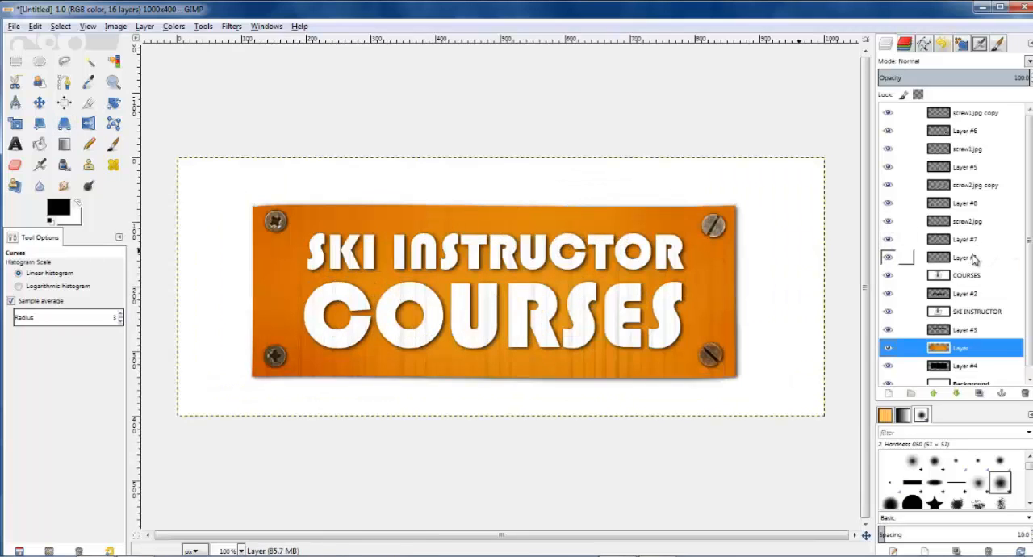
left_click(970, 257)
left_click(972, 222)
left_click(90, 186)
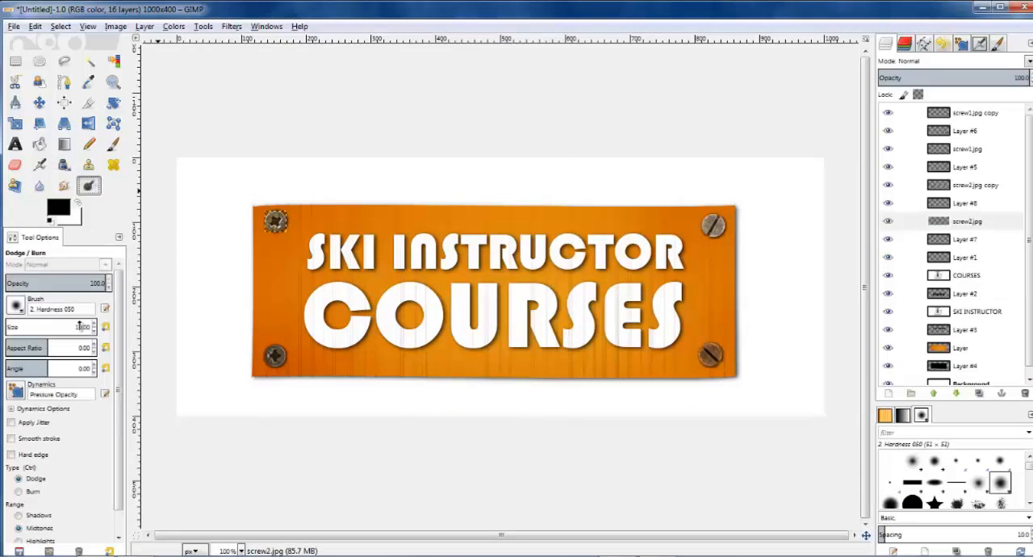
left_click_drag(89, 326, 81, 323)
left_click(286, 223)
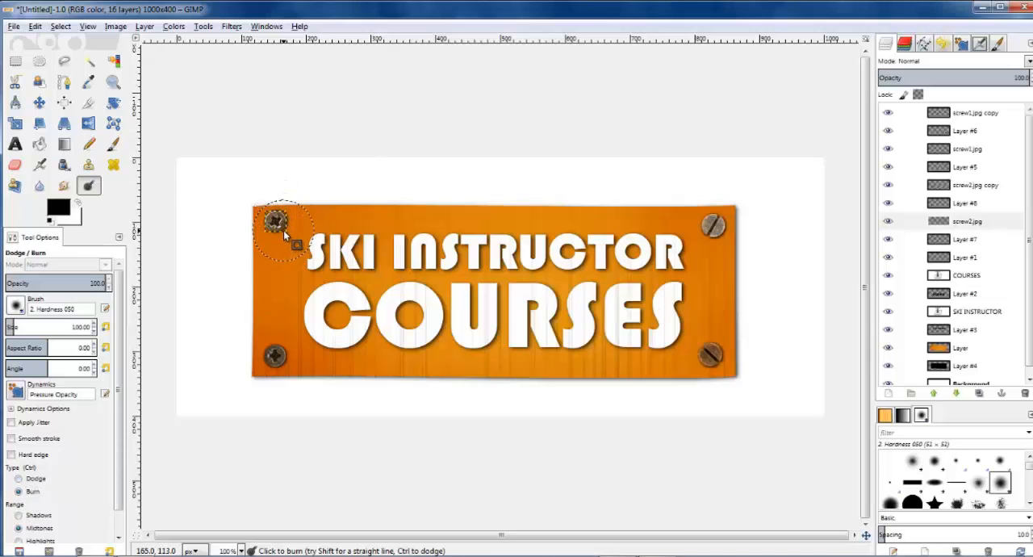
left_click(18, 478)
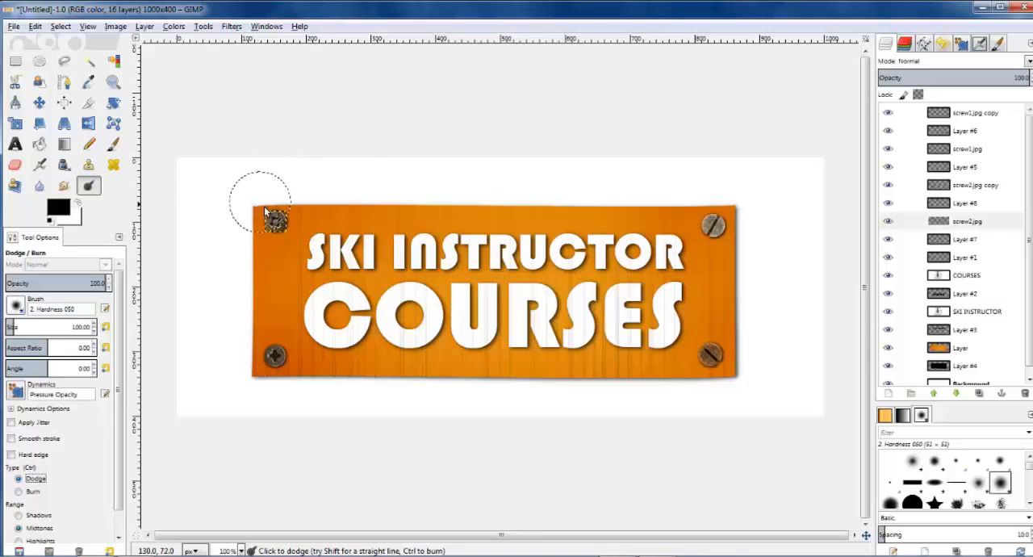
Step: Dodge the lower-left screw's midtones on the screw2.jpg copy layer and switch the tool type to Burn
left_click(965, 186)
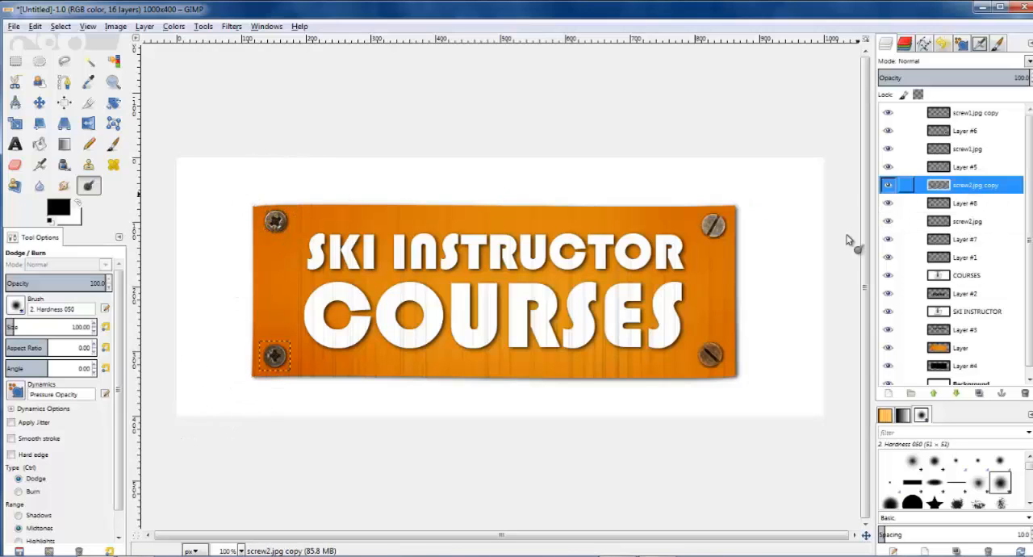
left_click(254, 347)
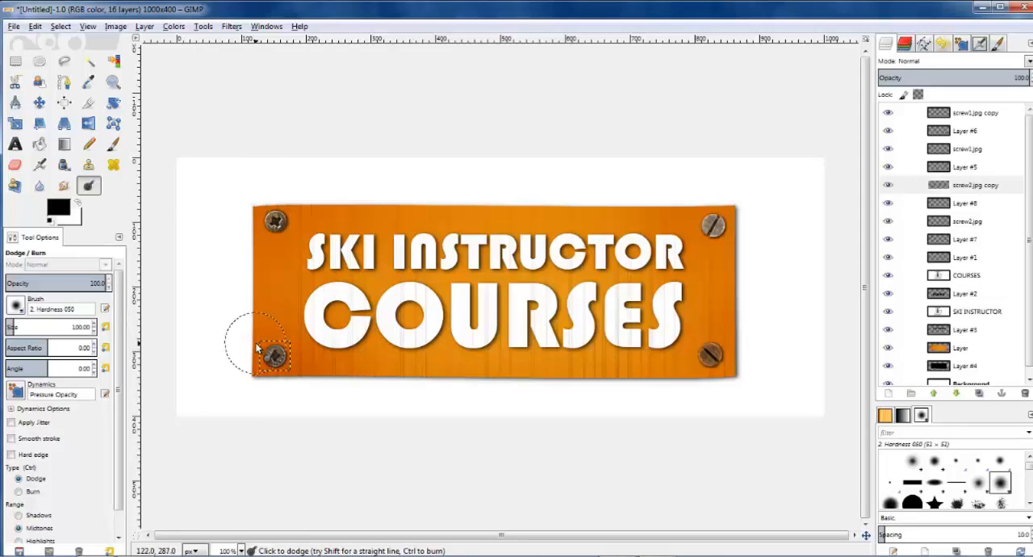
left_click(37, 492)
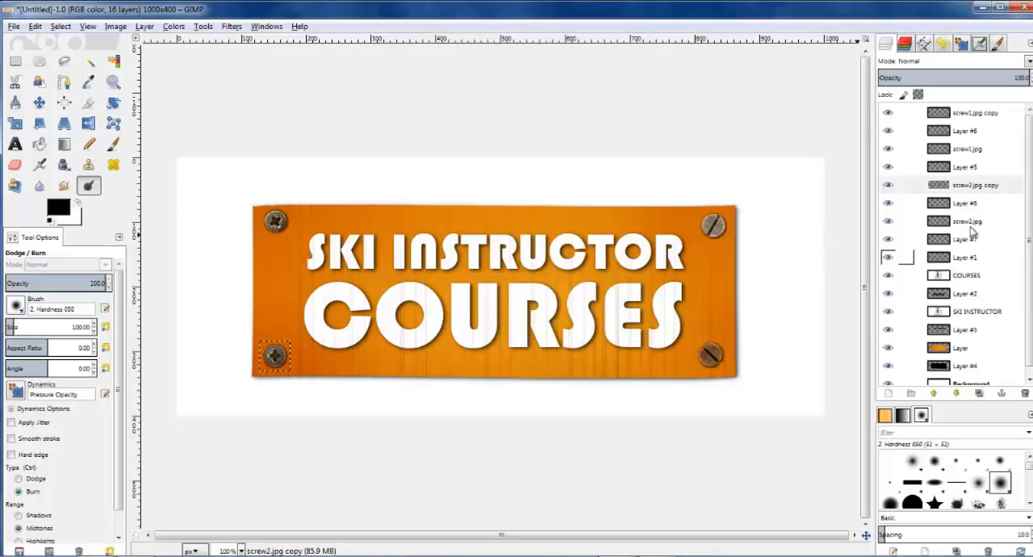
Step: Burn the midtones on the lower-right sides of the screws in screw1.jpg and screw1.jpg copy, and activate Dodge for the screw1.jpg layer
left_click(964, 153)
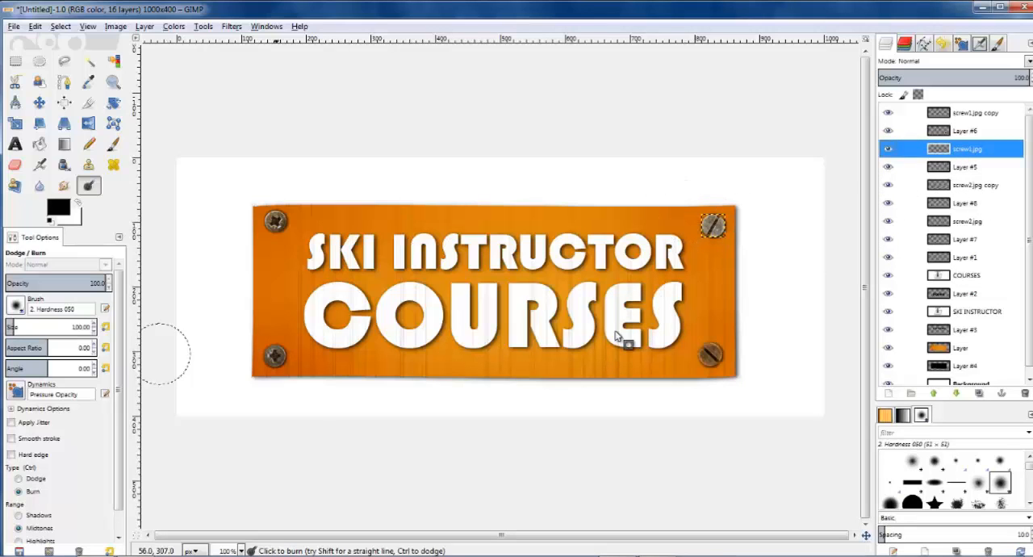
left_click(736, 238)
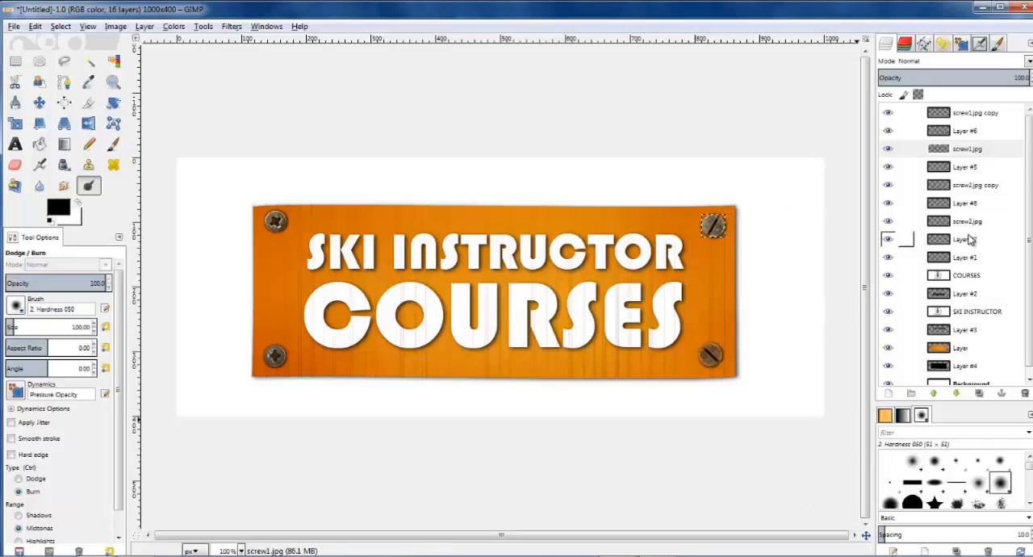
left_click(968, 113)
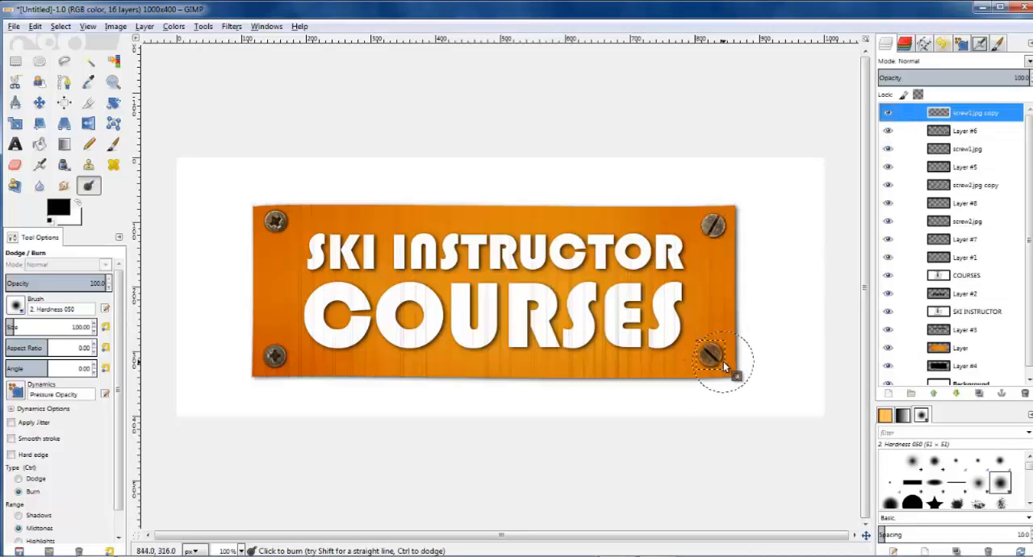
left_click_drag(724, 365, 721, 368)
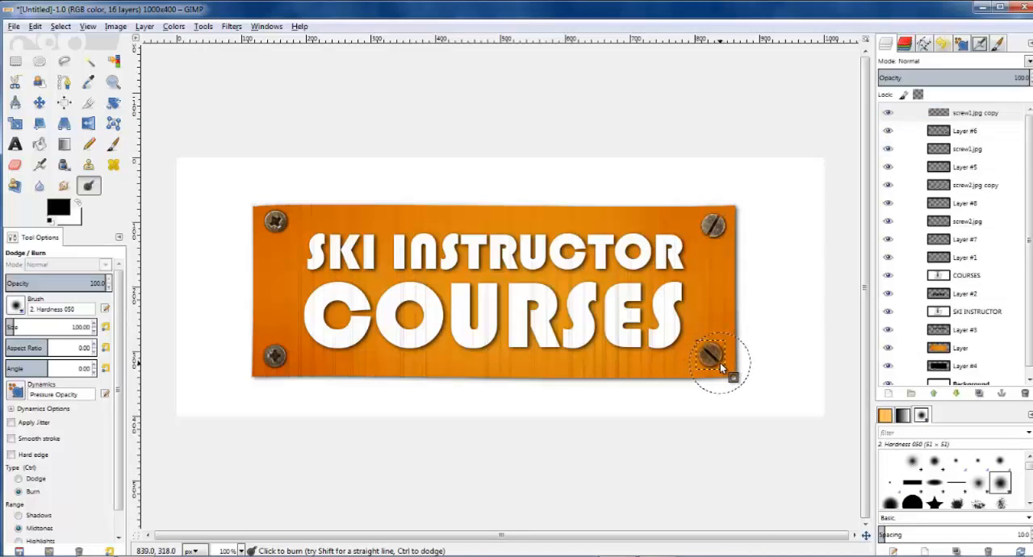
left_click(37, 480)
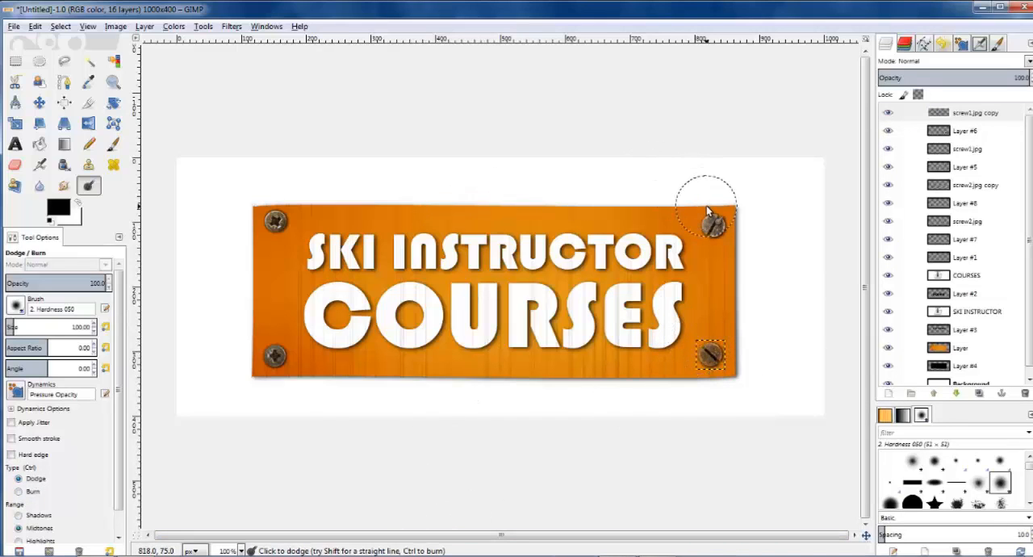
left_click(962, 150)
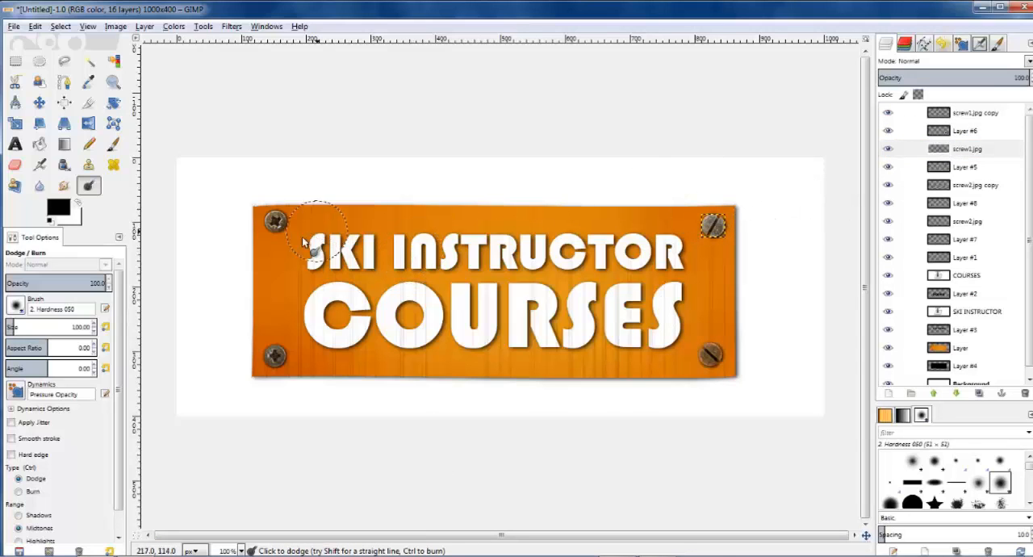
Step: Select the orange board's outline from the alpha of its layer and invert the selection with Layer #1 active
left_click(966, 348)
key("minus")
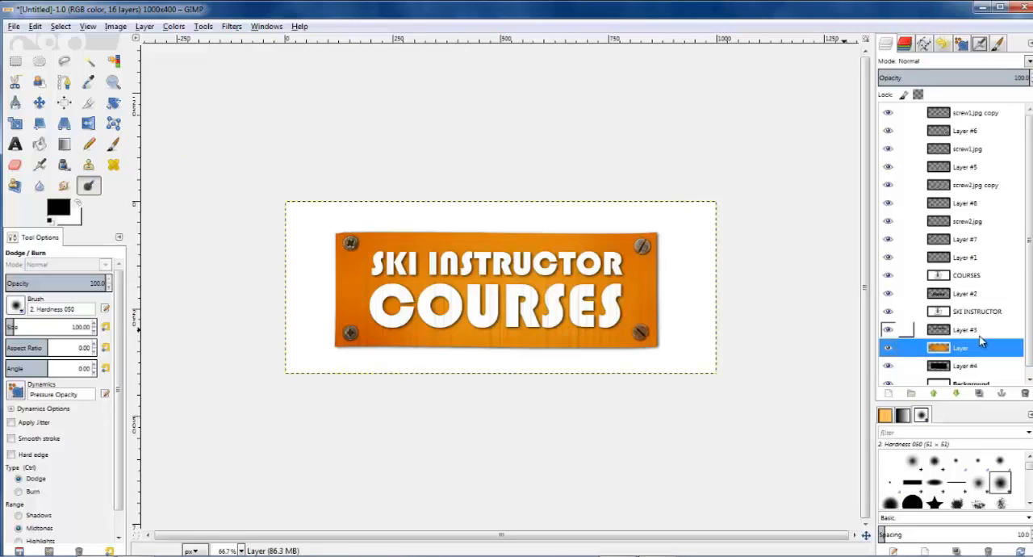
right_click(965, 353)
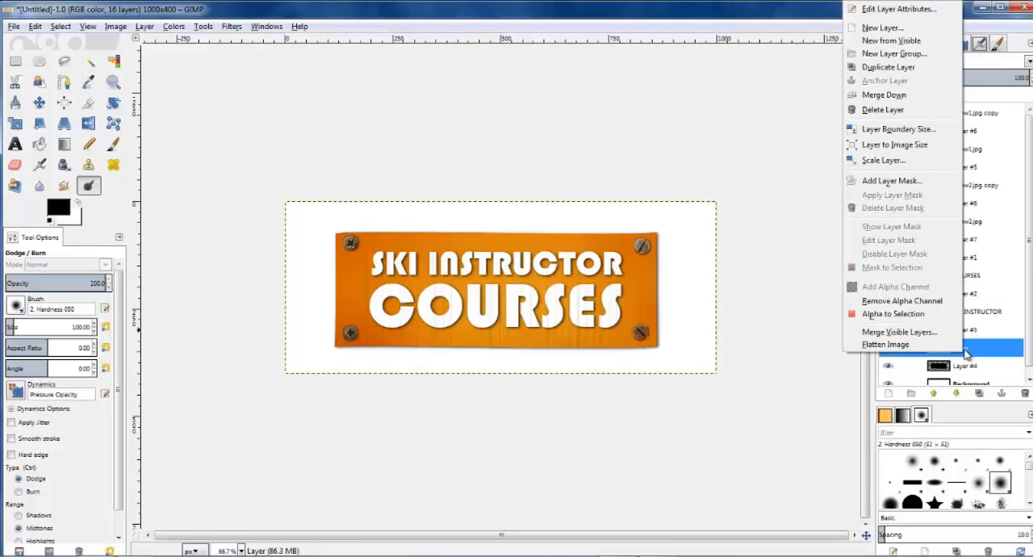
left_click(907, 314)
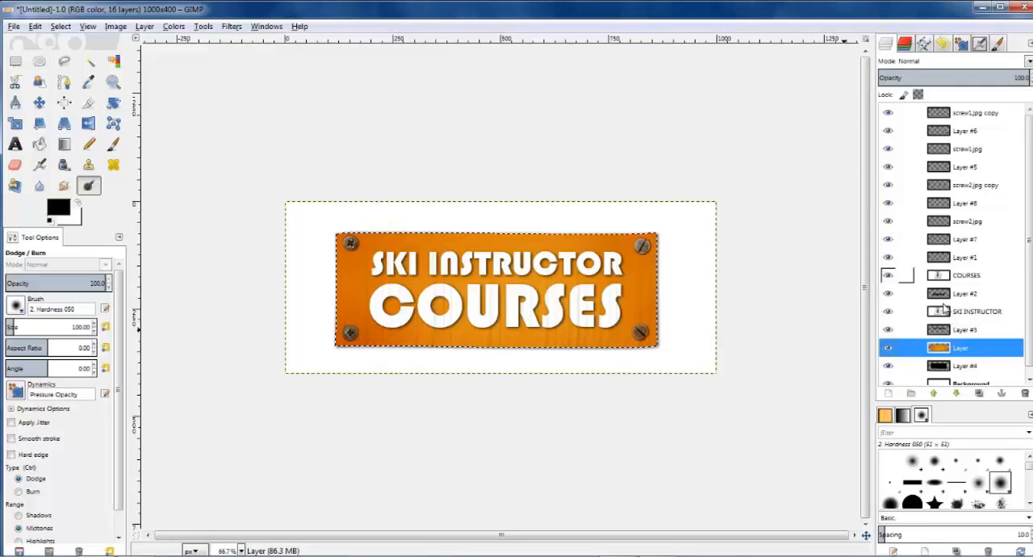
left_click(942, 263)
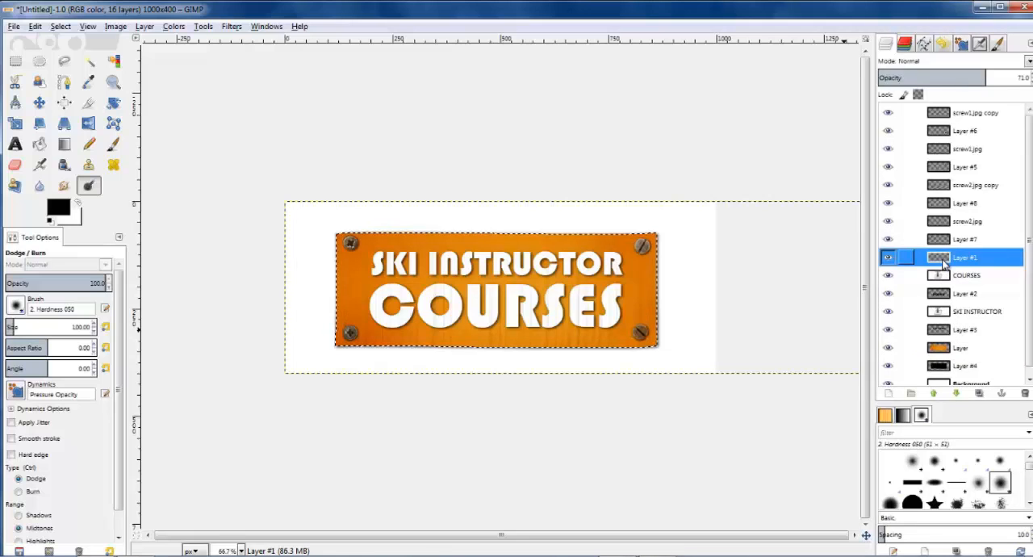
scroll(418, 257, "up", 2)
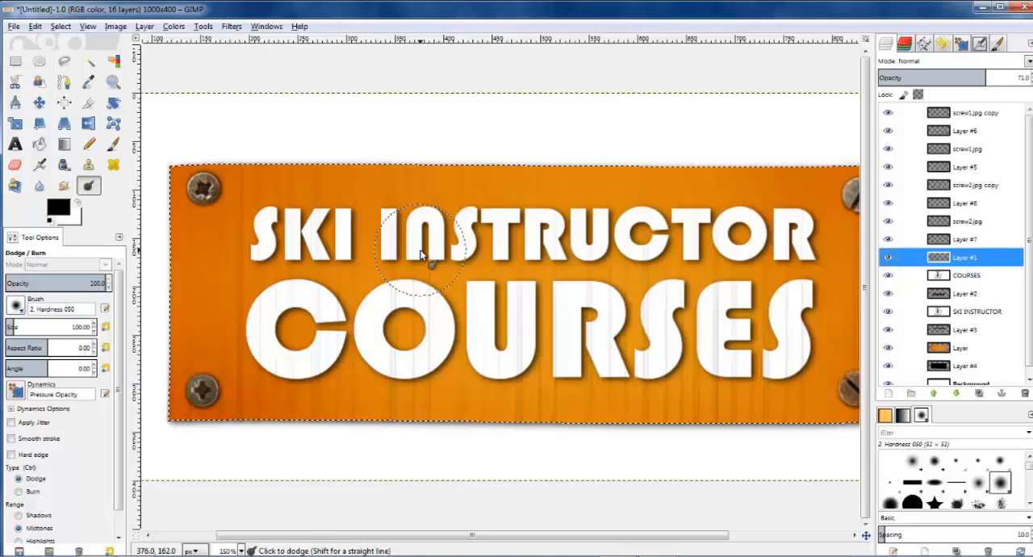
left_click(61, 27)
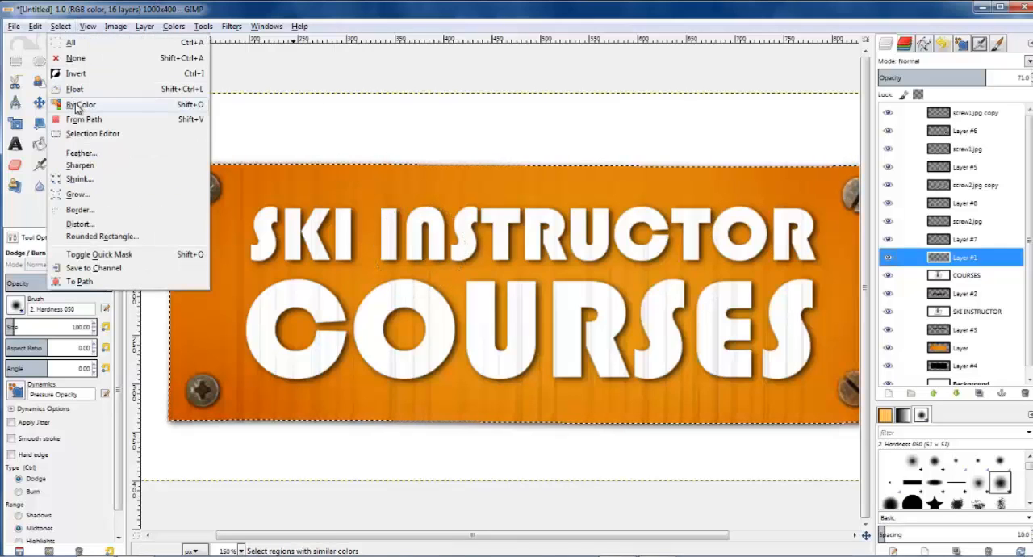
left_click(79, 74)
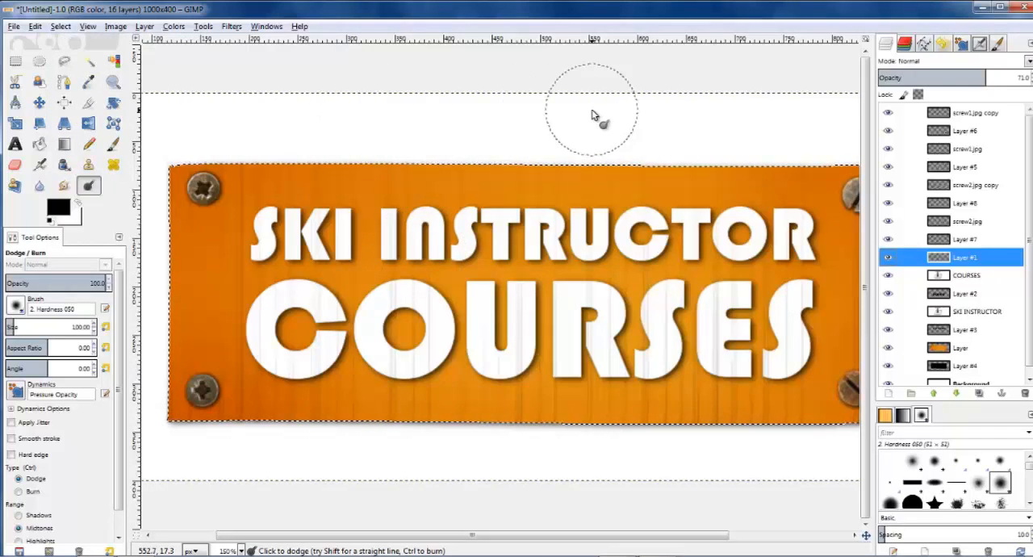
Step: Make Layer #7 active and deselect everything using the Rectangle Select tool
left_click(948, 240)
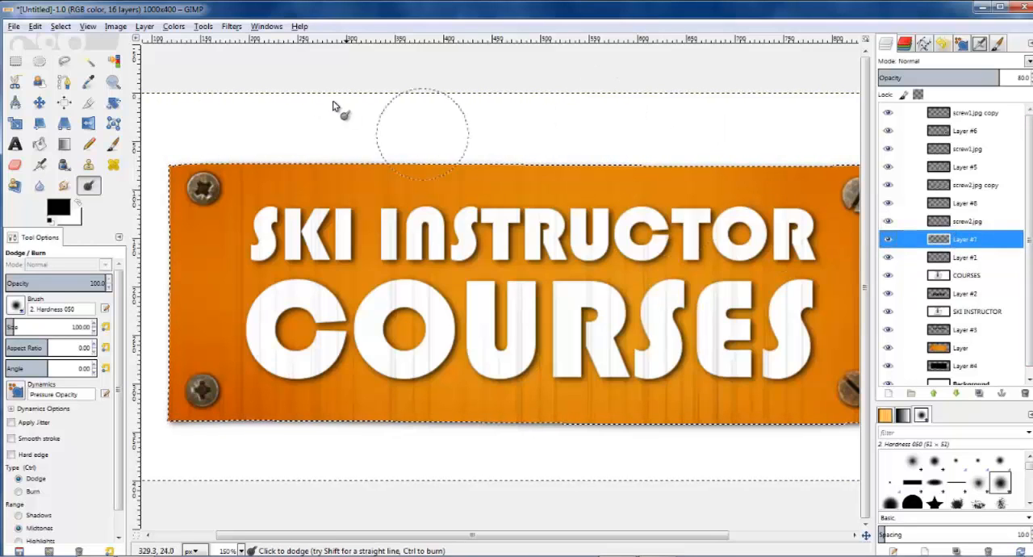
left_click(15, 61)
left_click(169, 57)
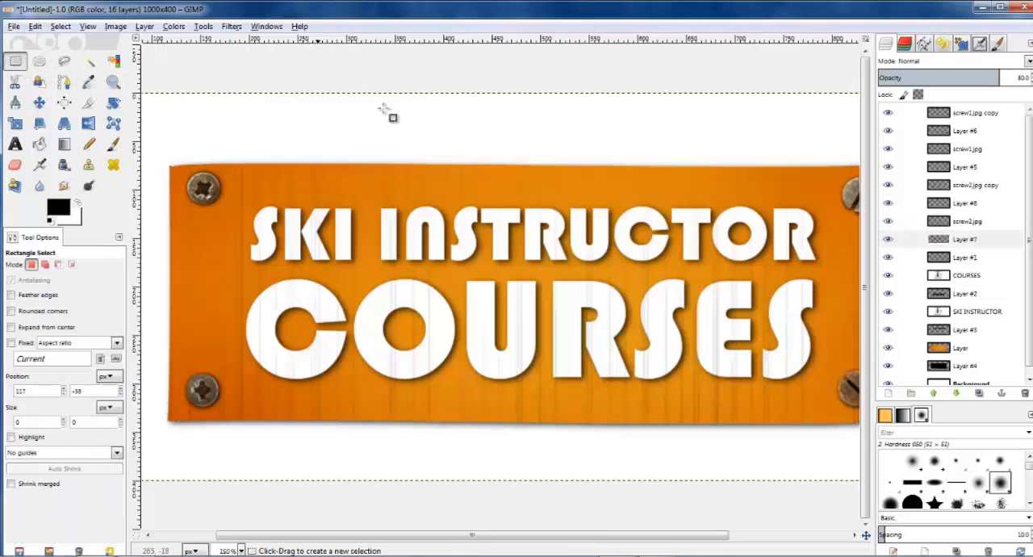
Step: Hide the white Background layer behind the board
scroll(731, 278, "down", 1)
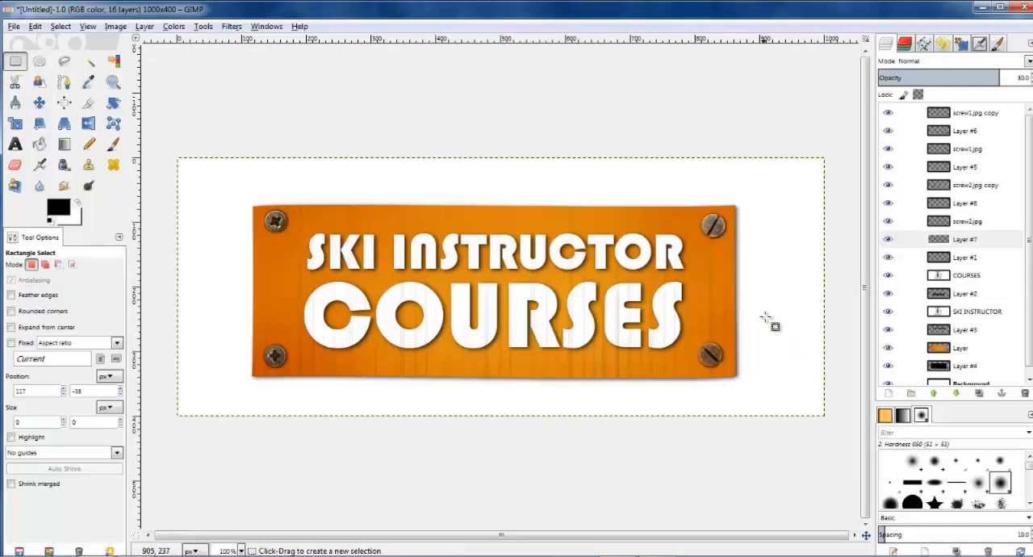
scroll(770, 321, "down", 2)
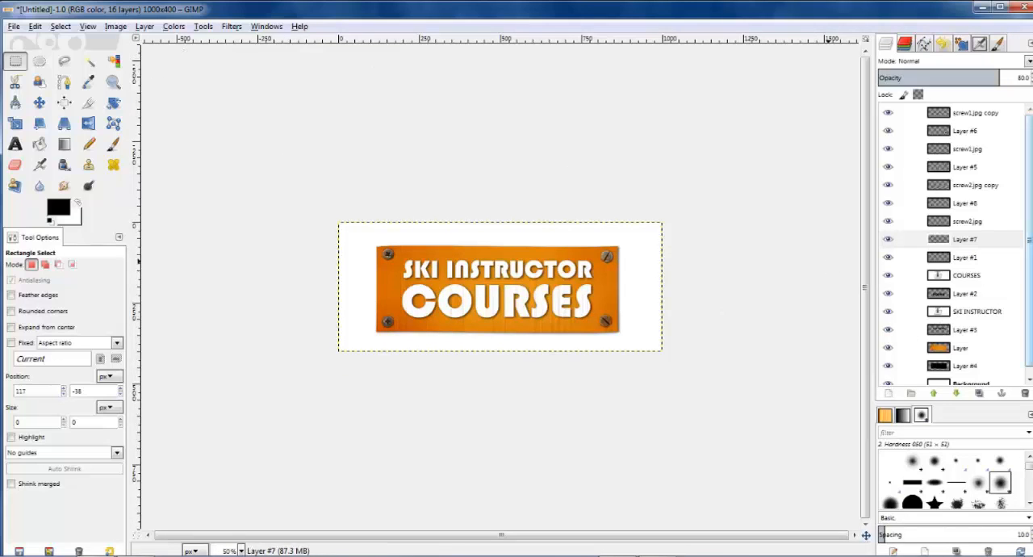
scroll(909, 379, "down", 1)
left_click(888, 377)
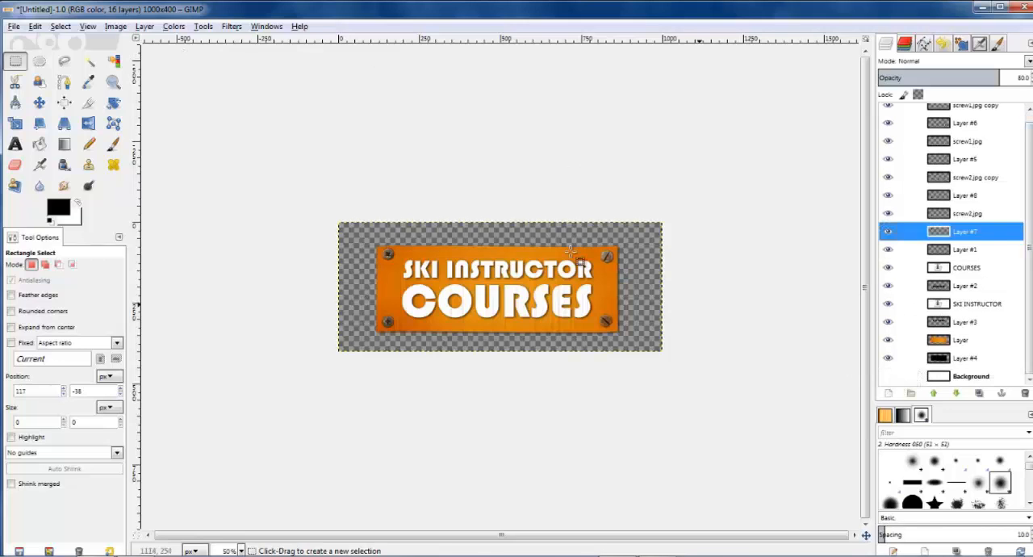
Step: Merge all visible layers into a single layer, expanded as necessary
left_click(120, 27)
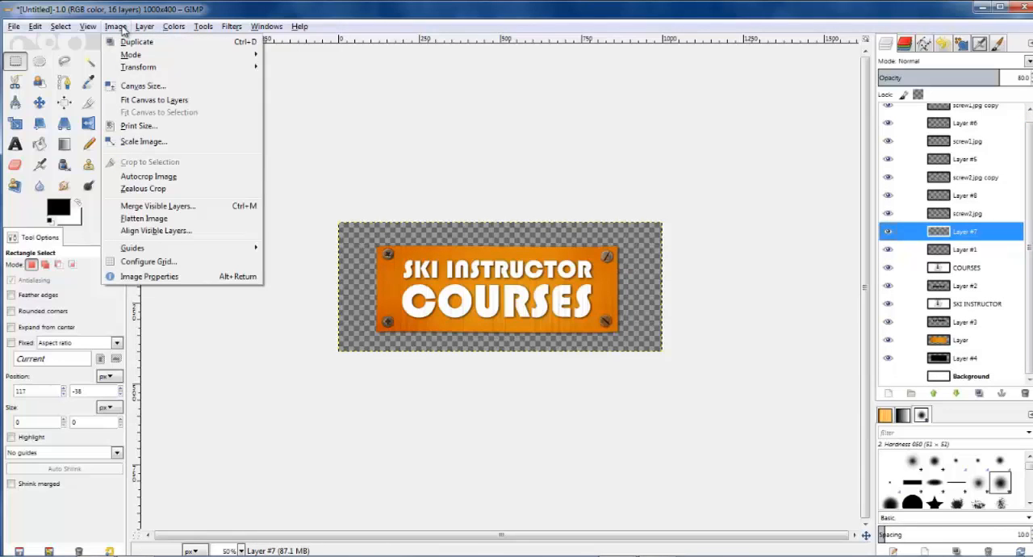
left_click(141, 207)
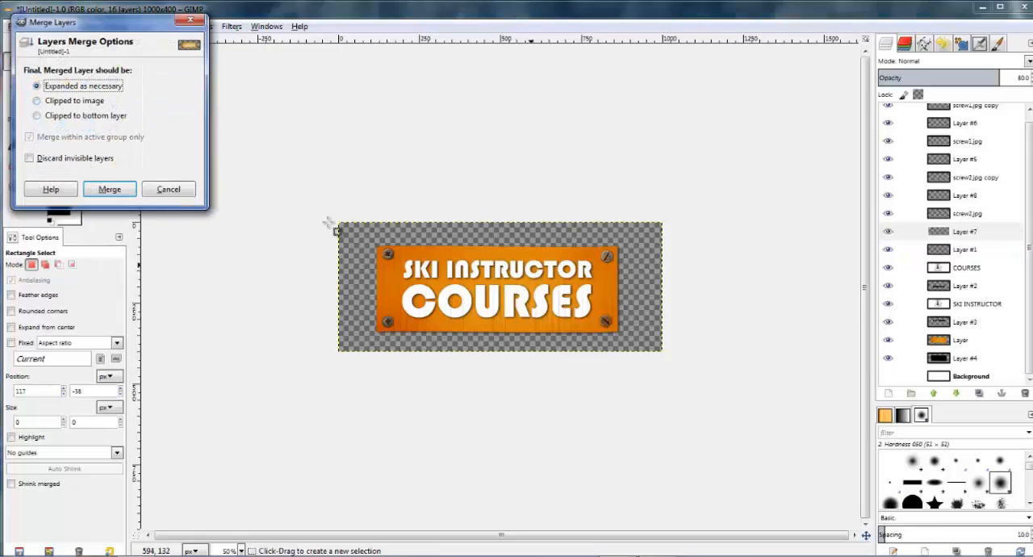
left_click(98, 188)
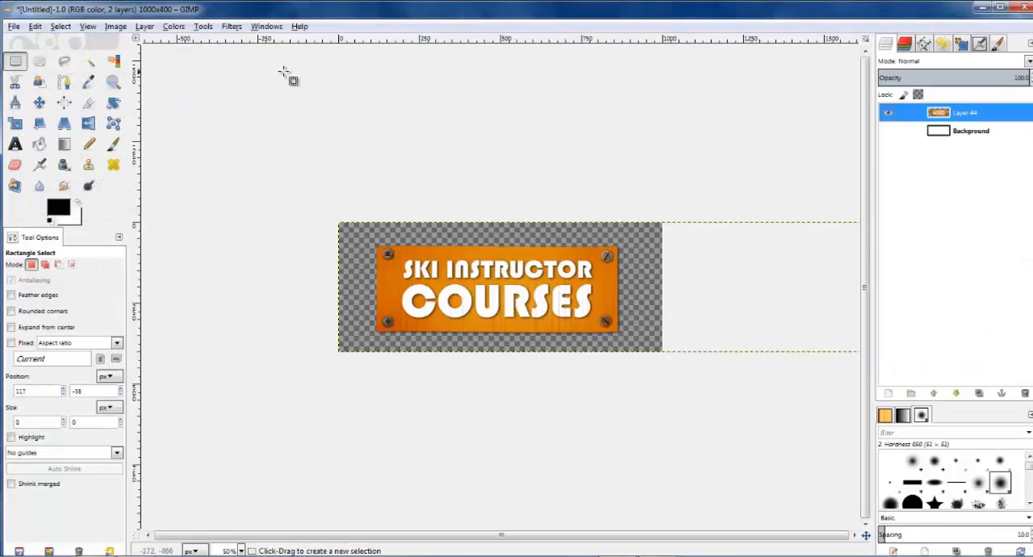
Step: Autocrop the image to the board and delete the hidden Background layer
left_click(117, 27)
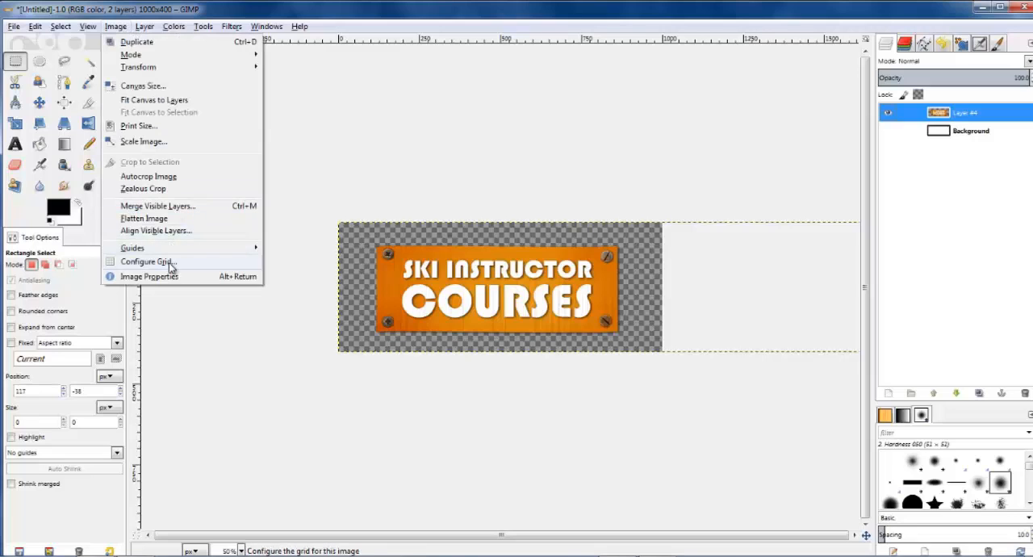
left_click(168, 177)
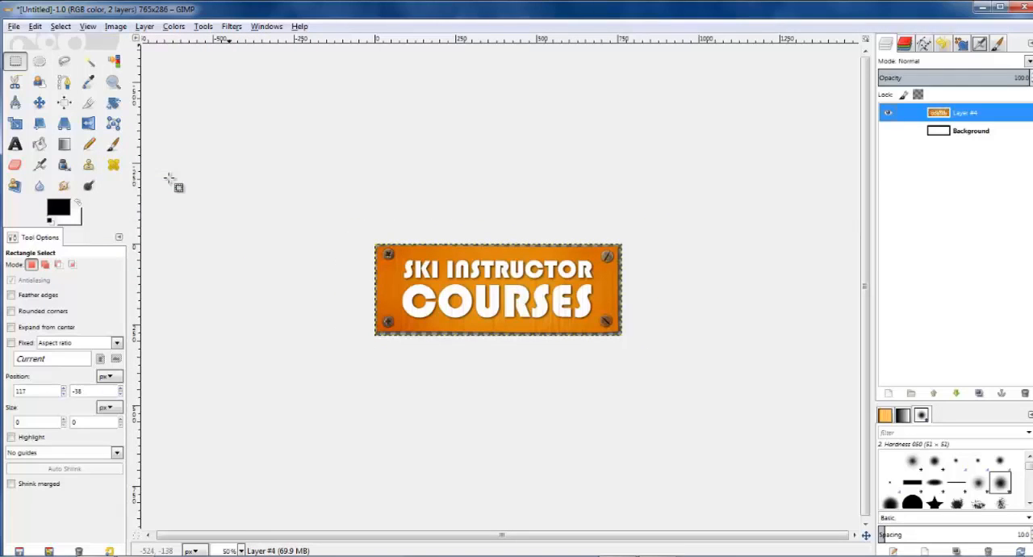
left_click(957, 132)
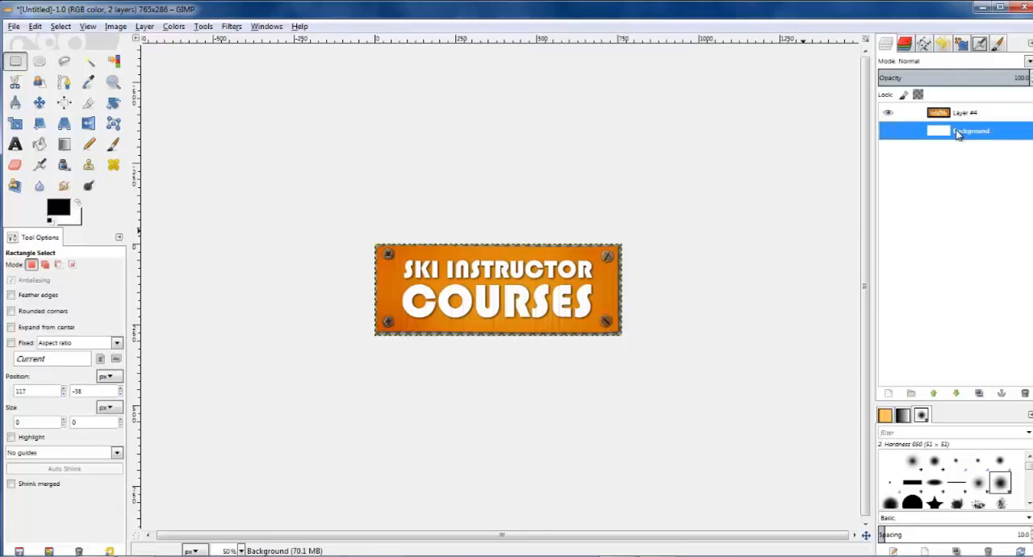
left_click(1023, 393)
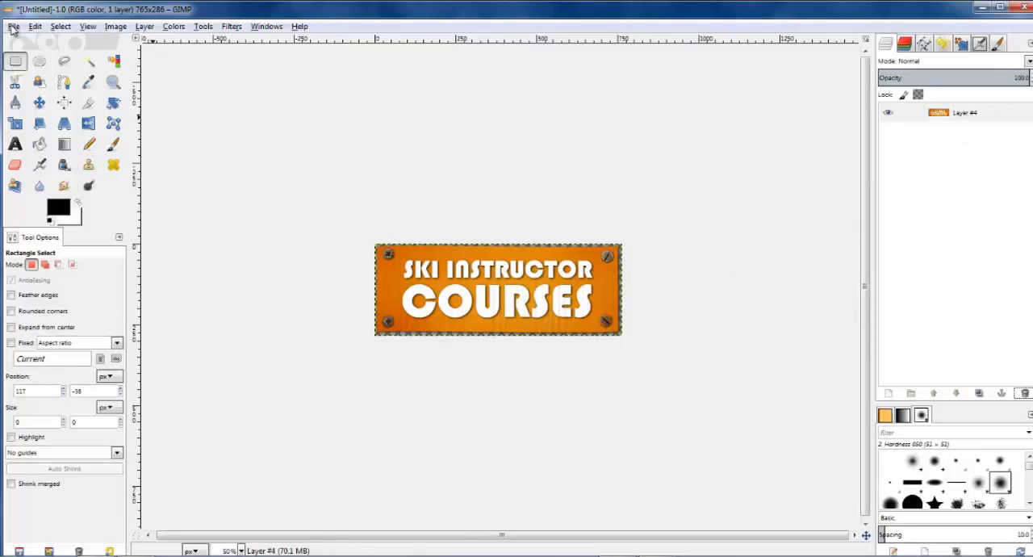
Step: Export the image to the Desktop as SkiInstructorCourses Logo.png with the default PNG options
left_click(13, 27)
left_click(36, 198)
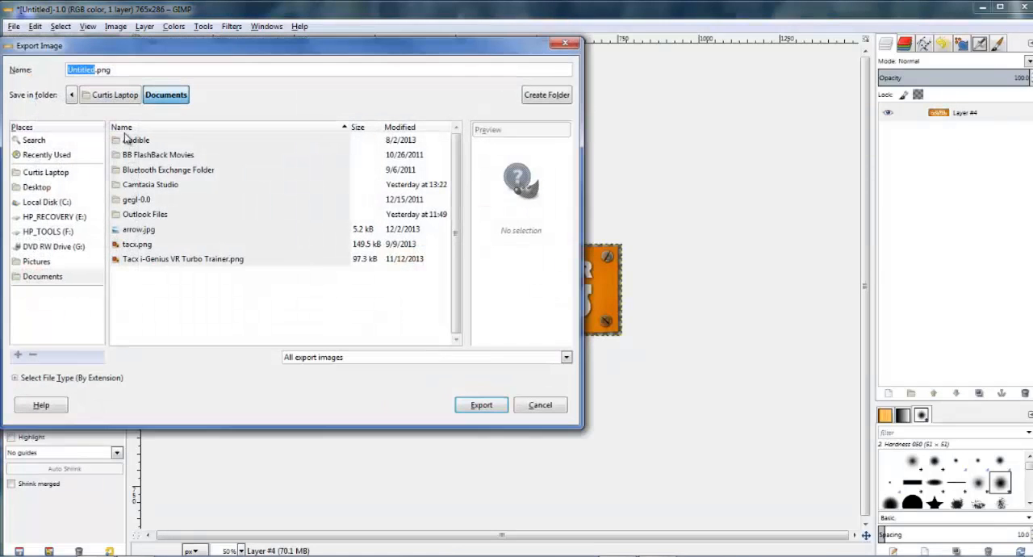
left_click(40, 187)
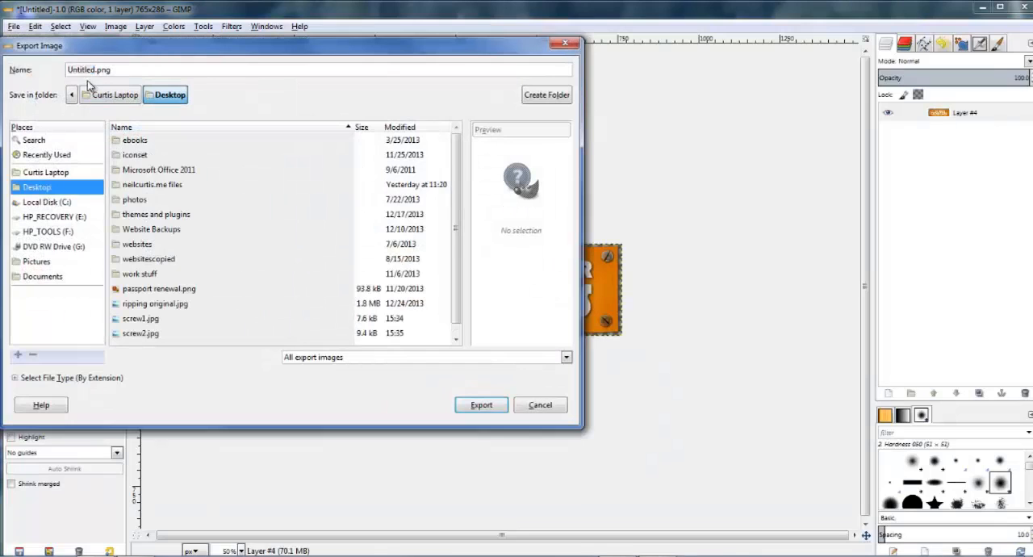
left_click(94, 69)
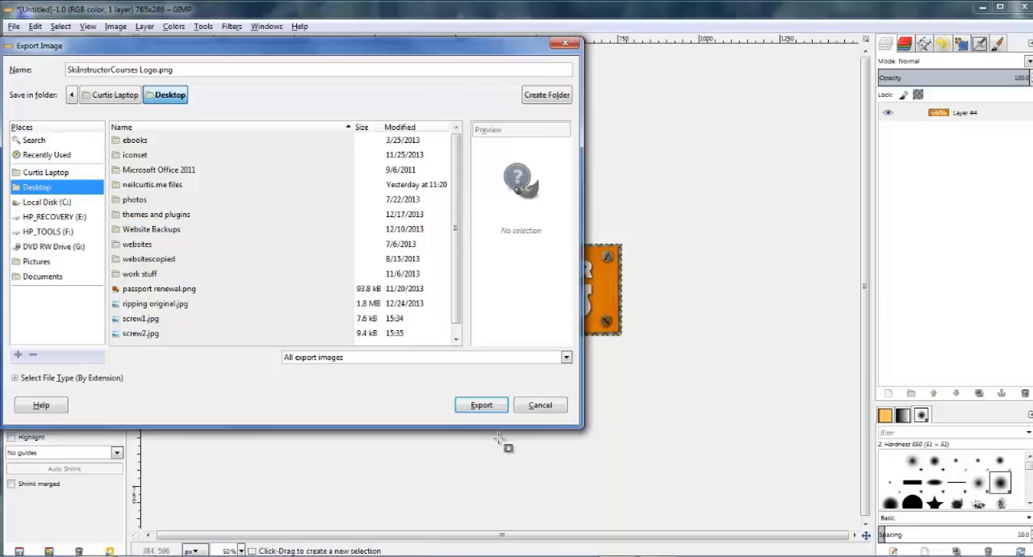
left_click(480, 405)
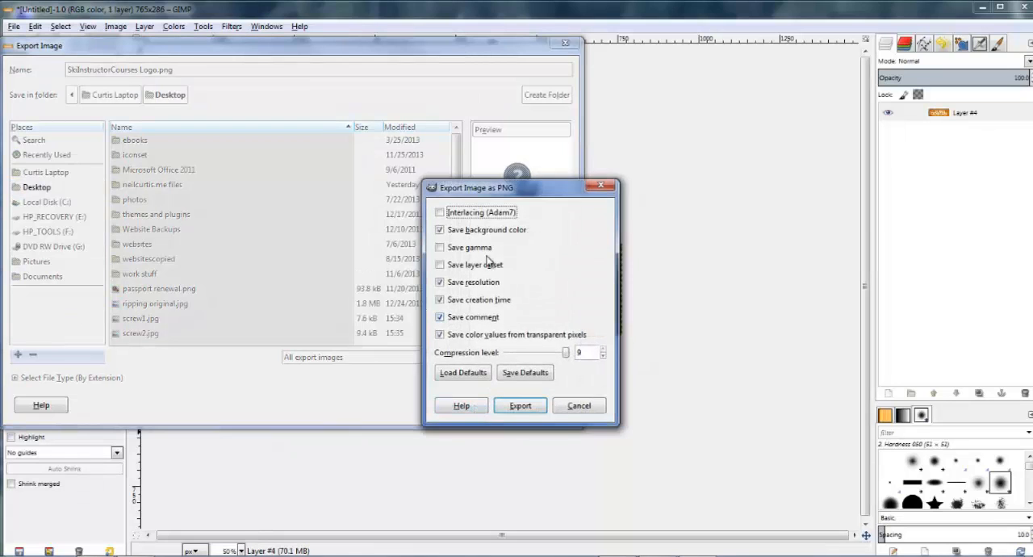
left_click(519, 405)
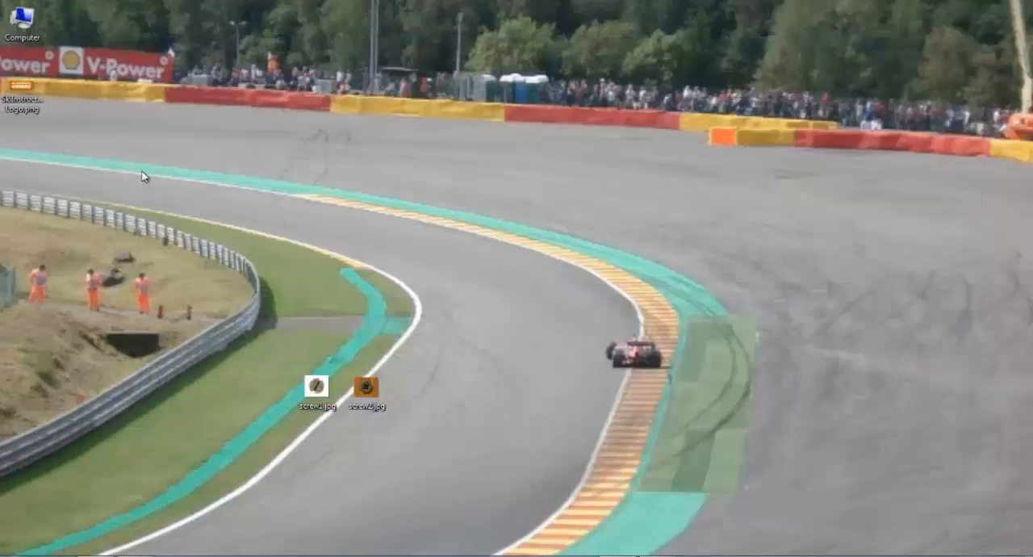
Step: View the exported logo from the desktop and load ski-instructor-courses.com in the browser
left_click_drag(21, 87, 469, 274)
double_click(469, 274)
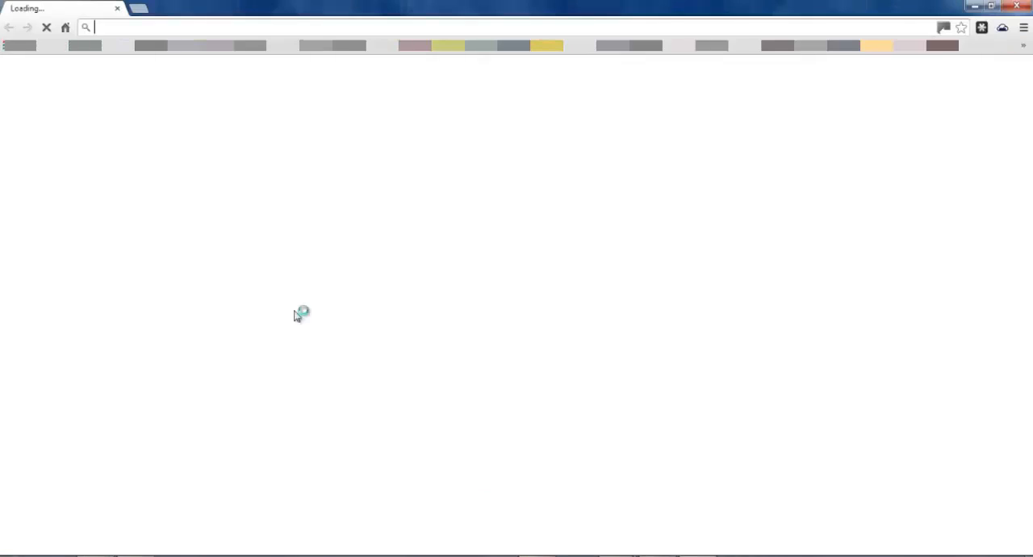
type("s")
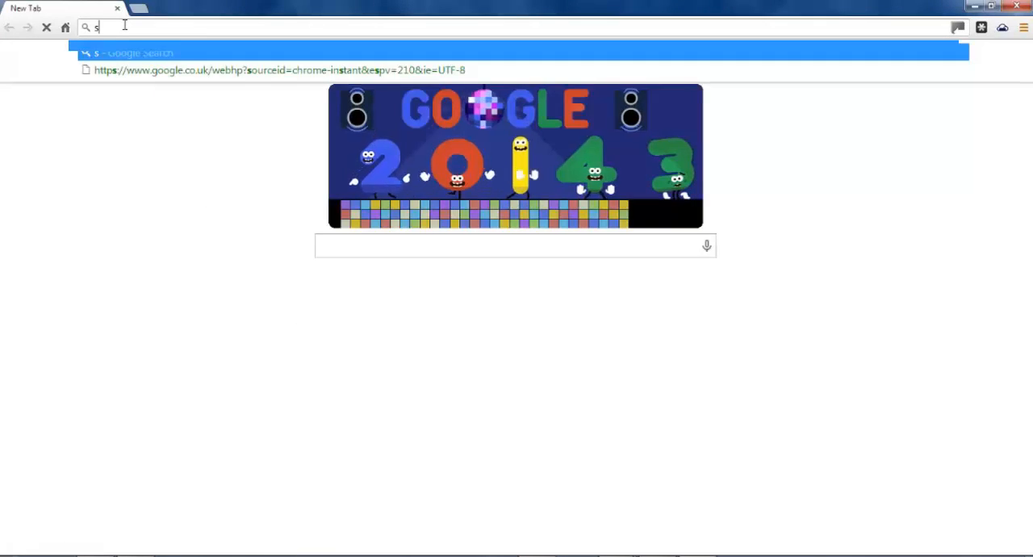
type("ki-i")
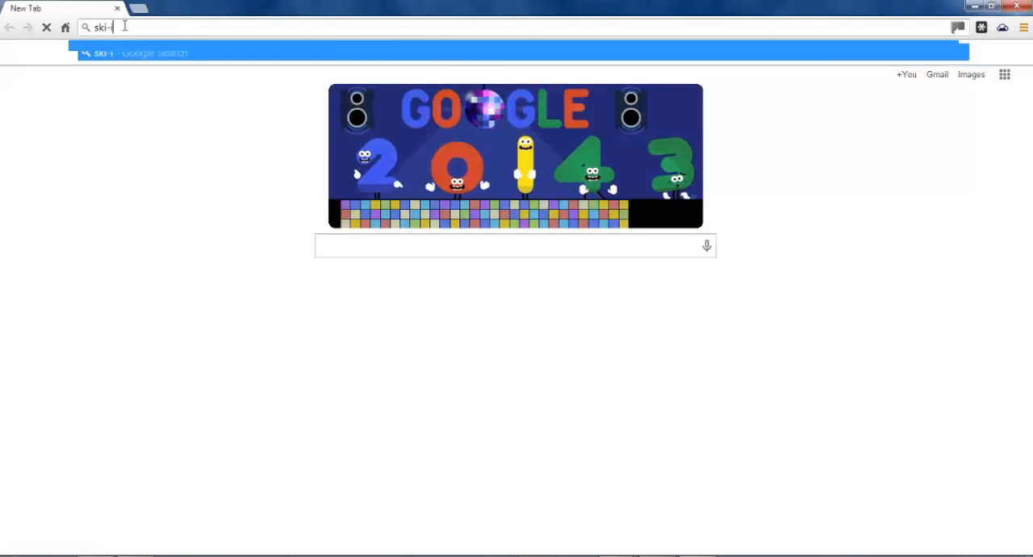
type("nstructor-courses.com")
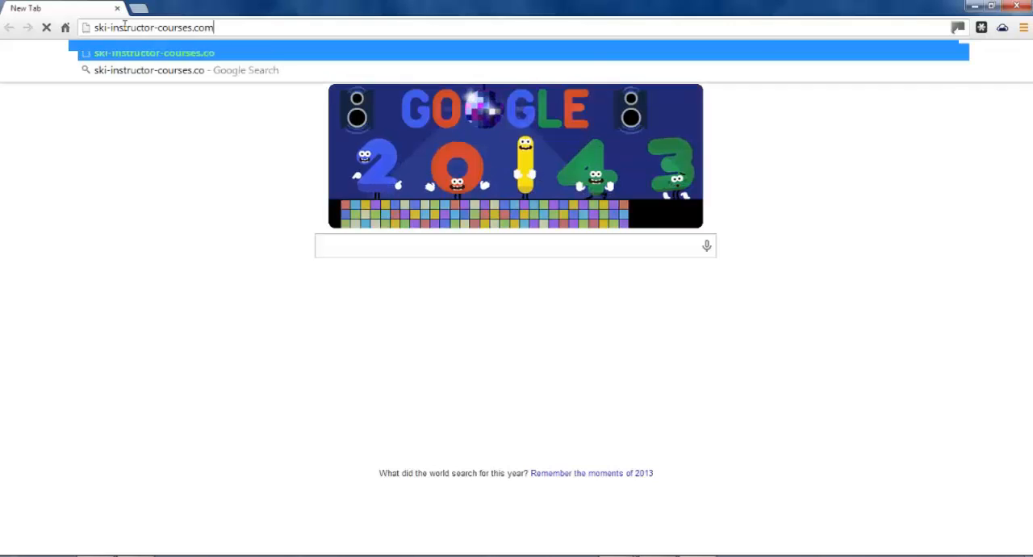
key("Return")
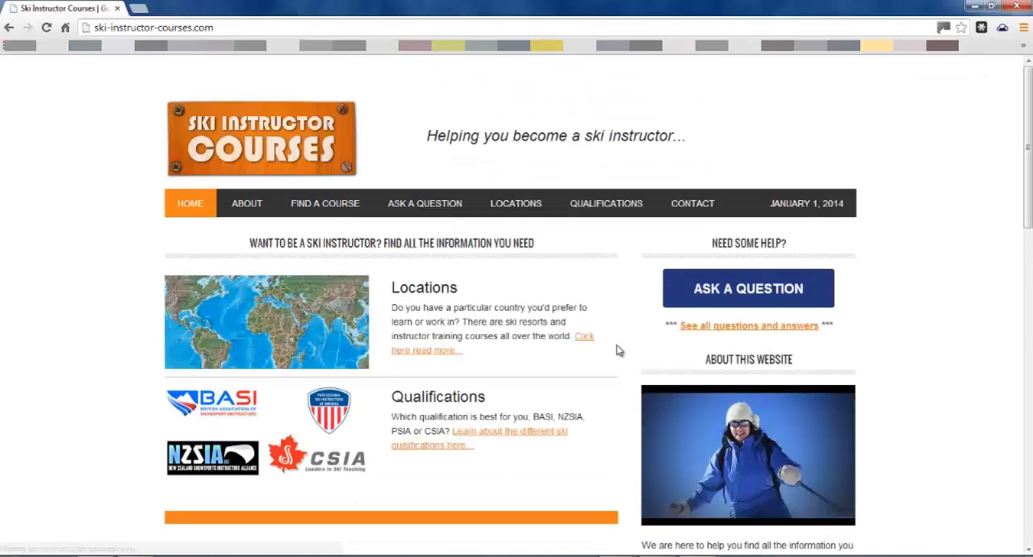
Step: Compare the exported logo in Windows Photo Viewer with the logo on the website, and return to GIMP
mouse_move(618, 555)
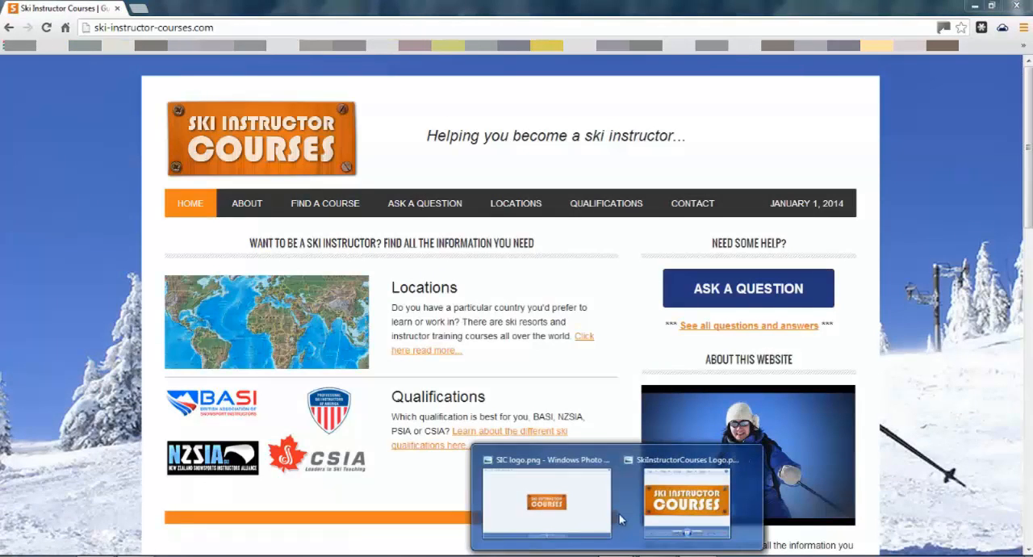
left_click(661, 504)
left_click_drag(667, 80, 501, 39)
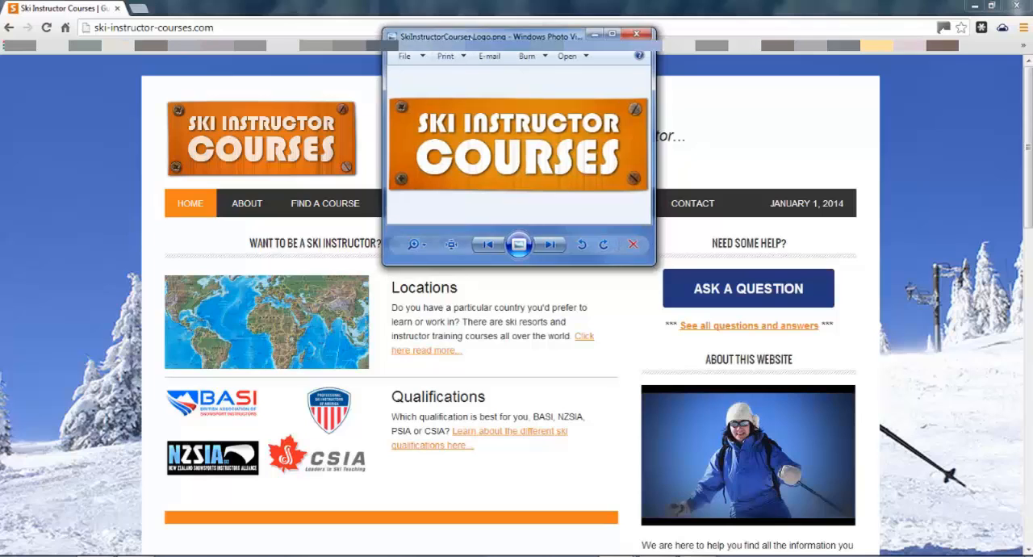
left_click_drag(468, 44, 470, 36)
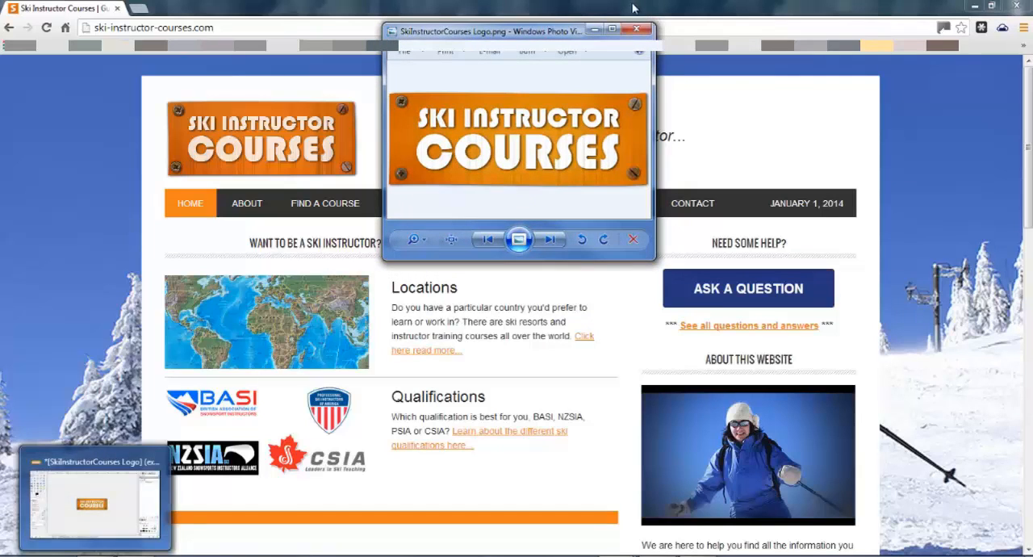
left_click(636, 29)
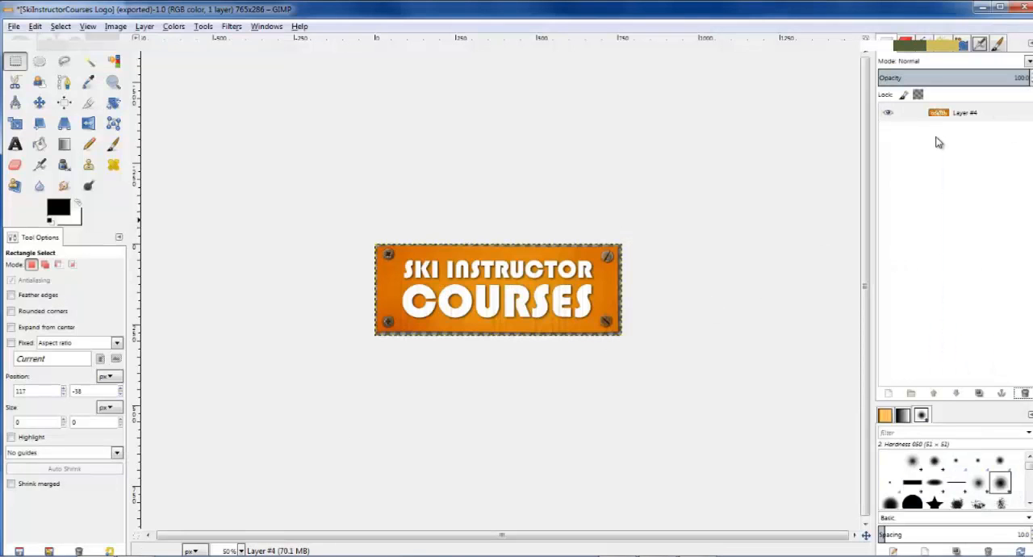
Step: Undo the Background layer deletion, the autocrop and the merge of the visible layers
key("ctrl+z")
key("ctrl+z")
key("ctrl+z")
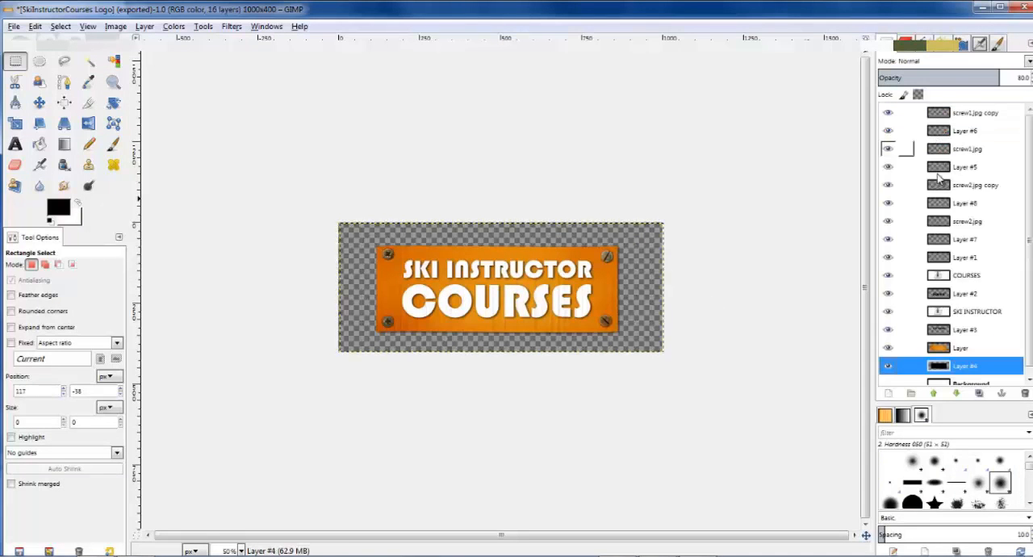
Step: Try an opacity of 82 on the COURSES text layer
left_click(956, 277)
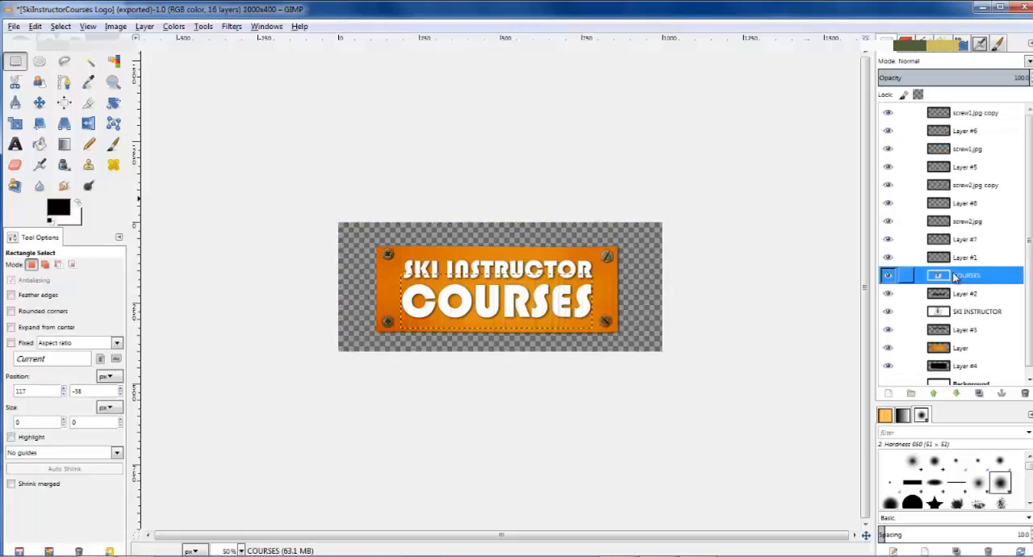
left_click(1022, 76)
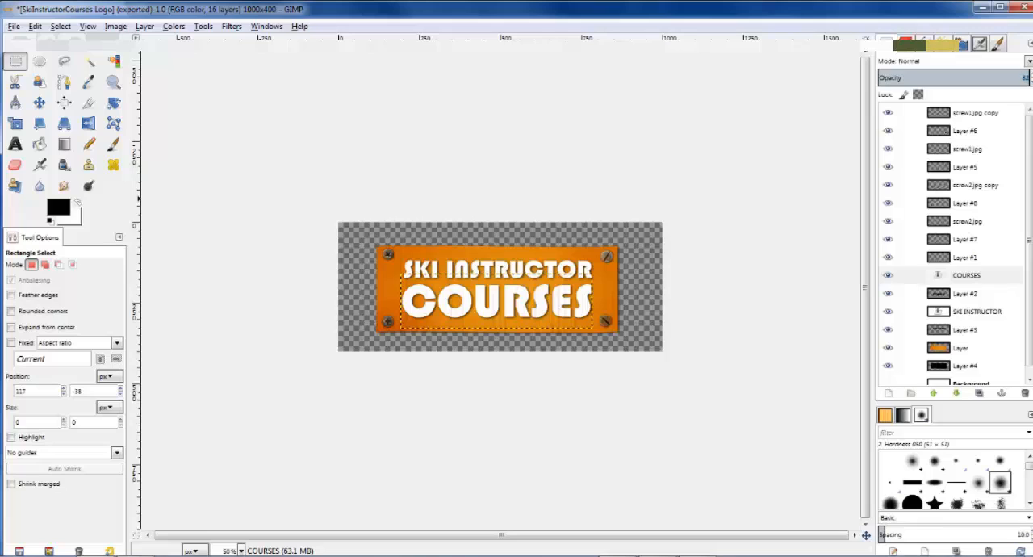
type("82")
key("Return")
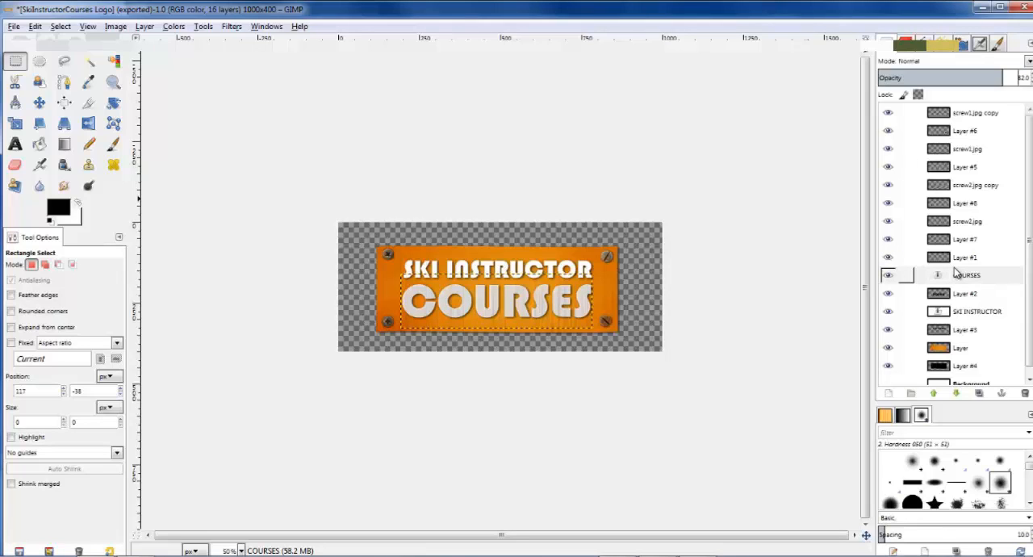
key("ctrl+z")
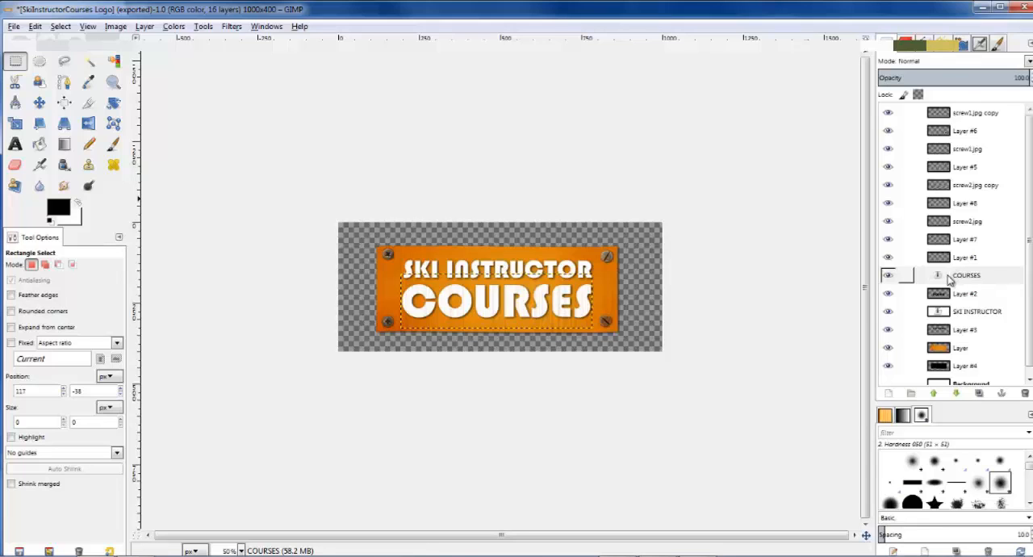
Step: Merge the COURSES text layer down into Layer #2 and the SKI INSTRUCTOR text layer down into Layer #3
right_click(949, 278)
left_click(863, 109)
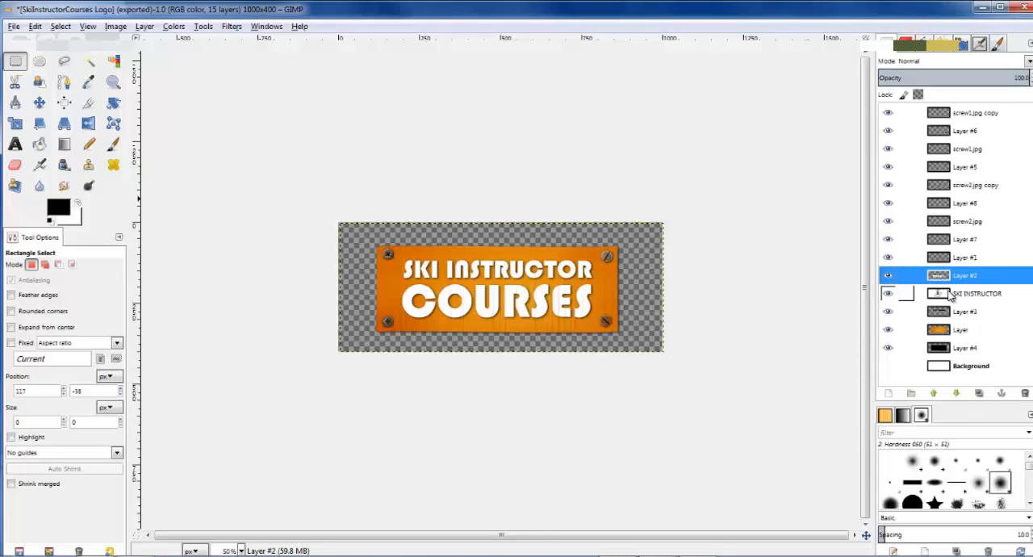
right_click(953, 296)
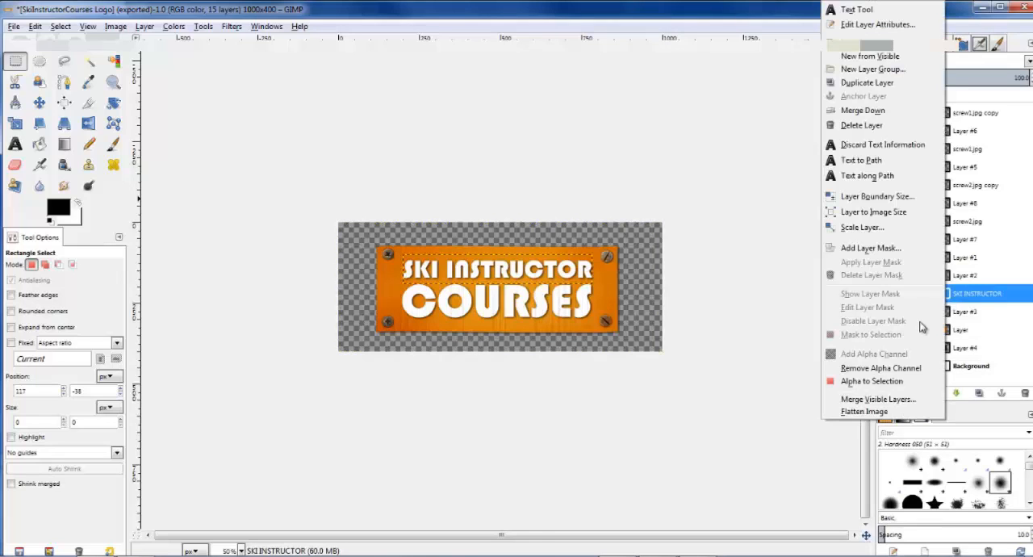
left_click(875, 127)
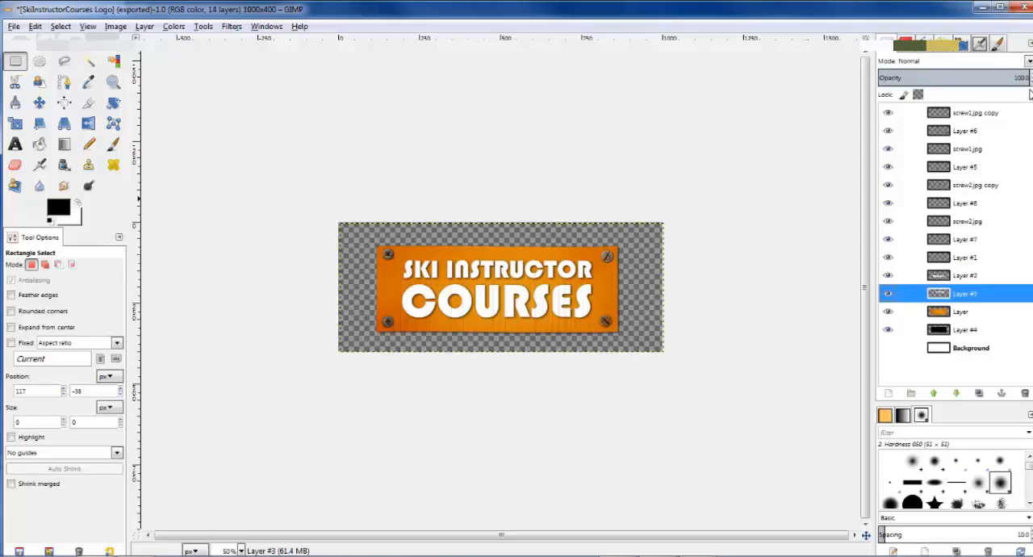
Step: Set the opacity of Layer #3 and Layer #2 to 82
left_click(1023, 77)
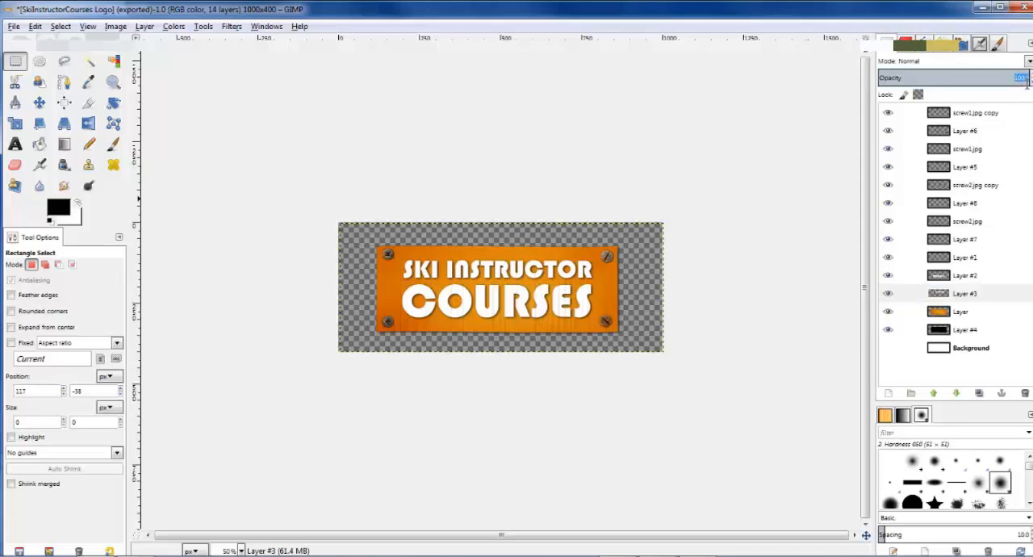
key("Return")
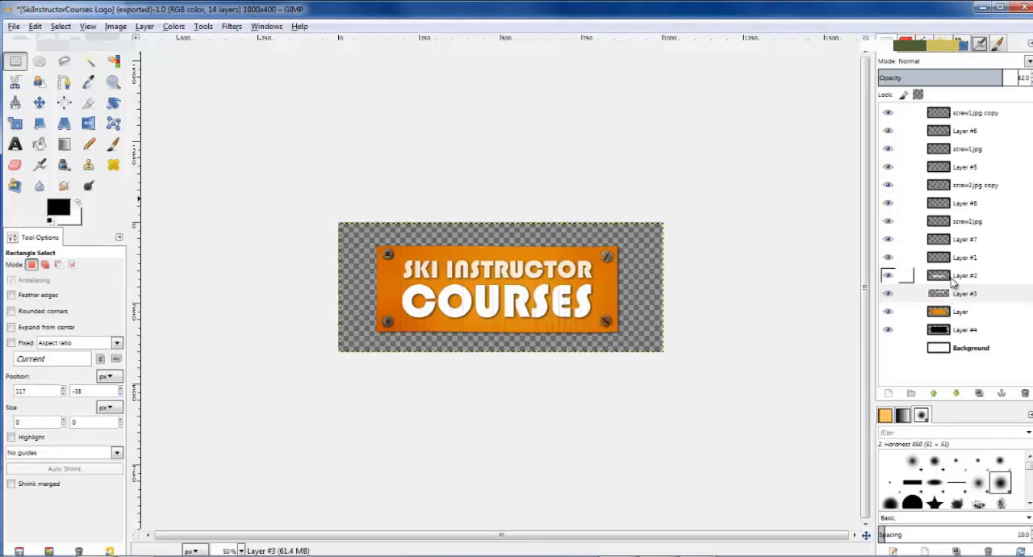
left_click(953, 279)
left_click(1018, 77)
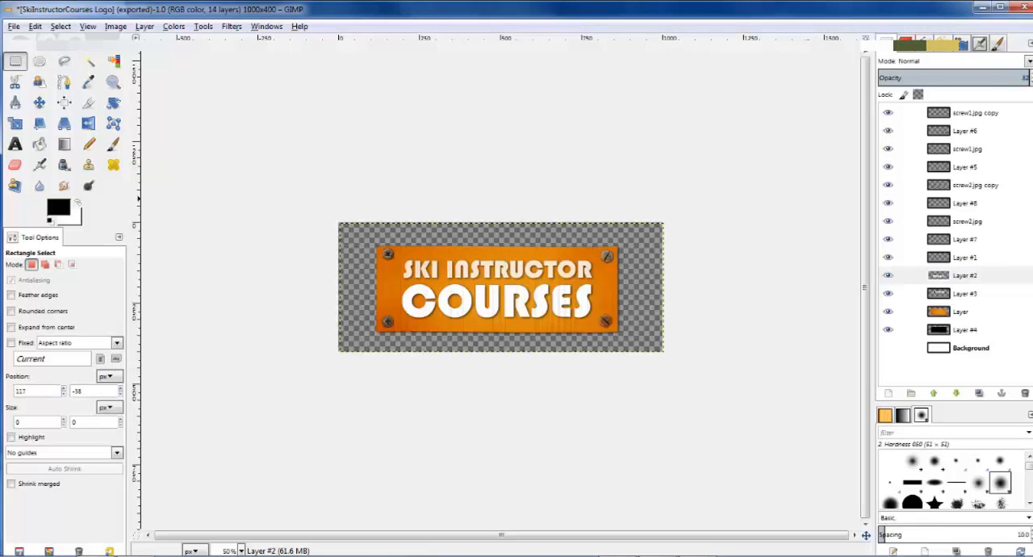
key("Return")
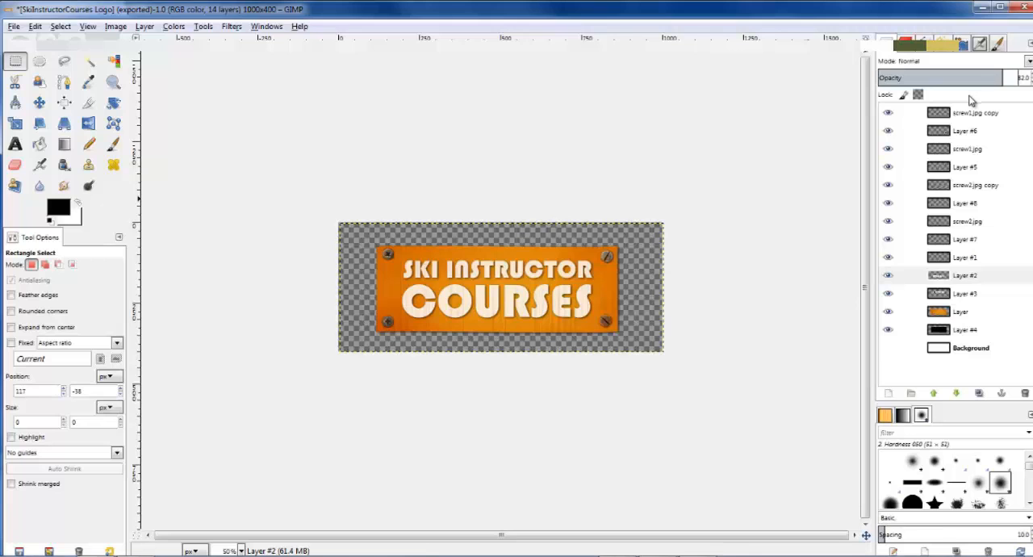
Step: Merge the visible layers, expanded as necessary, and delete the Background layer
left_click(117, 27)
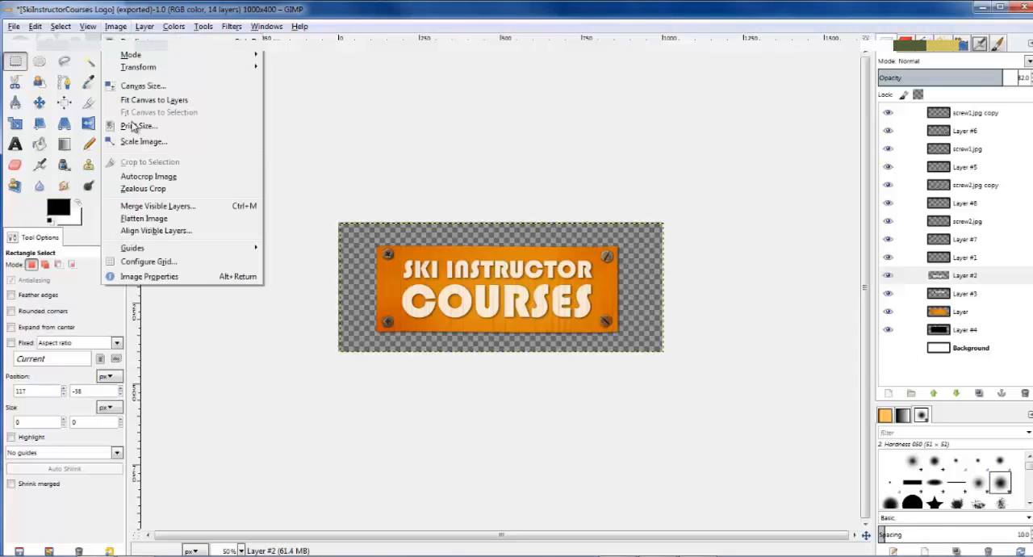
left_click(212, 200)
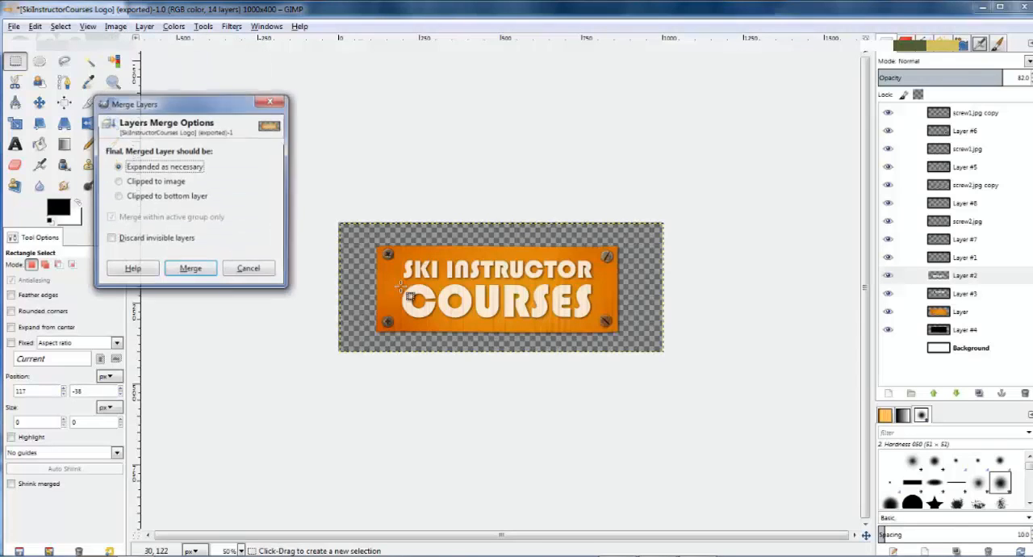
left_click(190, 268)
left_click(951, 129)
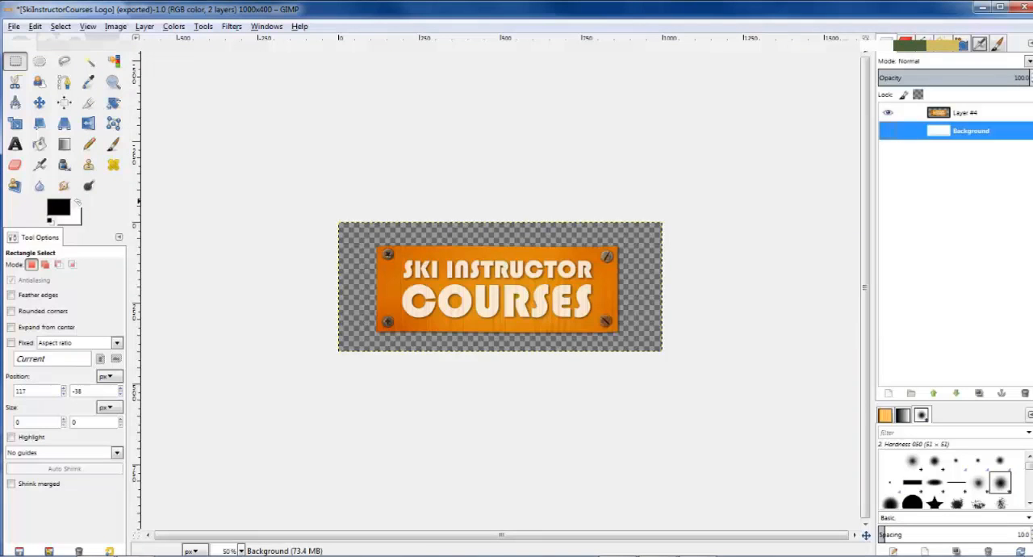
left_click(1025, 393)
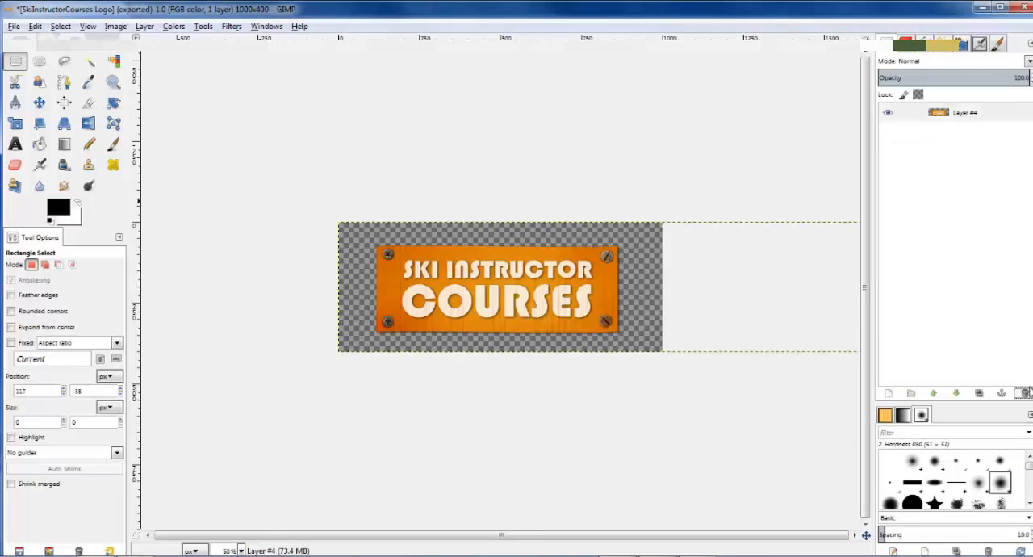
Step: Autocrop the image and export it to the Desktop as SkiInstructorCourses Logo.png, replacing the existing file and keeping the PNG options
left_click(117, 26)
left_click(162, 176)
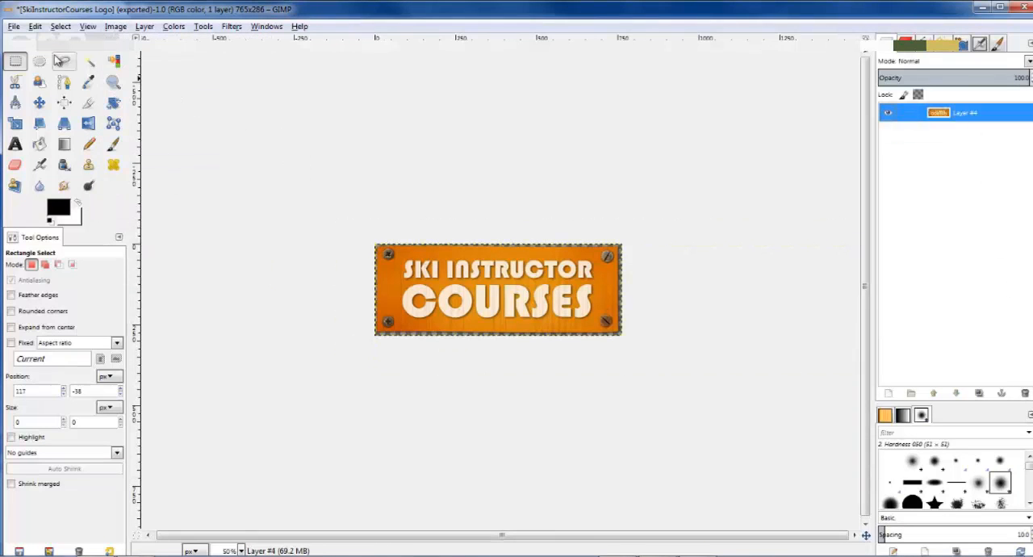
left_click(14, 27)
left_click(88, 196)
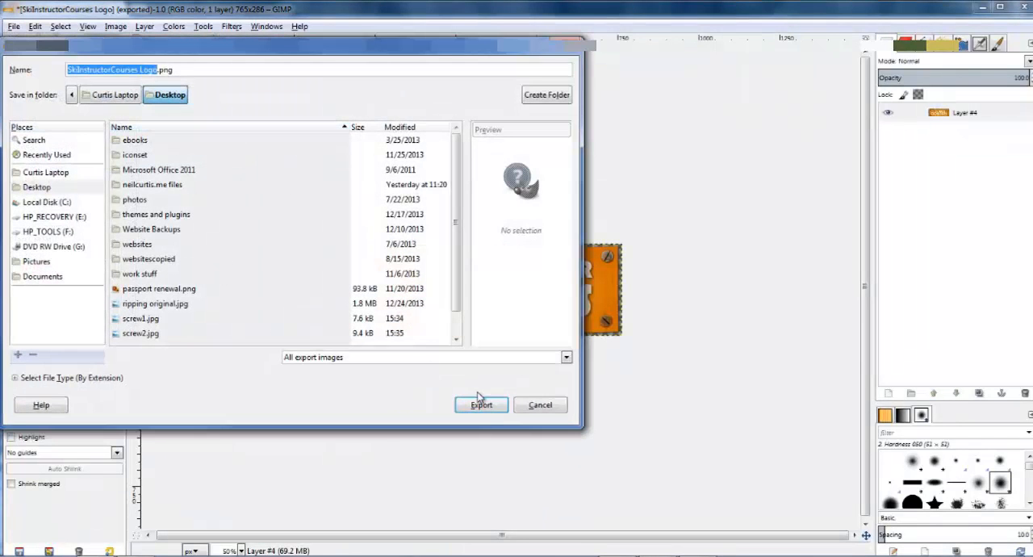
left_click(481, 406)
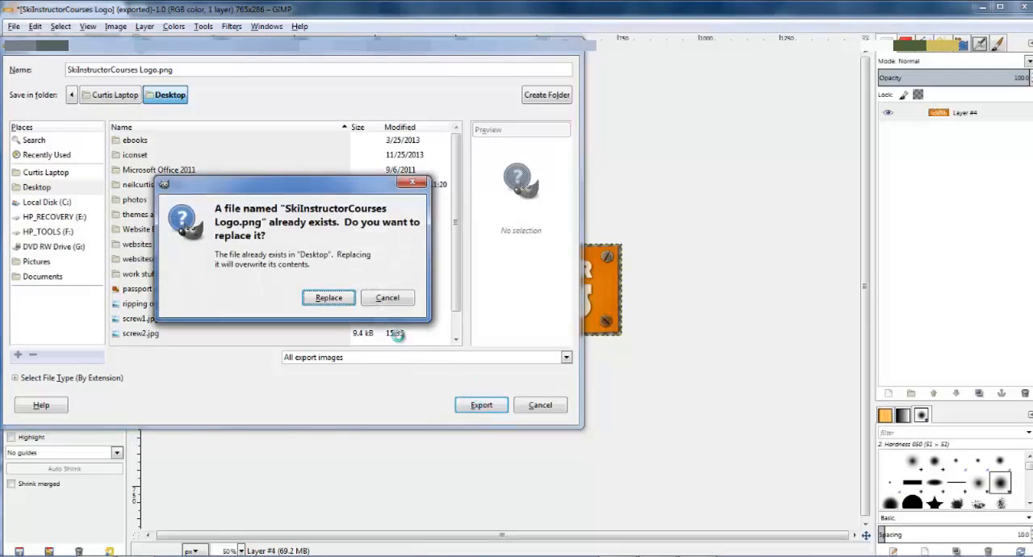
left_click(336, 303)
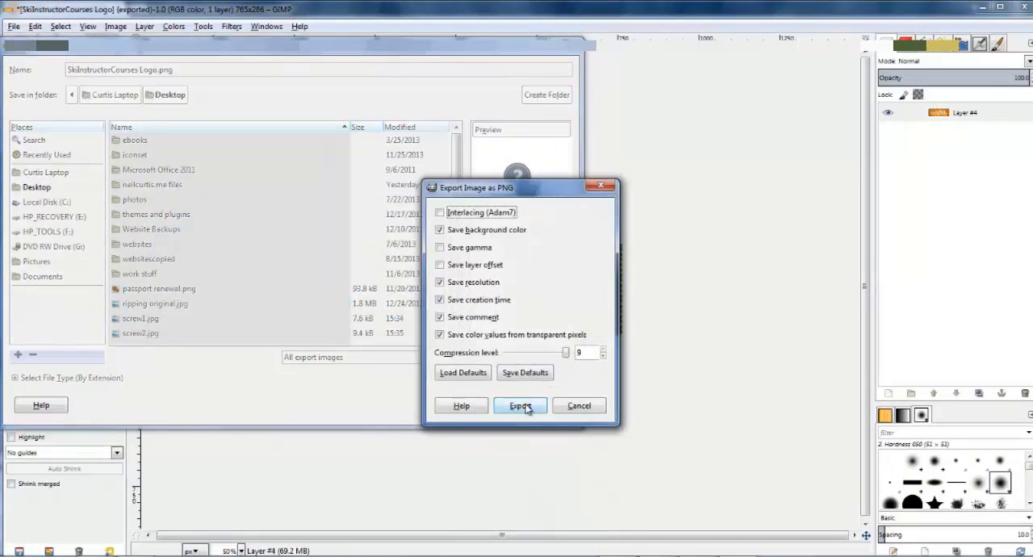
left_click(521, 407)
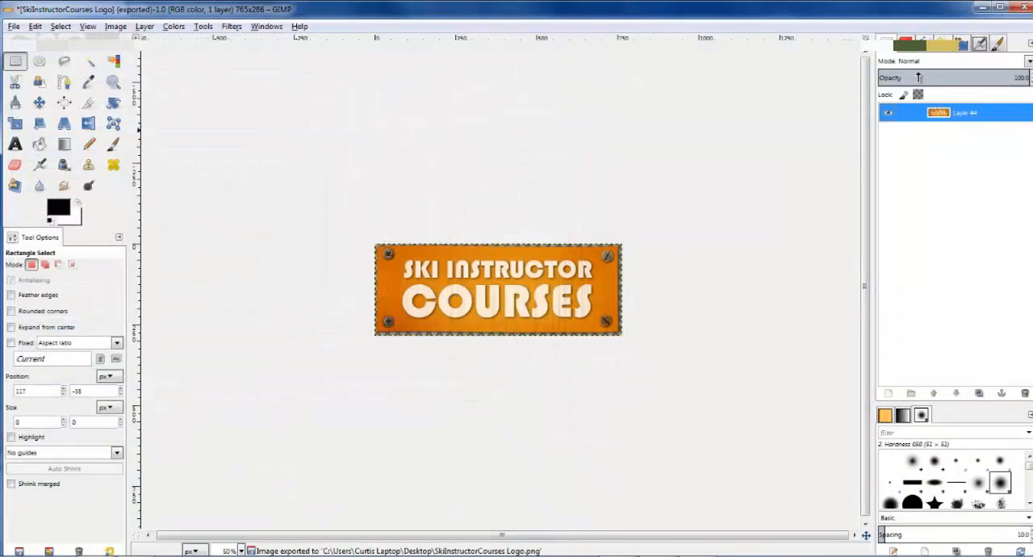
Step: Minimize the open windows to reach the desktop and open SkiInstructorCourses Logo.png in Windows Photo Viewer
left_click(979, 9)
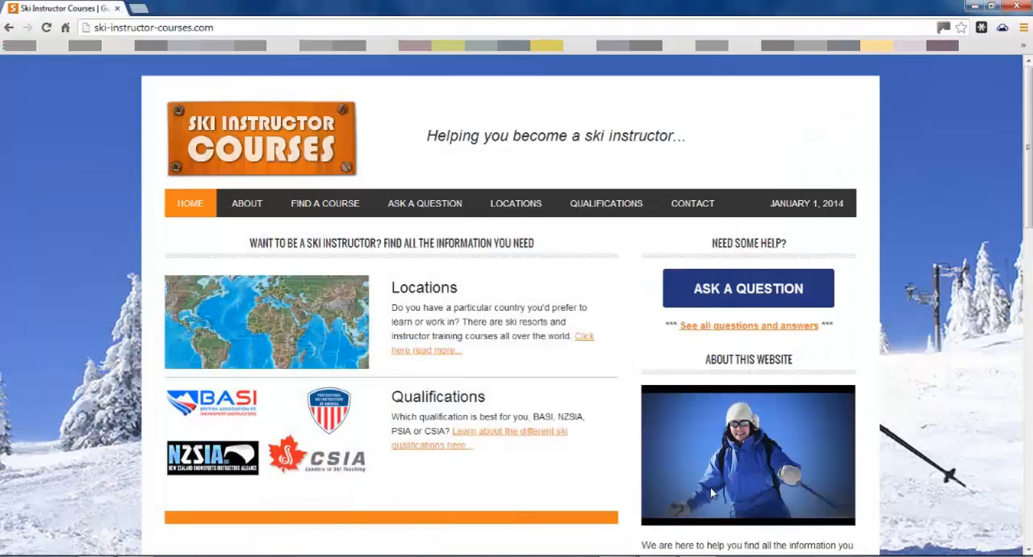
left_click(975, 7)
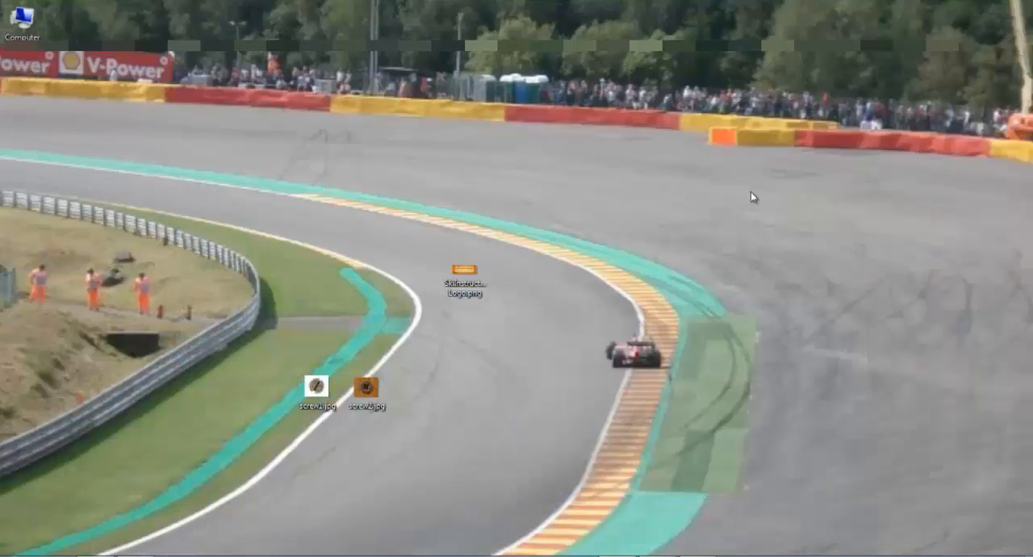
double_click(465, 279)
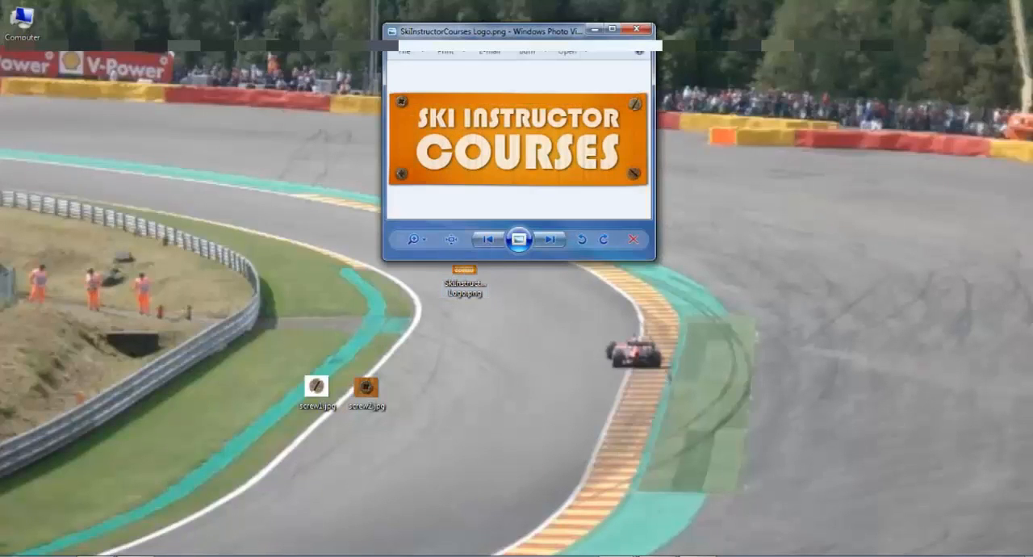
Step: Show the exported logo in the photo viewer over the ski-instructor-courses.com page to compare it with the site's header logo
left_click(684, 556)
mouse_move(618, 555)
left_click(680, 499)
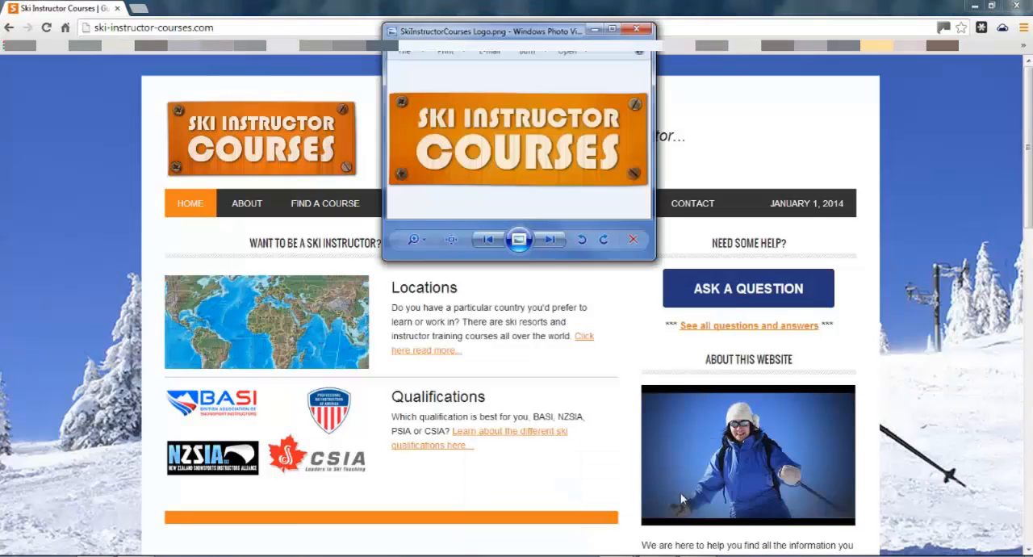
left_click(656, 261)
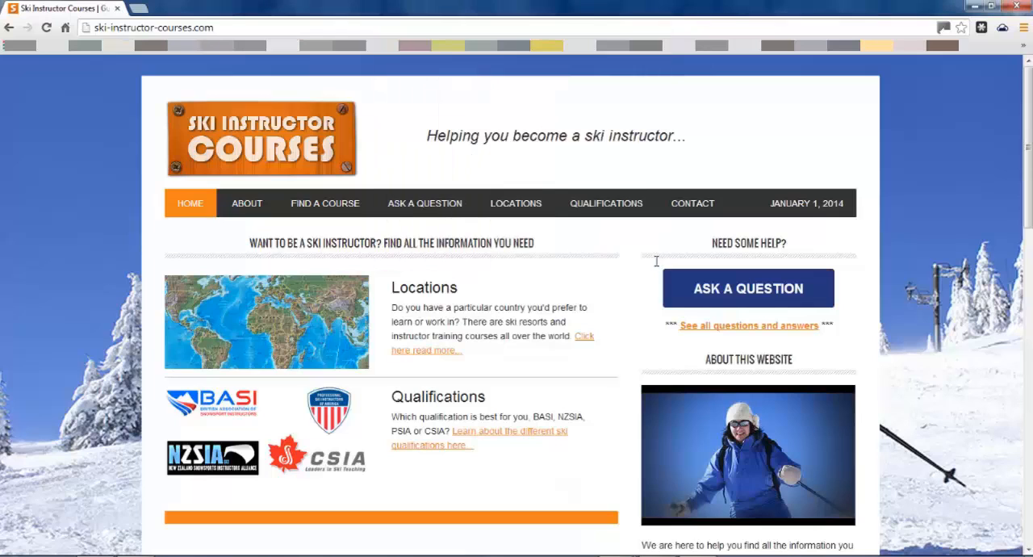
mouse_move(618, 555)
left_click(694, 493)
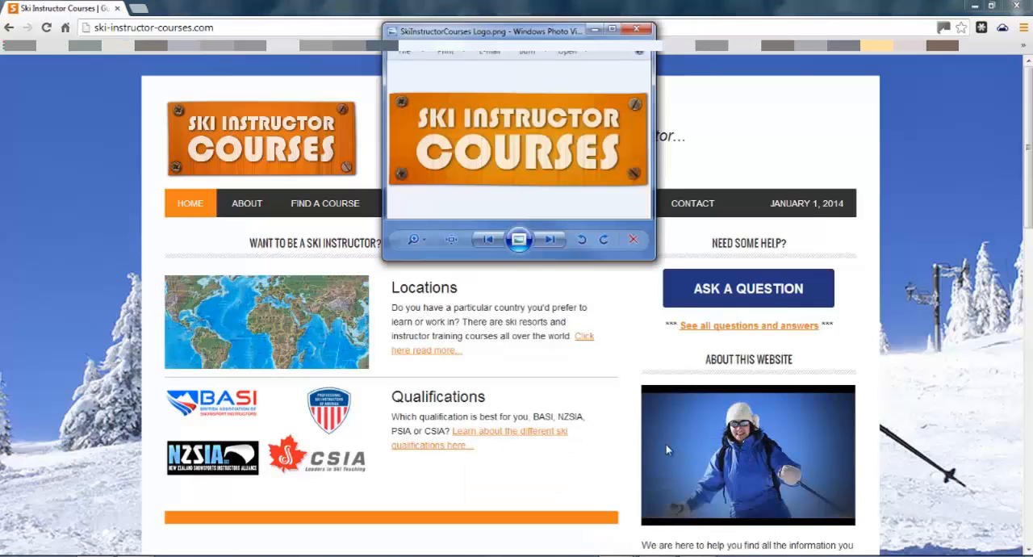